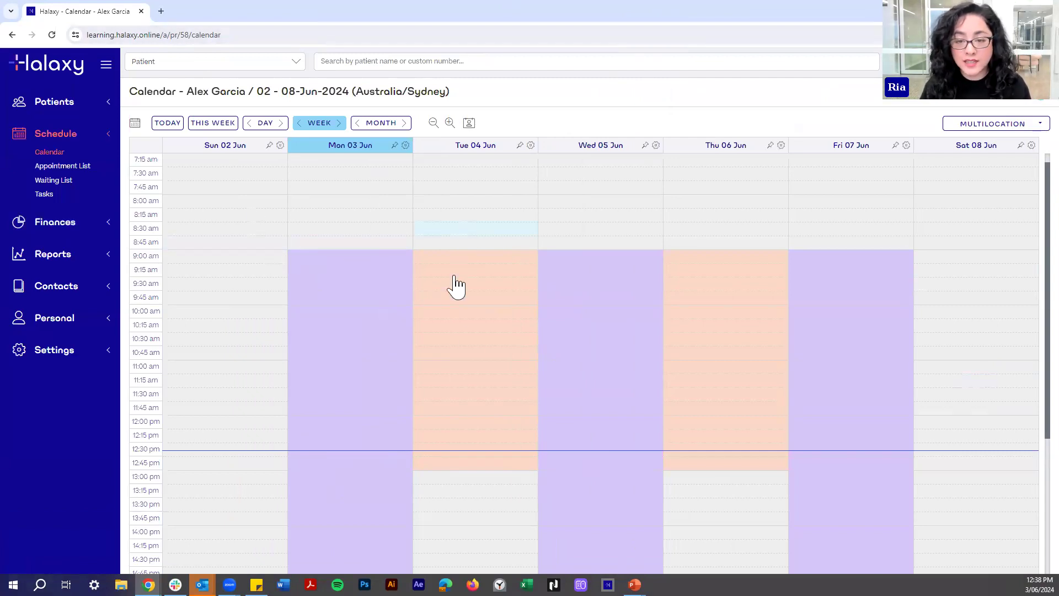
Discard a Thursday draft and start a Wednesday 5 June 9:00 am booking for the student patient.
{"action": "left_click", "coordinate": [724, 259]}
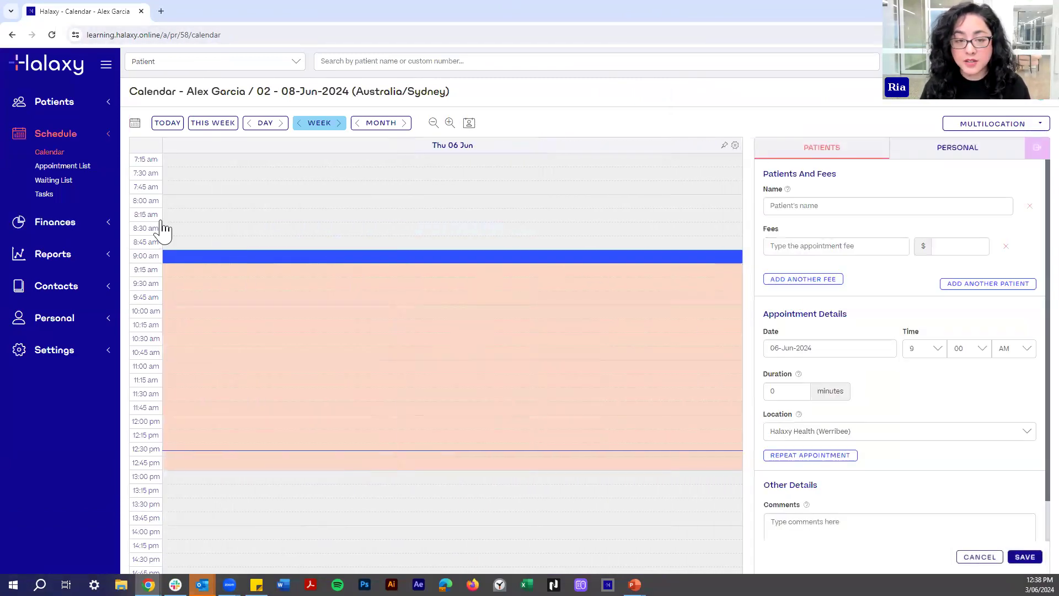
{"action": "left_click", "coordinate": [1036, 148]}
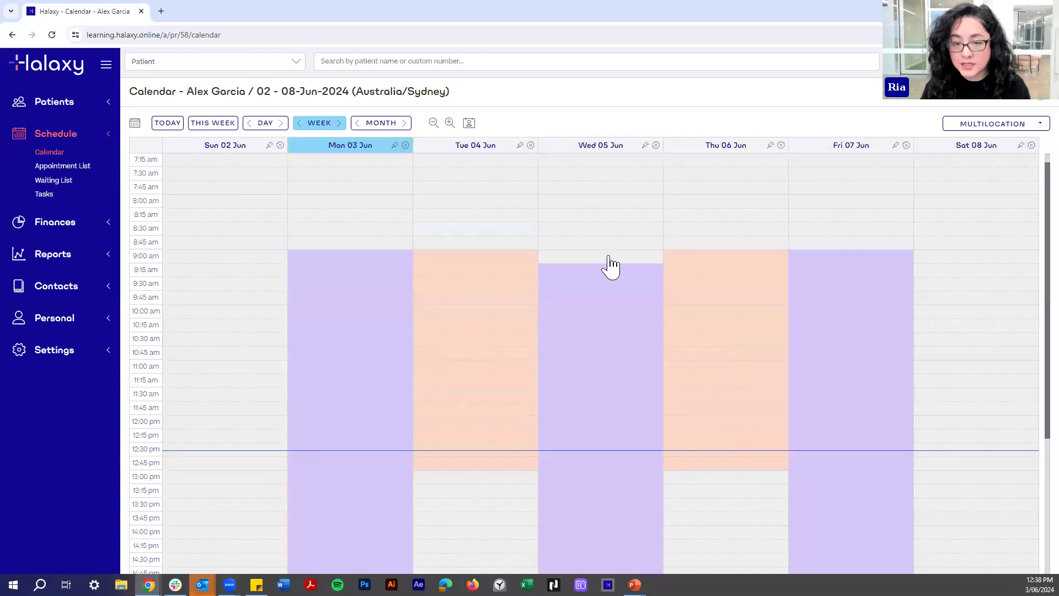
{"action": "left_click", "coordinate": [608, 264]}
{"action": "left_click", "coordinate": [839, 208]}
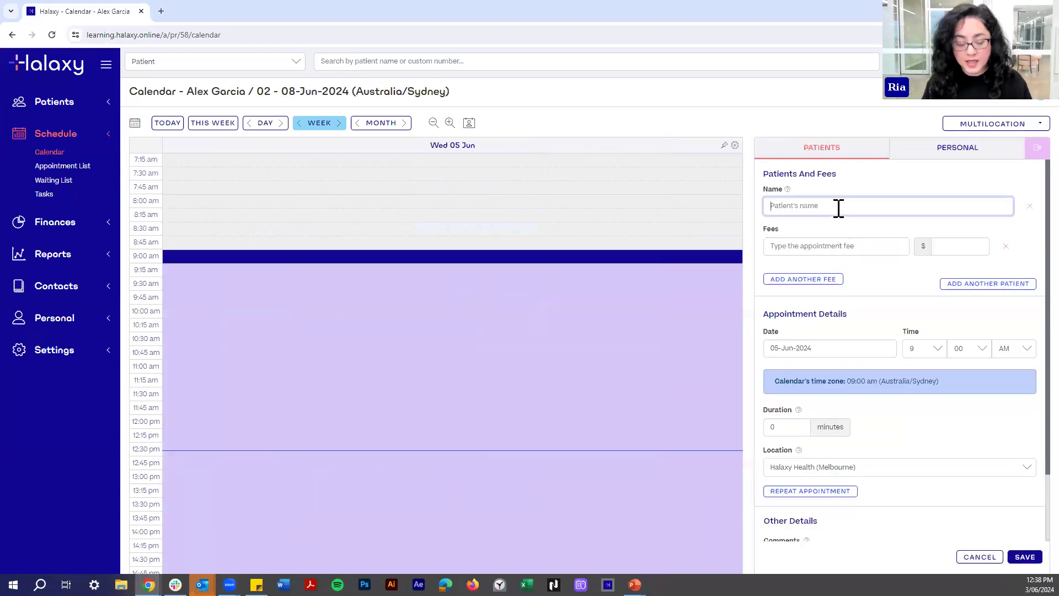
{"action": "type", "text": "Lee"}
{"action": "left_click", "coordinate": [832, 226]}
{"action": "left_click", "coordinate": [803, 248]}
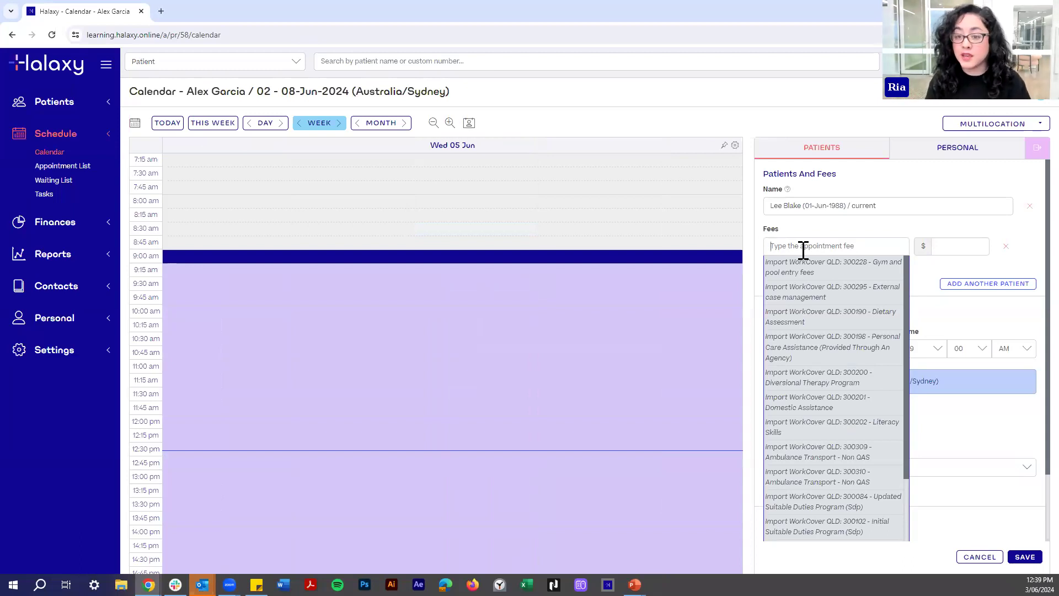
Search fees for Medicare and pick item 296, consultant psychiatrist initial consultation.
{"action": "type", "text": "Medicare"}
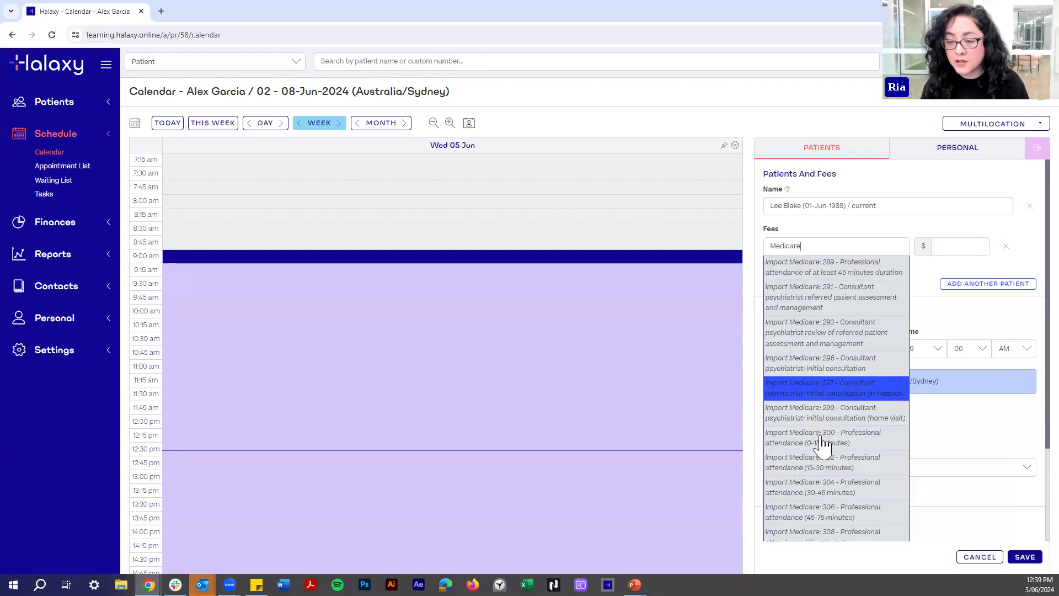
{"action": "left_click", "coordinate": [938, 380]}
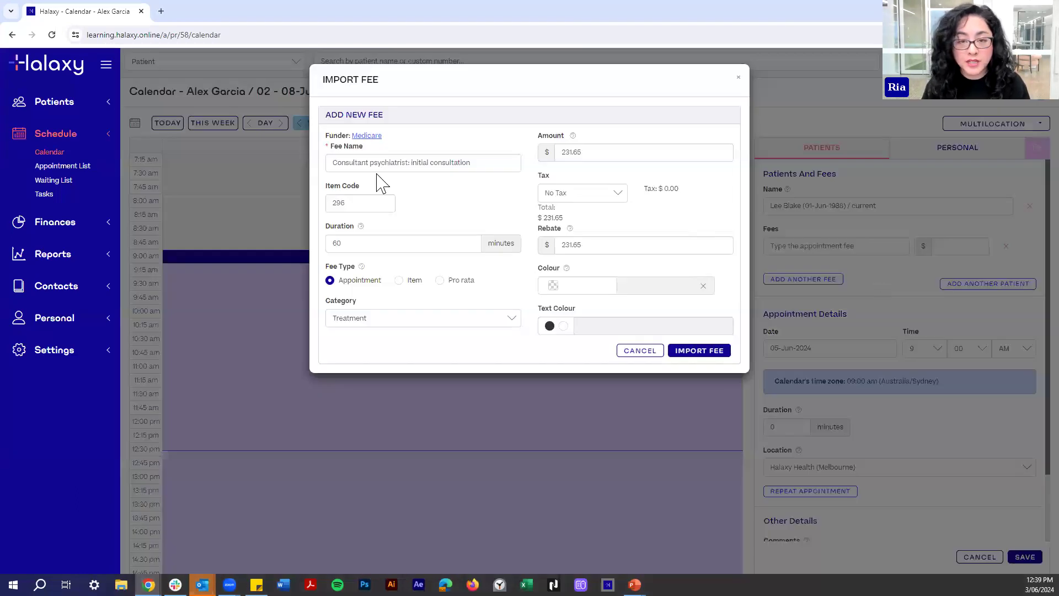
Change the fee amount to 250, restore it to 231.65, and import the fee.
{"action": "double_click", "coordinate": [592, 152]}
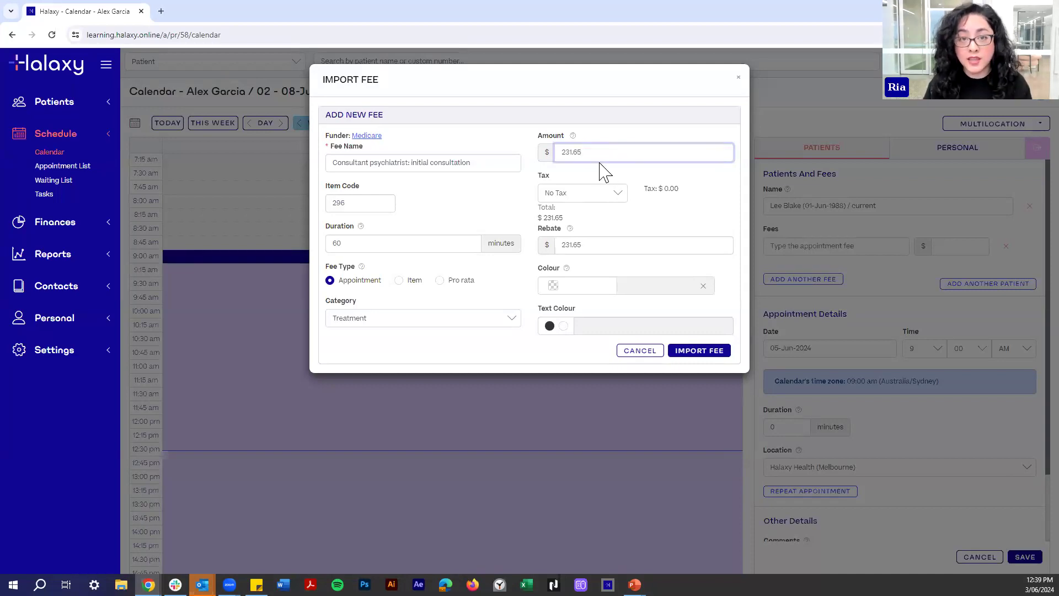
{"action": "left_click_drag", "start_coordinate": [602, 155], "coordinate": [517, 150]}
{"action": "type", "text": "250"}
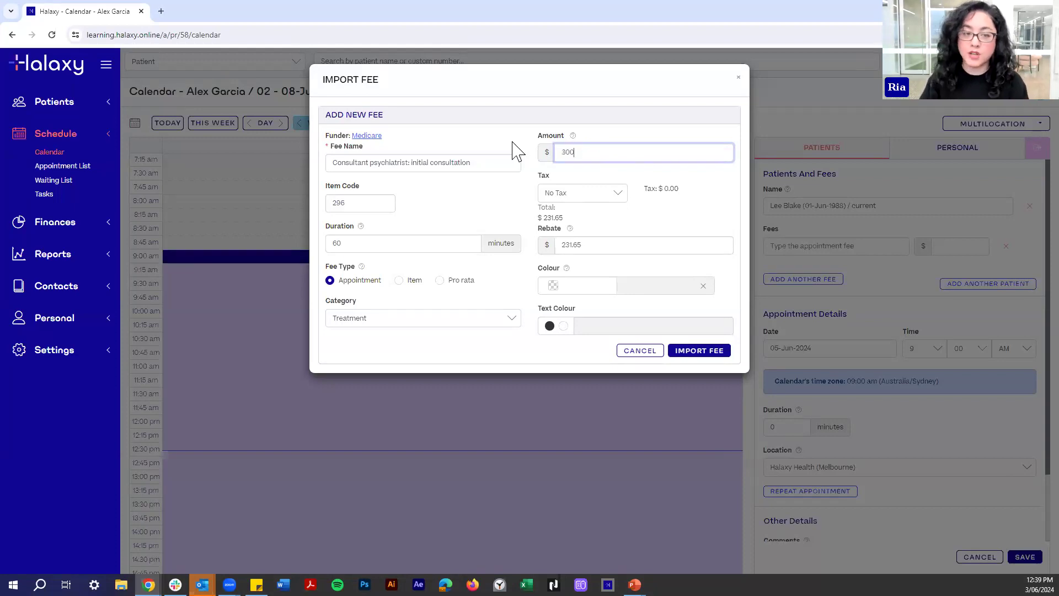
{"action": "left_click", "coordinate": [497, 216]}
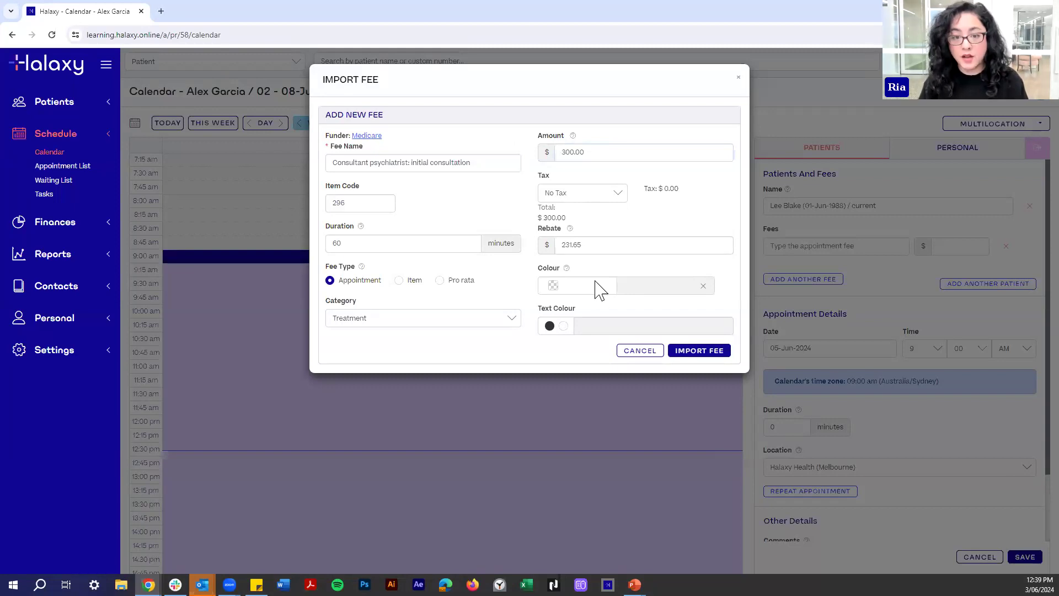
{"action": "left_click", "coordinate": [591, 153]}
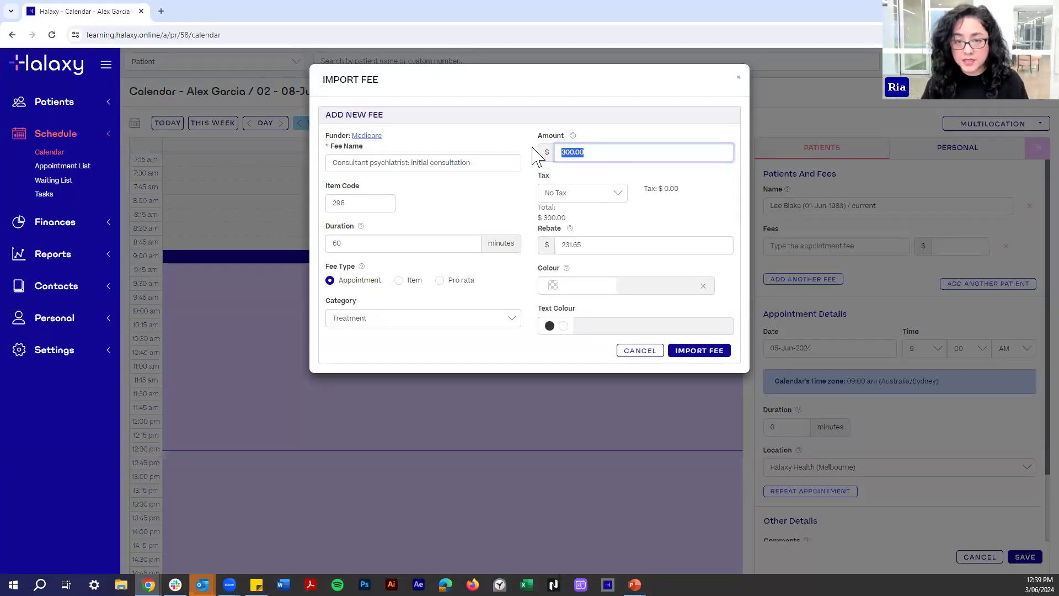
{"action": "type", "text": "231.65"}
{"action": "left_click", "coordinate": [610, 135]}
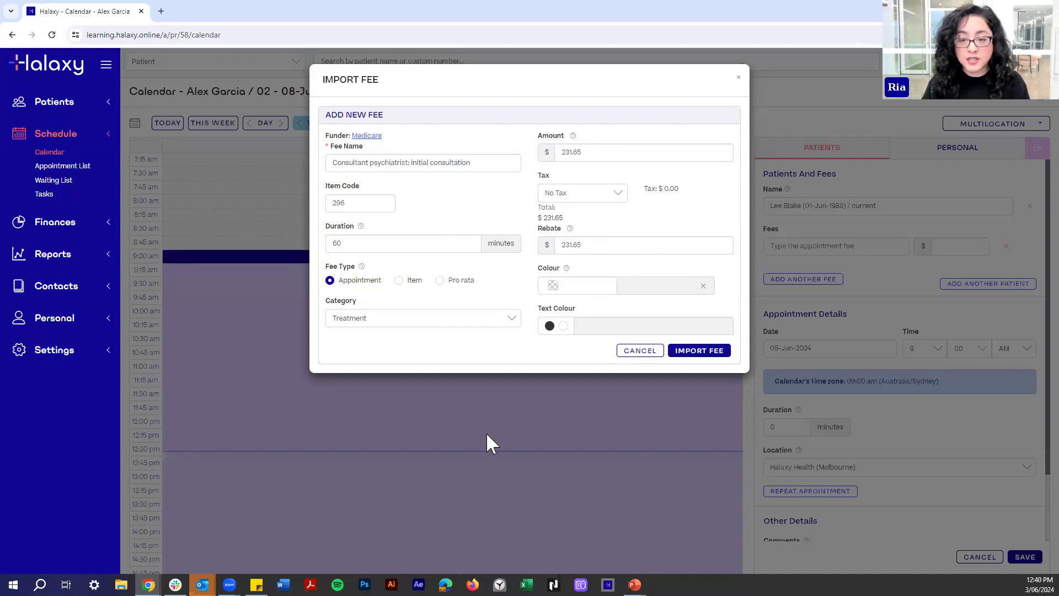
{"action": "left_click", "coordinate": [709, 353]}
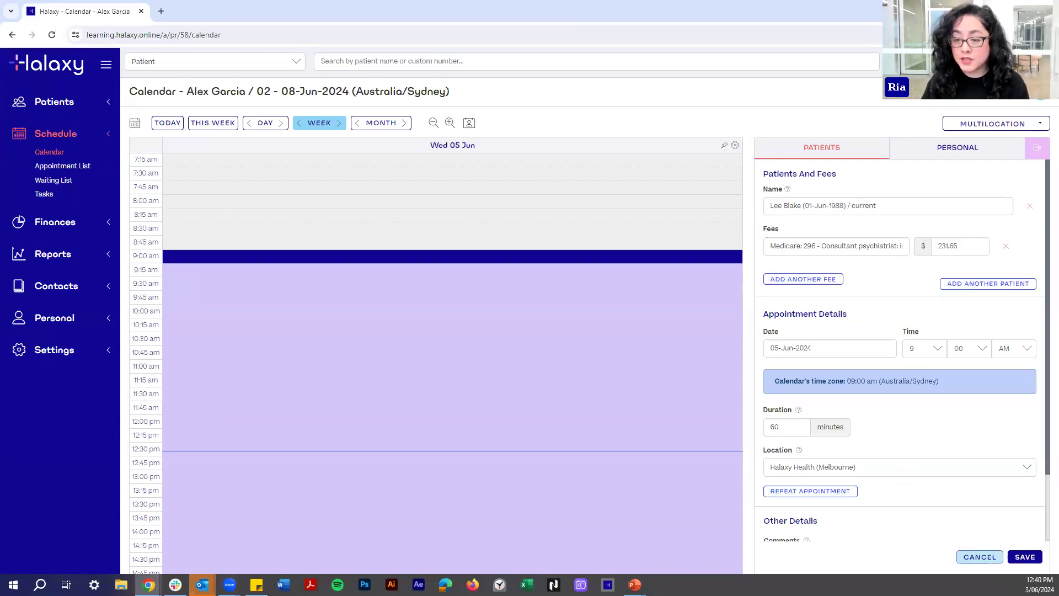
Save the 9:00–10:00 am booking and open Edit Medicare Claim Details from the card number pencil.
{"action": "left_click", "coordinate": [1030, 559]}
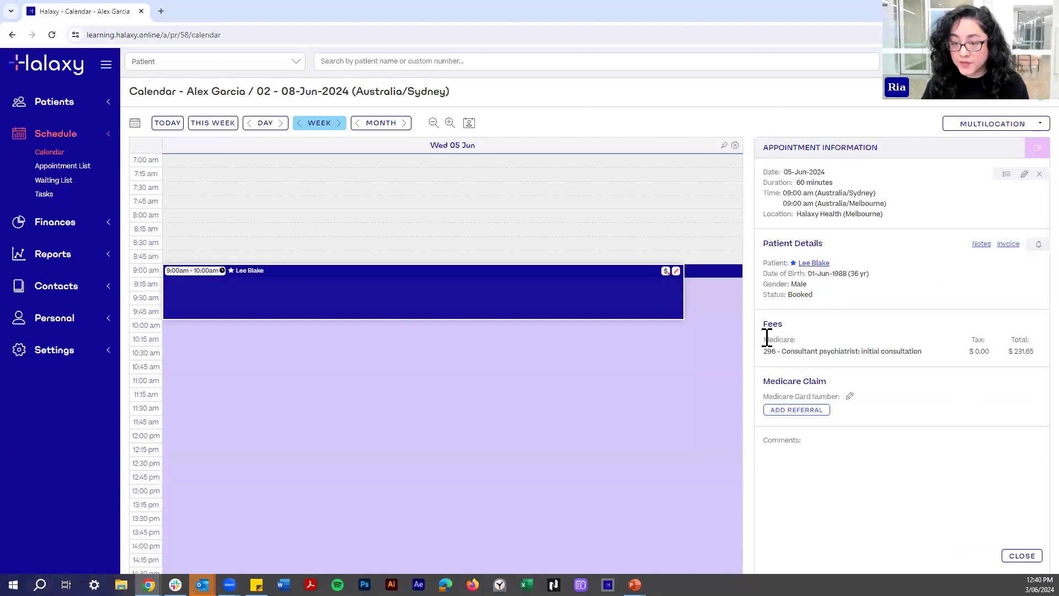
{"action": "left_click_drag", "start_coordinate": [771, 381], "coordinate": [815, 380]}
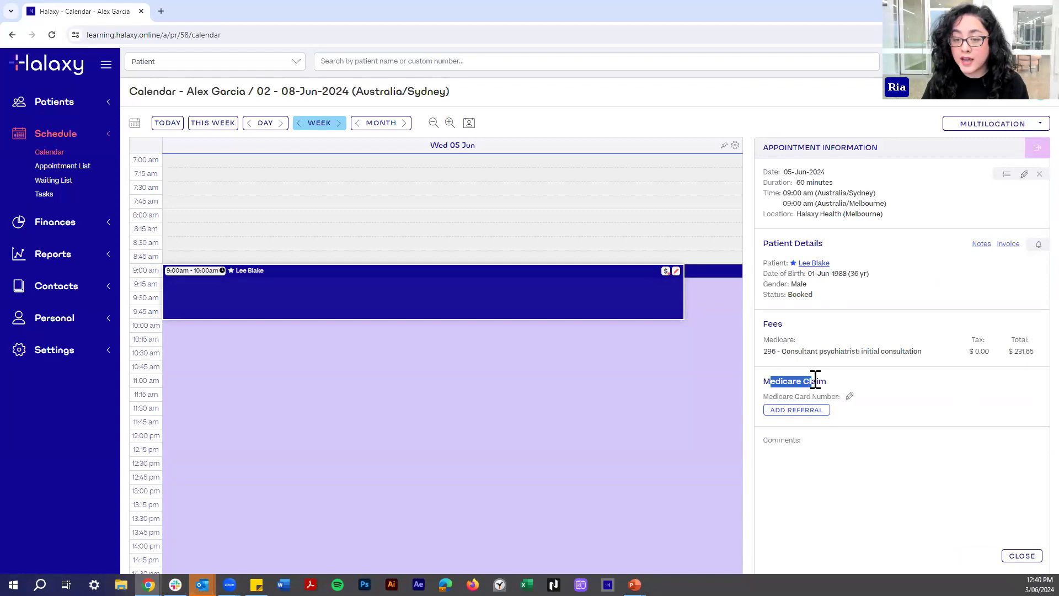
{"action": "left_click", "coordinate": [809, 380]}
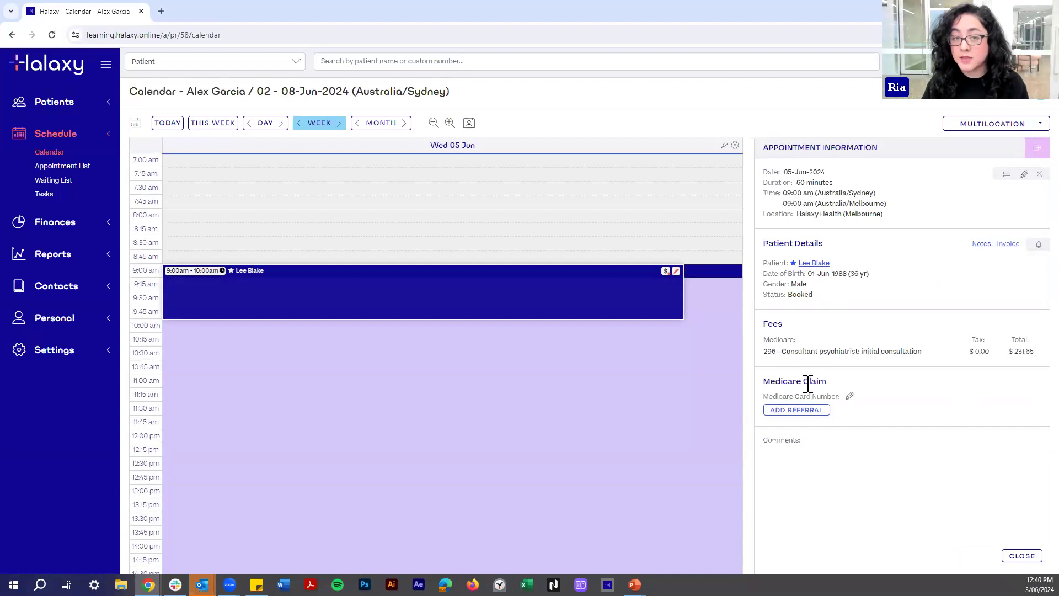
{"action": "left_click", "coordinate": [850, 396]}
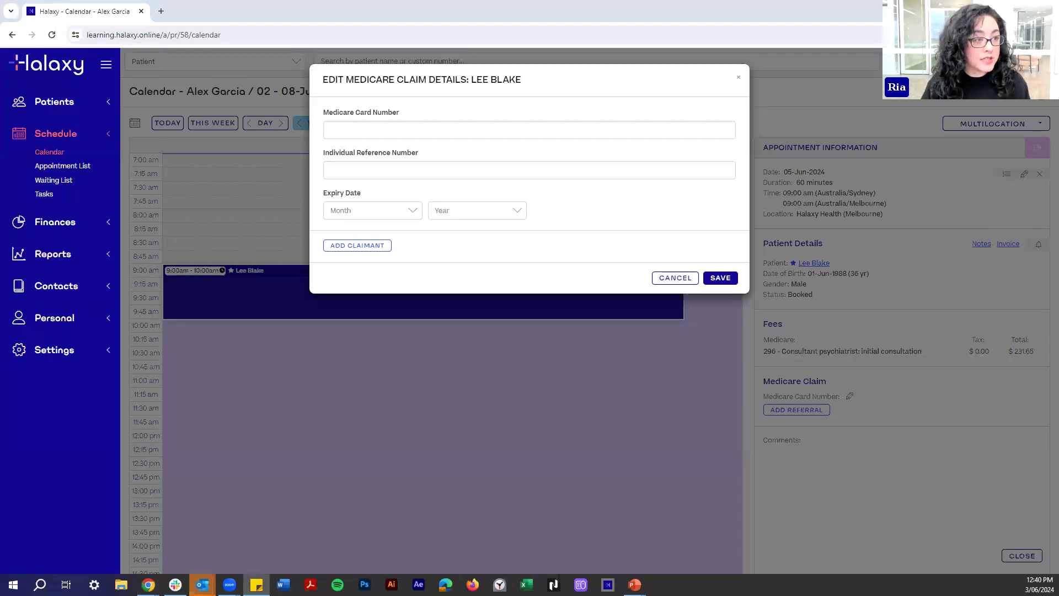
Paste the Medicare card number, enter the reference number, set expiry Jan 2030, and save.
{"action": "left_click", "coordinate": [386, 129]}
{"action": "key", "text": "ctrl+v"}
{"action": "left_click", "coordinate": [362, 171]}
{"action": "type", "text": "1"}
{"action": "left_click", "coordinate": [353, 209]}
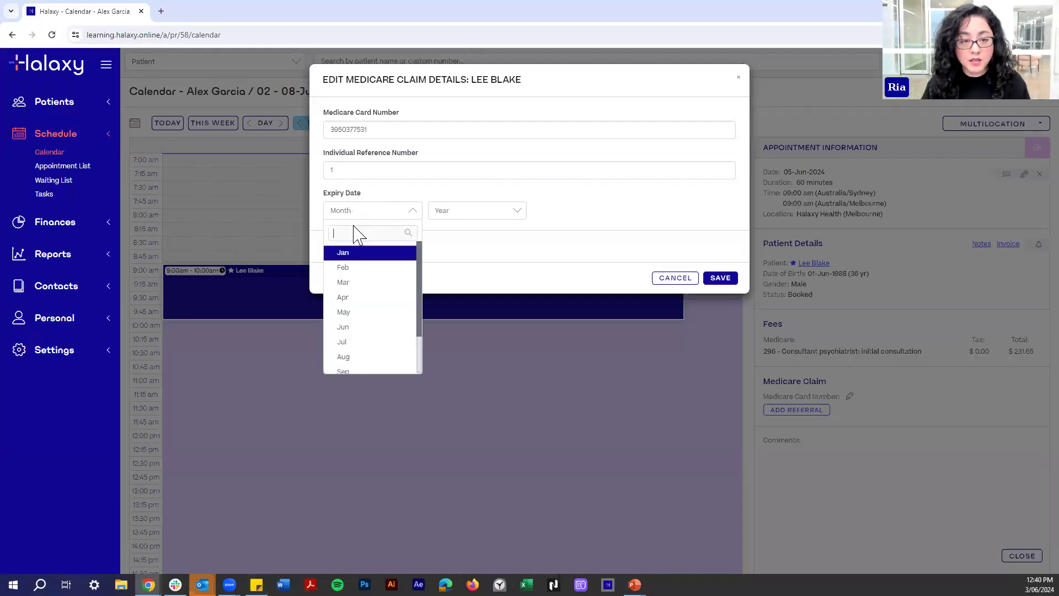
{"action": "left_click", "coordinate": [354, 253]}
{"action": "left_click", "coordinate": [478, 211]}
{"action": "left_click", "coordinate": [470, 333]}
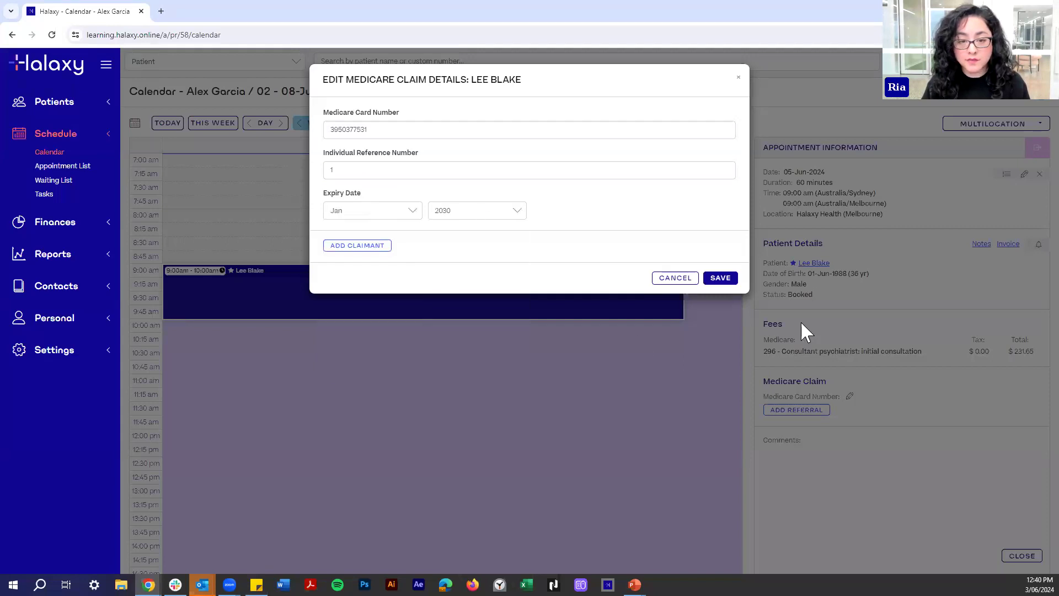
{"action": "left_click", "coordinate": [727, 280]}
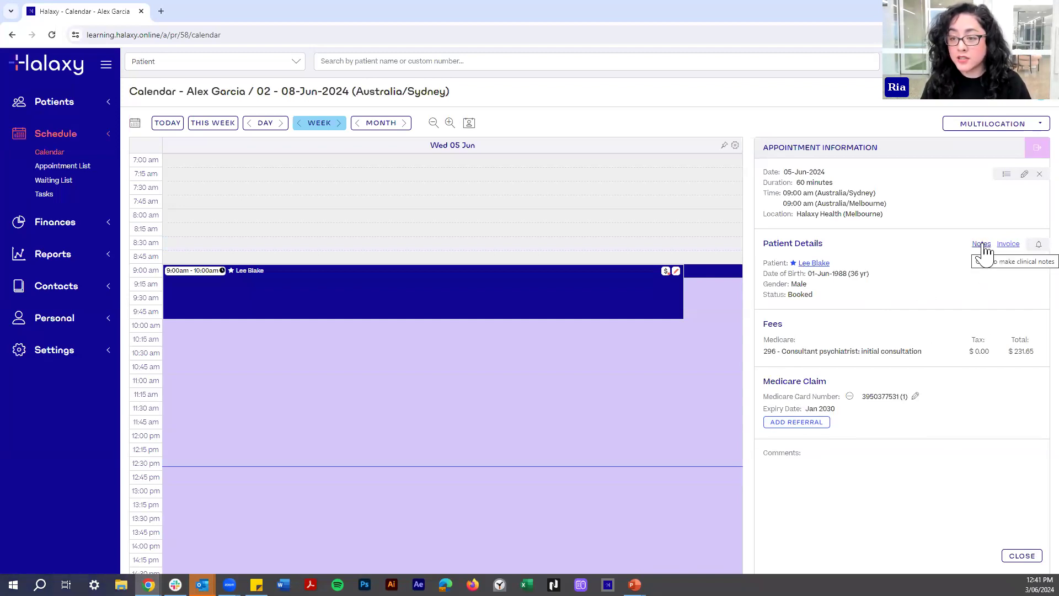
Open invoice 1717 and save the practitioner's provider number on it.
{"action": "left_click", "coordinate": [1013, 246]}
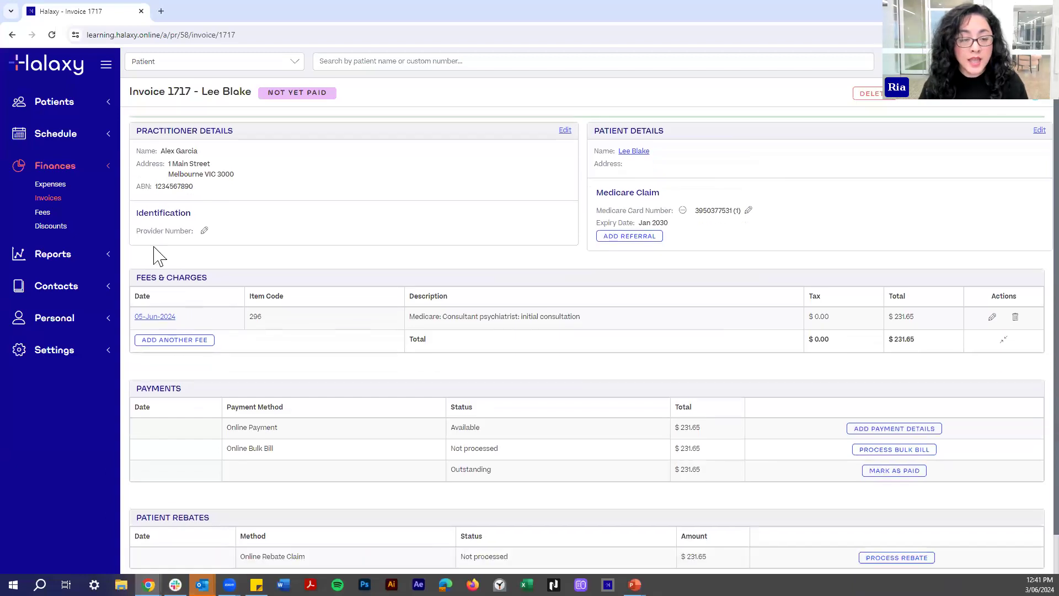
{"action": "left_click", "coordinate": [203, 231]}
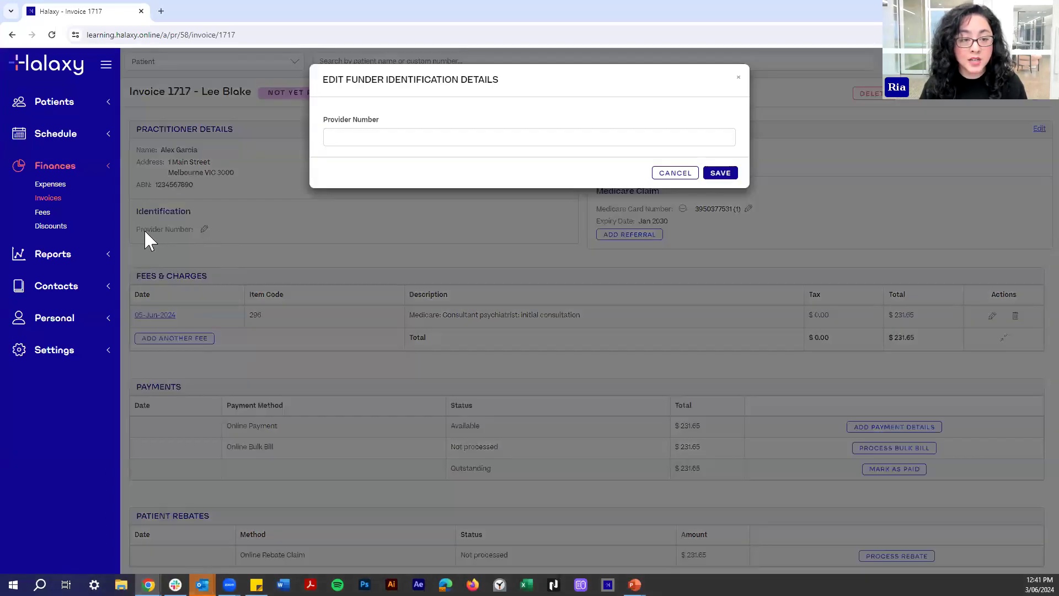
{"action": "left_click", "coordinate": [455, 139]}
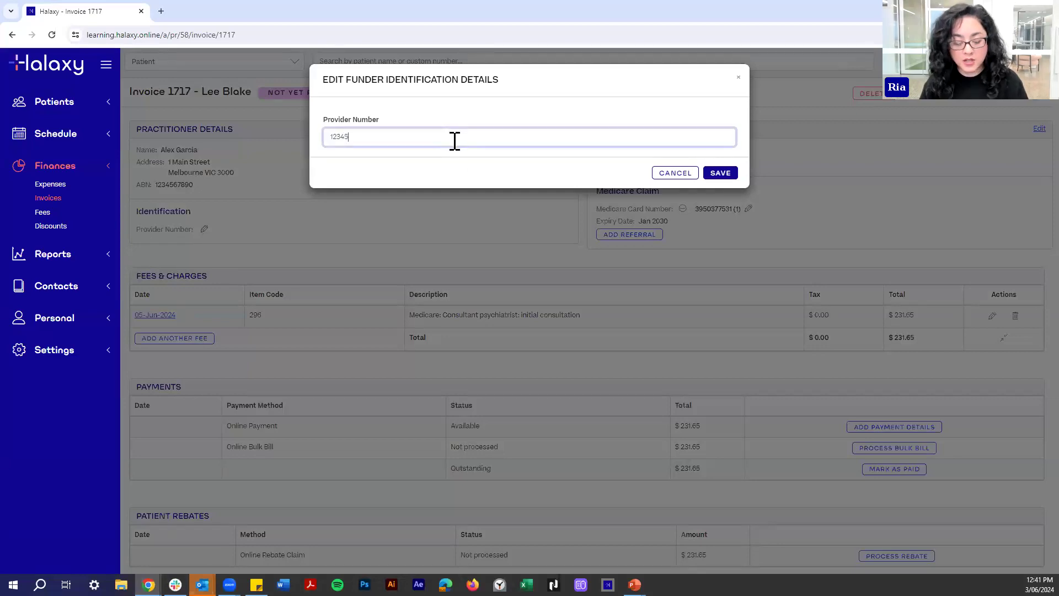
{"action": "left_click", "coordinate": [720, 173]}
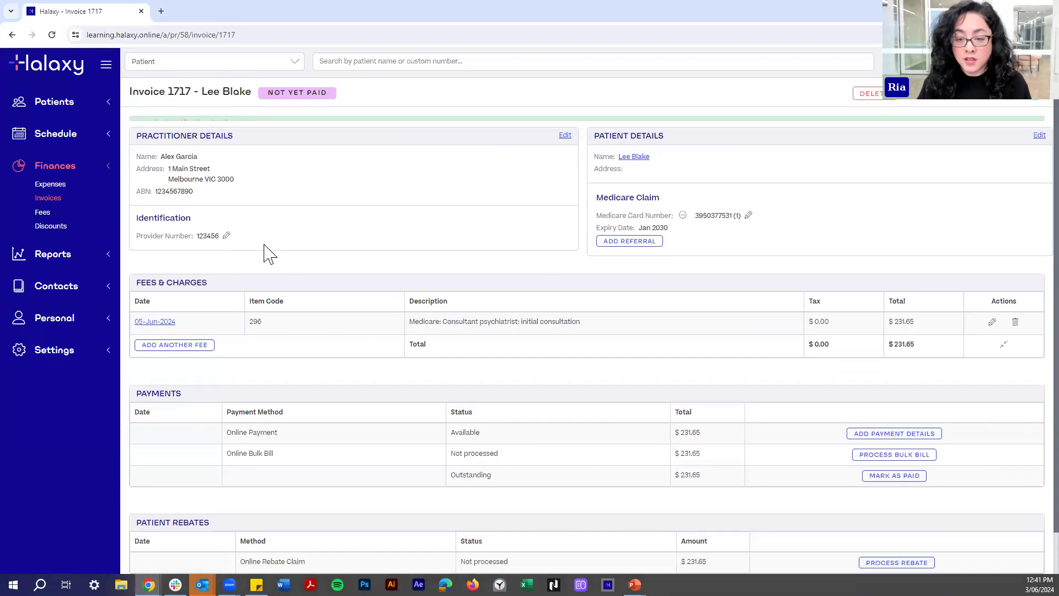
Open the calendar in a new tab and start a Wednesday 12 June 9:15 am booking.
{"action": "middle_click", "coordinate": [43, 76]}
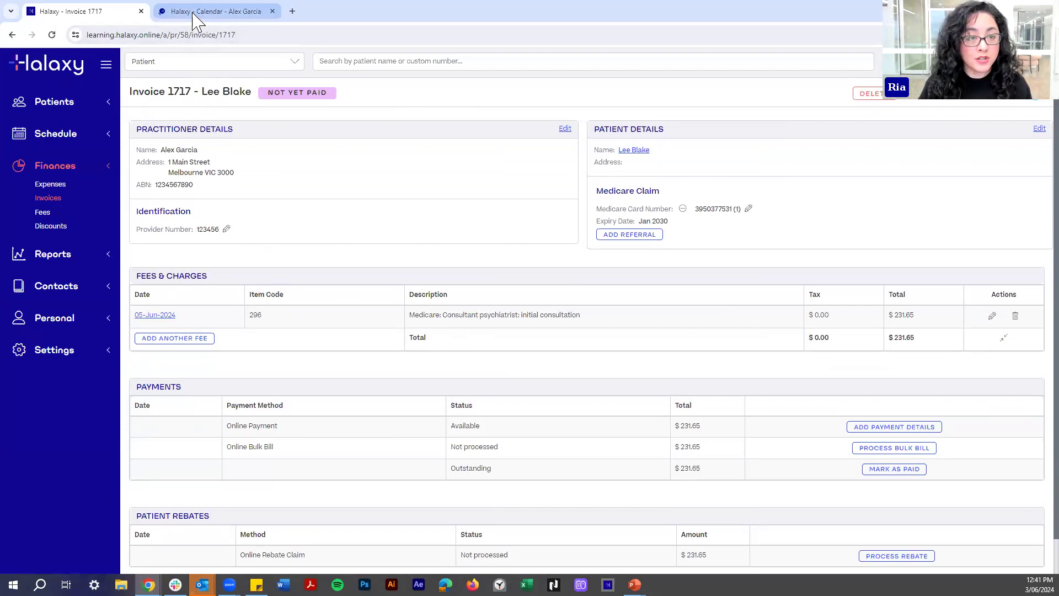
{"action": "left_click", "coordinate": [226, 12]}
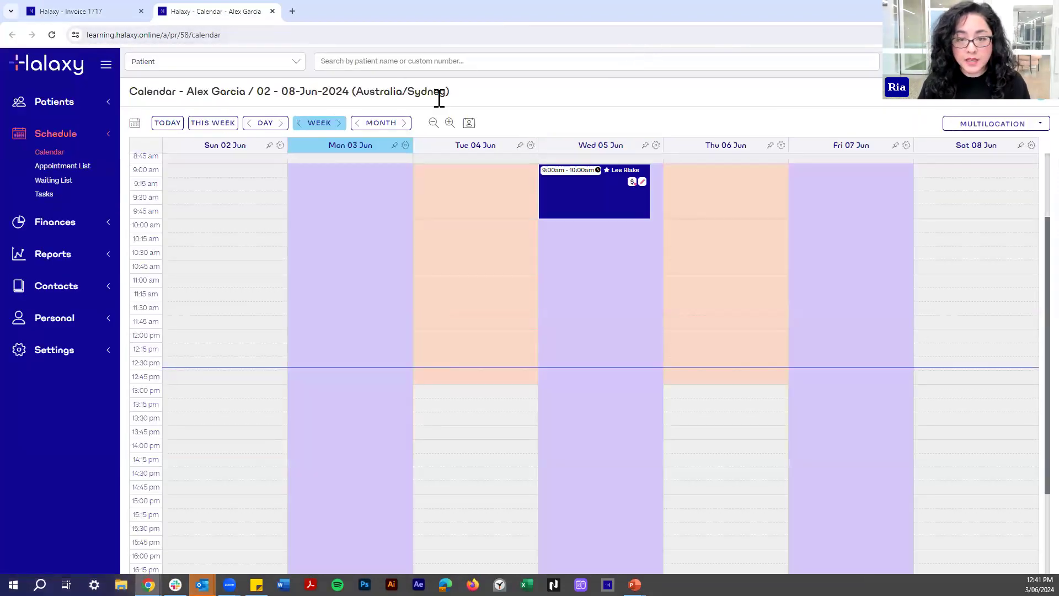
{"action": "left_click", "coordinate": [339, 122]}
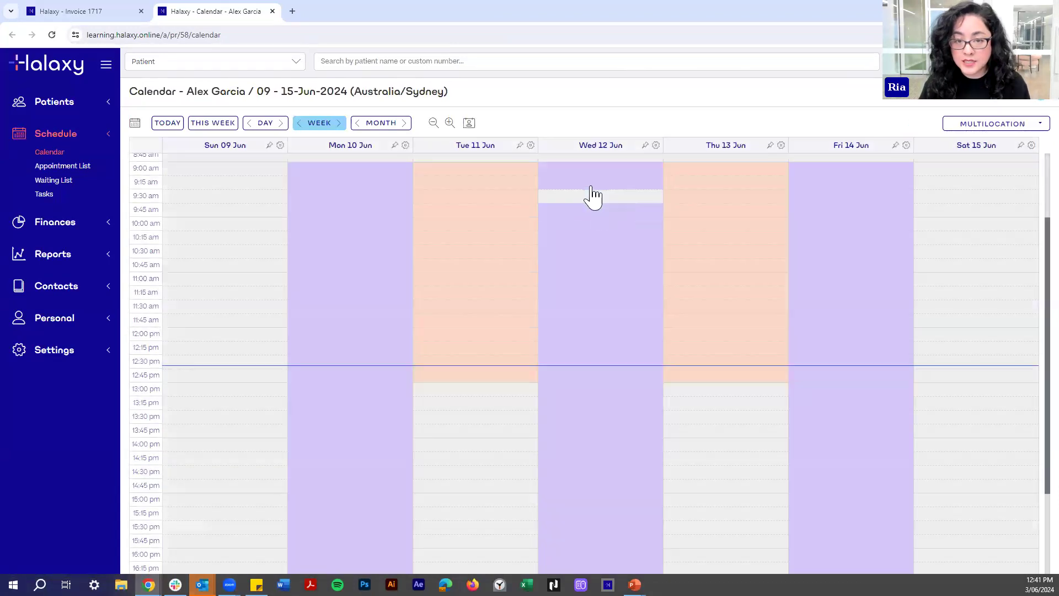
{"action": "left_click", "coordinate": [590, 187]}
Assign the same patient, import the Medicare 302 professional attendance fee, and save the booking.
{"action": "left_click", "coordinate": [800, 209]}
{"action": "type", "text": "Lee"}
{"action": "left_click", "coordinate": [799, 219]}
{"action": "left_click", "coordinate": [806, 239]}
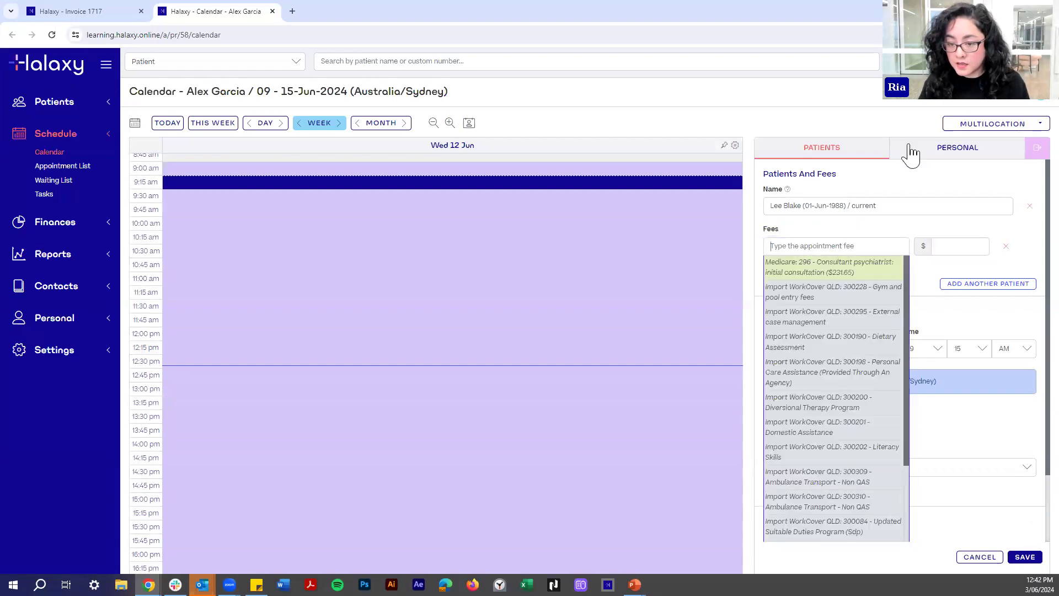
{"action": "type", "text": "medicare"}
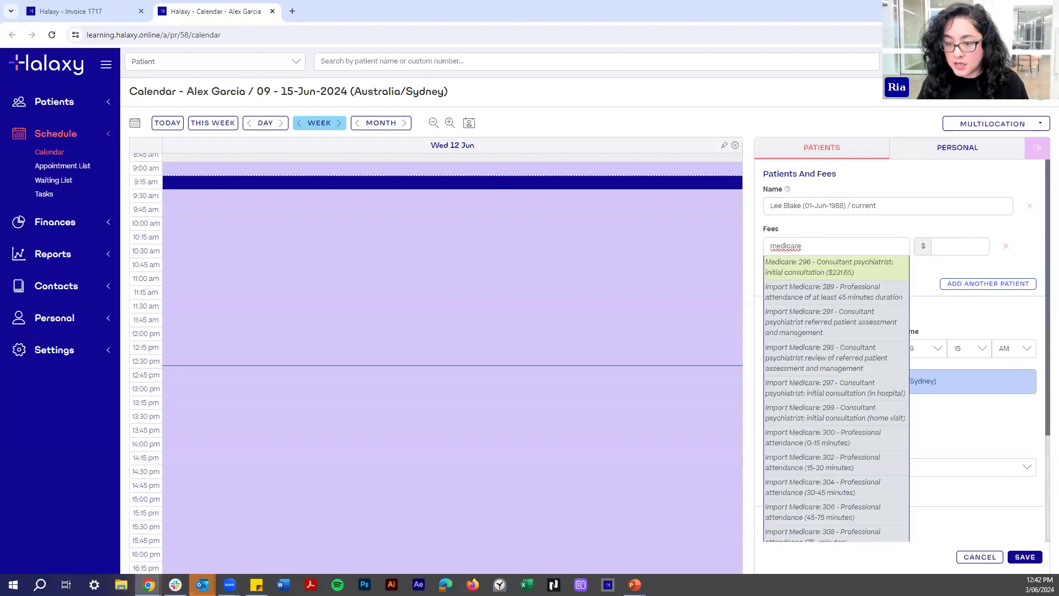
{"action": "left_click", "coordinate": [839, 445]}
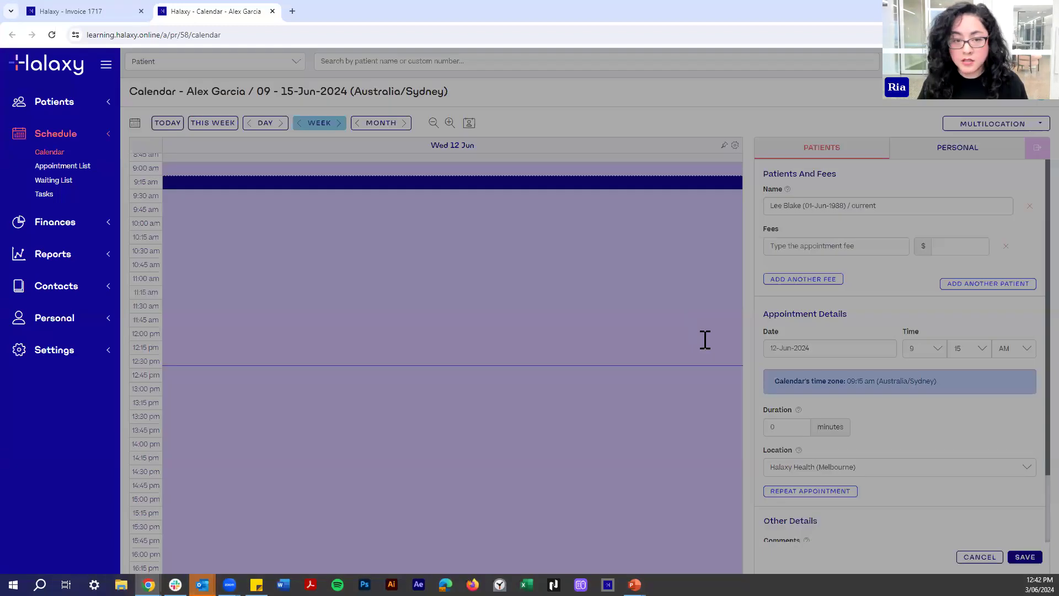
{"action": "left_click", "coordinate": [699, 350]}
{"action": "left_click", "coordinate": [1024, 558]}
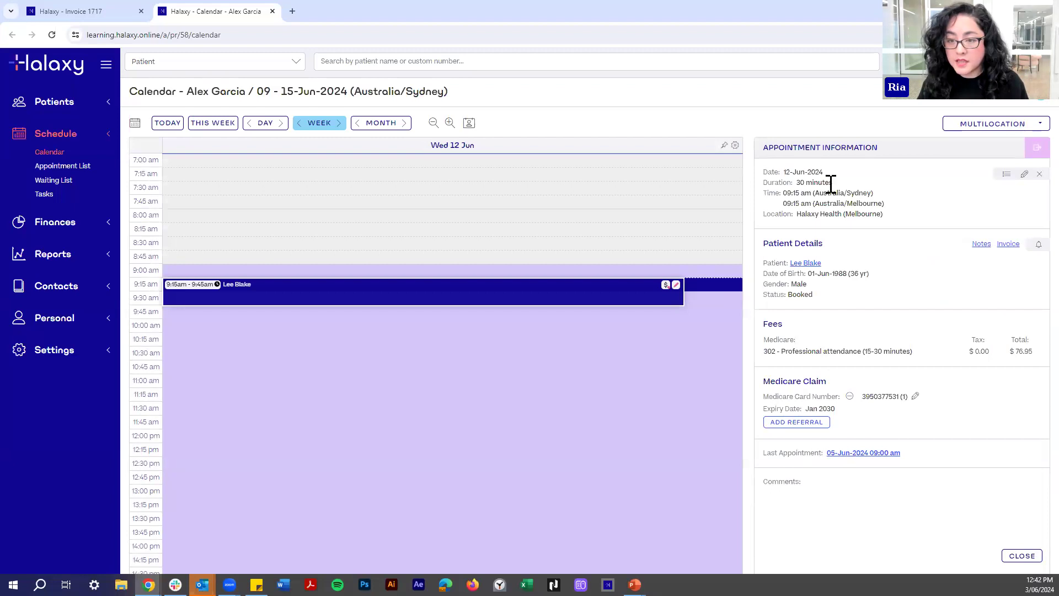
Open invoice 1718 and add a Medicare referral of type MHTP Referral.
{"action": "left_click", "coordinate": [1001, 245]}
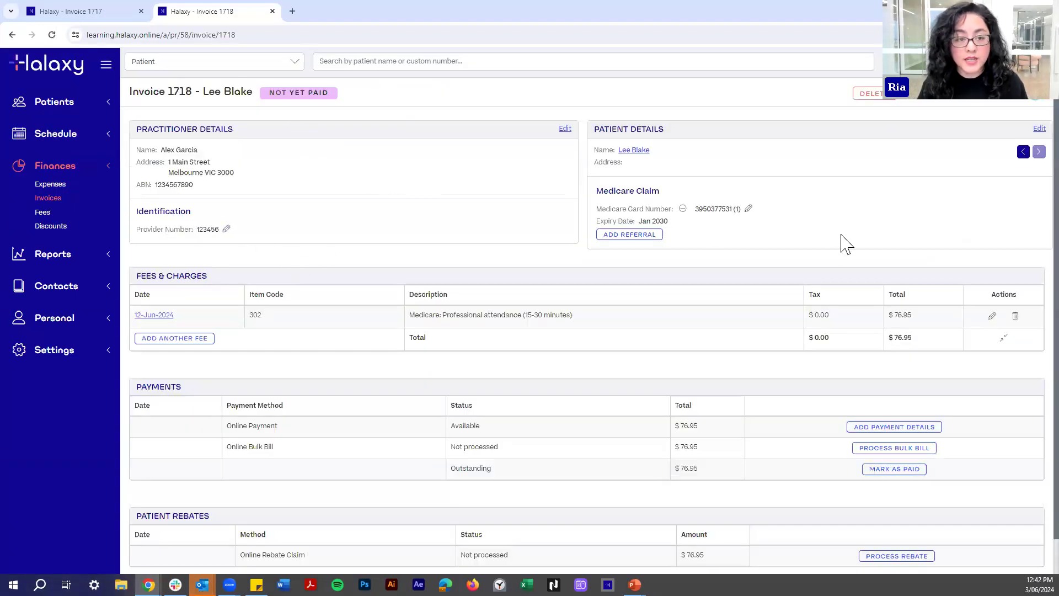
{"action": "left_click", "coordinate": [646, 237]}
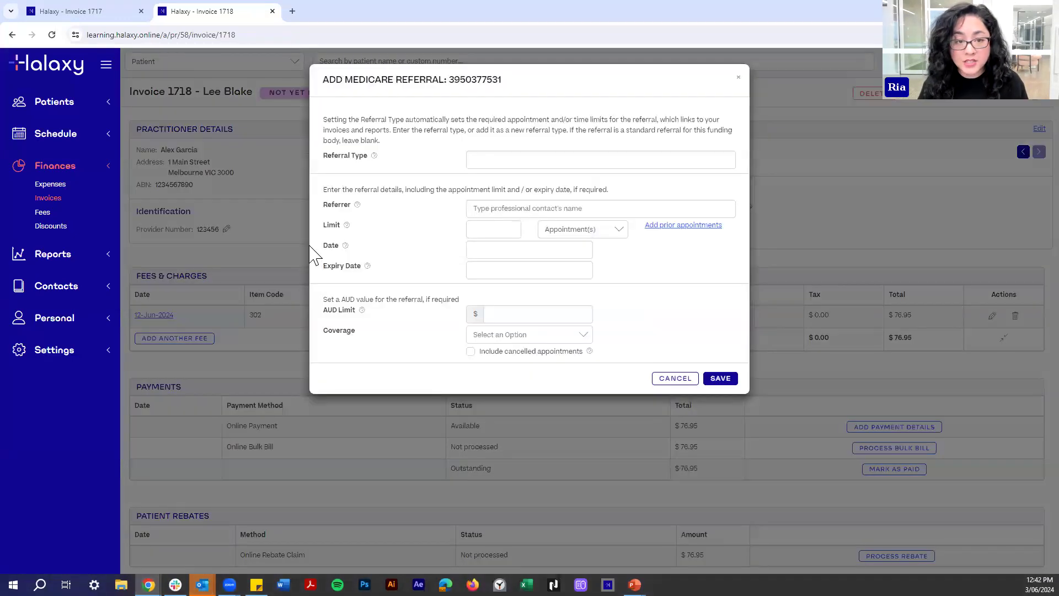
{"action": "left_click", "coordinate": [495, 163]}
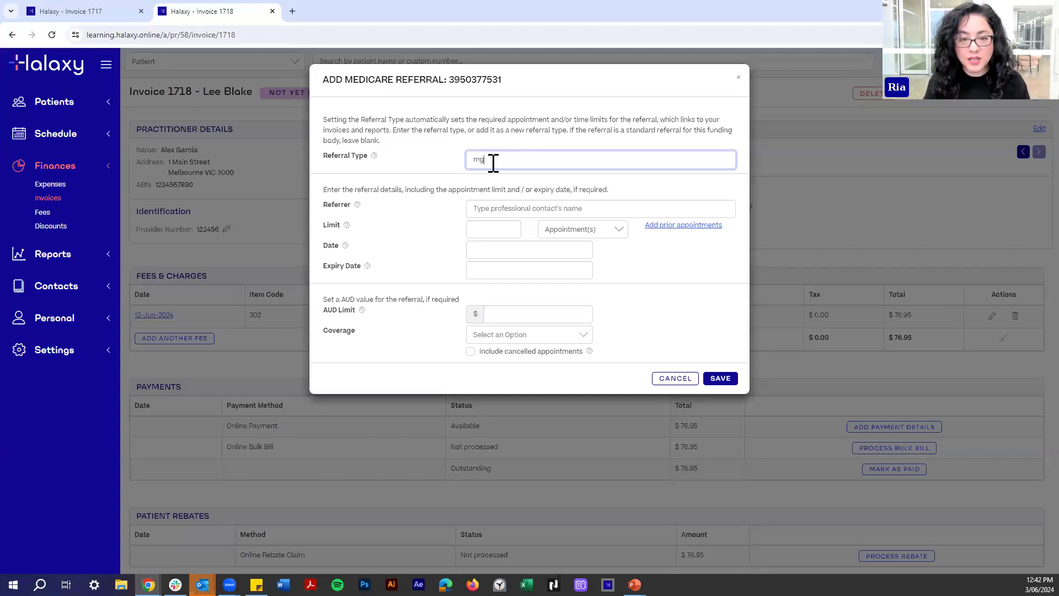
{"action": "type", "text": "mh"}
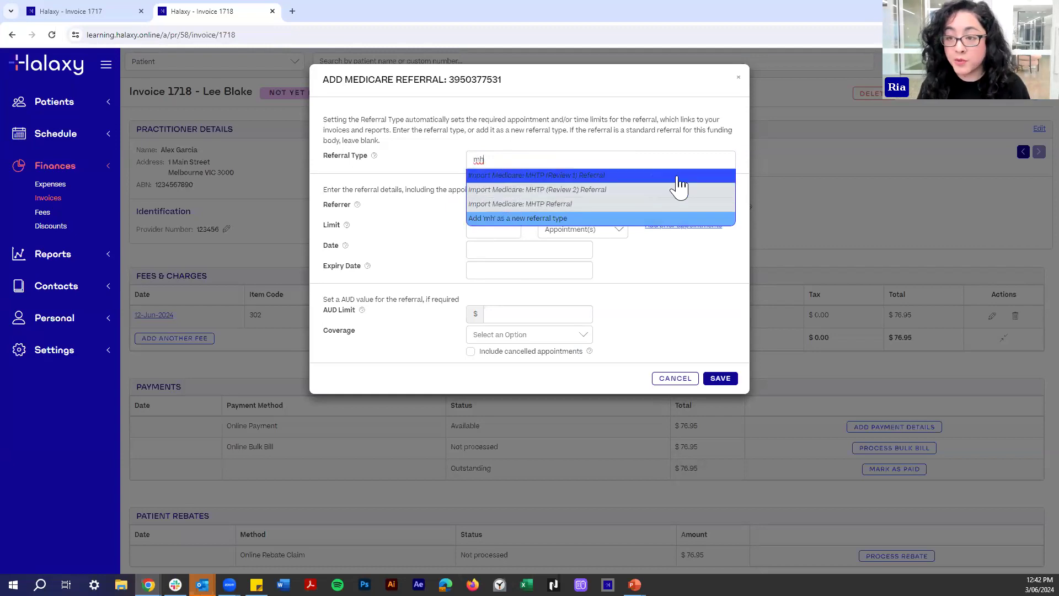
{"action": "left_click", "coordinate": [543, 205]}
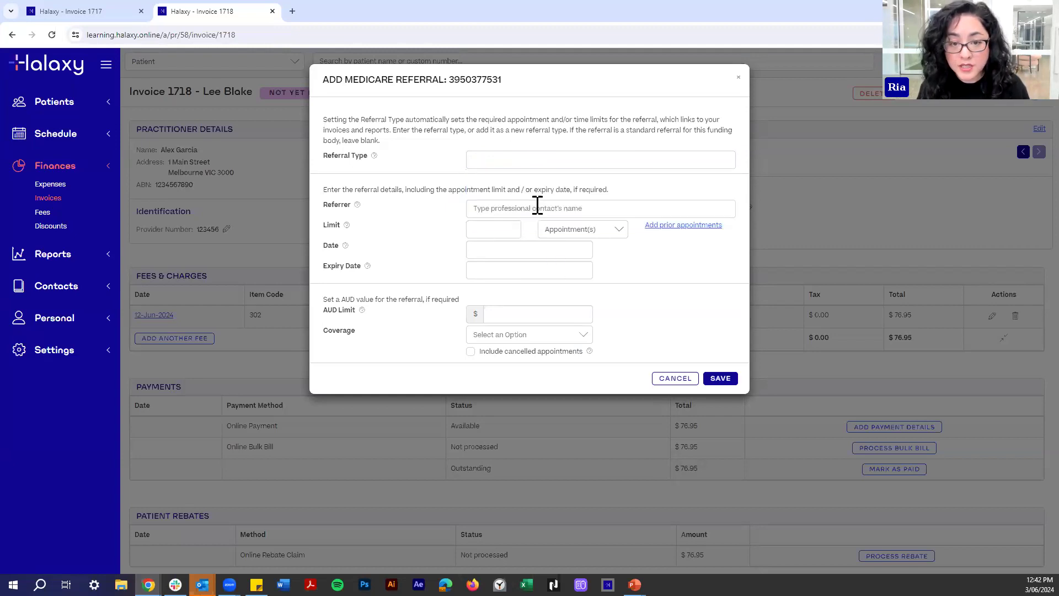
Create the referring practitioner as a new contact with clinic name and provider number.
{"action": "left_click", "coordinate": [489, 213]}
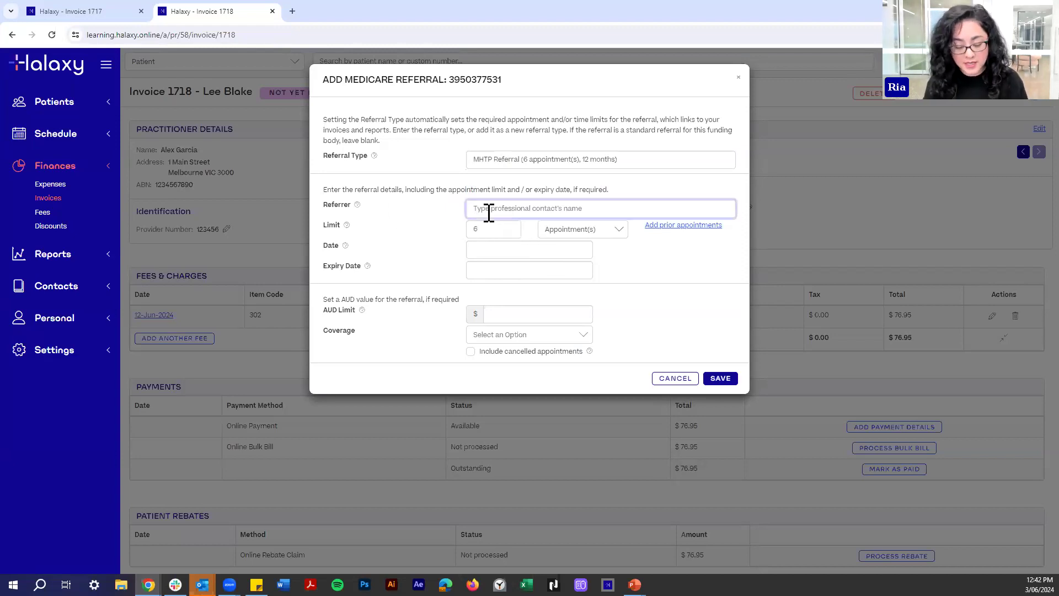
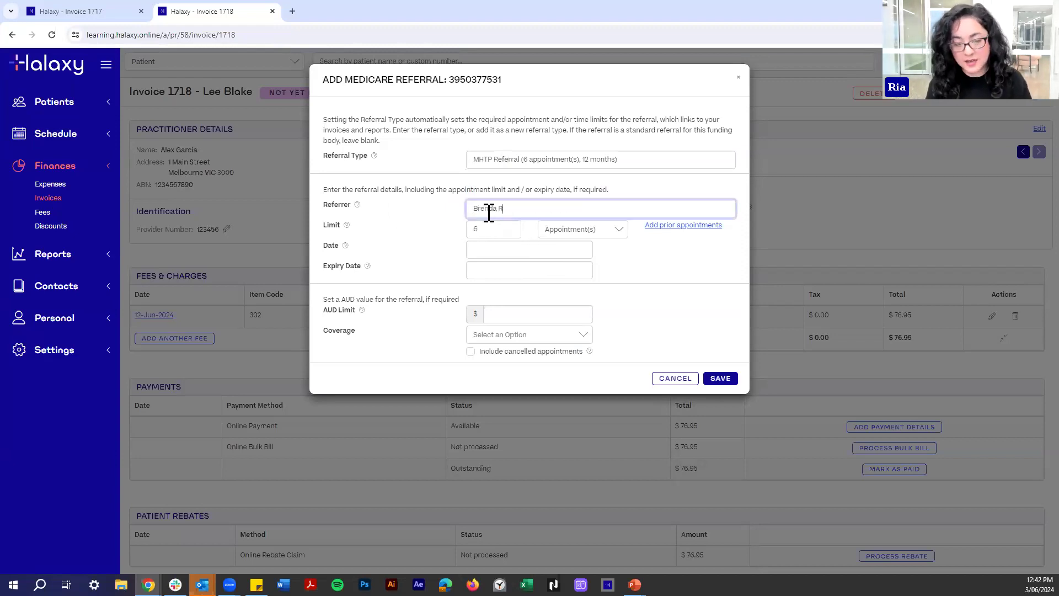
{"action": "left_click", "coordinate": [484, 230]}
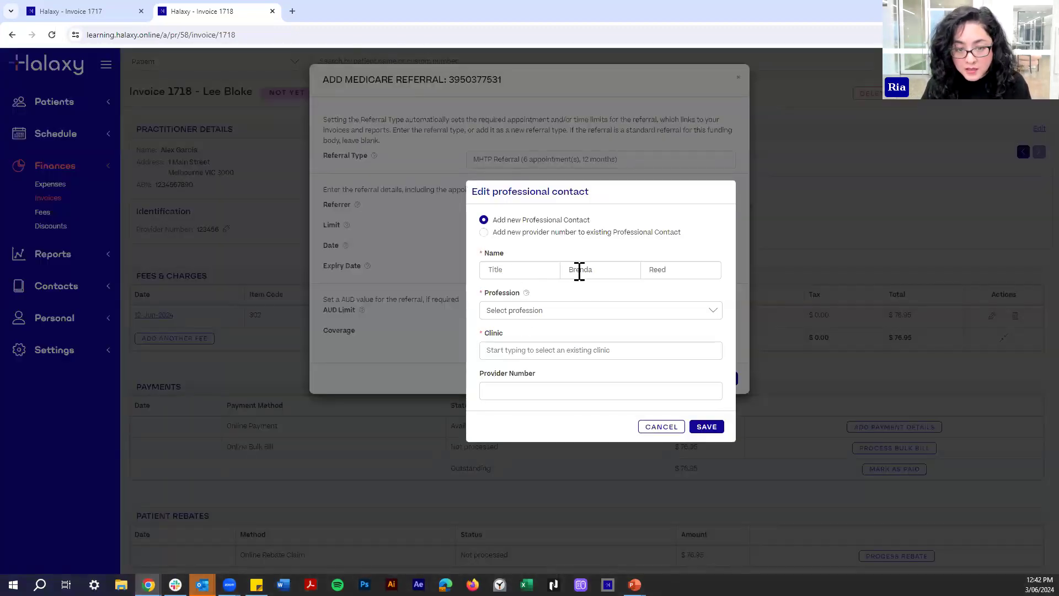
{"action": "left_click", "coordinate": [536, 353]}
{"action": "type", "text": "Reed Clinics"}
{"action": "left_click", "coordinate": [519, 391]}
{"action": "type", "text": "123456778"}
Pick the referrer's clinic from suggestions, set profession to GP, and save the contact.
{"action": "left_click", "coordinate": [512, 355]}
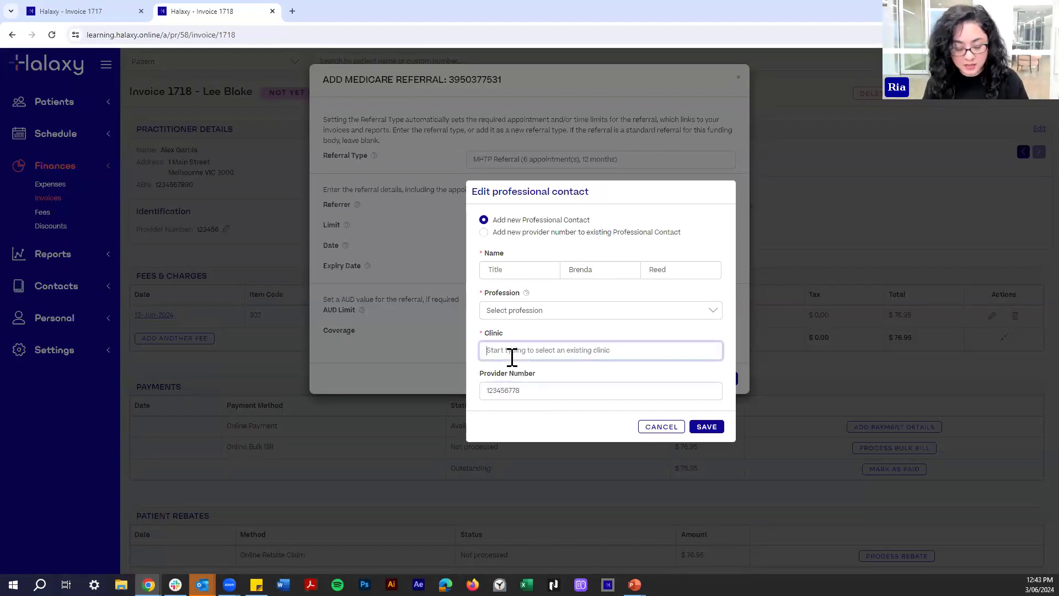
{"action": "type", "text": "Reed Clinics"}
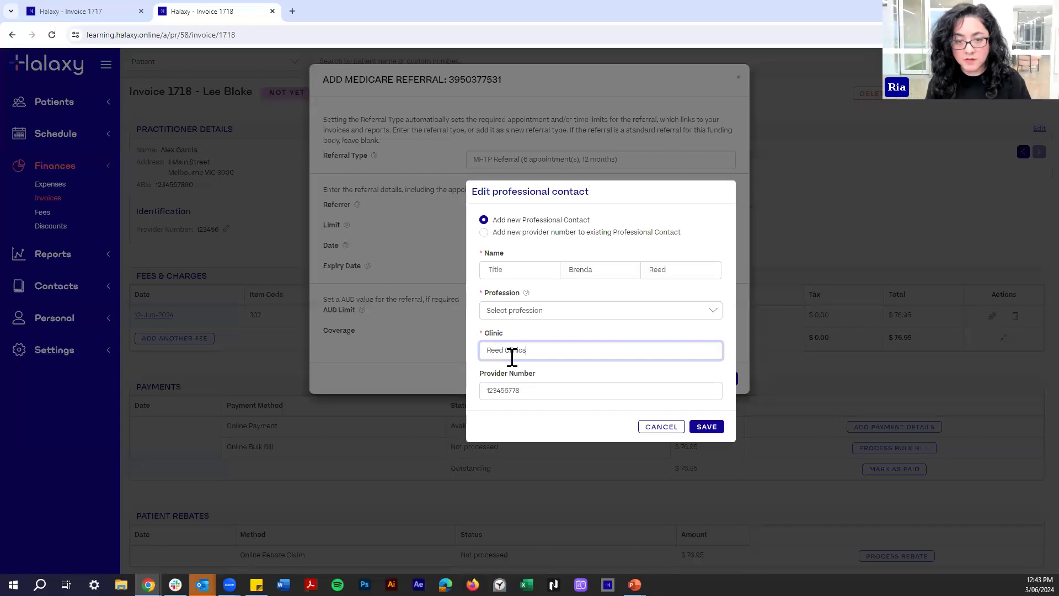
{"action": "left_click", "coordinate": [516, 369]}
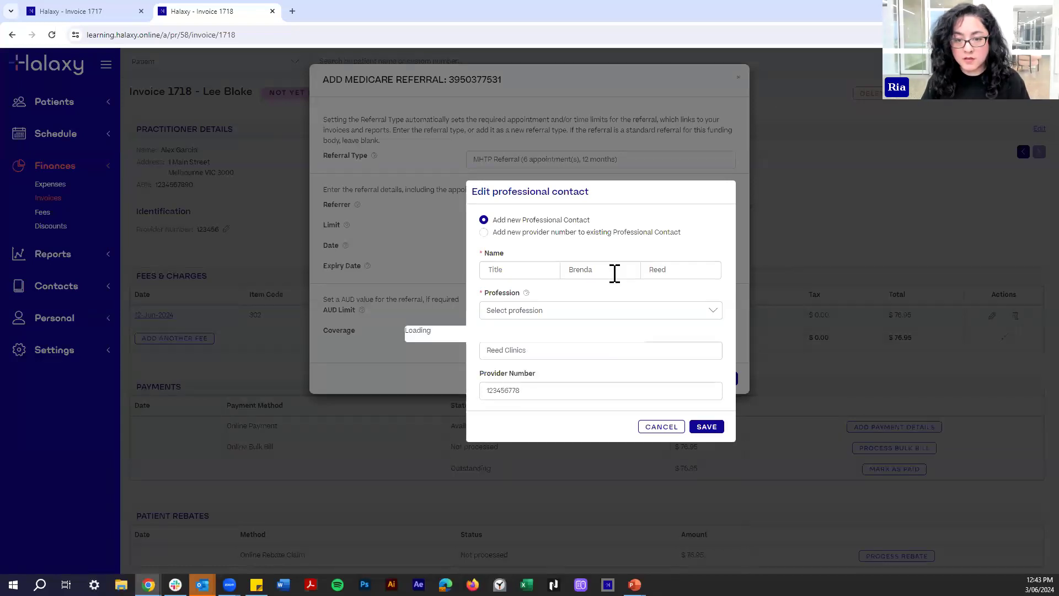
{"action": "left_click", "coordinate": [697, 428]}
{"action": "left_click", "coordinate": [533, 310]}
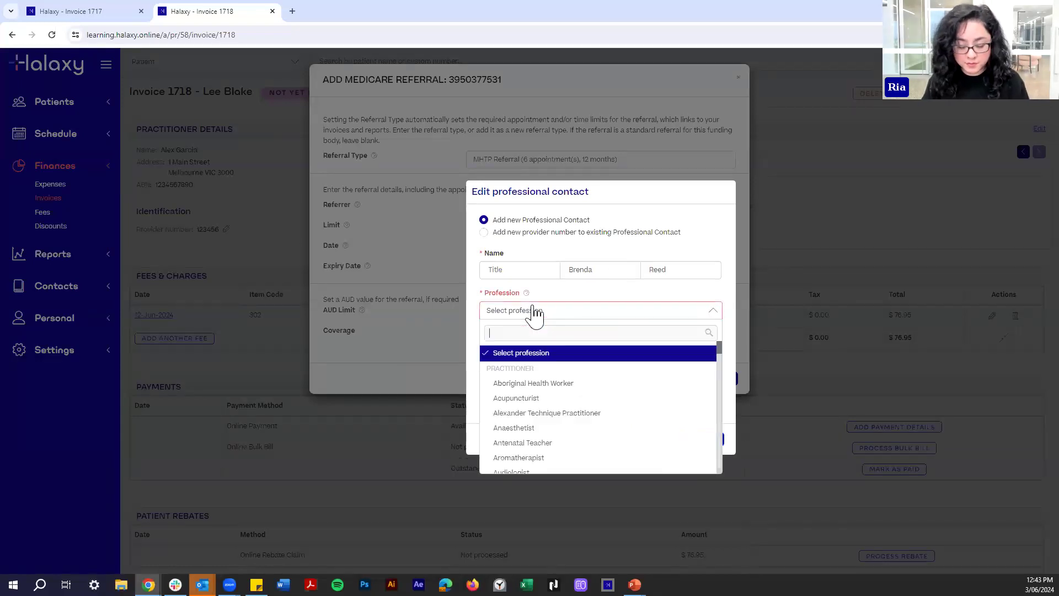
{"action": "type", "text": "gp"}
{"action": "left_click", "coordinate": [574, 369]}
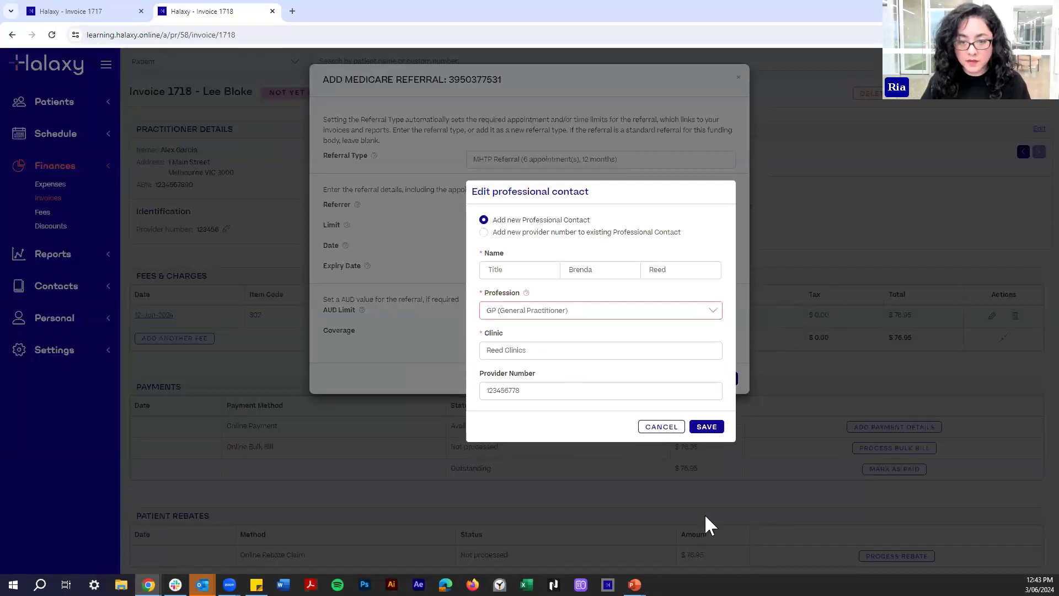
{"action": "left_click", "coordinate": [700, 427]}
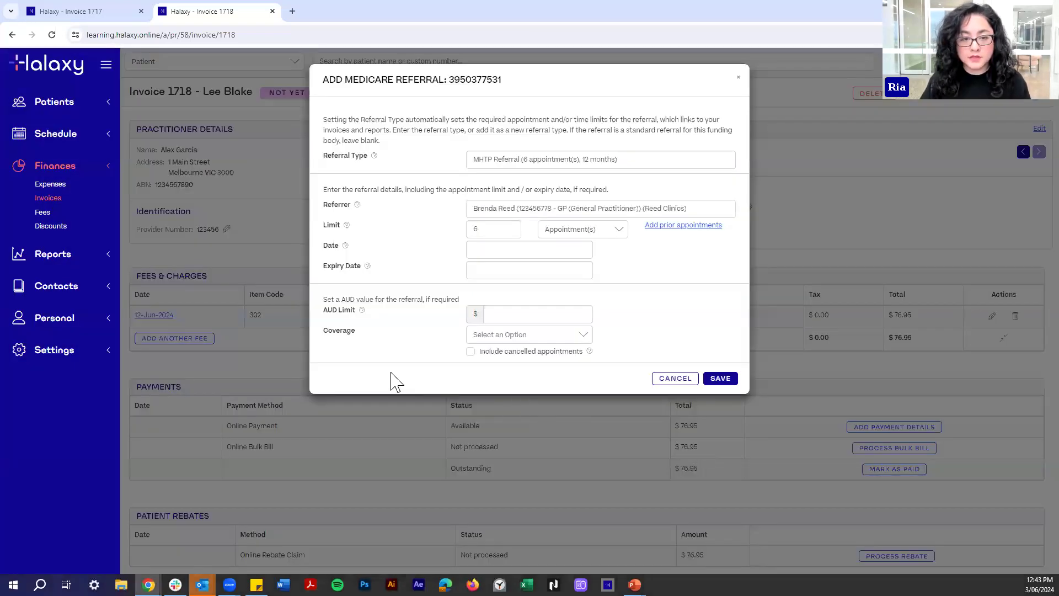
Date the referral 3 June 2024 and save it.
{"action": "left_click", "coordinate": [483, 251]}
{"action": "left_click", "coordinate": [499, 335]}
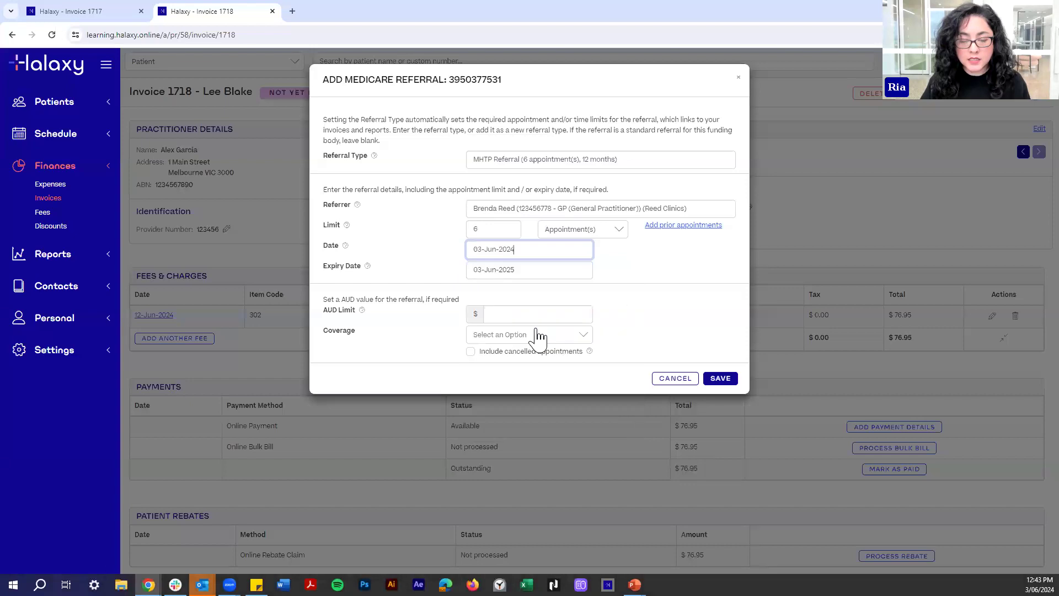
{"action": "left_click", "coordinate": [715, 379]}
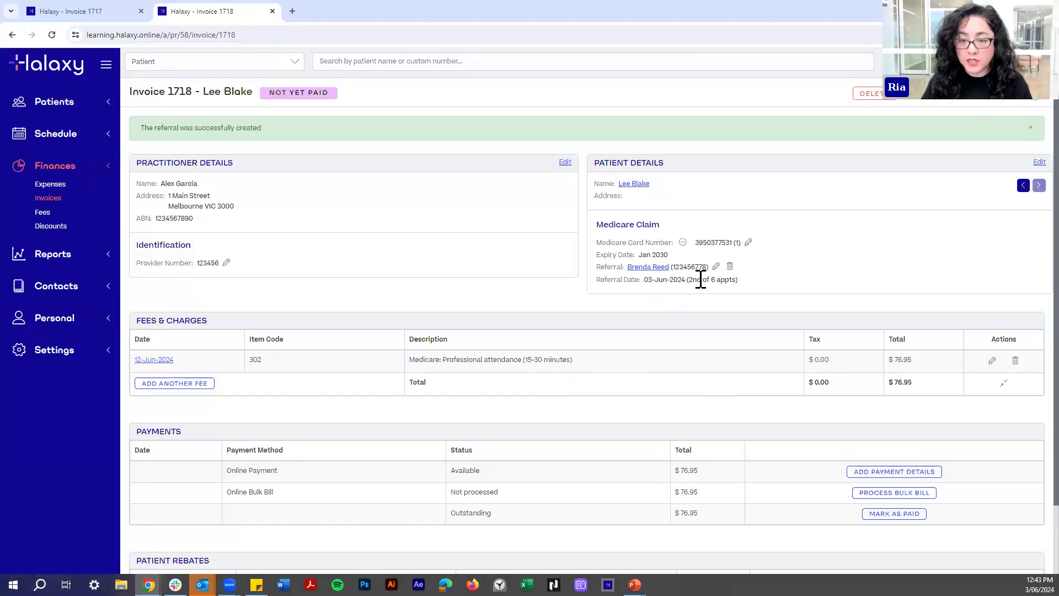
Check the booked appointments behind the '(2nd of 6 appts)' count, then select the page address.
{"action": "mouse_move", "coordinate": [687, 281]}
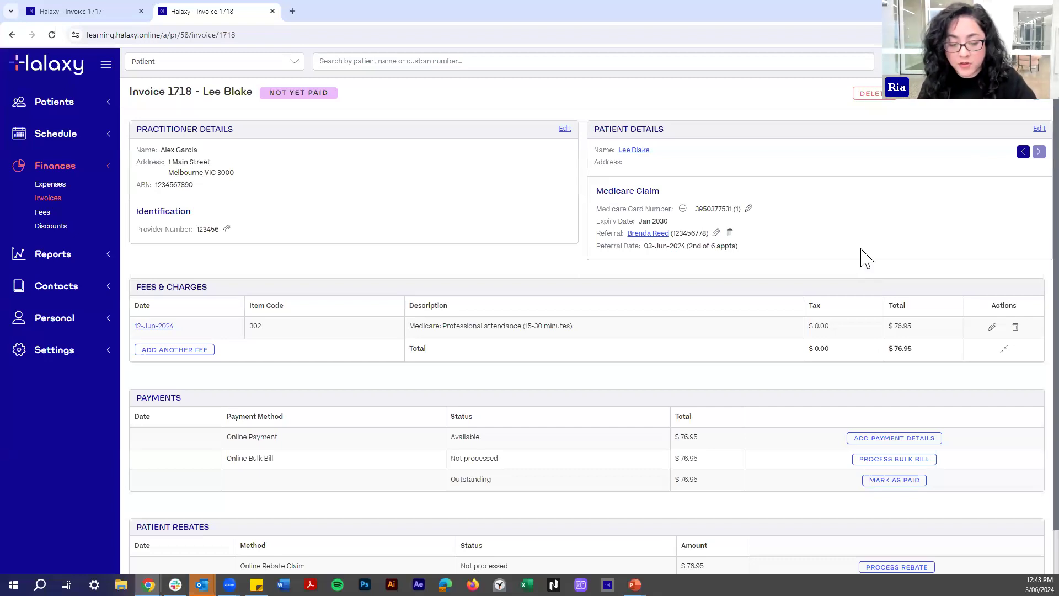
{"action": "left_click", "coordinate": [759, 37]}
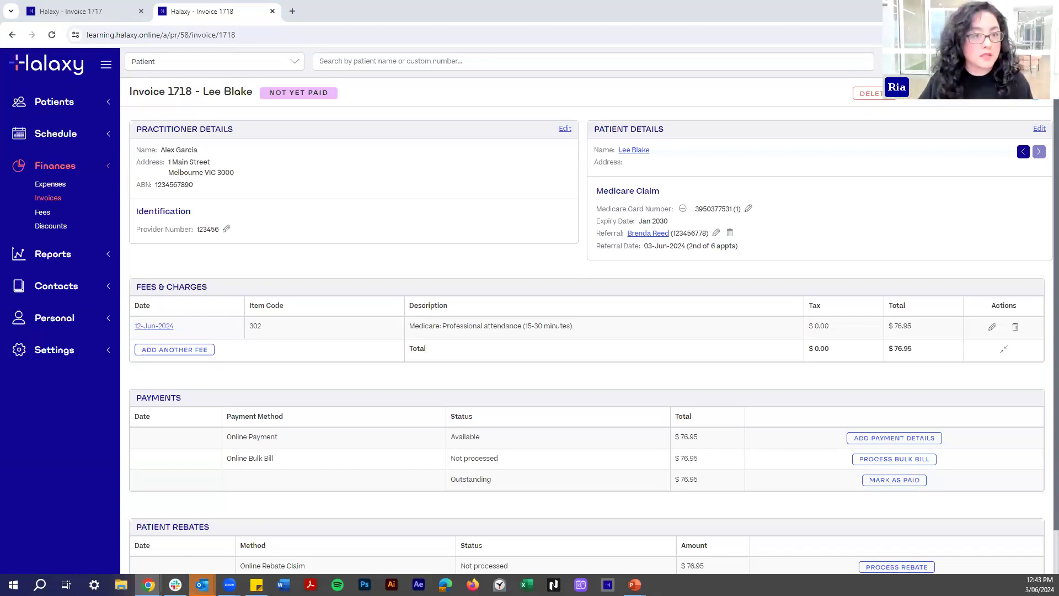
In a new tab, load halaxy.com/a/pr and open Finances > Fees.
{"action": "key", "text": "ctrl+t"}
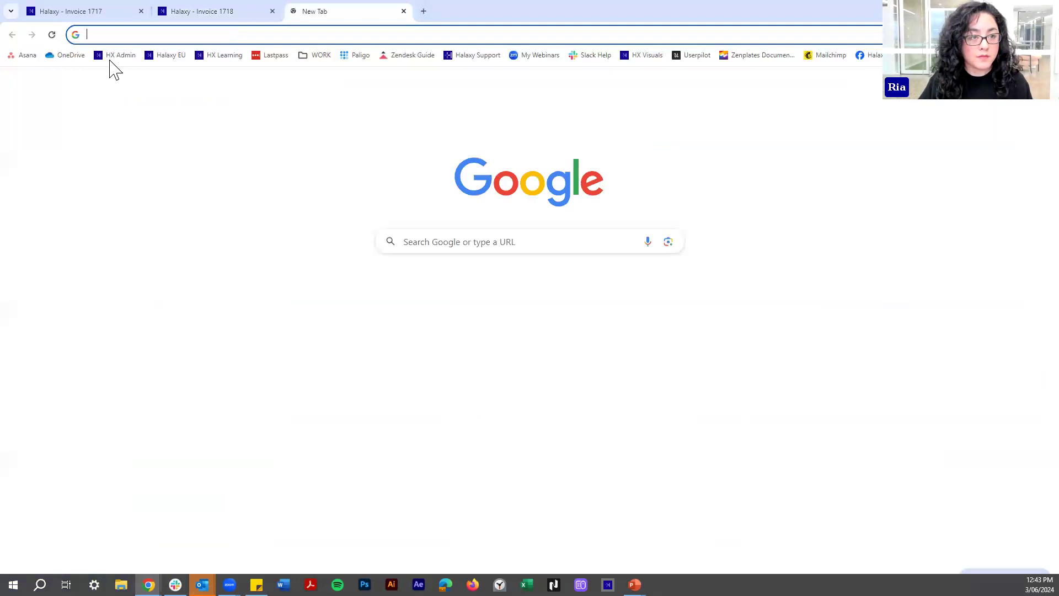
{"action": "type", "text": "halaxy.com/a/pr"}
{"action": "key", "text": "Return"}
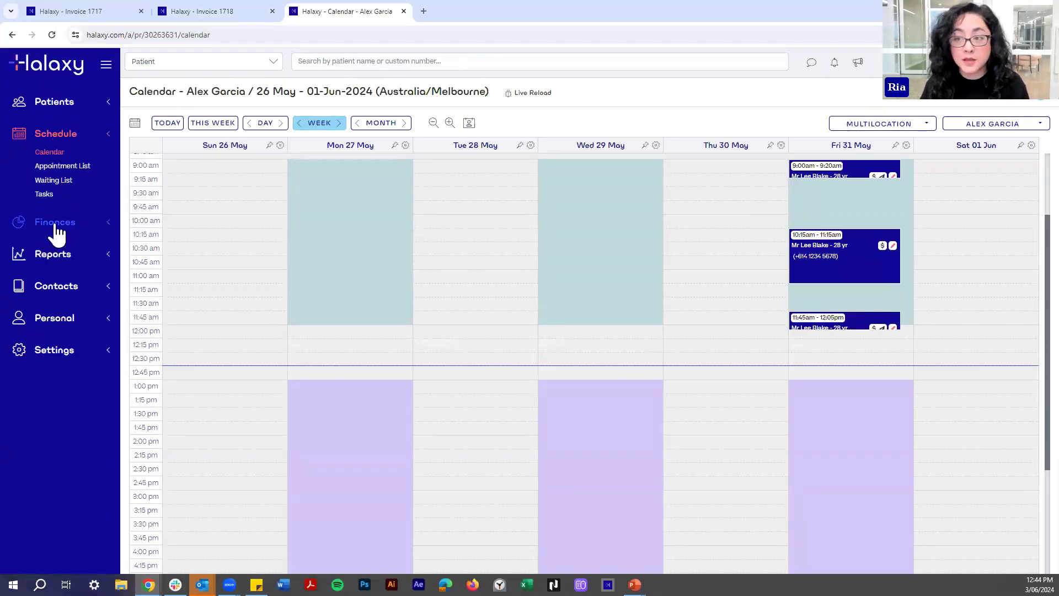
{"action": "left_click", "coordinate": [57, 226]}
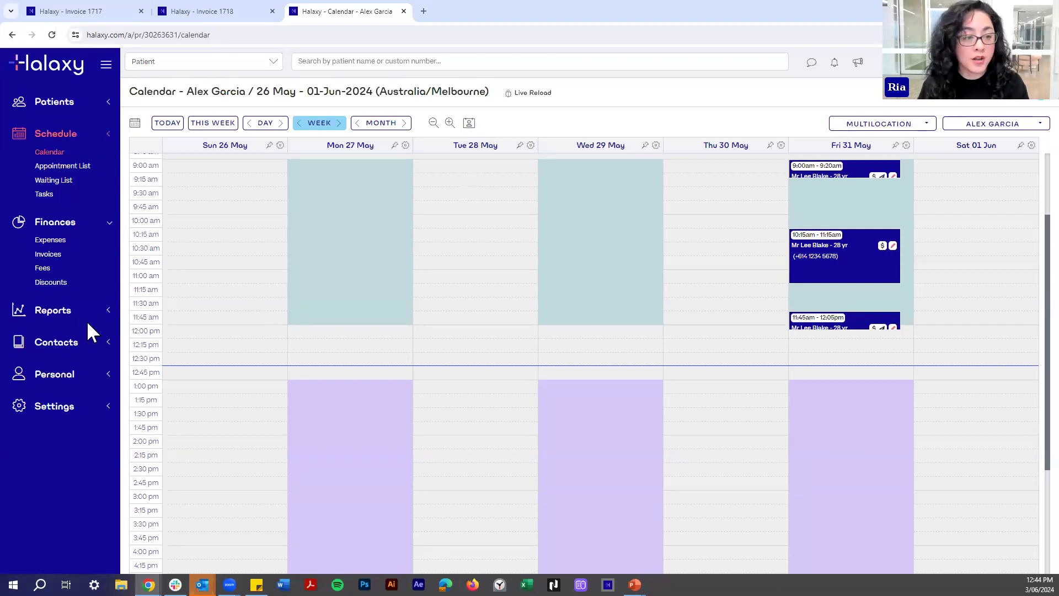
{"action": "left_click", "coordinate": [44, 269]}
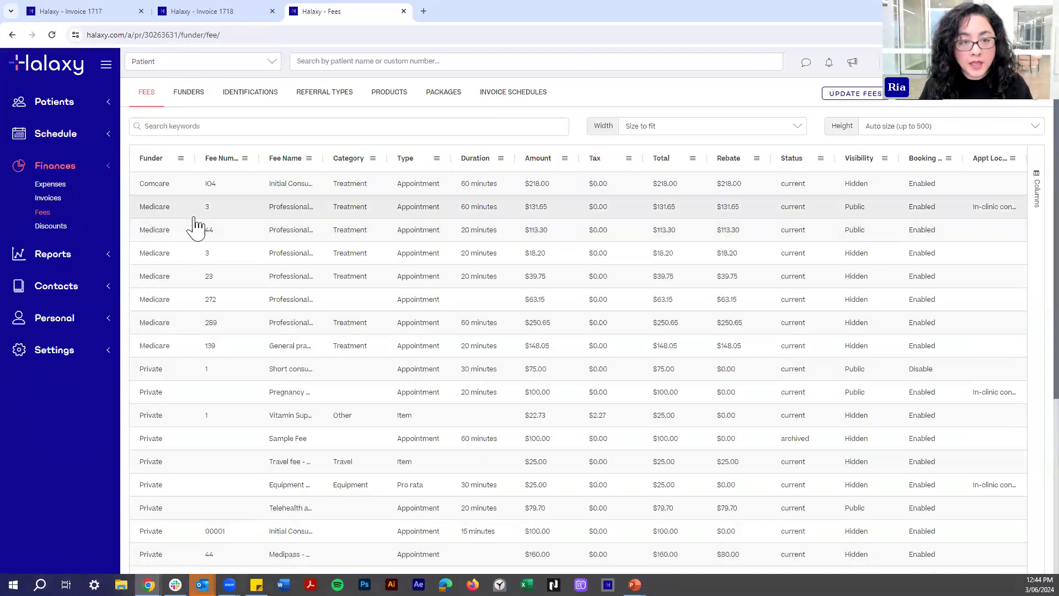
Look over the Import Preset Fee Updates list, close it unapplied, and go back to invoice 1717.
{"action": "left_click", "coordinate": [872, 106]}
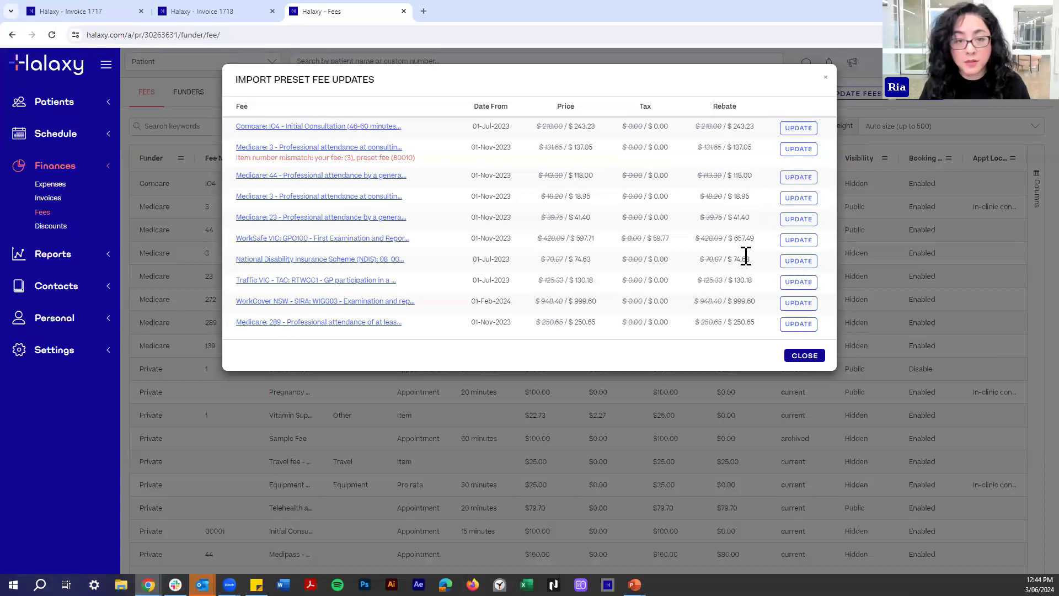
{"action": "left_click", "coordinate": [799, 128]}
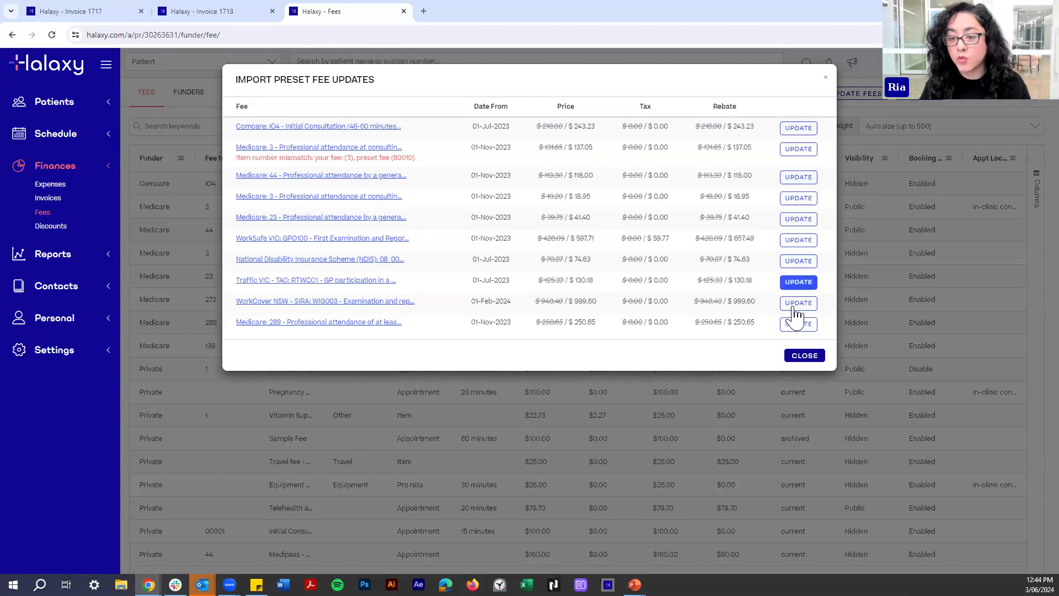
{"action": "left_click", "coordinate": [805, 356]}
{"action": "left_click", "coordinate": [70, 12]}
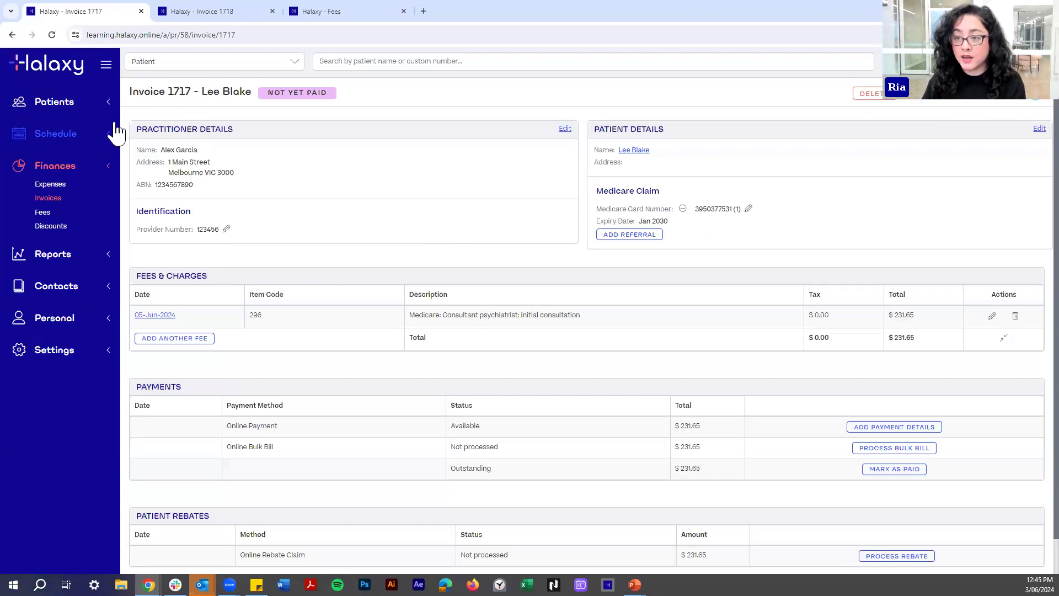
Open invoice 1718 from the Wed 12 Jun 9:15am calendar appointment and look through it.
{"action": "left_click", "coordinate": [40, 73]}
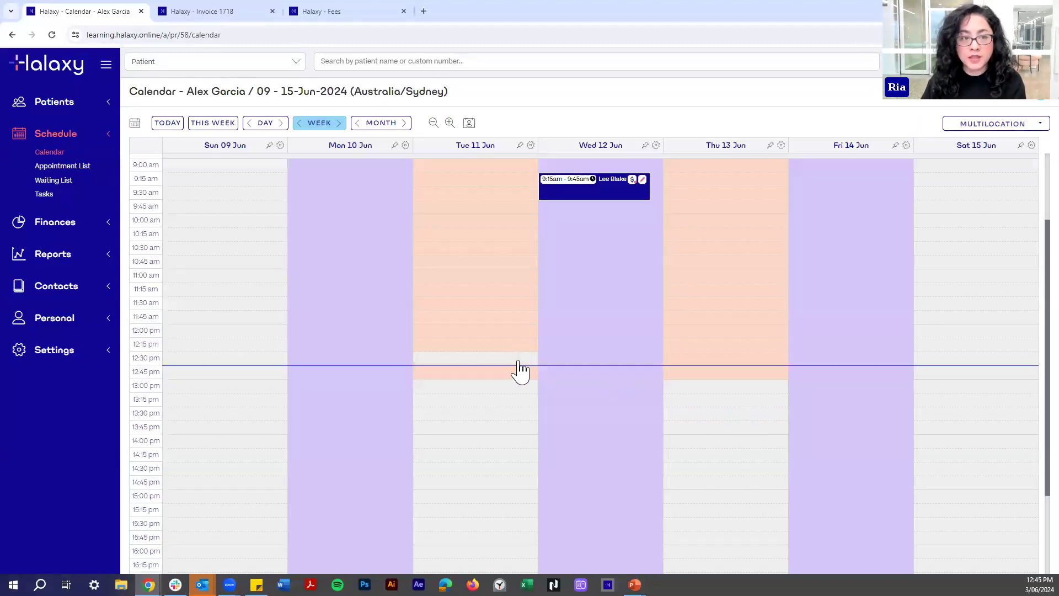
{"action": "scroll", "coordinate": [610, 290], "scroll_direction": "up", "scroll_amount": 1}
{"action": "left_click", "coordinate": [613, 251]}
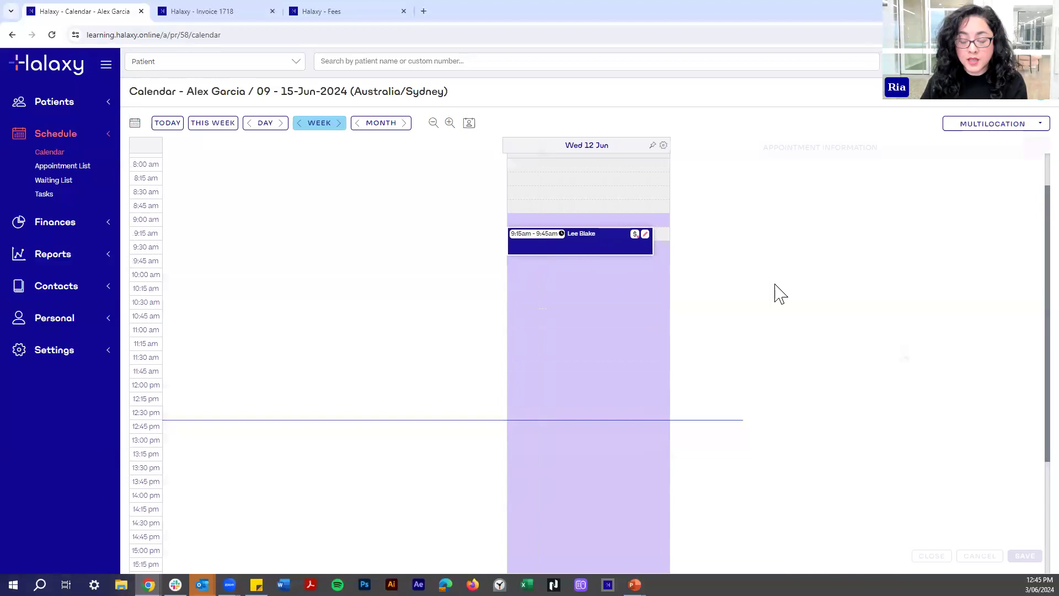
{"action": "left_click", "coordinate": [1006, 245]}
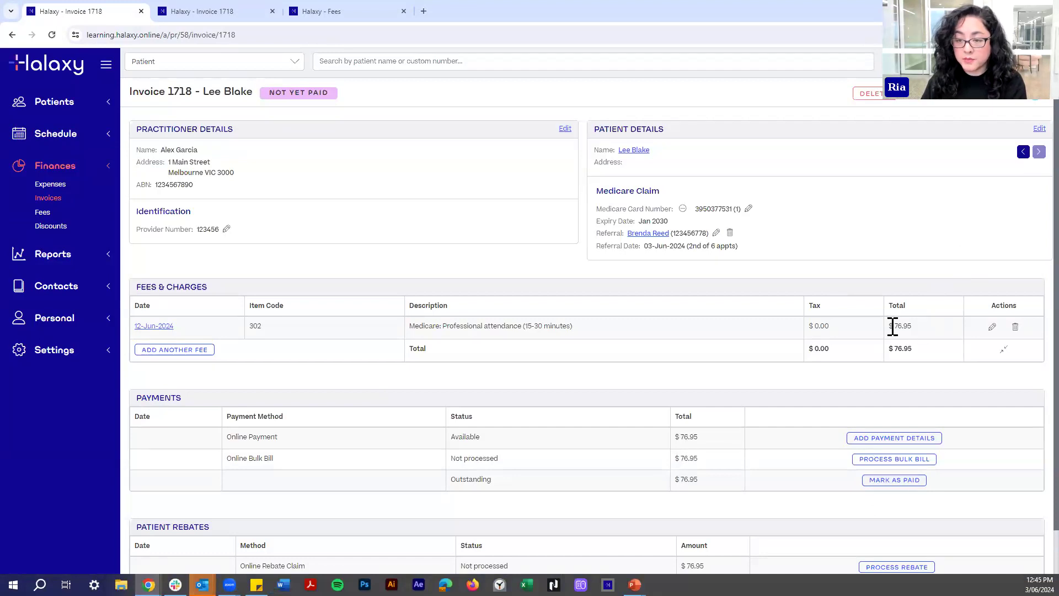
{"action": "scroll", "coordinate": [679, 498], "scroll_direction": "down", "scroll_amount": 1}
{"action": "scroll", "coordinate": [678, 497], "scroll_direction": "down", "scroll_amount": 1}
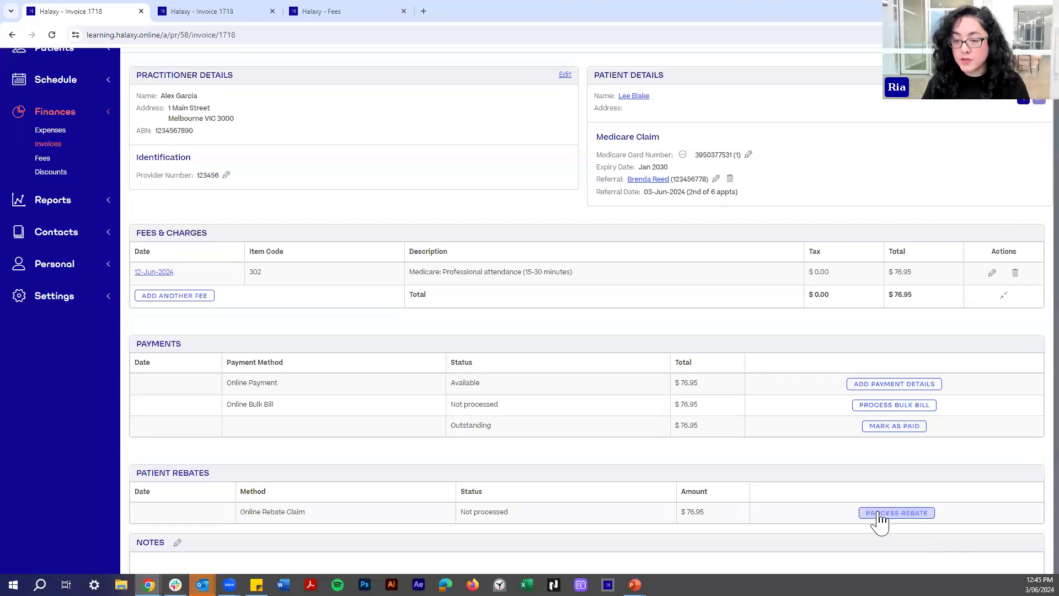
{"action": "scroll", "coordinate": [780, 431], "scroll_direction": "up", "scroll_amount": 1}
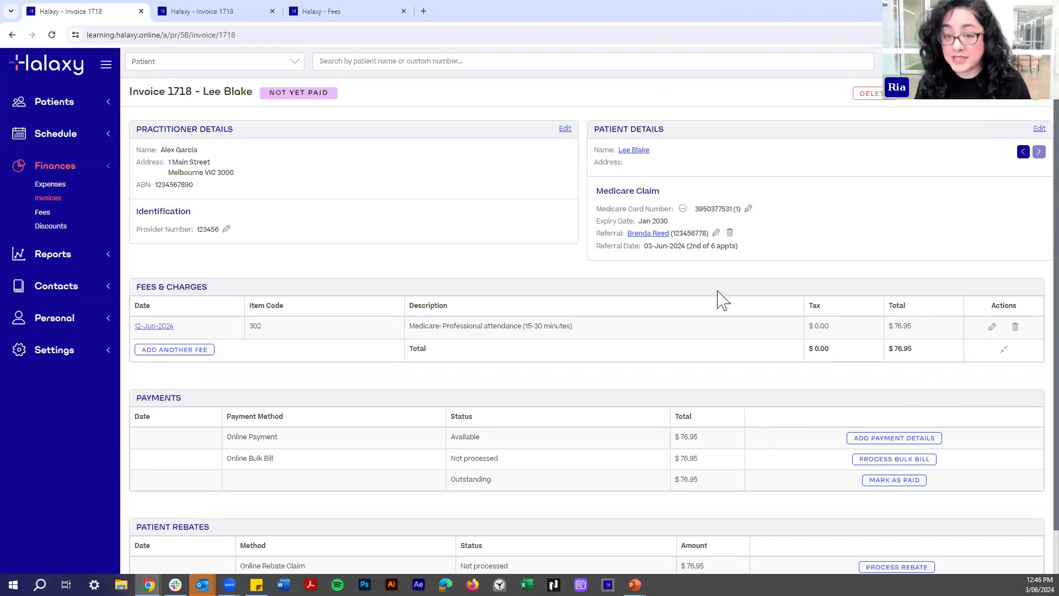
Start the Send Invoice Email for invoice 1718 and add a blank line after the message.
{"action": "left_click", "coordinate": [987, 111]}
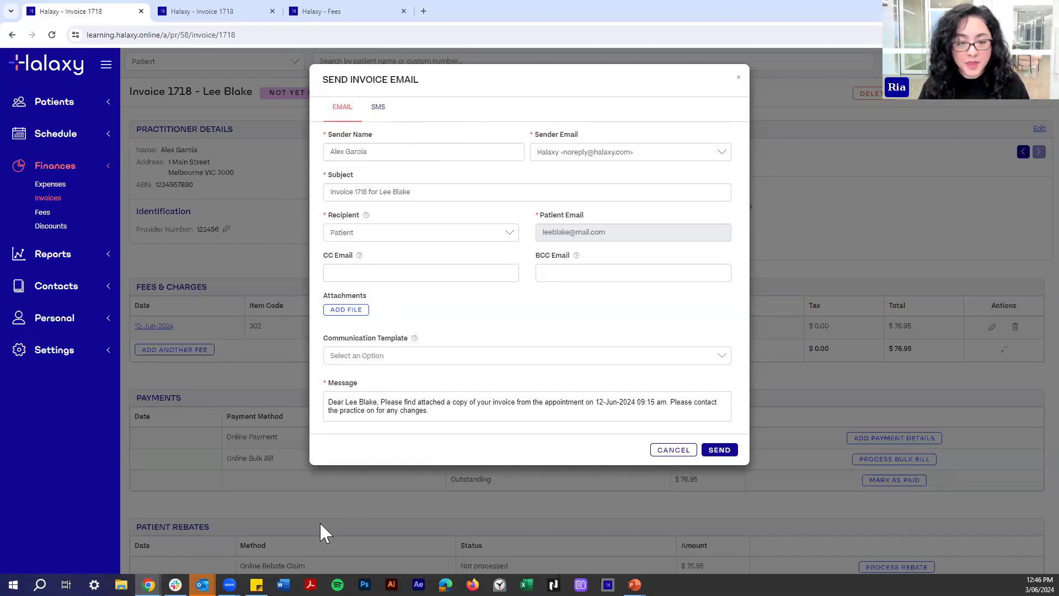
{"action": "left_click", "coordinate": [406, 410]}
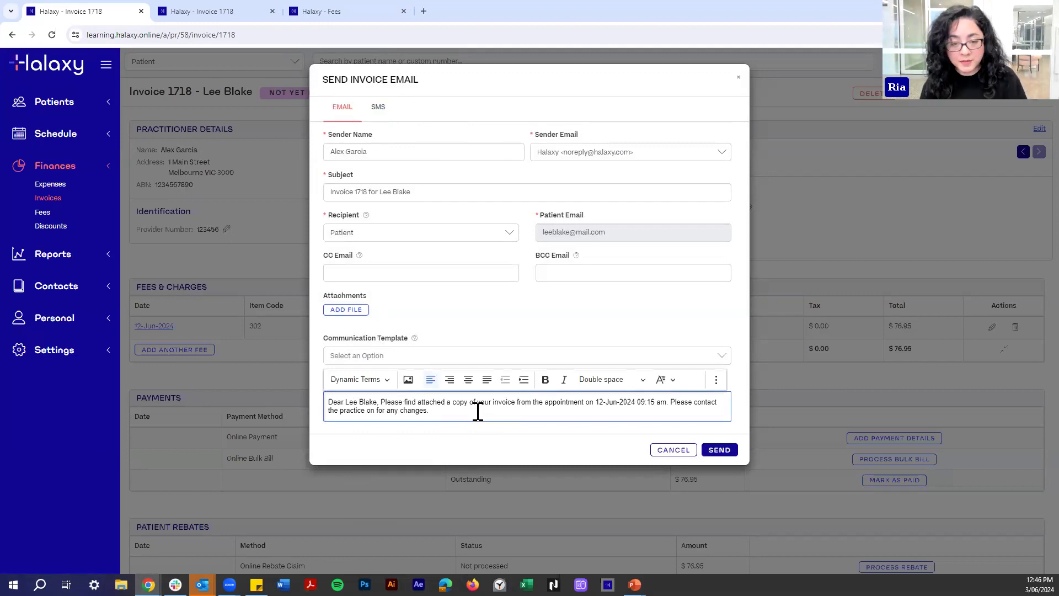
{"action": "key", "text": "Return"}
{"action": "key", "text": "Return"}
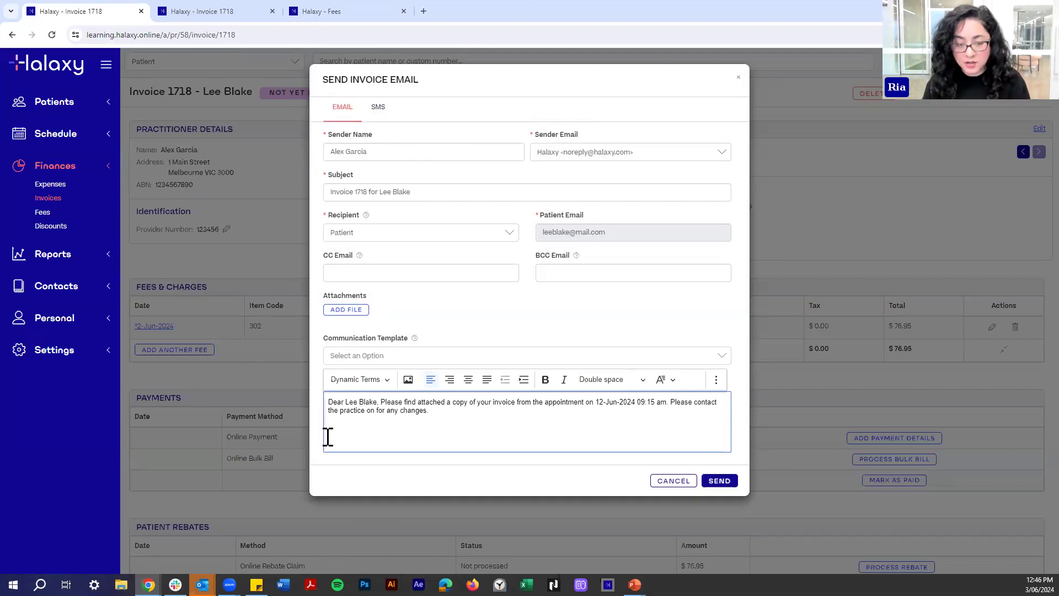
{"action": "key", "text": "BackSpace"}
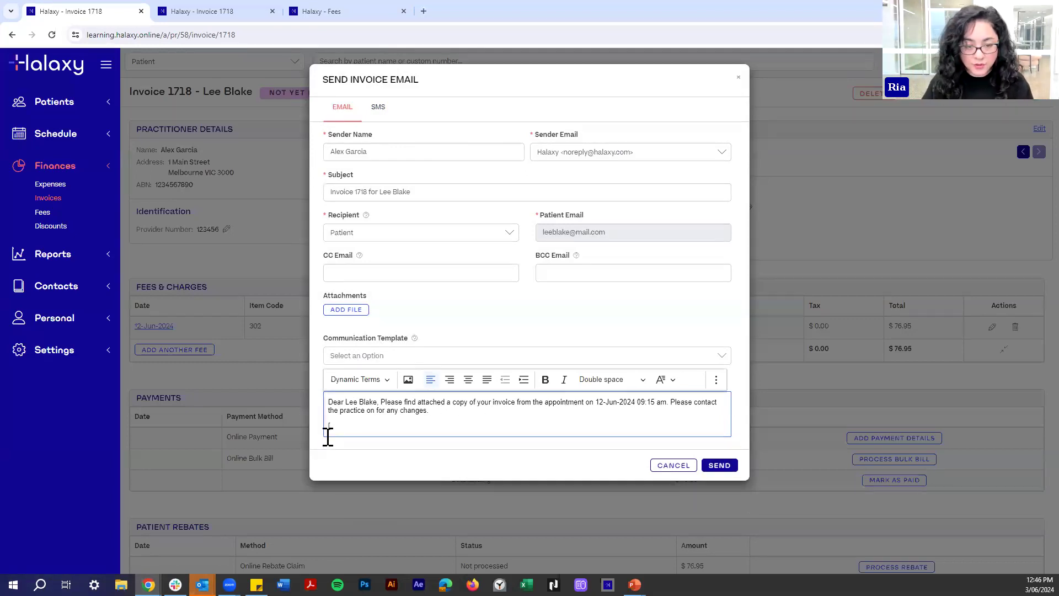
Insert the Payment Link dynamic term on the empty last line of the message.
{"action": "left_click", "coordinate": [353, 382]}
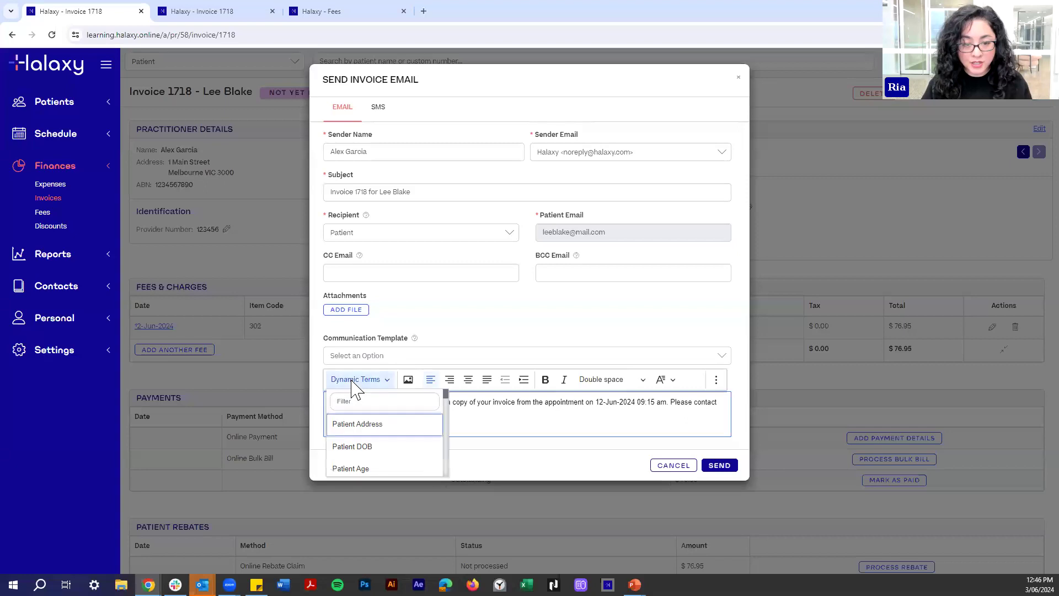
{"action": "left_click", "coordinate": [350, 399]}
{"action": "left_click", "coordinate": [365, 431]}
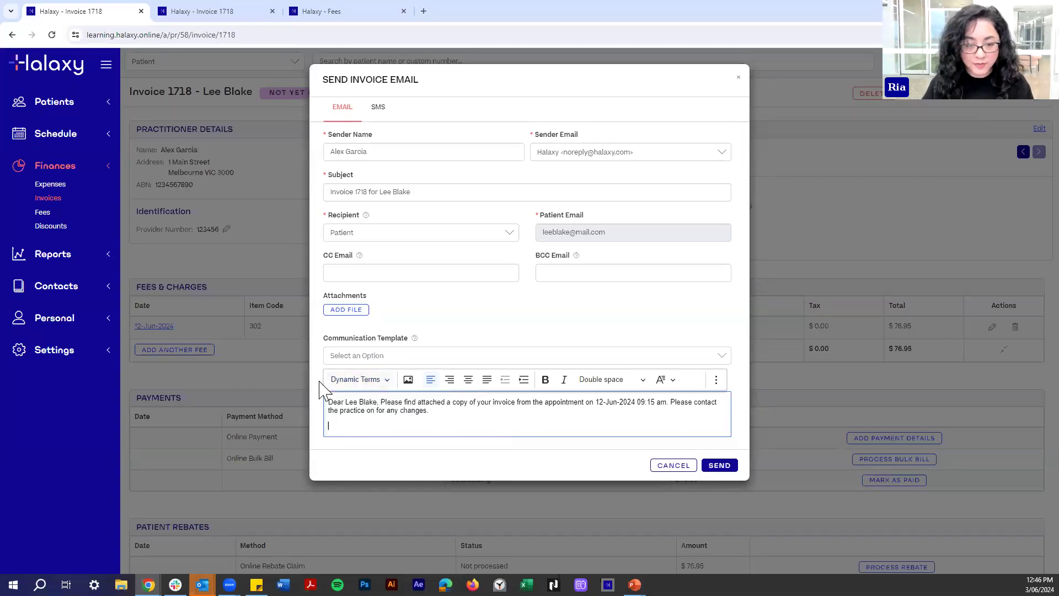
{"action": "left_click", "coordinate": [387, 381]}
{"action": "left_click", "coordinate": [380, 400]}
{"action": "type", "text": "onlin"}
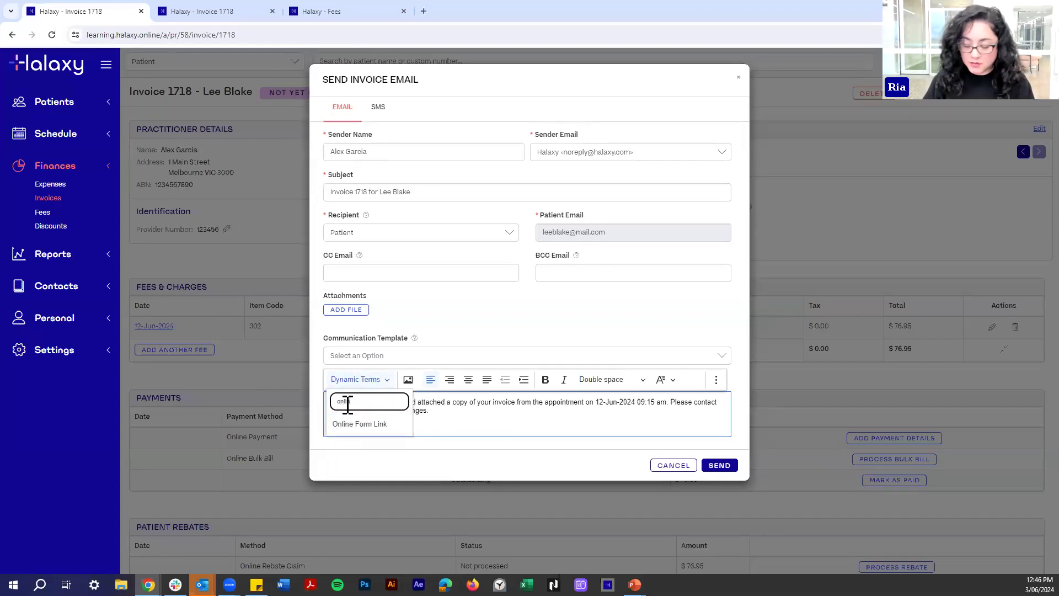
{"action": "type", "text": "paymen"}
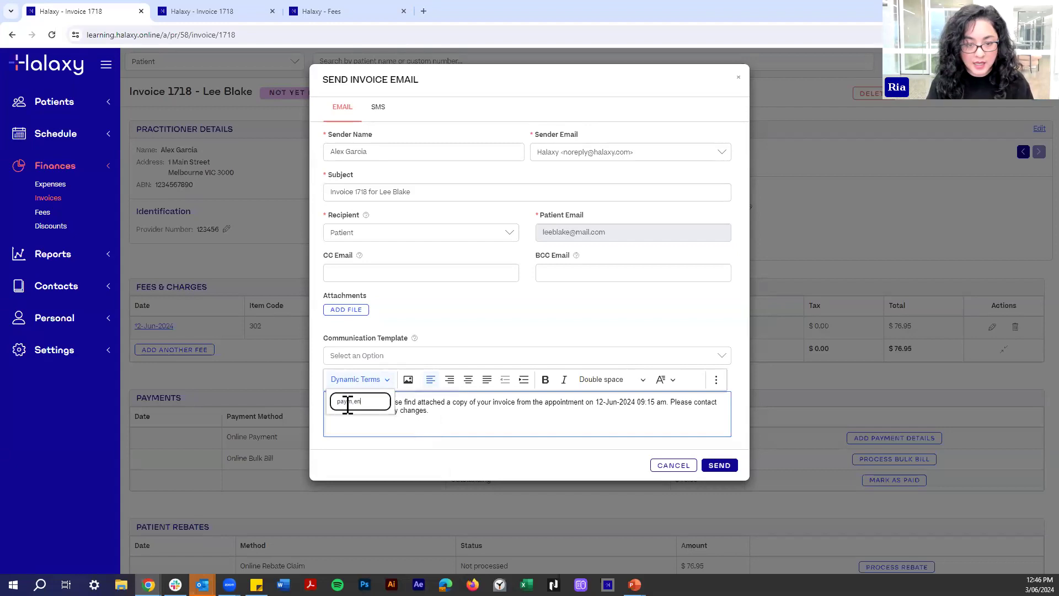
{"action": "type", "text": "emnt"}
{"action": "left_click", "coordinate": [350, 426]}
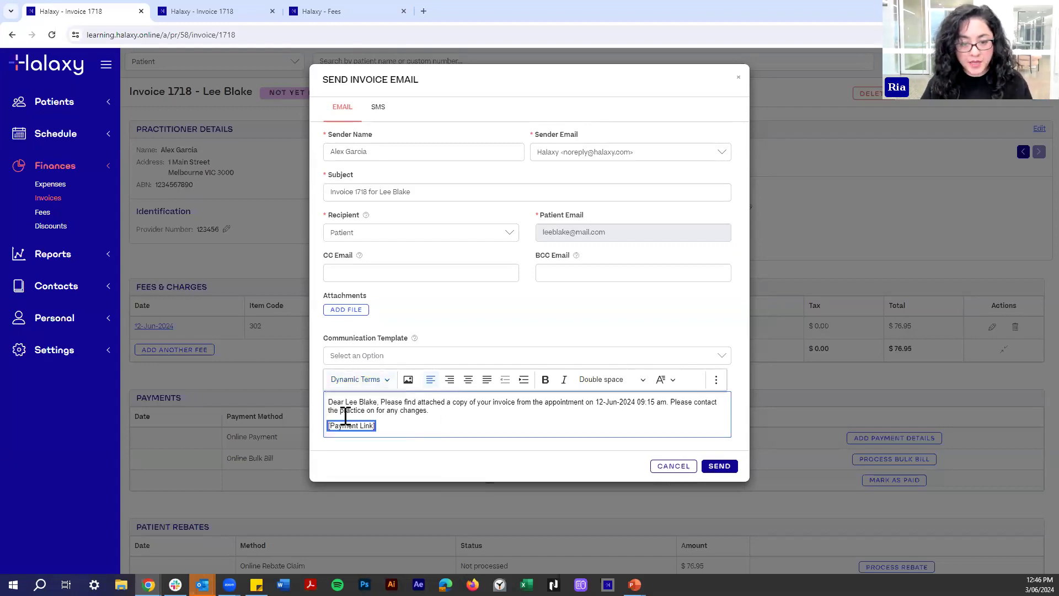
{"action": "left_click", "coordinate": [386, 426]}
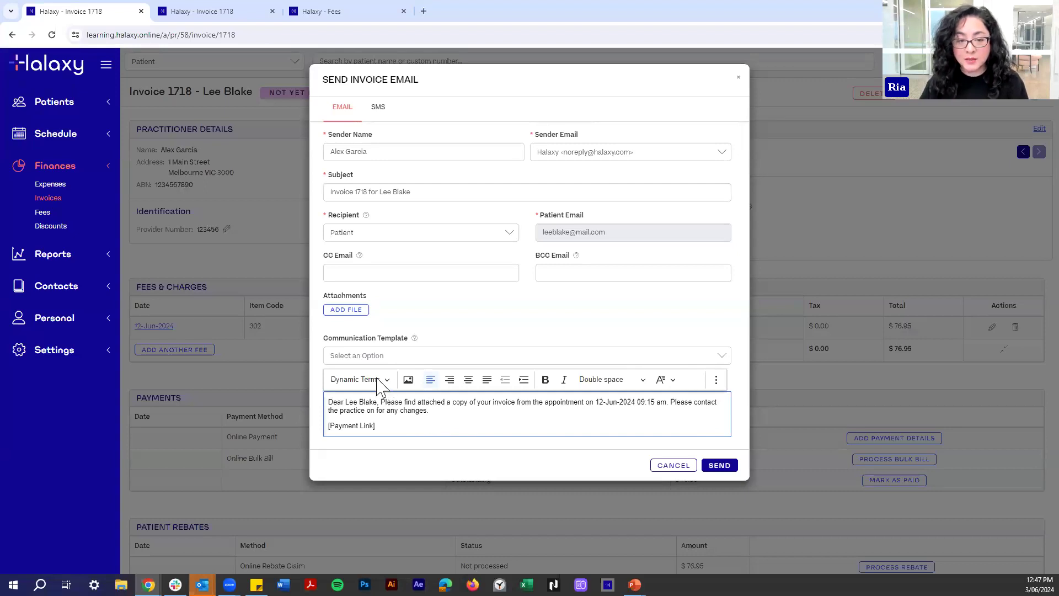
{"action": "left_click", "coordinate": [356, 341]}
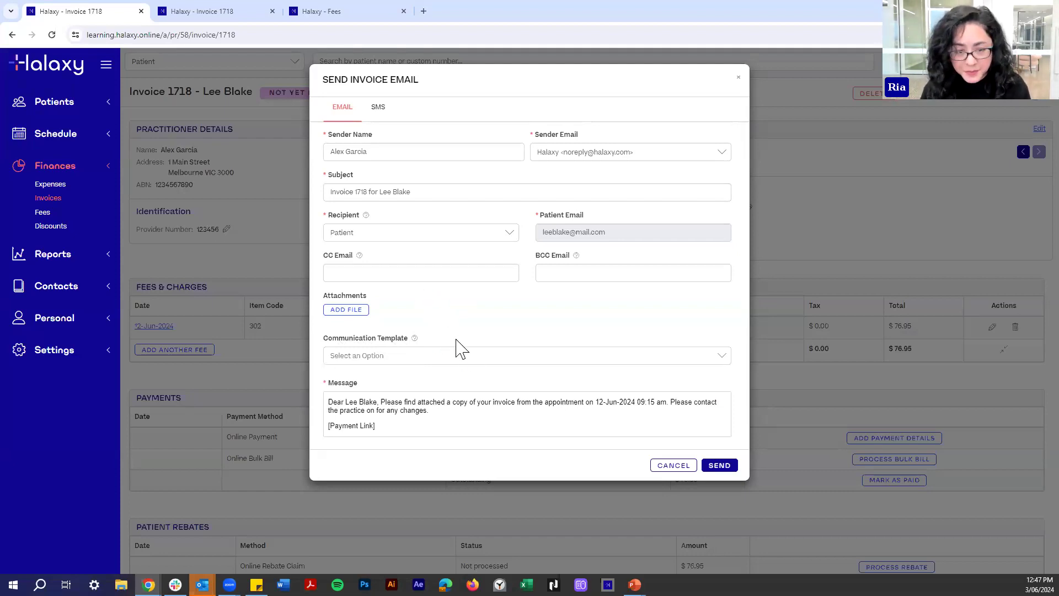
In the third tab, show the practitioner's calendar for the 02–08 Jun 2024 week.
{"action": "left_click", "coordinate": [254, 10]}
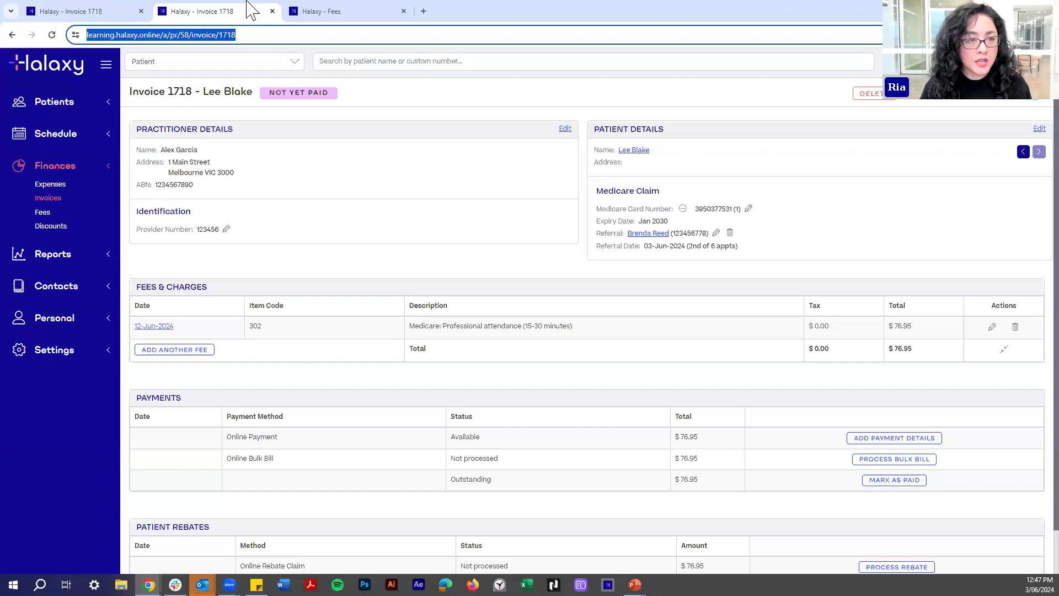
{"action": "left_click", "coordinate": [359, 20]}
{"action": "left_click", "coordinate": [36, 60]}
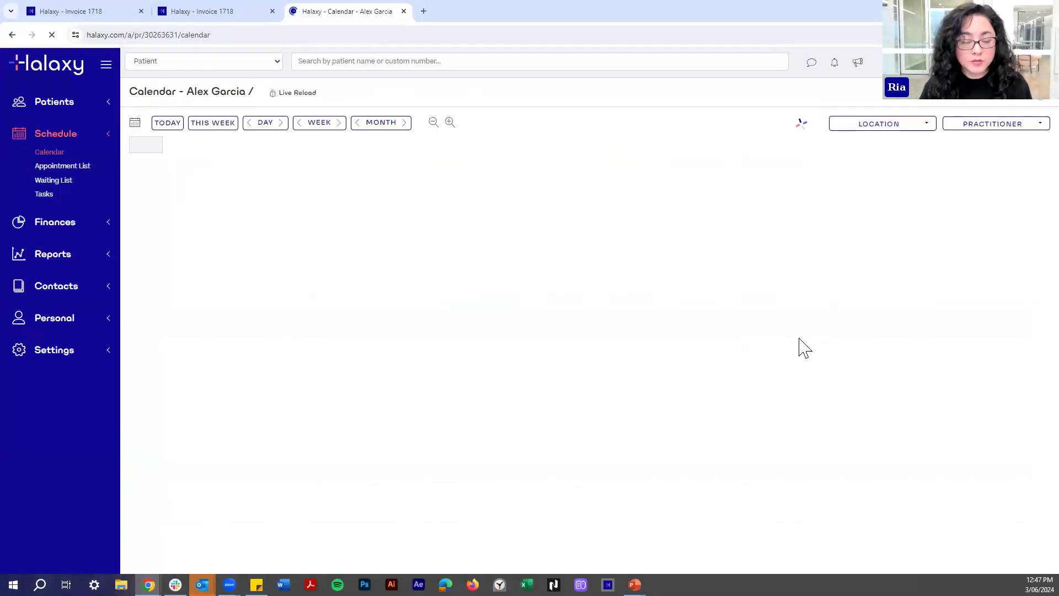
{"action": "scroll", "coordinate": [828, 411], "scroll_direction": "up", "scroll_amount": 1}
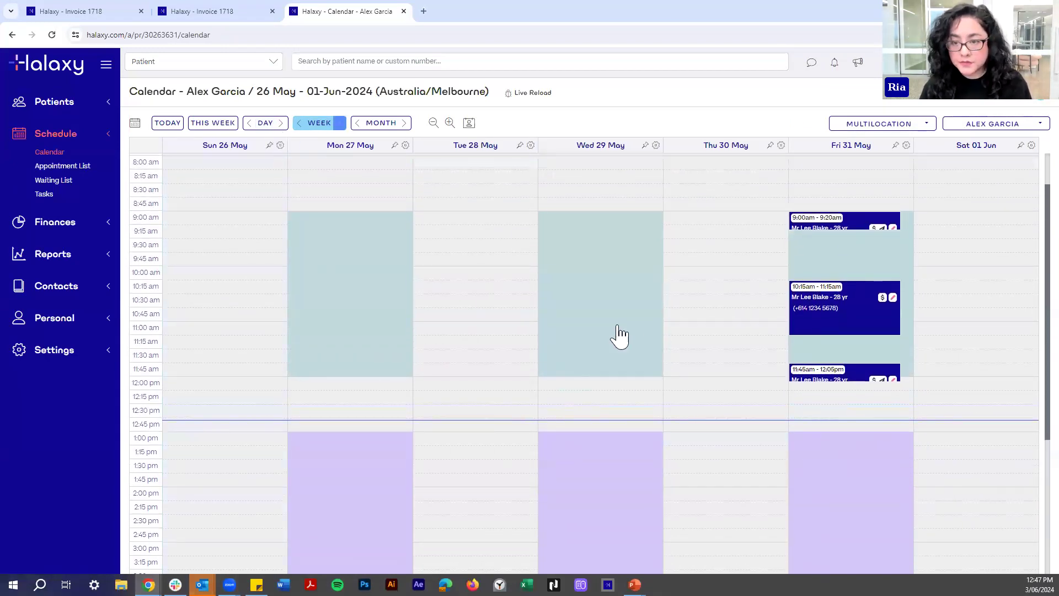
{"action": "left_click", "coordinate": [339, 122]}
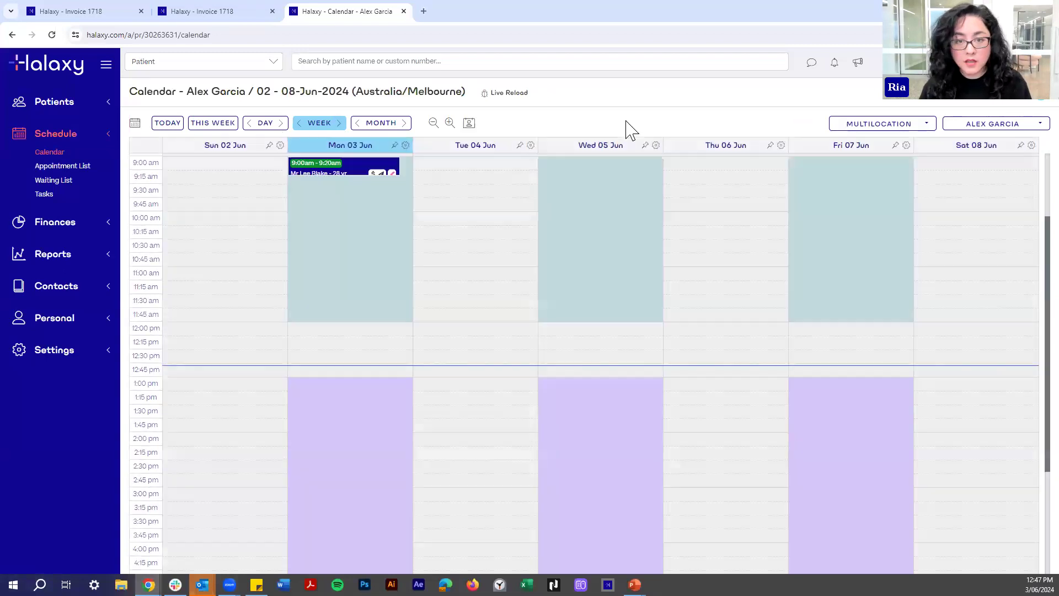
{"action": "scroll", "coordinate": [660, 314], "scroll_direction": "up", "scroll_amount": 1}
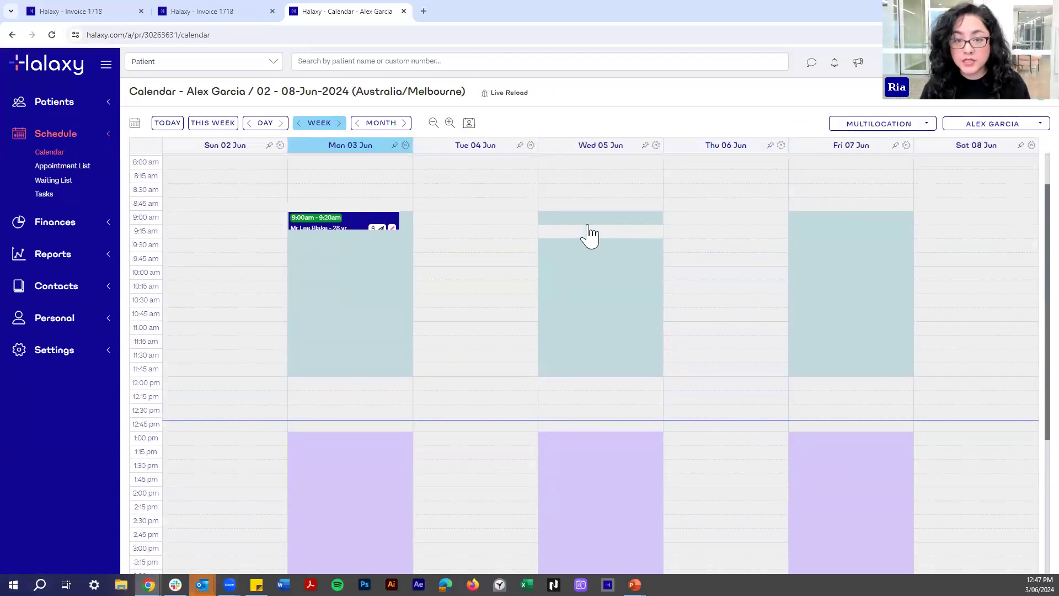
Book the patient at 9:00 on Wed 05 Jun with the Medicare item 23 fee of $39.75.
{"action": "left_click", "coordinate": [588, 222]}
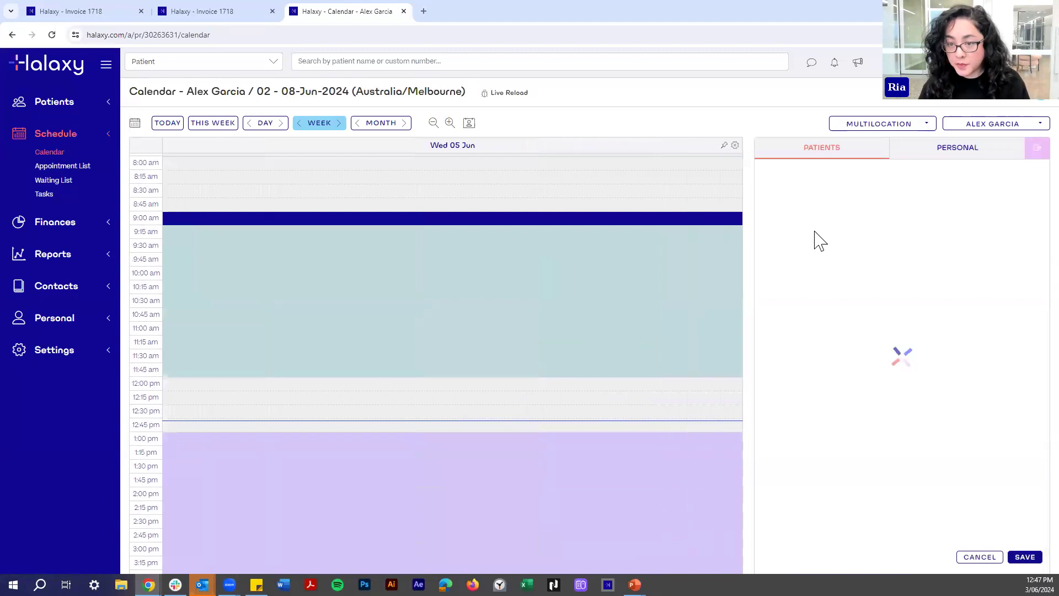
{"action": "left_click", "coordinate": [806, 207]}
{"action": "type", "text": "lee"}
{"action": "left_click", "coordinate": [804, 223]}
{"action": "left_click", "coordinate": [804, 246]}
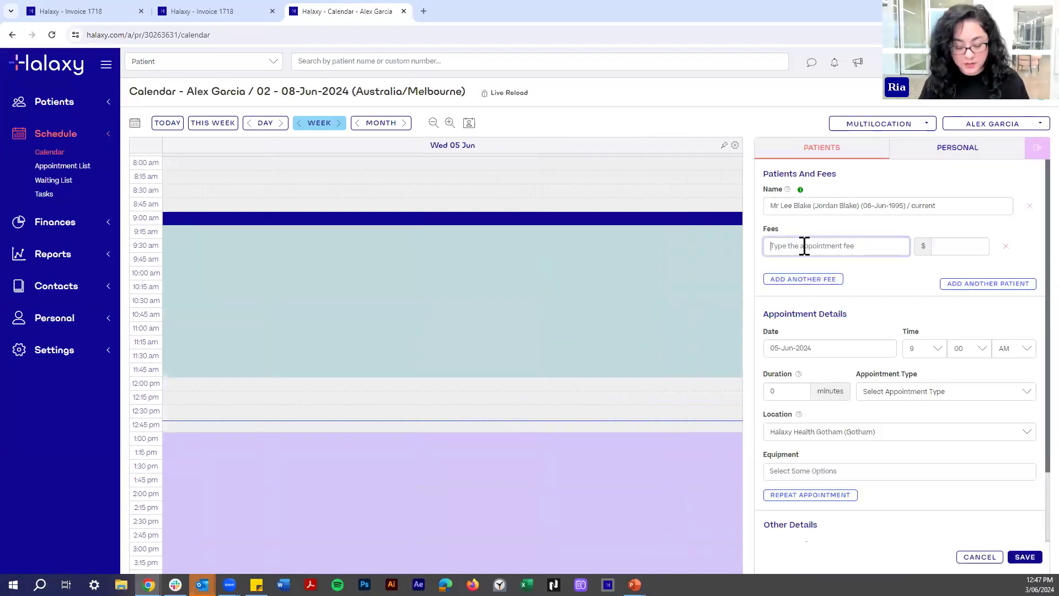
{"action": "type", "text": "medicare"}
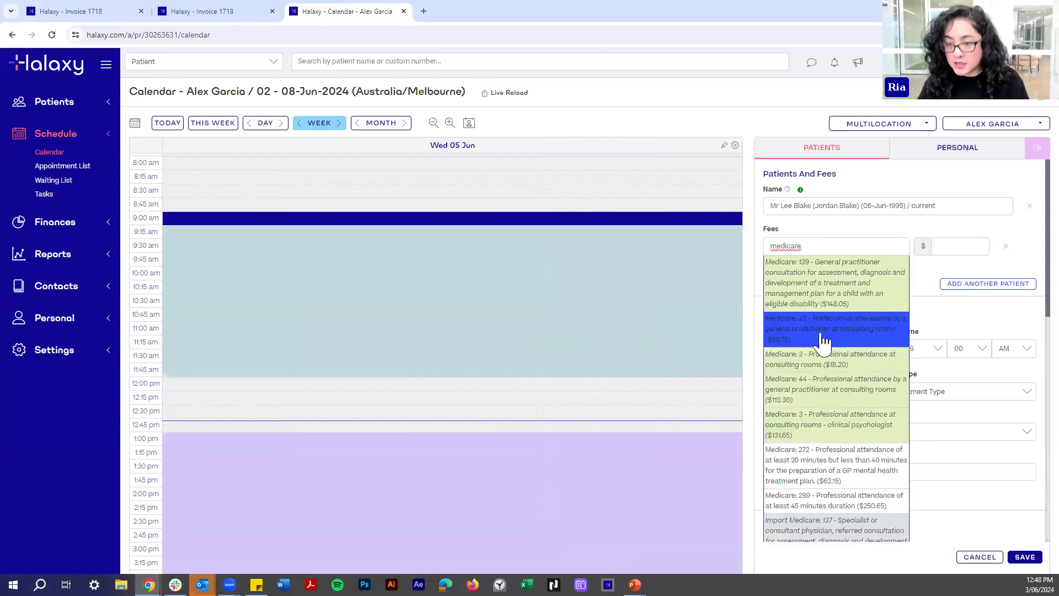
{"action": "left_click", "coordinate": [824, 334]}
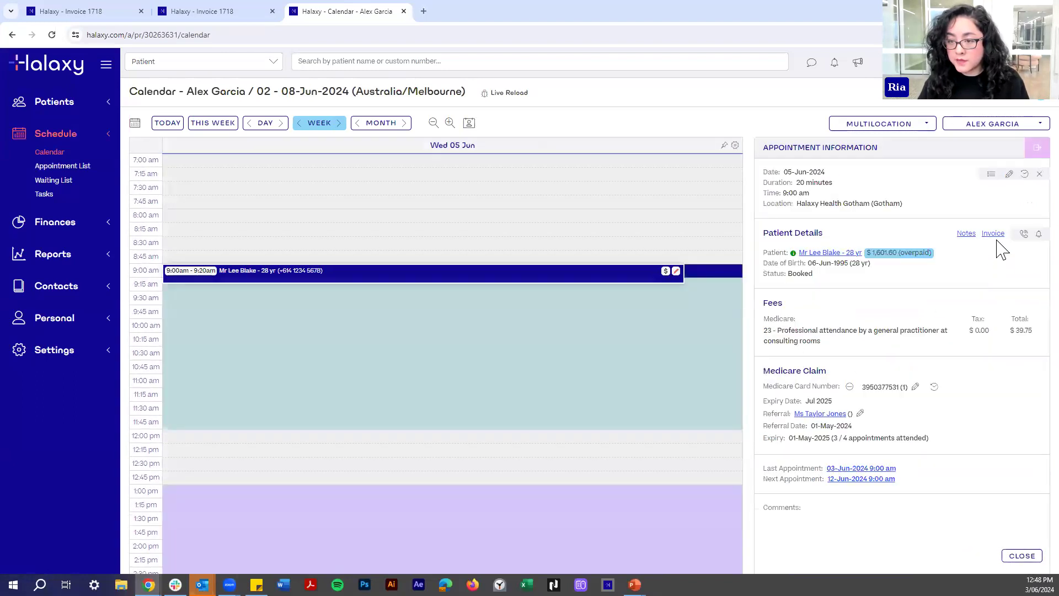
{"action": "left_click", "coordinate": [993, 234]}
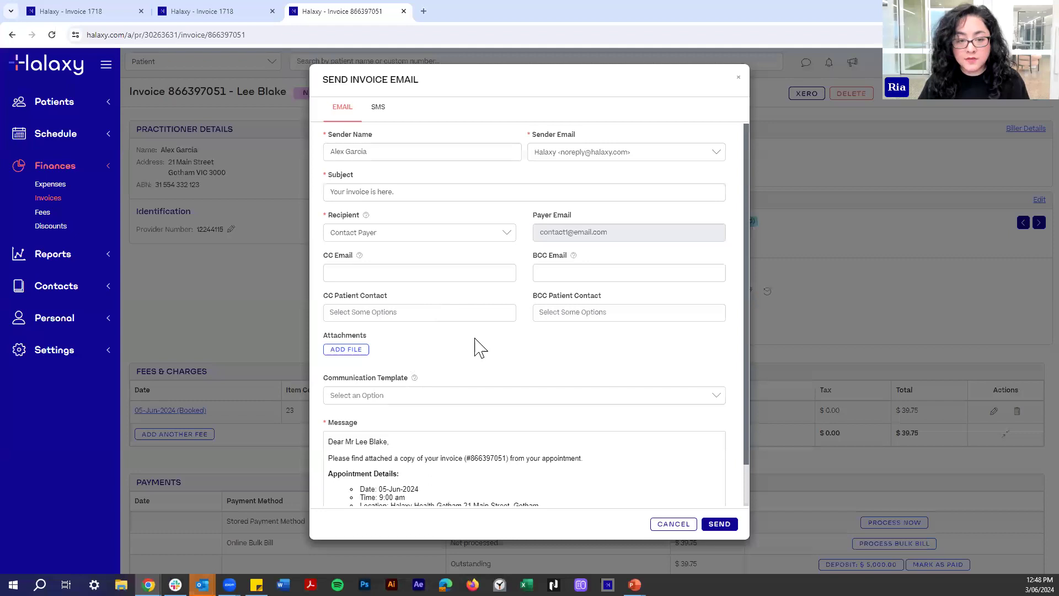
{"action": "scroll", "coordinate": [449, 348], "scroll_direction": "down", "scroll_amount": 2}
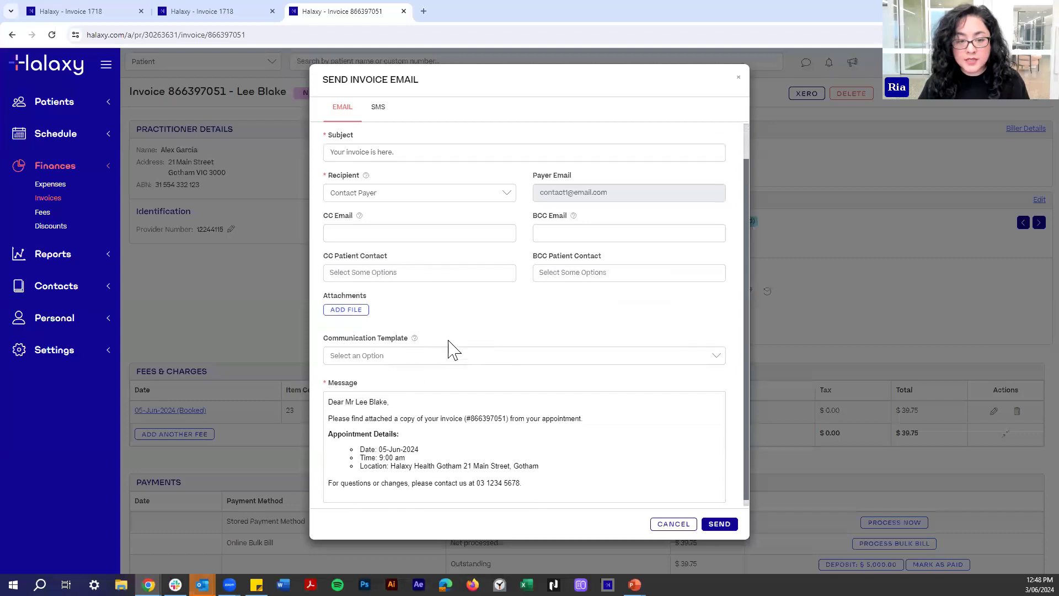
{"action": "left_click", "coordinate": [390, 352]}
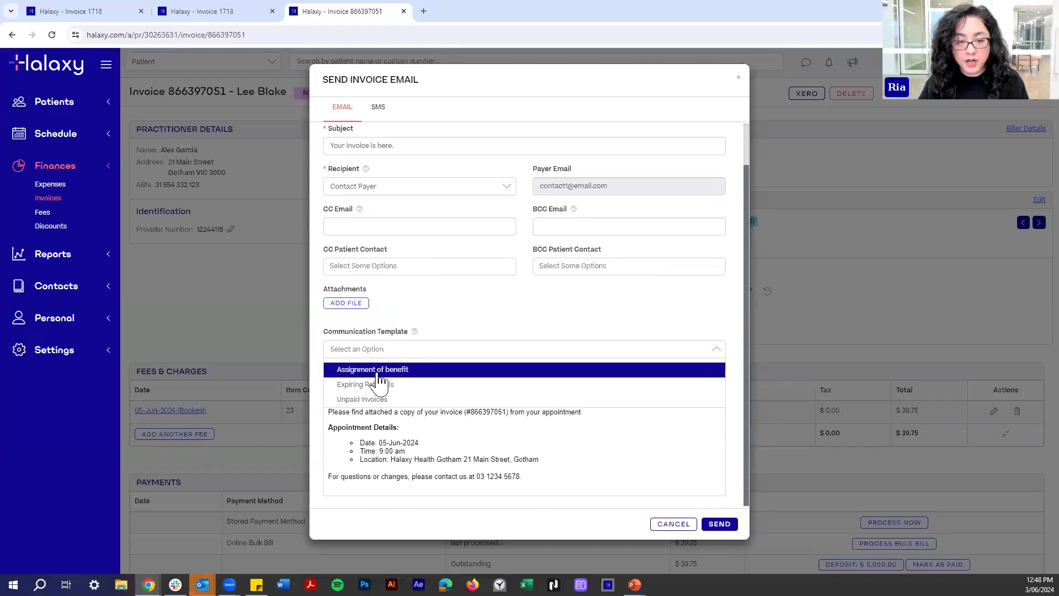
{"action": "left_click", "coordinate": [407, 375]}
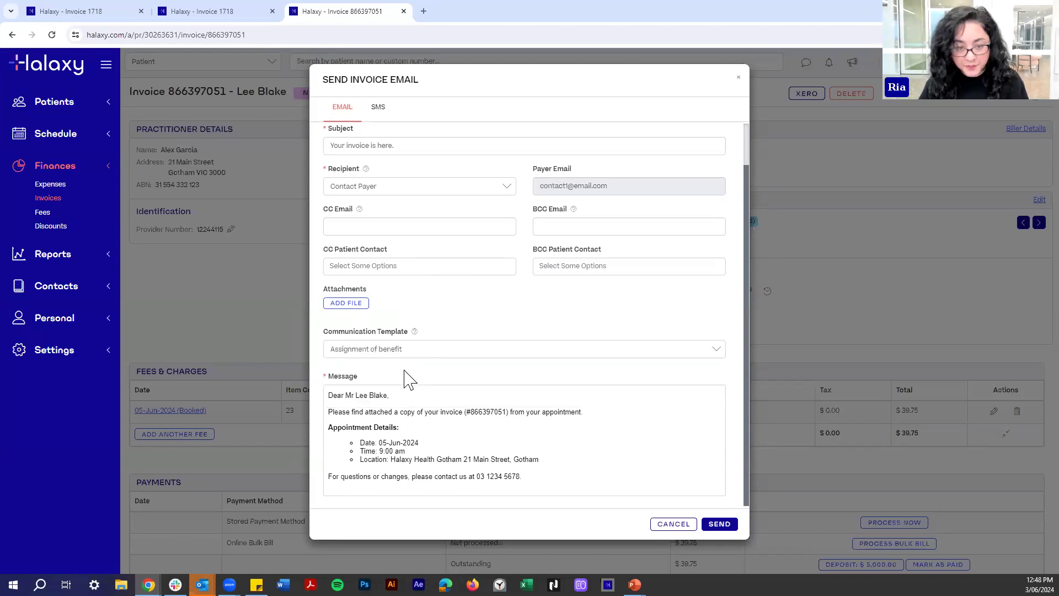
Tidy the template's approval steps, removing the stray space before step 1.
{"action": "scroll", "coordinate": [501, 383], "scroll_direction": "down", "scroll_amount": 2}
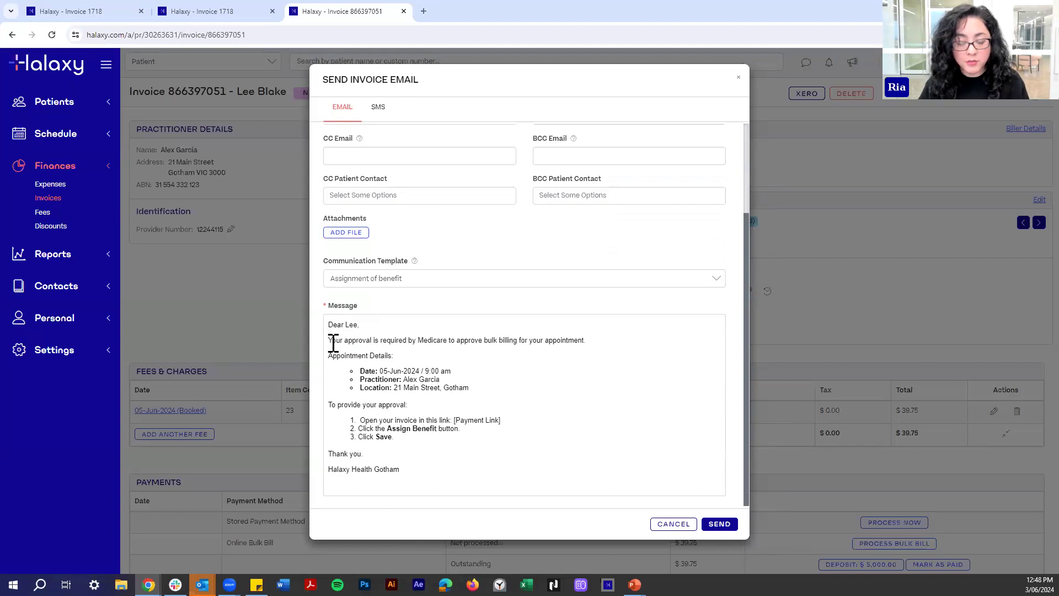
{"action": "left_click_drag", "start_coordinate": [338, 404], "coordinate": [423, 406]}
{"action": "left_click", "coordinate": [423, 406]}
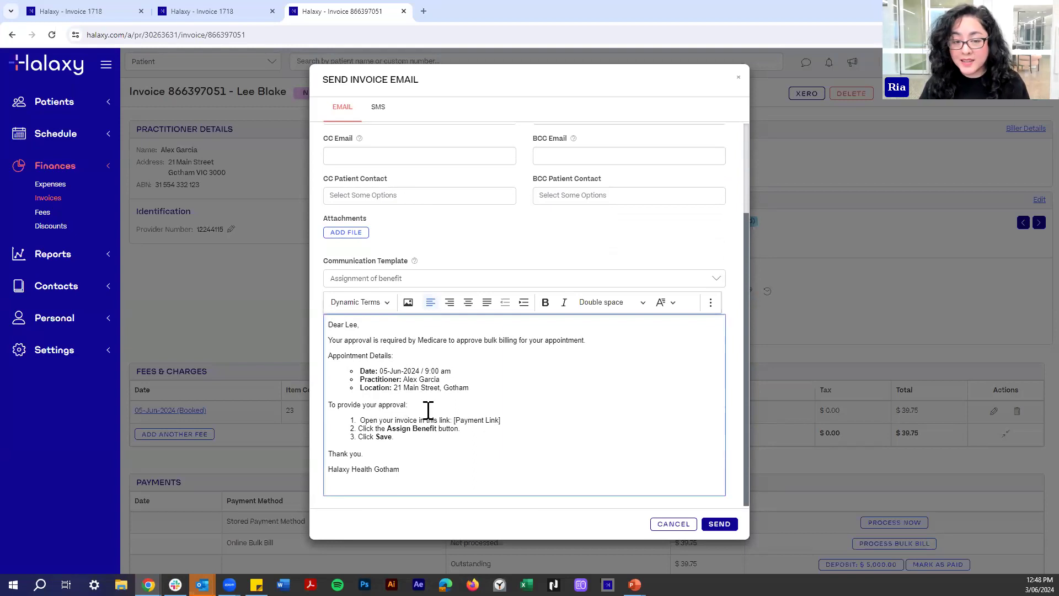
{"action": "left_click", "coordinate": [359, 420]}
{"action": "key", "text": "Delete"}
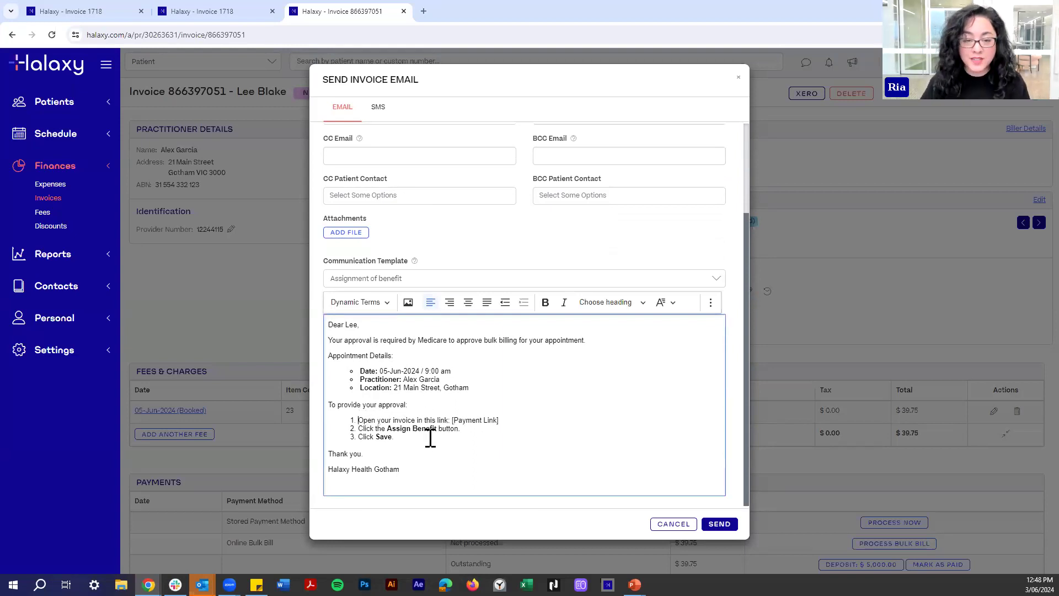
{"action": "left_click_drag", "start_coordinate": [383, 423], "coordinate": [497, 419]}
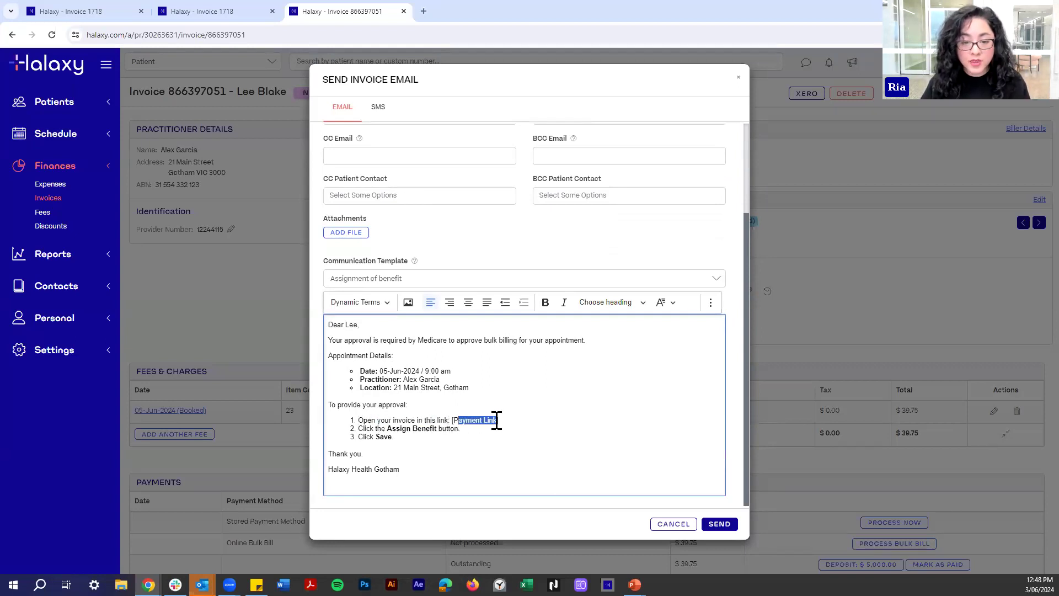
{"action": "left_click", "coordinate": [565, 415]}
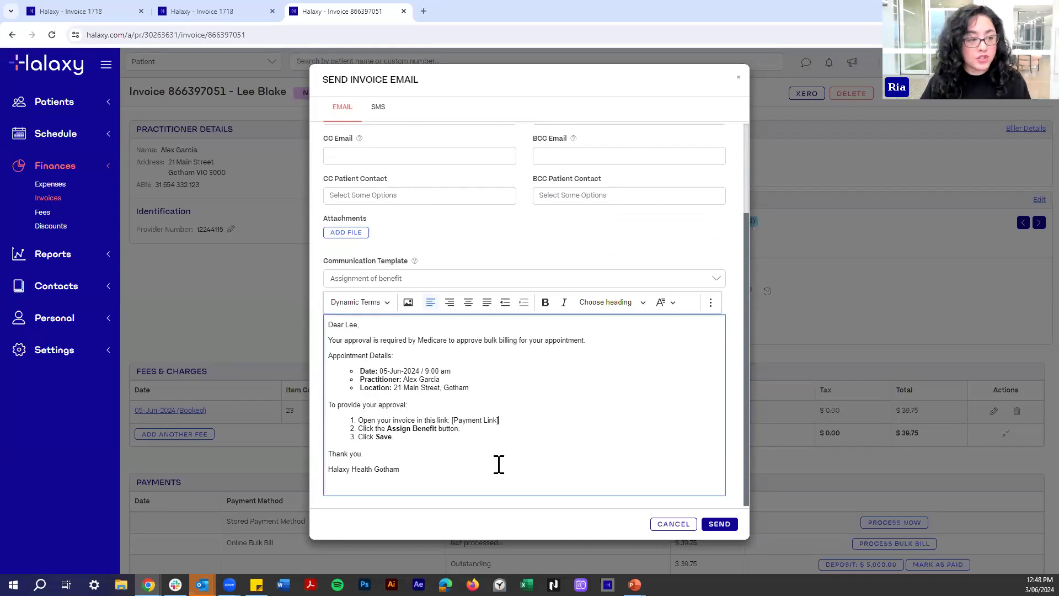
{"action": "left_click", "coordinate": [230, 585]}
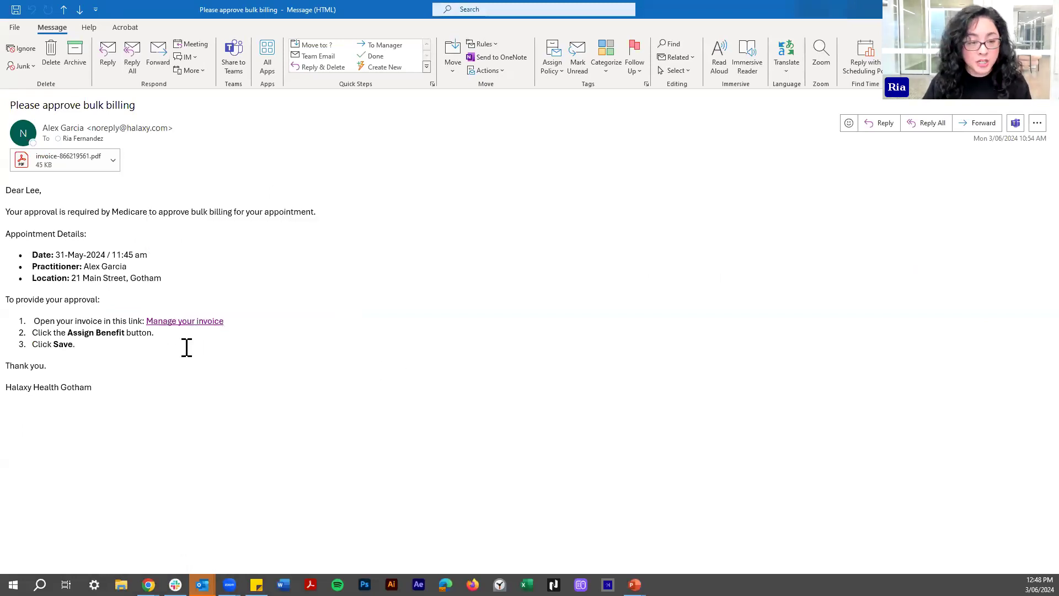
Follow the Manage your invoice link in the 'Please approve bulk billing' email.
{"action": "left_click", "coordinate": [175, 324]}
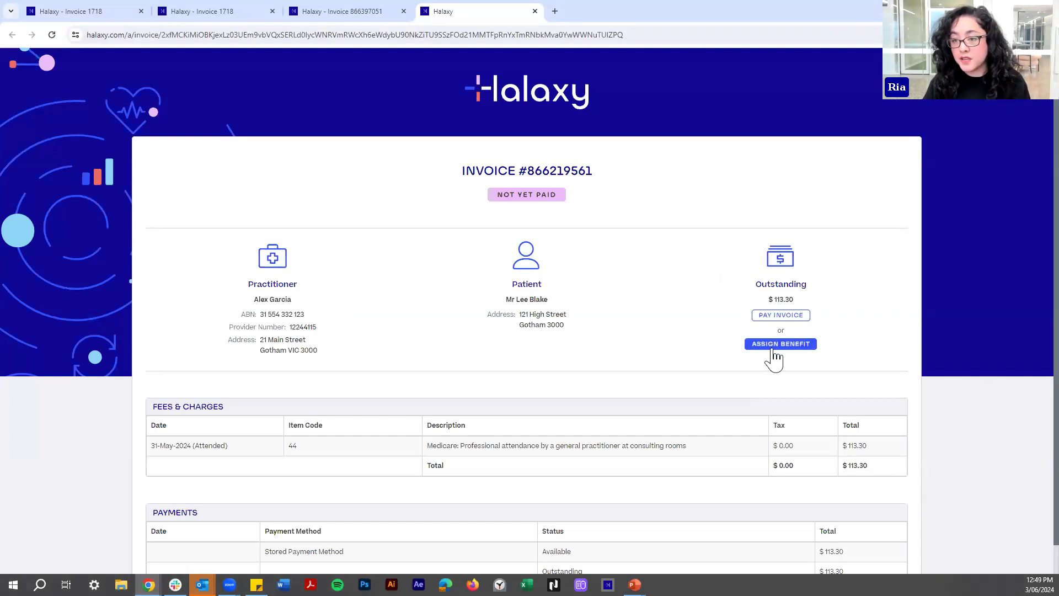
Cancel the Assign Benefit declaration, then close invoice 866397051's email without sending.
{"action": "left_click", "coordinate": [774, 350]}
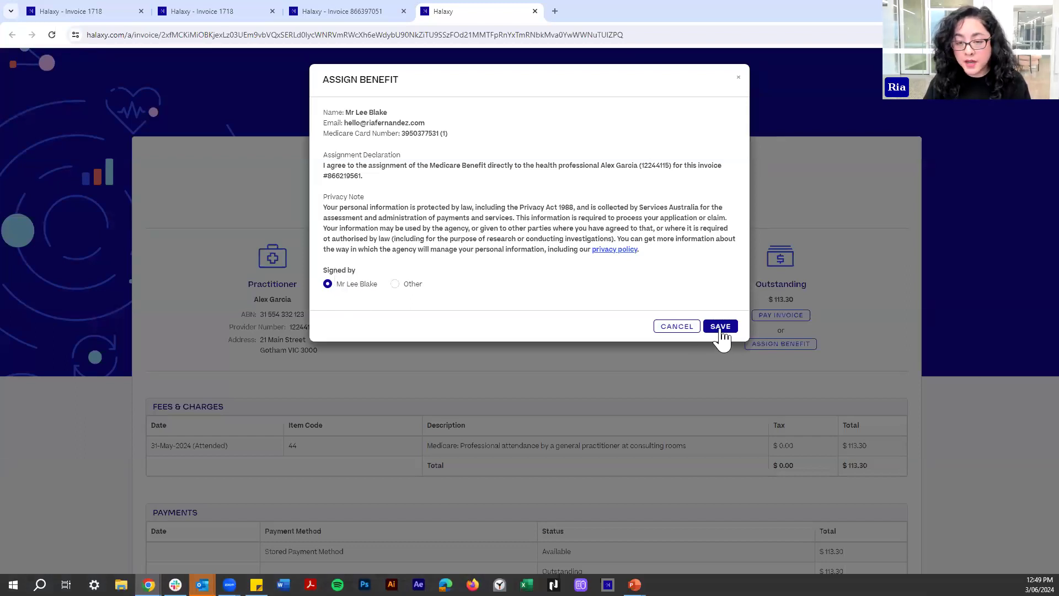
{"action": "left_click", "coordinate": [682, 327]}
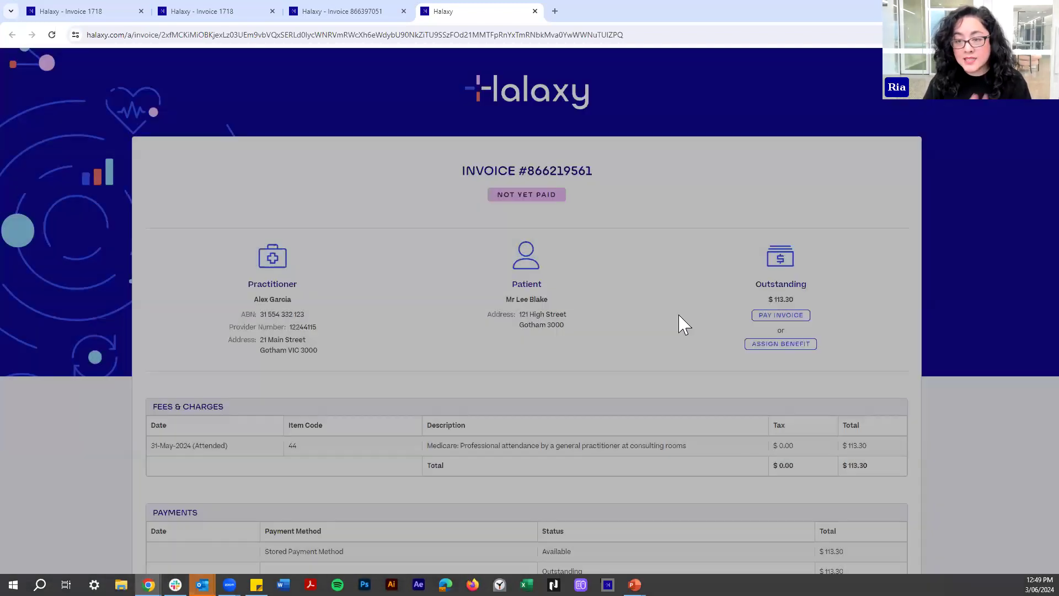
{"action": "left_click", "coordinate": [331, 13]}
{"action": "left_click", "coordinate": [903, 474]}
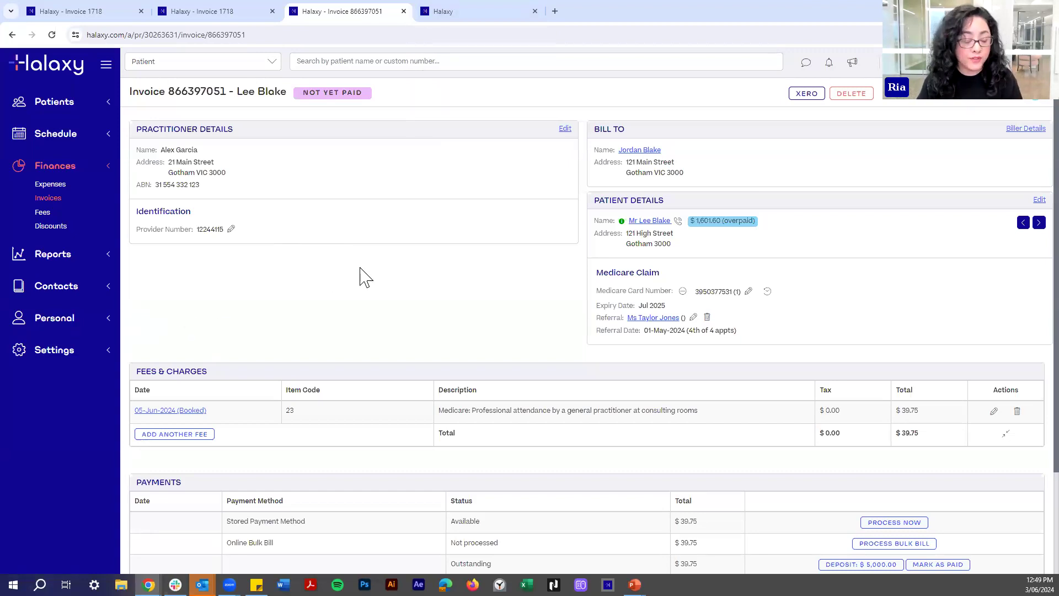
Open Personal > Locations and look over the Melbourne and Werribee listings.
{"action": "left_click", "coordinate": [50, 318]}
{"action": "left_click", "coordinate": [64, 351]}
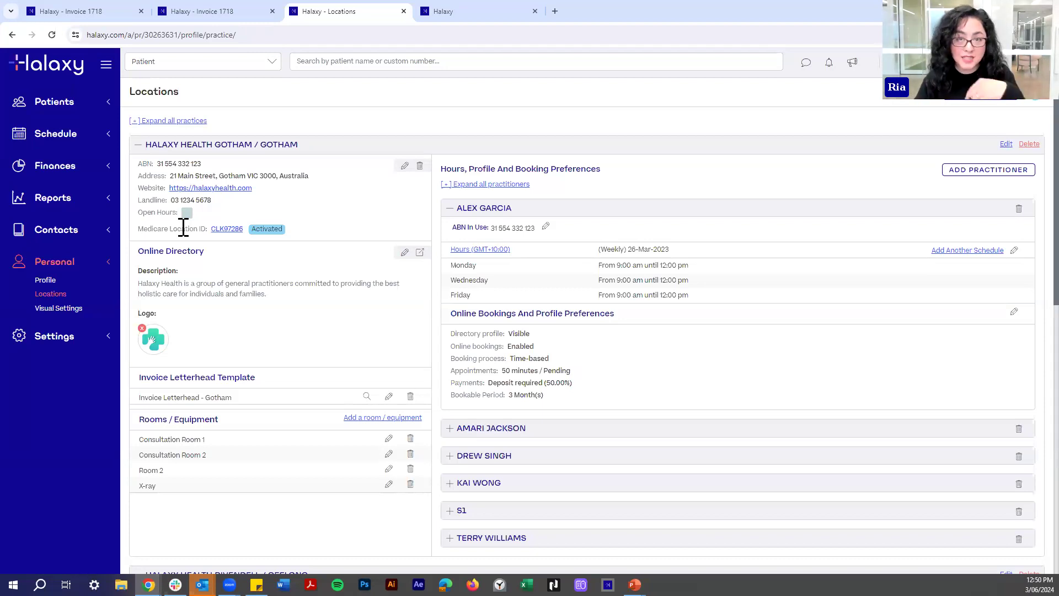
{"action": "scroll", "coordinate": [236, 331], "scroll_direction": "down", "scroll_amount": 7}
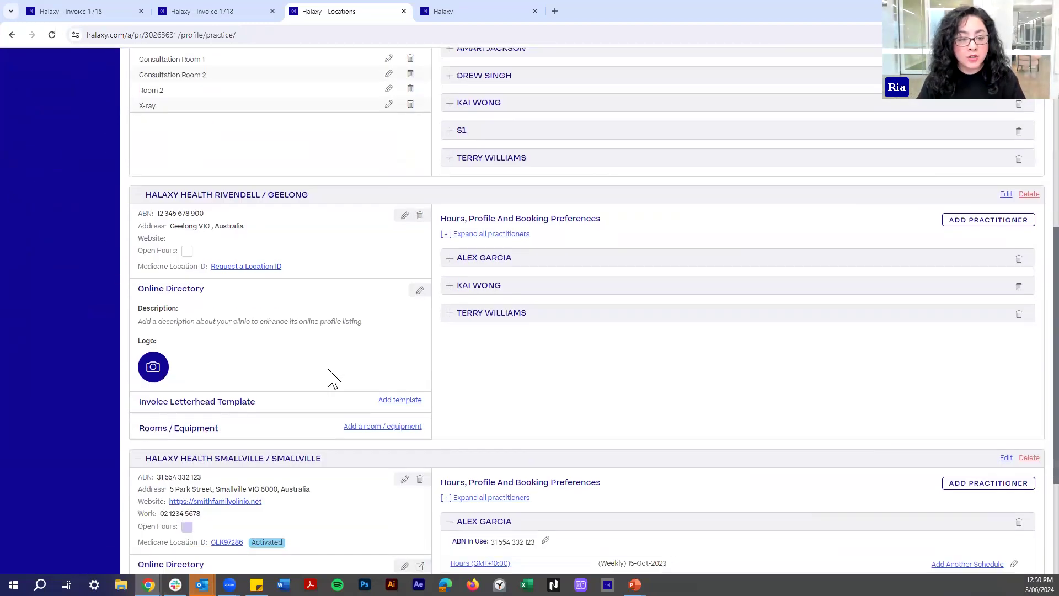
{"action": "scroll", "coordinate": [303, 326], "scroll_direction": "up", "scroll_amount": 10}
Close invoice 1718's Send Invoice Email form and return to the Locations page.
{"action": "left_click", "coordinate": [74, 11]}
{"action": "left_click", "coordinate": [72, 309]}
{"action": "left_click", "coordinate": [52, 320]}
{"action": "left_click", "coordinate": [49, 351]}
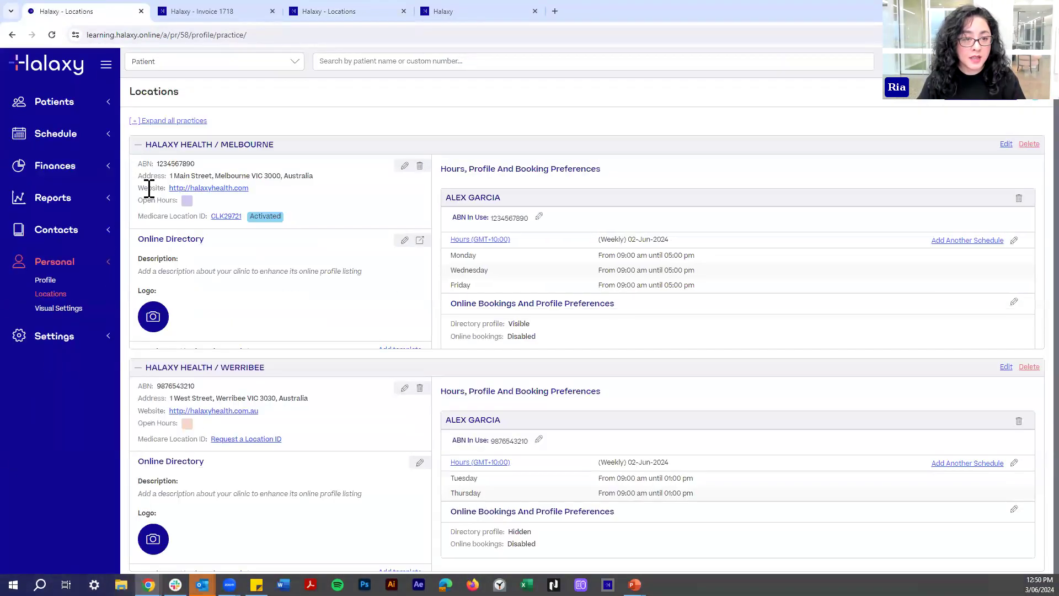
Collapse the HALAXY HEALTH / MELBOURNE details and reopen the closed Patient Details tab.
{"action": "left_click", "coordinate": [138, 145]}
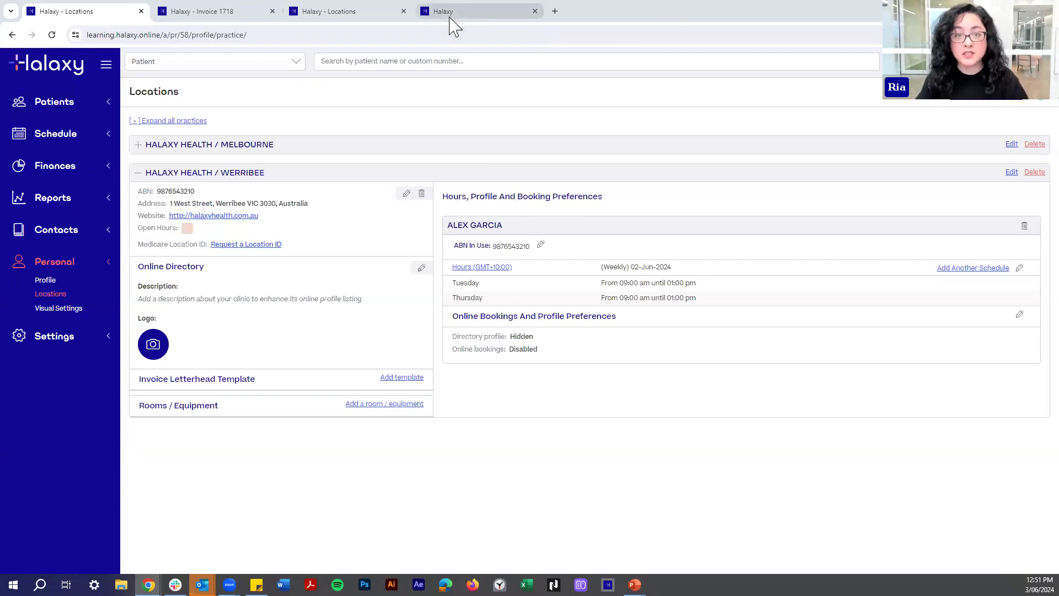
{"action": "mouse_move", "coordinate": [452, 24]}
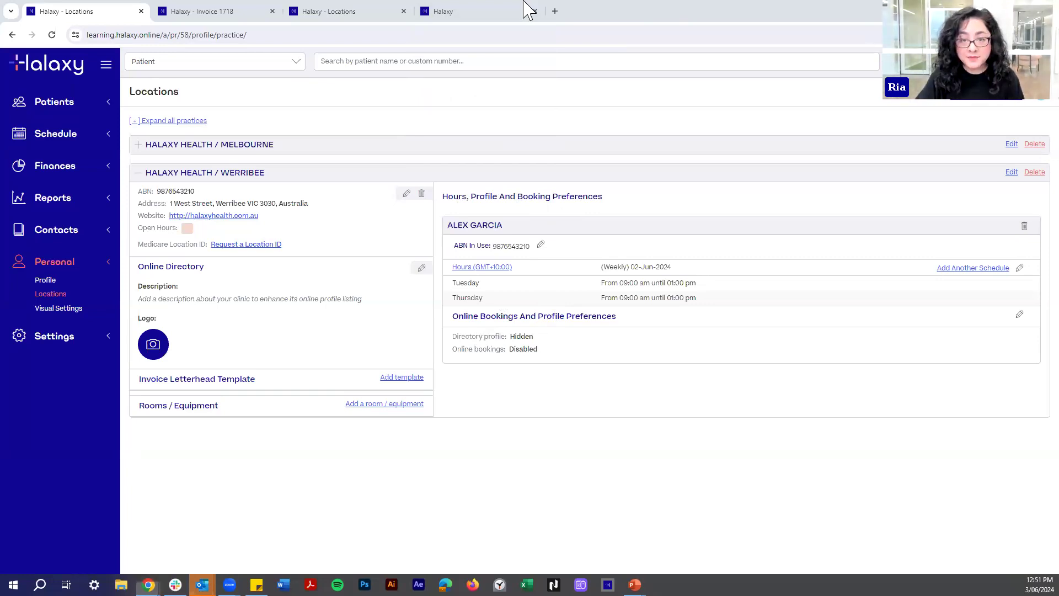
{"action": "key", "text": "ctrl+shift+t"}
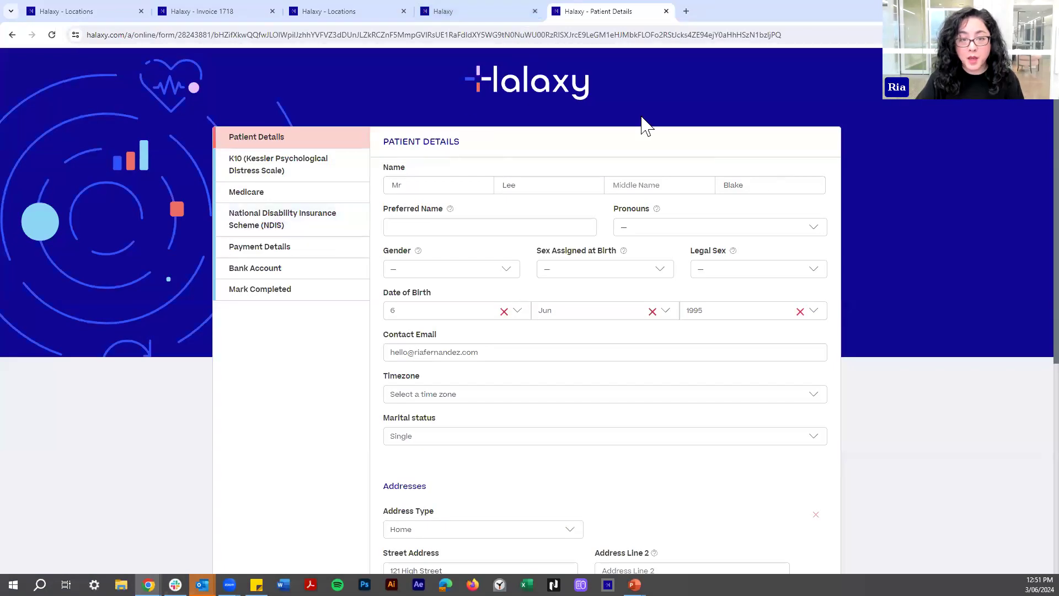
Check the form's Payment Details and close the Add Credit Card form without adding a card.
{"action": "scroll", "coordinate": [328, 328], "scroll_direction": "down", "scroll_amount": 1}
{"action": "scroll", "coordinate": [292, 188], "scroll_direction": "up", "scroll_amount": 1}
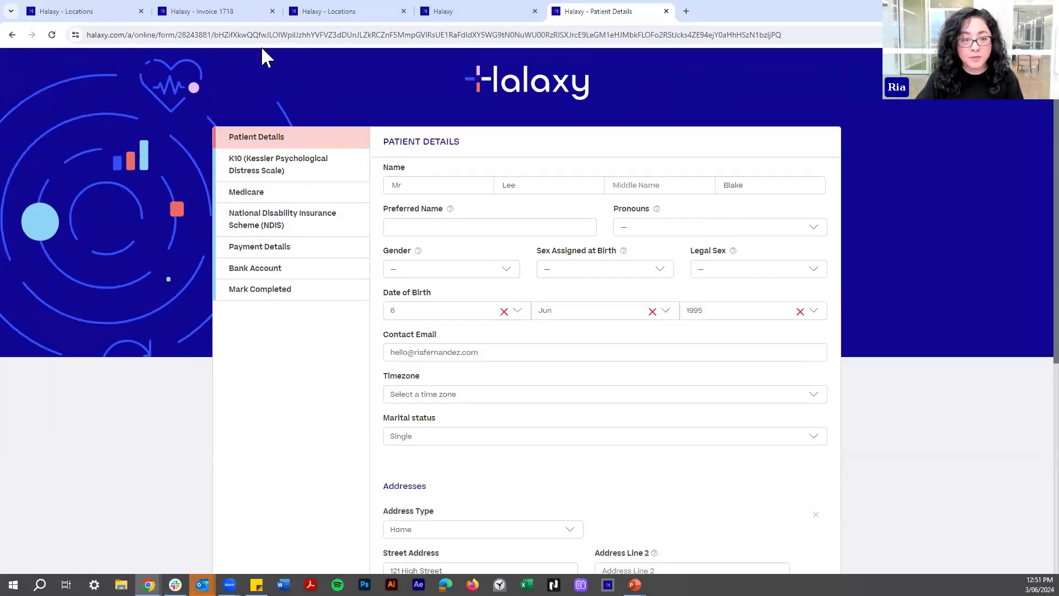
{"action": "left_click", "coordinate": [237, 250]}
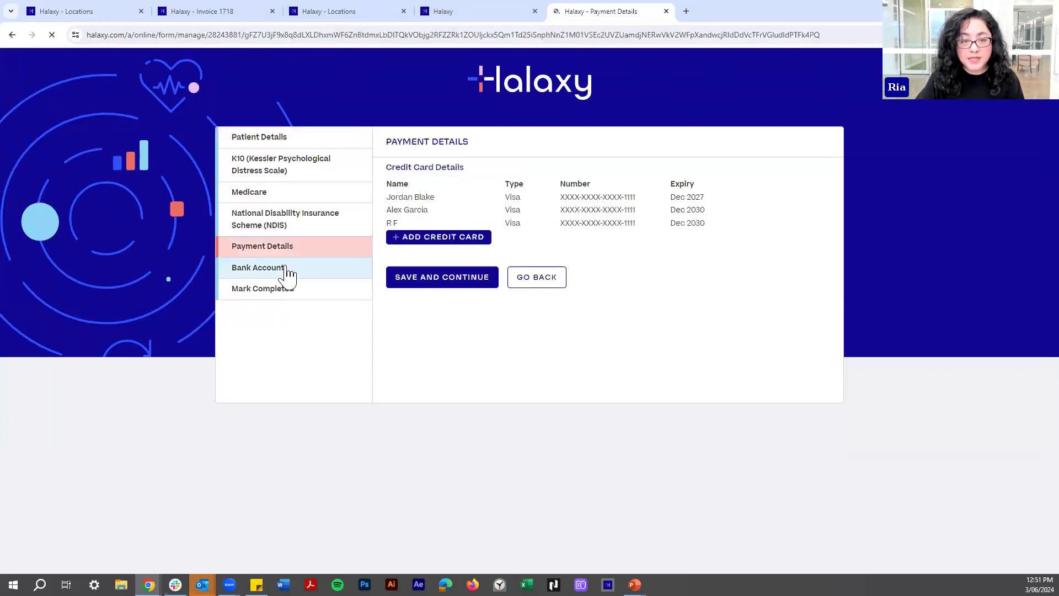
{"action": "left_click", "coordinate": [416, 240]}
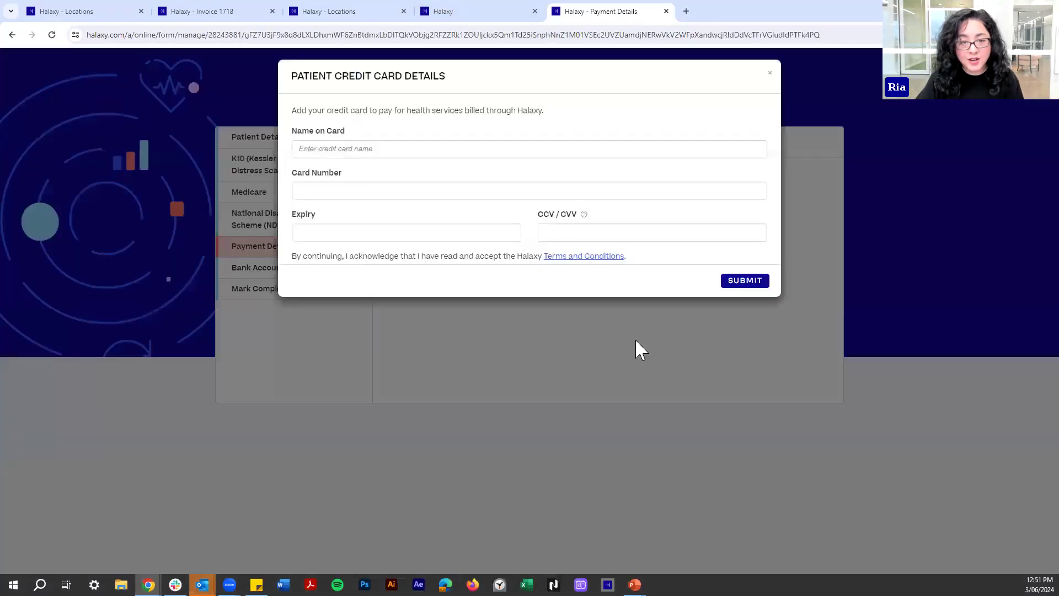
{"action": "left_click", "coordinate": [769, 73]}
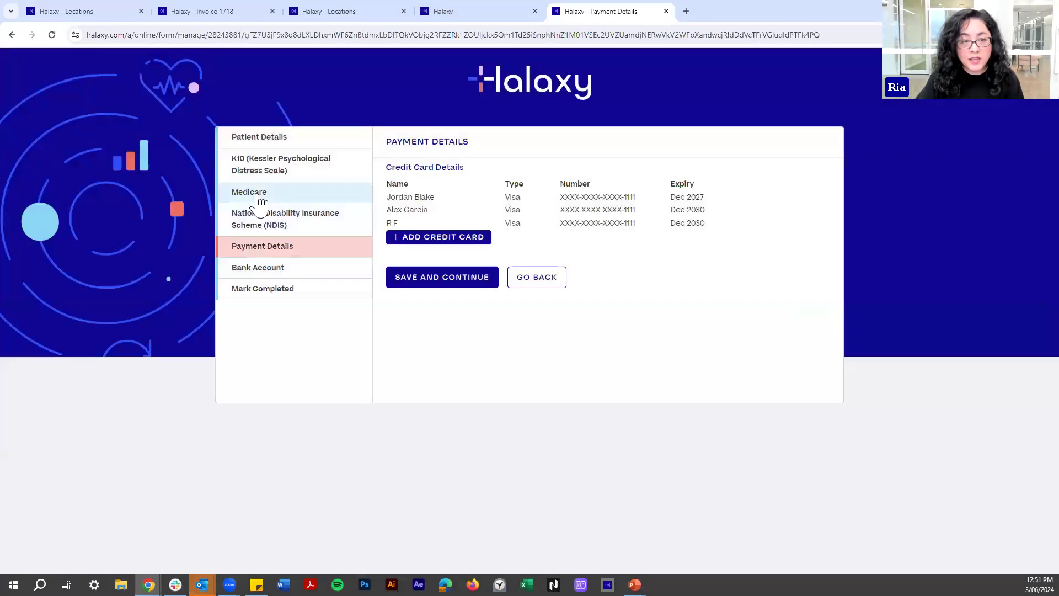
View the form's Medicare section, then return to the Werribee Locations page.
{"action": "left_click", "coordinate": [254, 194]}
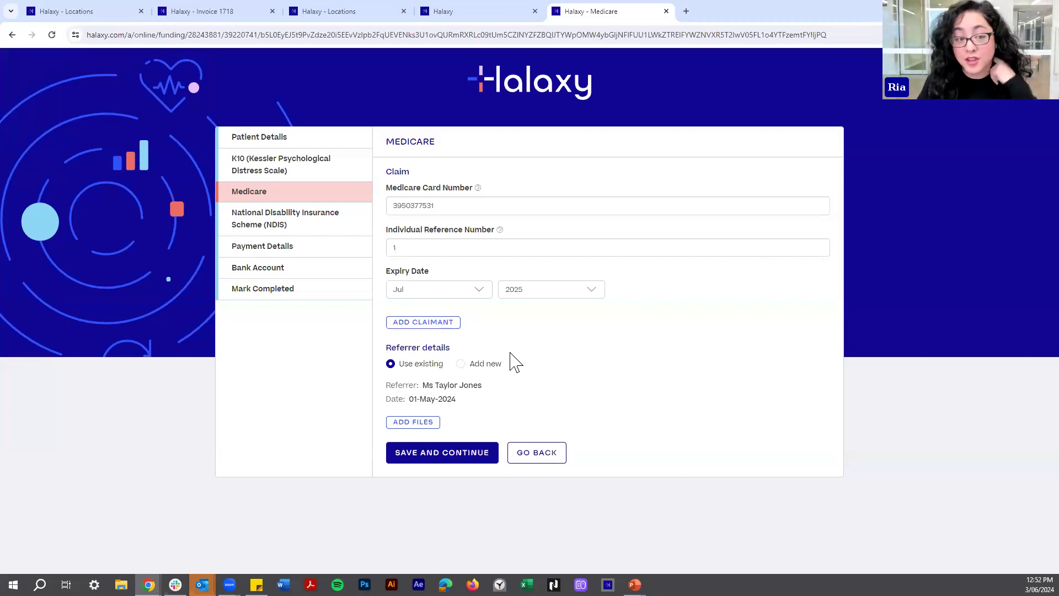
{"action": "left_click", "coordinate": [88, 23]}
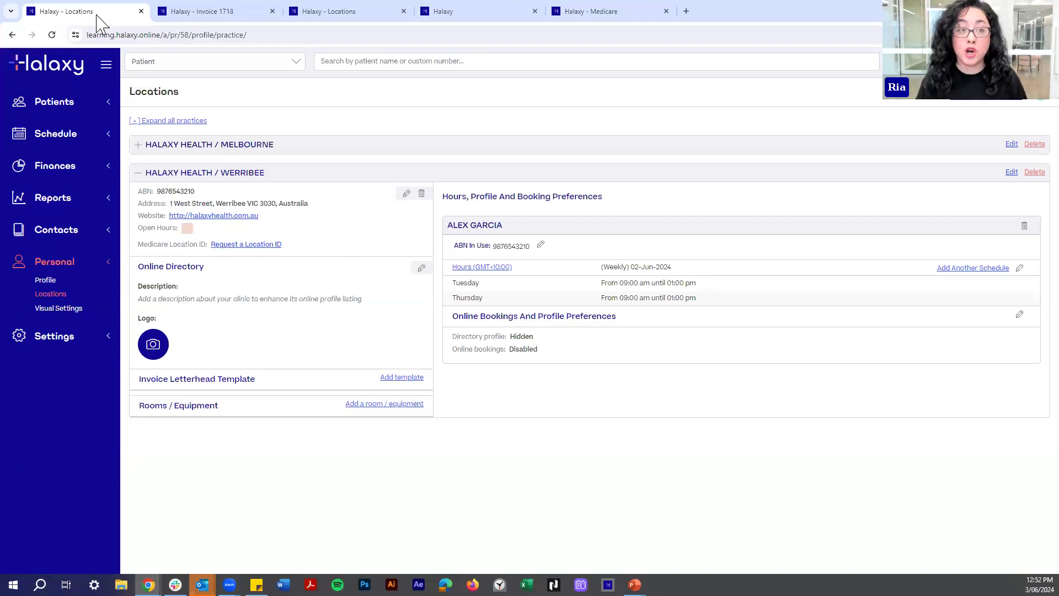
Go to the Gotham practice Locations page and open Settings > Payments.
{"action": "left_click", "coordinate": [259, 16]}
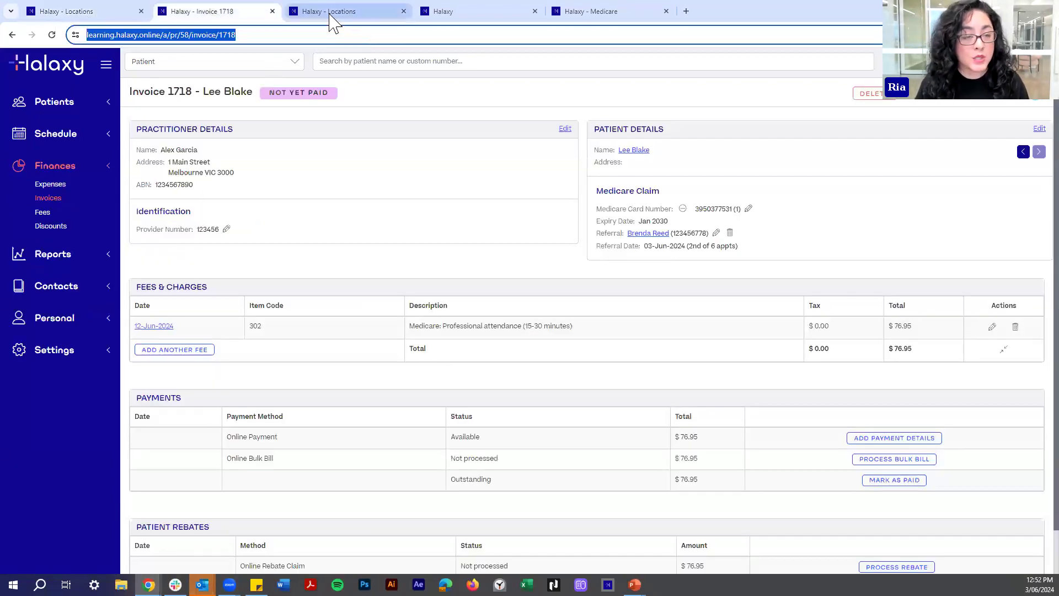
{"action": "left_click", "coordinate": [331, 15]}
{"action": "left_click", "coordinate": [65, 12]}
{"action": "left_click", "coordinate": [305, 11]}
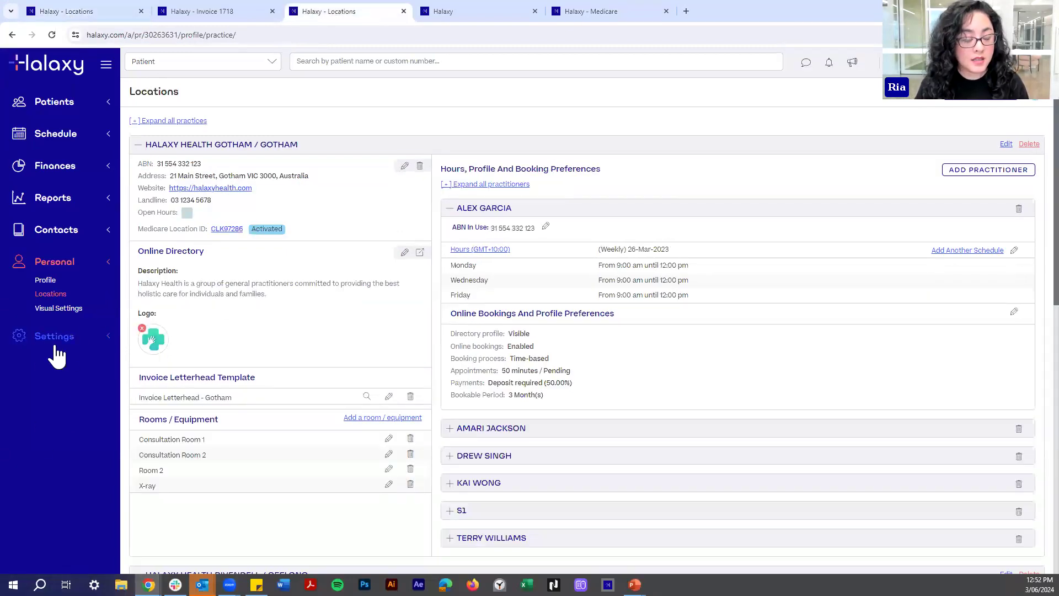
{"action": "left_click", "coordinate": [55, 346]}
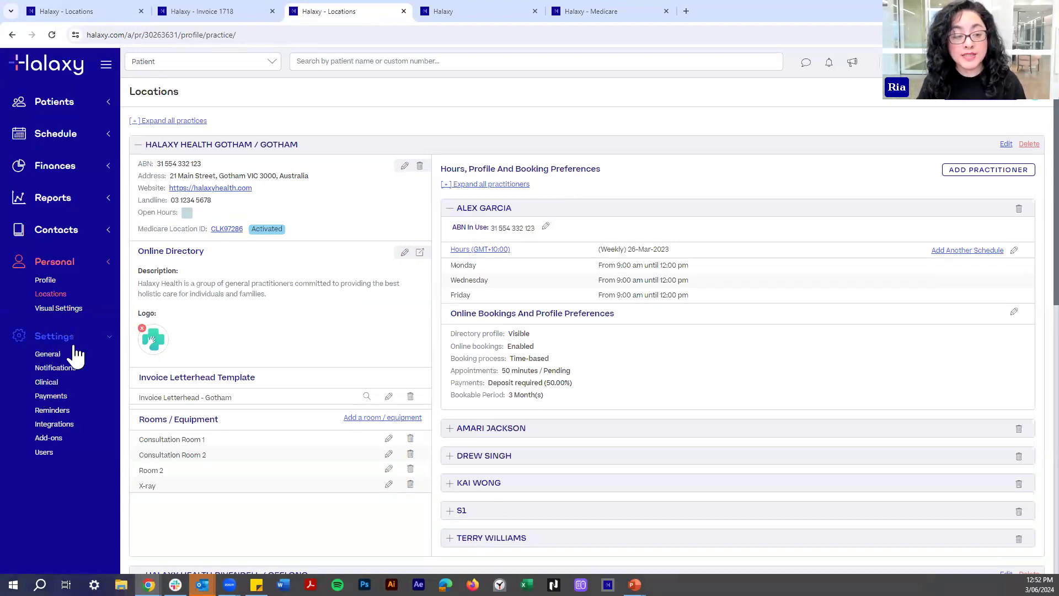
{"action": "left_click", "coordinate": [62, 398]}
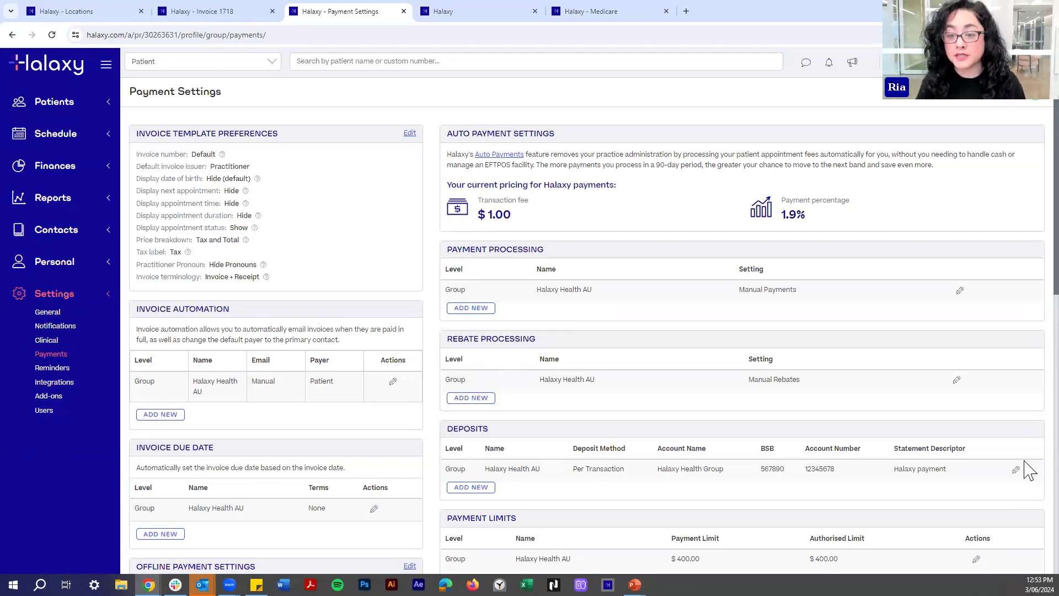
Open the Edit Auto Payment Settings dialog for the group's Payment Processing row.
{"action": "double_click", "coordinate": [451, 291]}
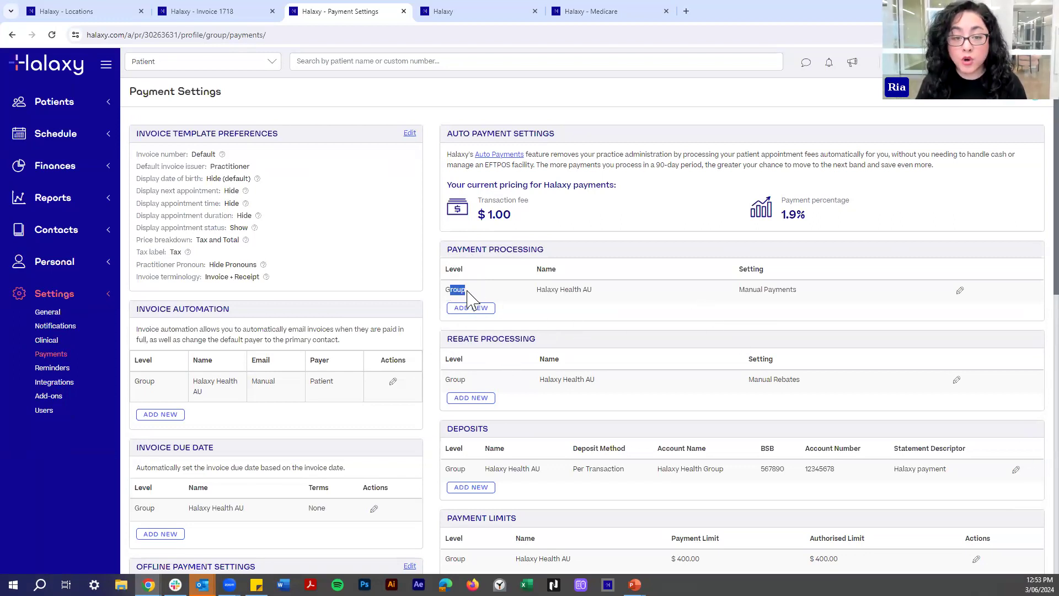
{"action": "left_click", "coordinate": [752, 291]}
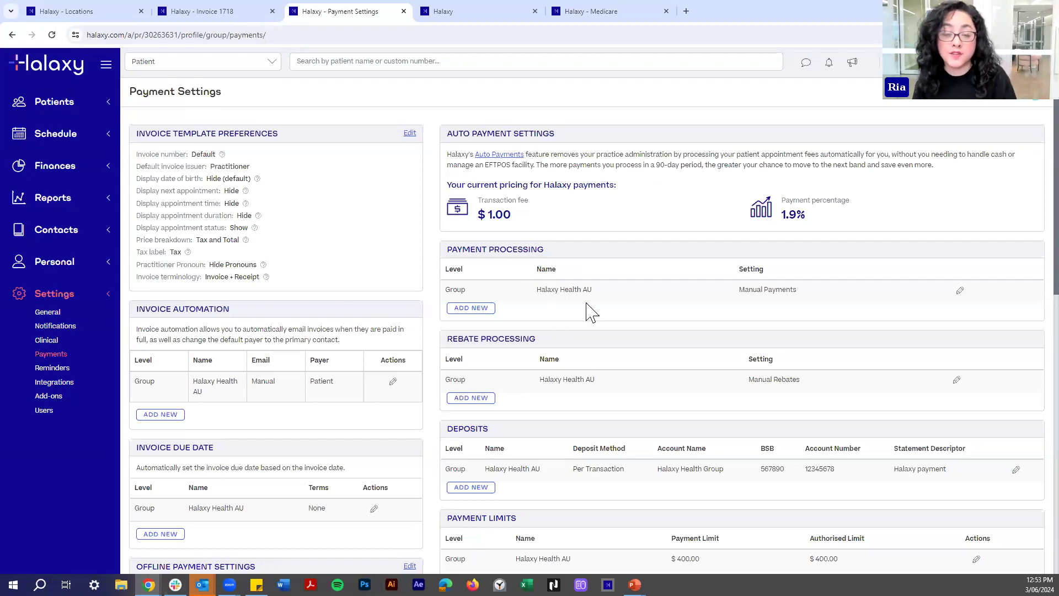
{"action": "left_click", "coordinate": [132, 12]}
{"action": "left_click", "coordinate": [326, 17]}
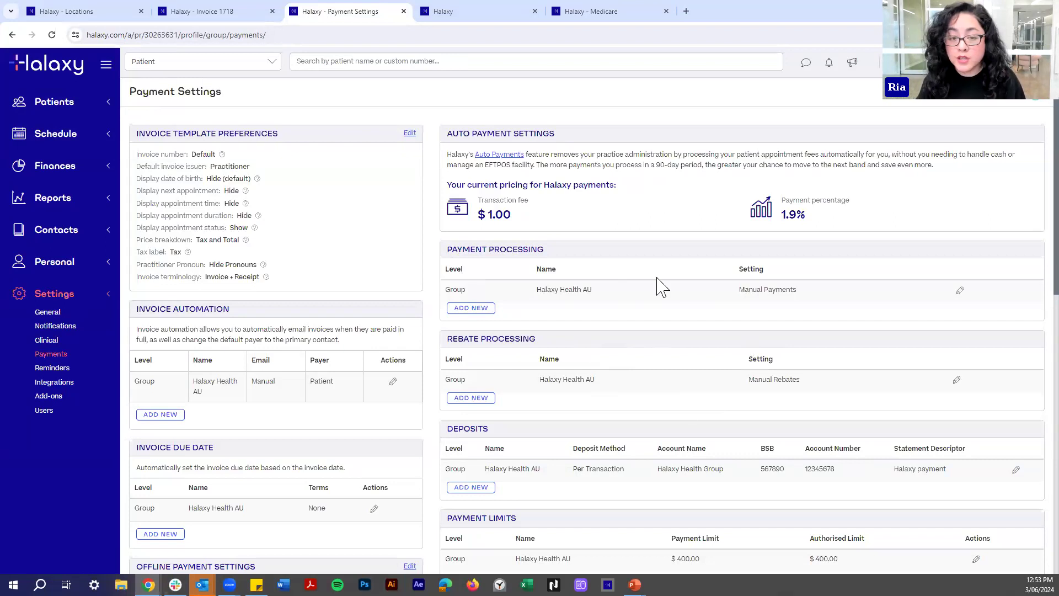
{"action": "left_click", "coordinate": [960, 292]}
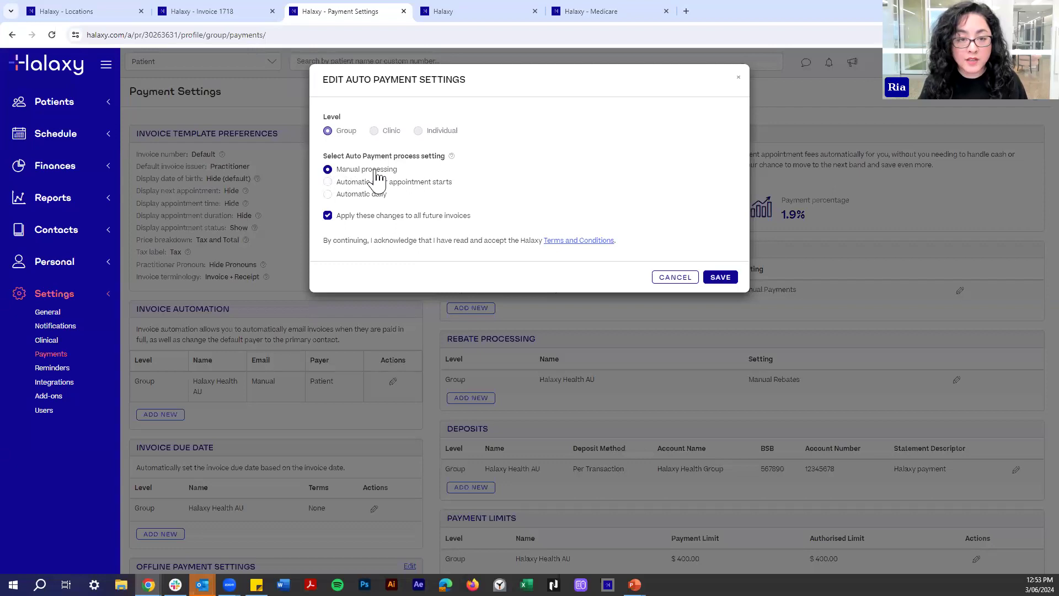
Try Automatic after appointment starts at 5, then 0 minutes, and settle on Automatic daily.
{"action": "left_click", "coordinate": [348, 184]}
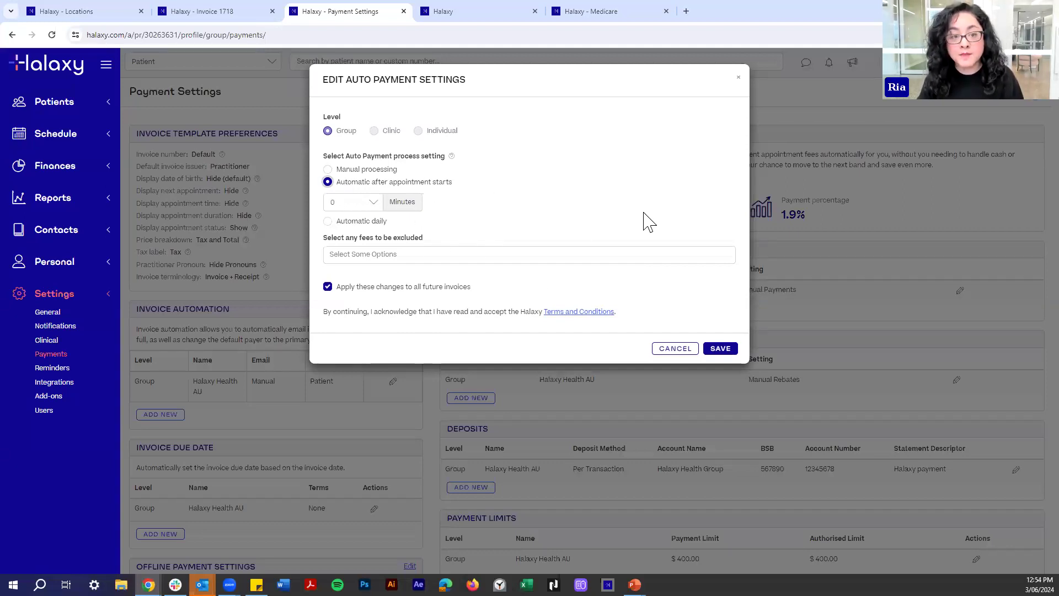
{"action": "left_click", "coordinate": [356, 203]}
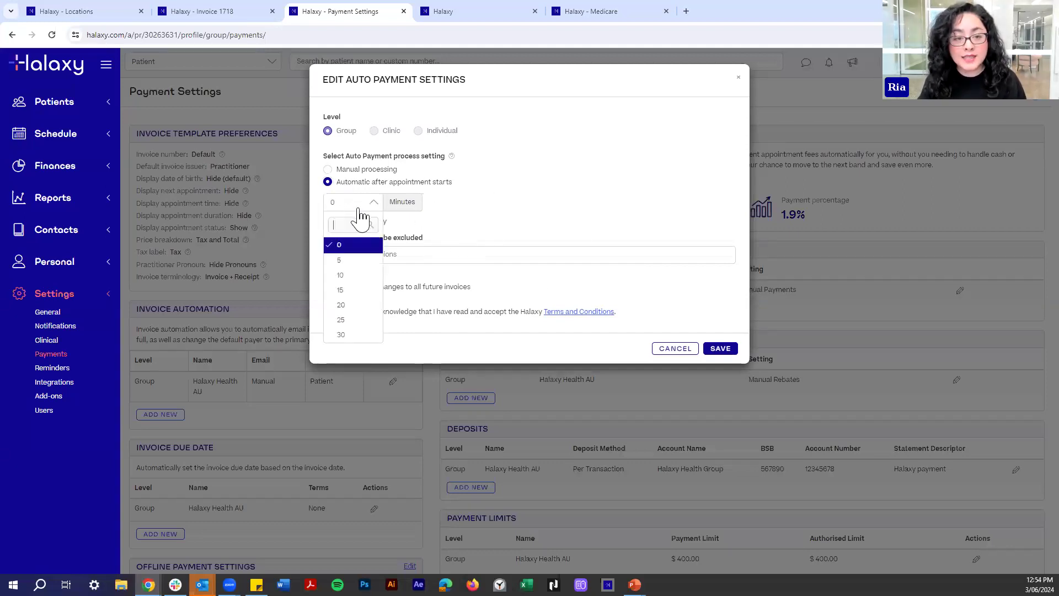
{"action": "left_click", "coordinate": [343, 260]}
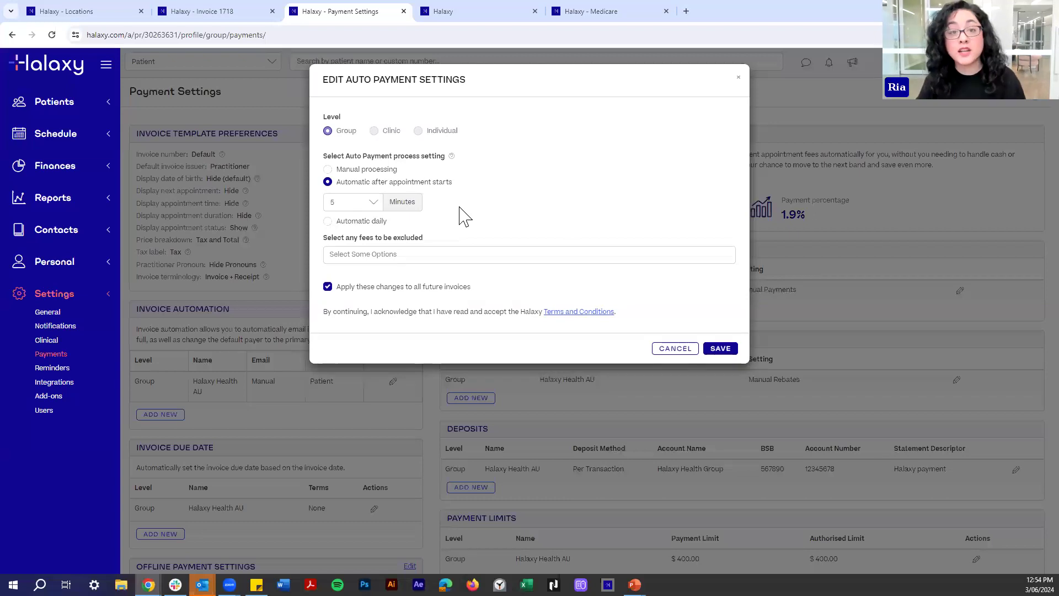
{"action": "left_click", "coordinate": [347, 204]}
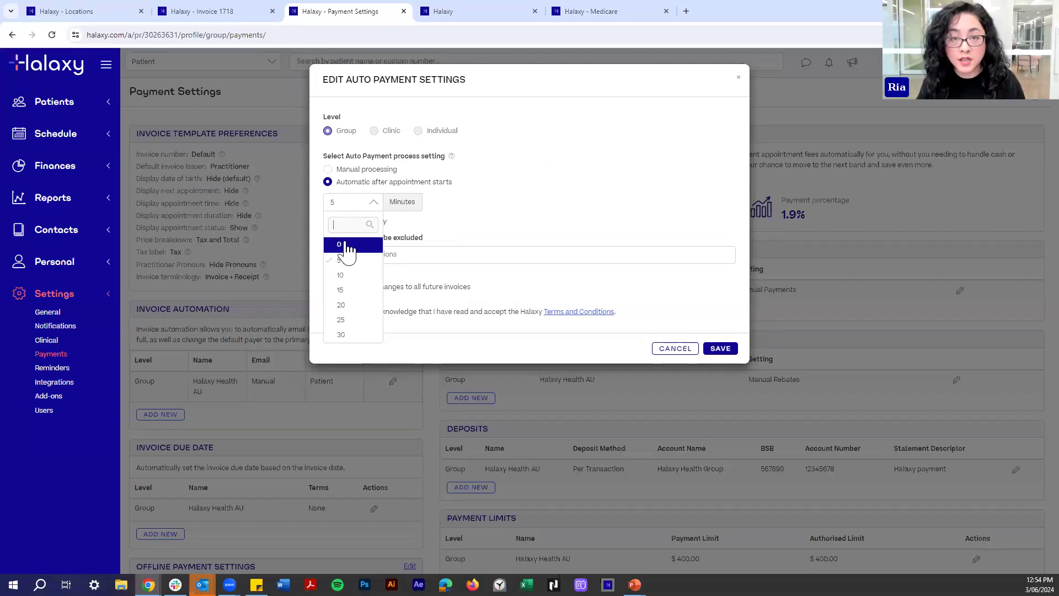
{"action": "left_click", "coordinate": [347, 246]}
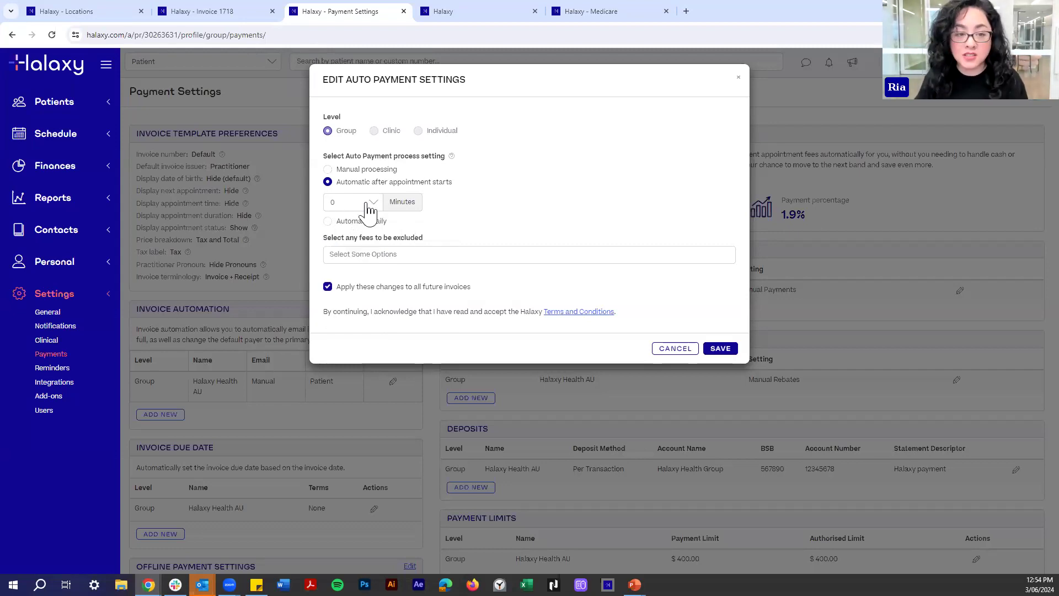
{"action": "left_click", "coordinate": [328, 221]}
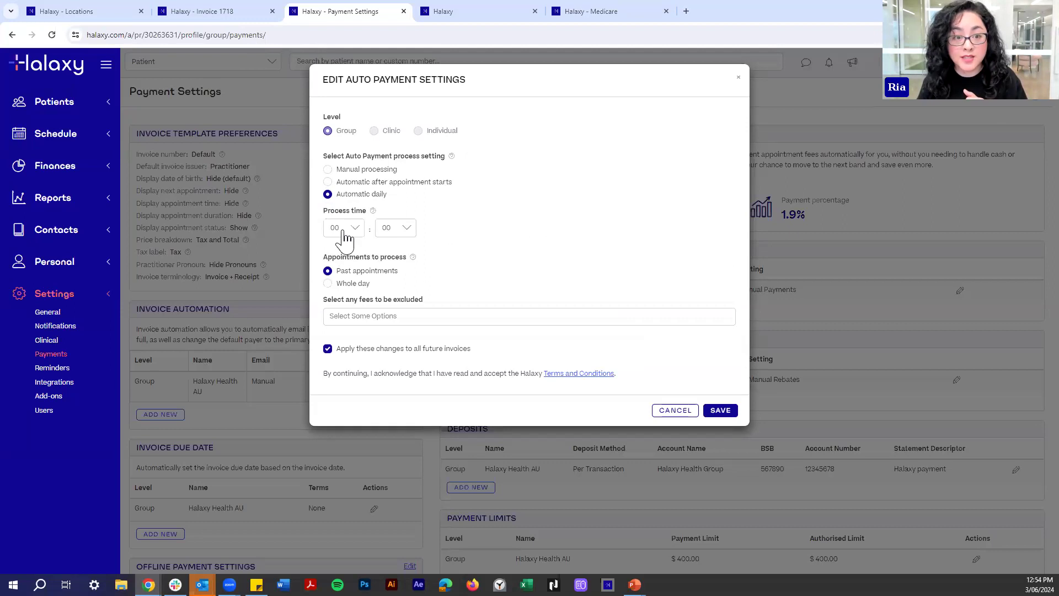
Set the daily process time to 19:00 and Appointments to process to Whole day.
{"action": "left_click", "coordinate": [344, 231]}
{"action": "scroll", "coordinate": [340, 326], "scroll_direction": "down", "scroll_amount": 5}
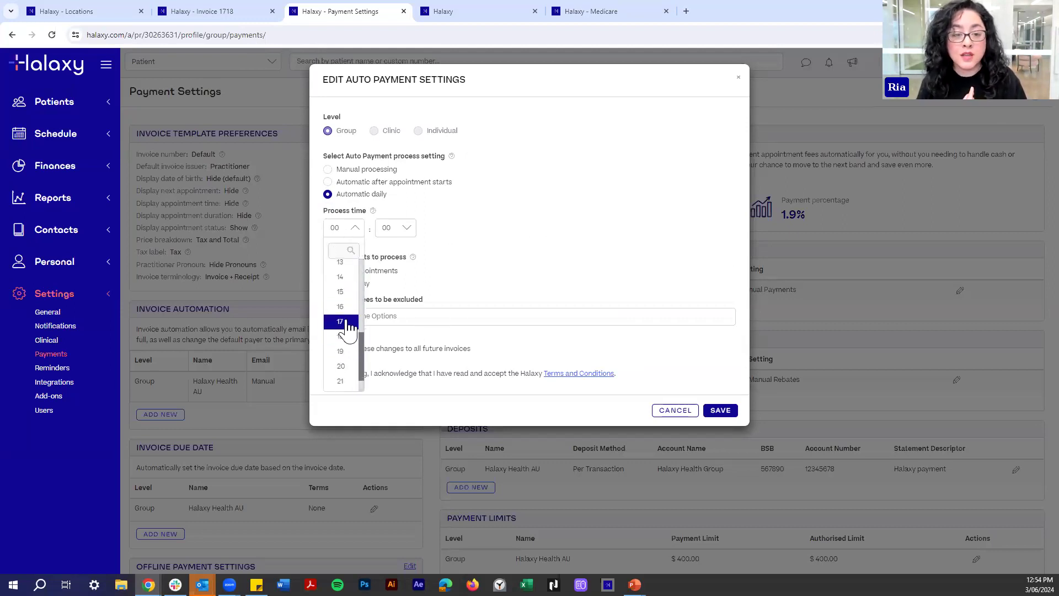
{"action": "left_click", "coordinate": [348, 322]}
{"action": "left_click", "coordinate": [354, 234]}
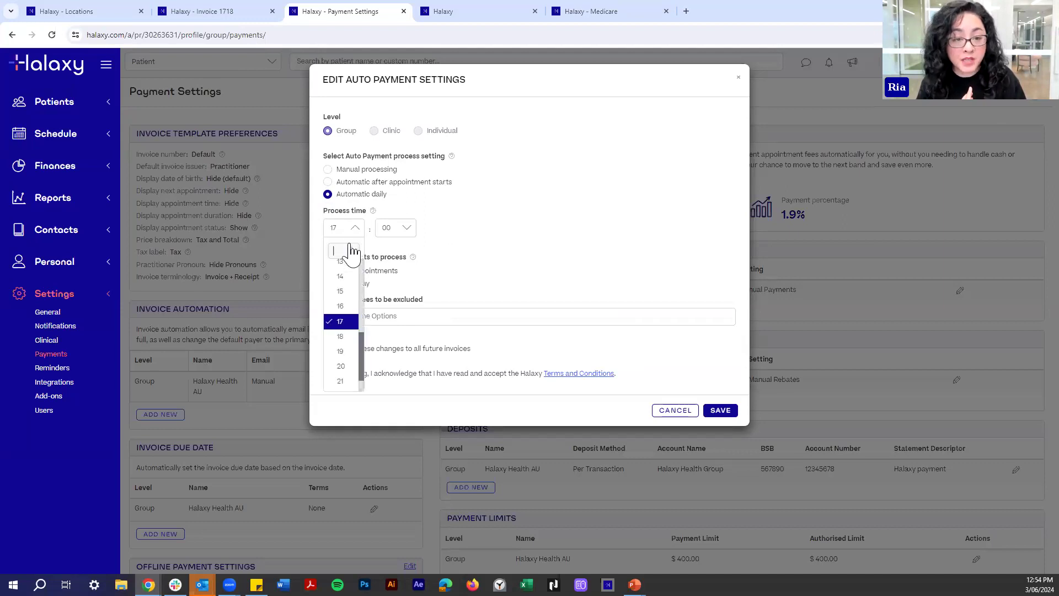
{"action": "left_click", "coordinate": [341, 351]}
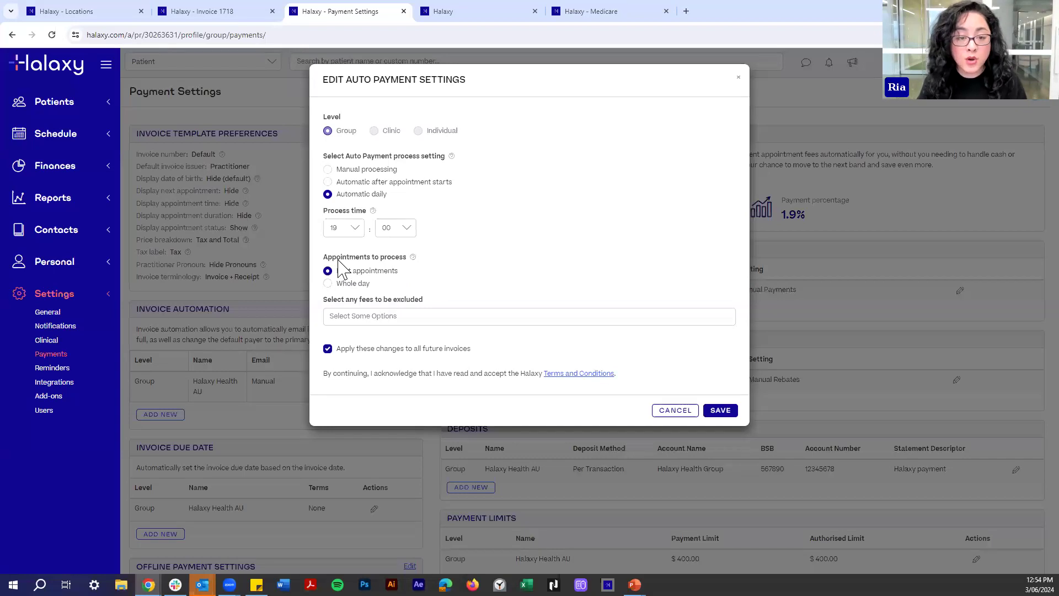
{"action": "left_click", "coordinate": [339, 273]}
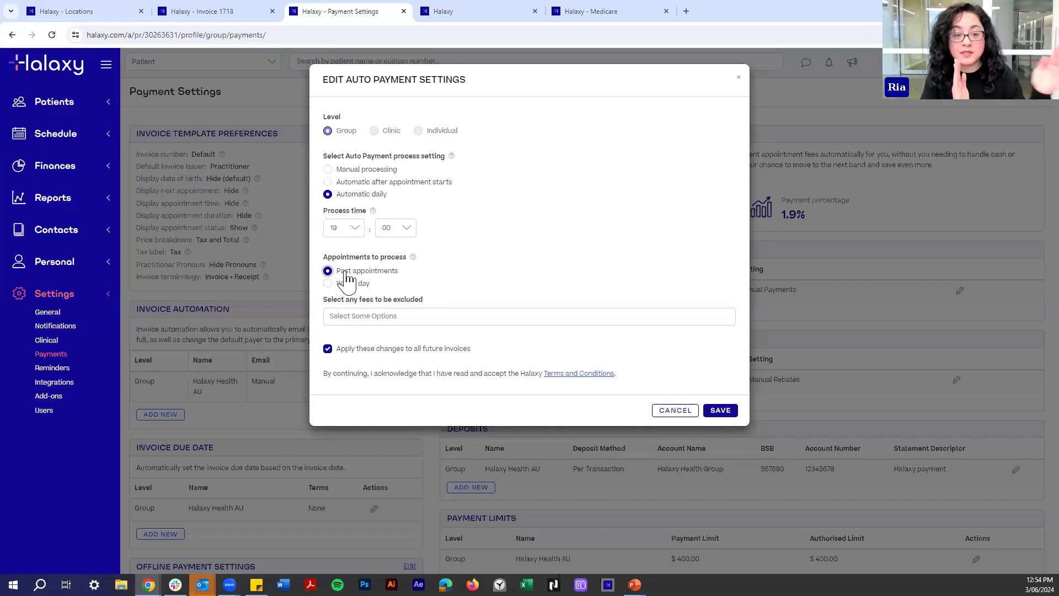
{"action": "left_click", "coordinate": [344, 283]}
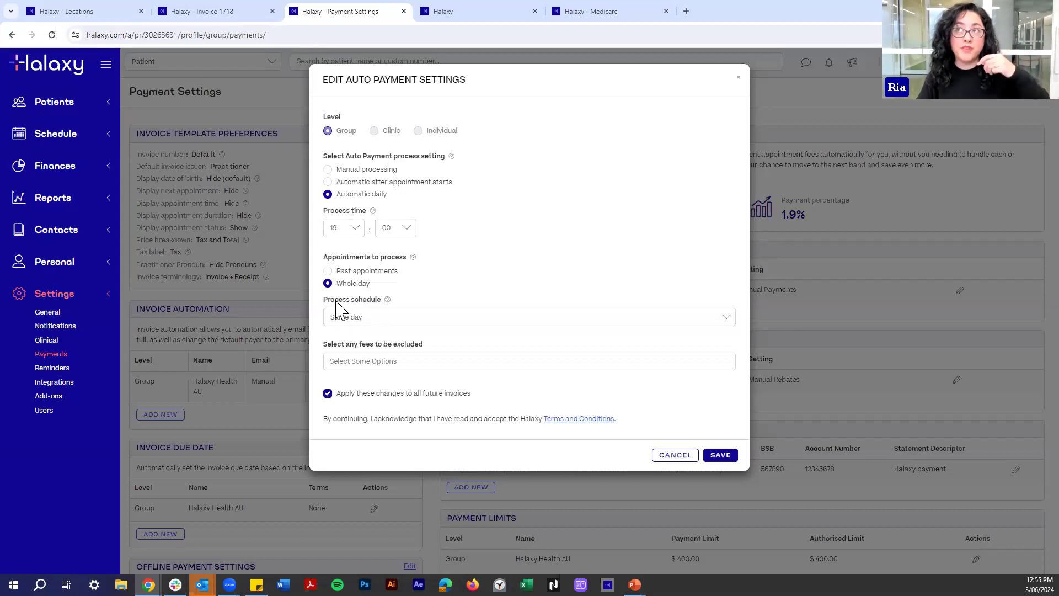
Try the process schedule options 1, 2 and 3 days prior.
{"action": "left_click", "coordinate": [351, 284]}
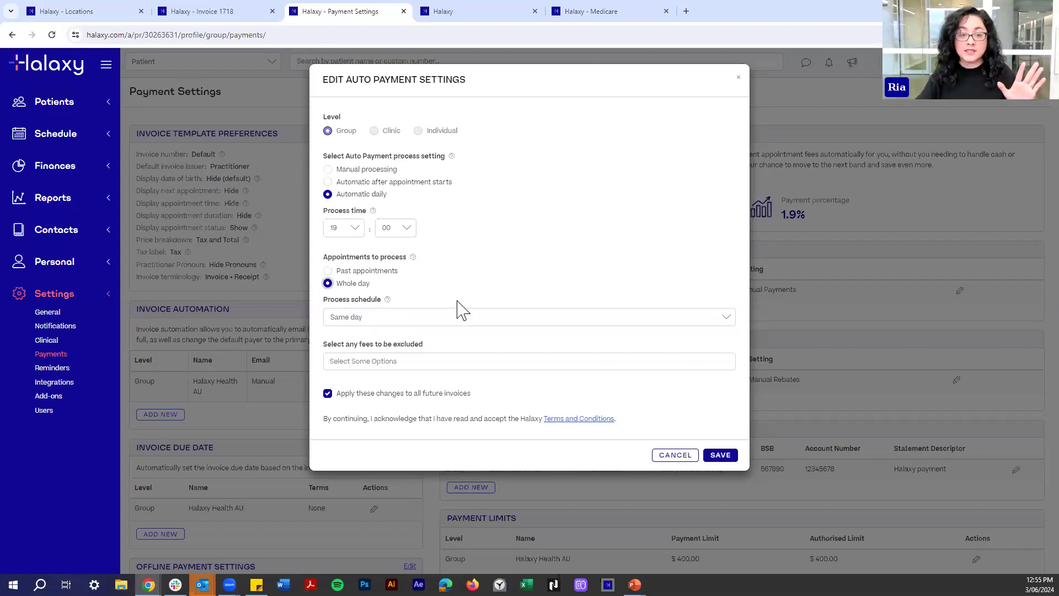
{"action": "left_click", "coordinate": [386, 322]}
{"action": "left_click", "coordinate": [348, 353]}
{"action": "left_click", "coordinate": [348, 323]}
{"action": "left_click", "coordinate": [349, 367]}
{"action": "left_click", "coordinate": [366, 319]}
{"action": "left_click", "coordinate": [360, 383]}
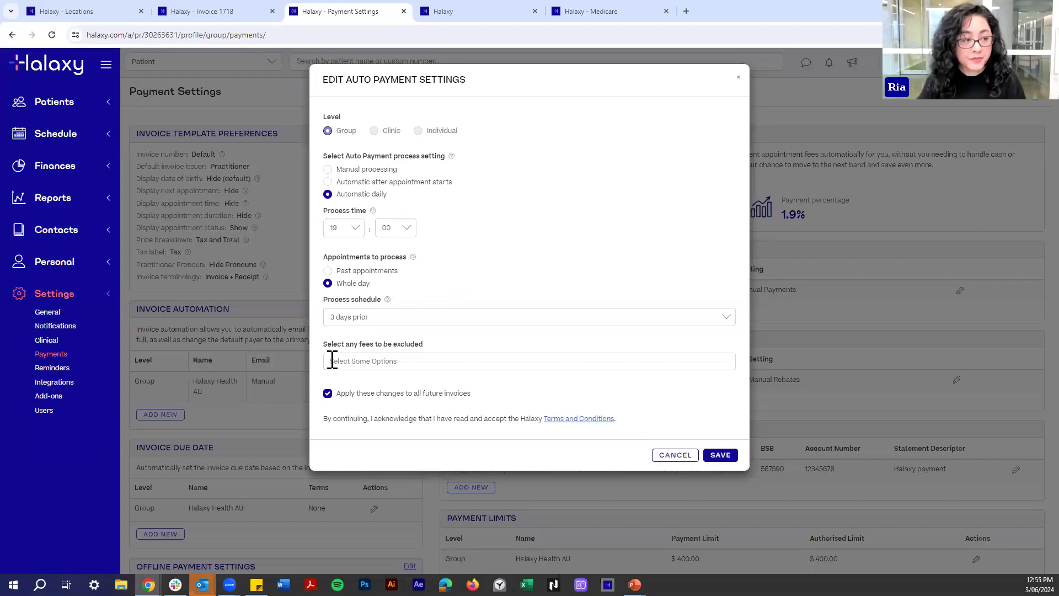
Leave fee exclusions empty, choose Past appointments at hour 19, and save.
{"action": "left_click", "coordinate": [349, 358]}
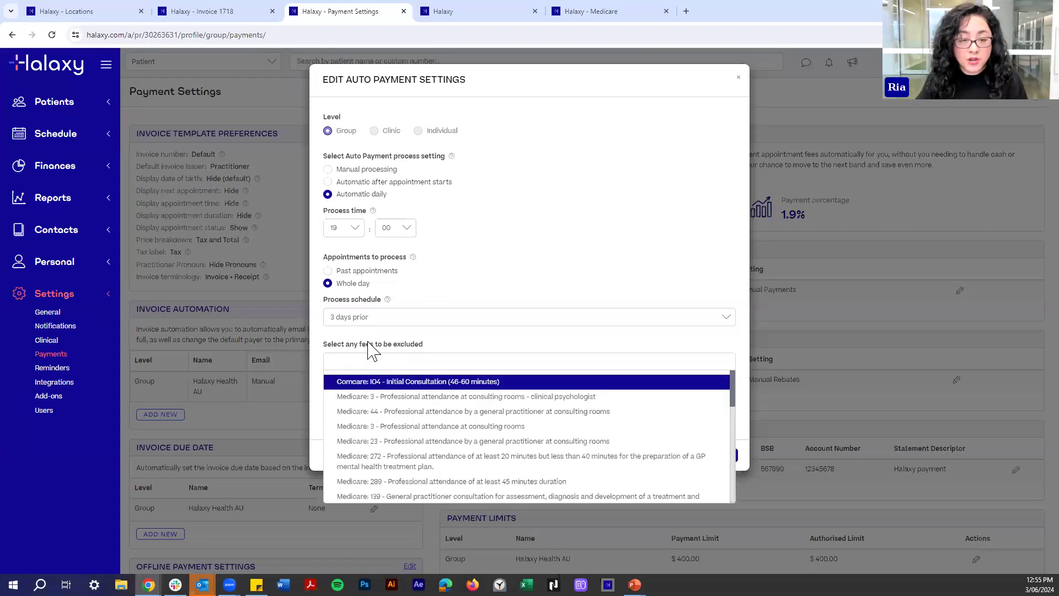
{"action": "left_click", "coordinate": [580, 236]}
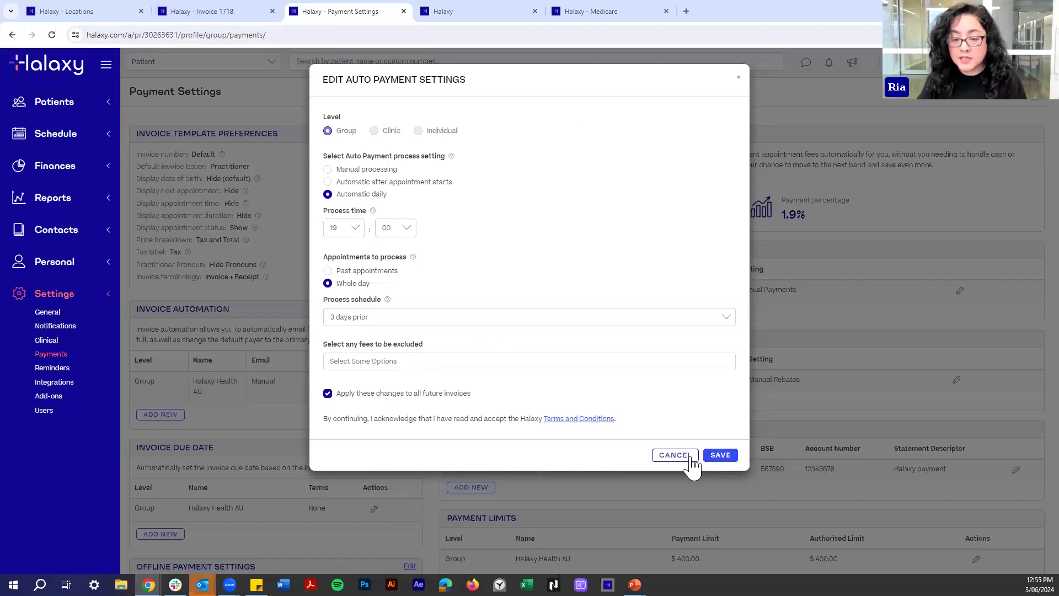
{"action": "left_click", "coordinate": [332, 273]}
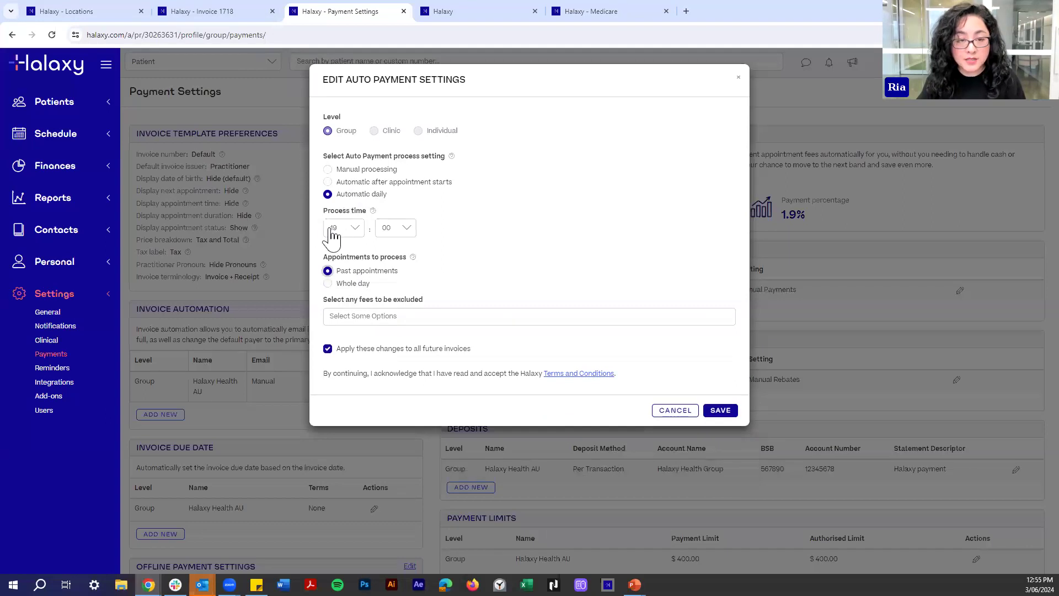
{"action": "left_click", "coordinate": [333, 230]}
{"action": "left_click", "coordinate": [338, 358]}
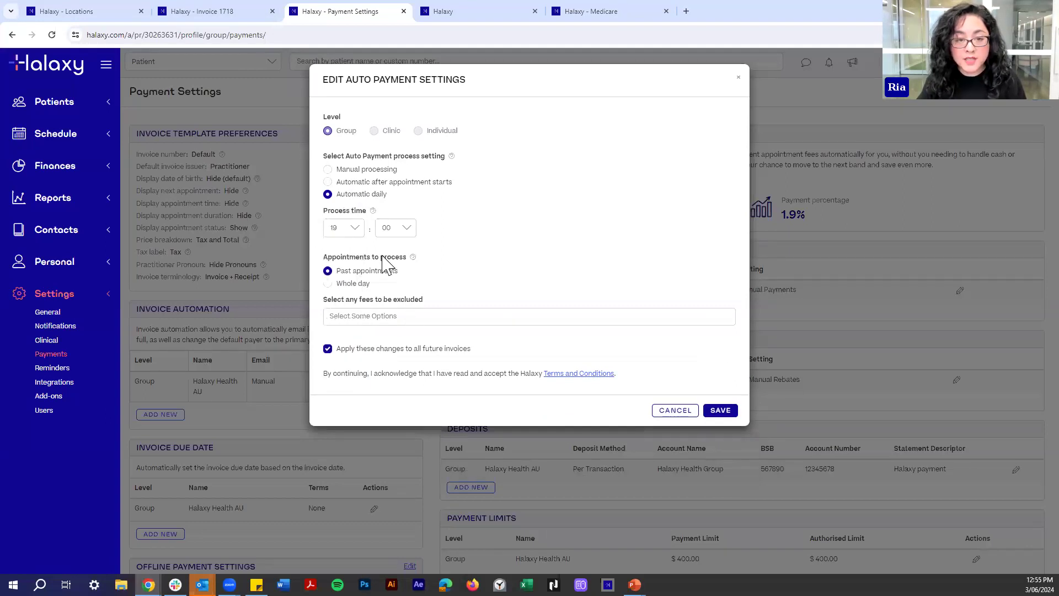
{"action": "left_click", "coordinate": [720, 411]}
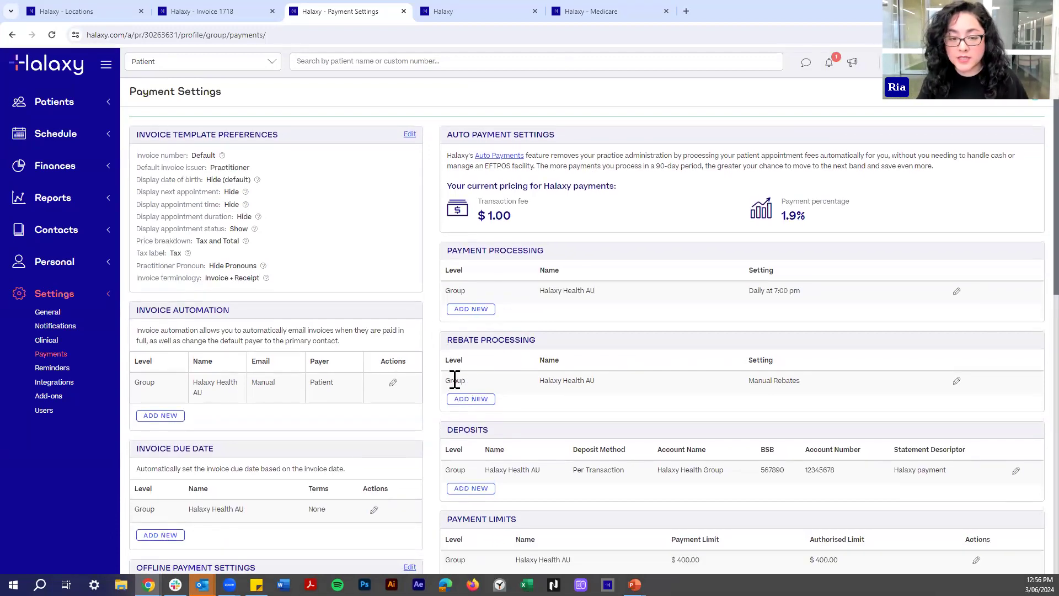
Edit the group's Rebate Processing setting and select Automatic daily.
{"action": "double_click", "coordinate": [454, 380]}
{"action": "left_click", "coordinate": [454, 382]}
{"action": "left_click", "coordinate": [957, 386]}
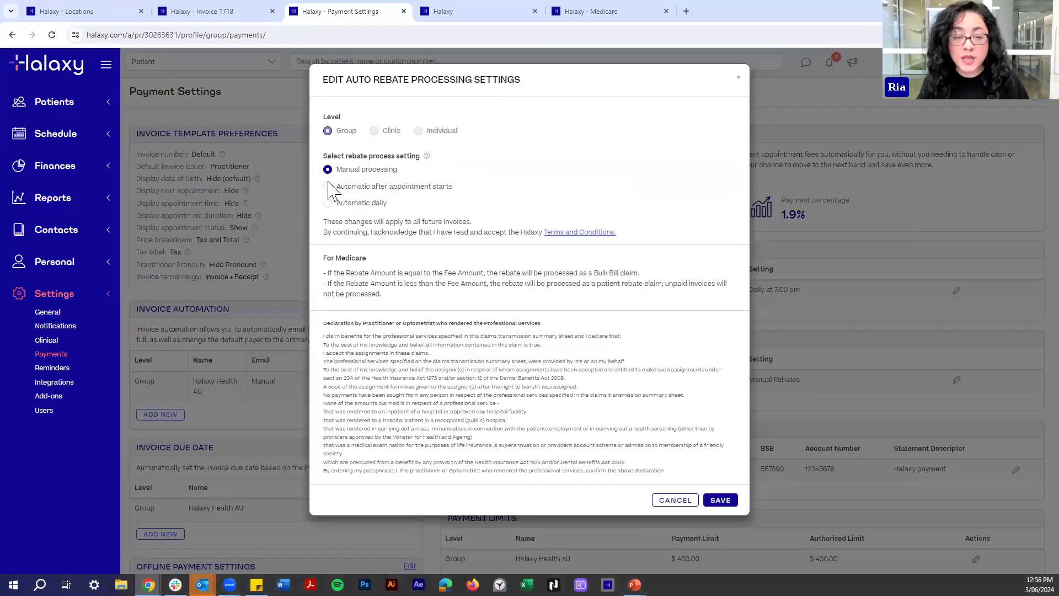
{"action": "left_click", "coordinate": [328, 186]}
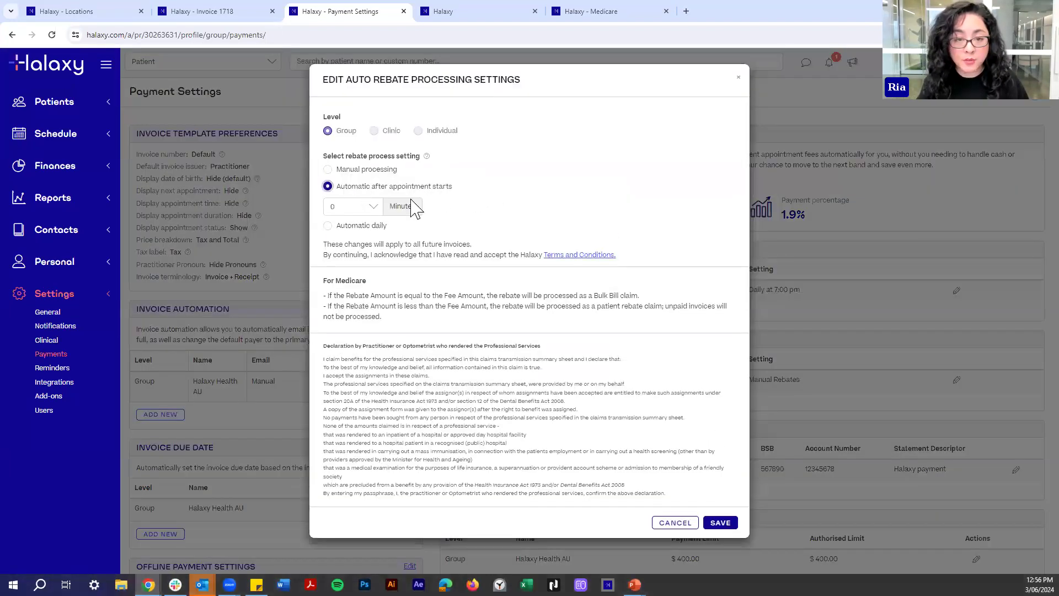
{"action": "left_click", "coordinate": [348, 225]}
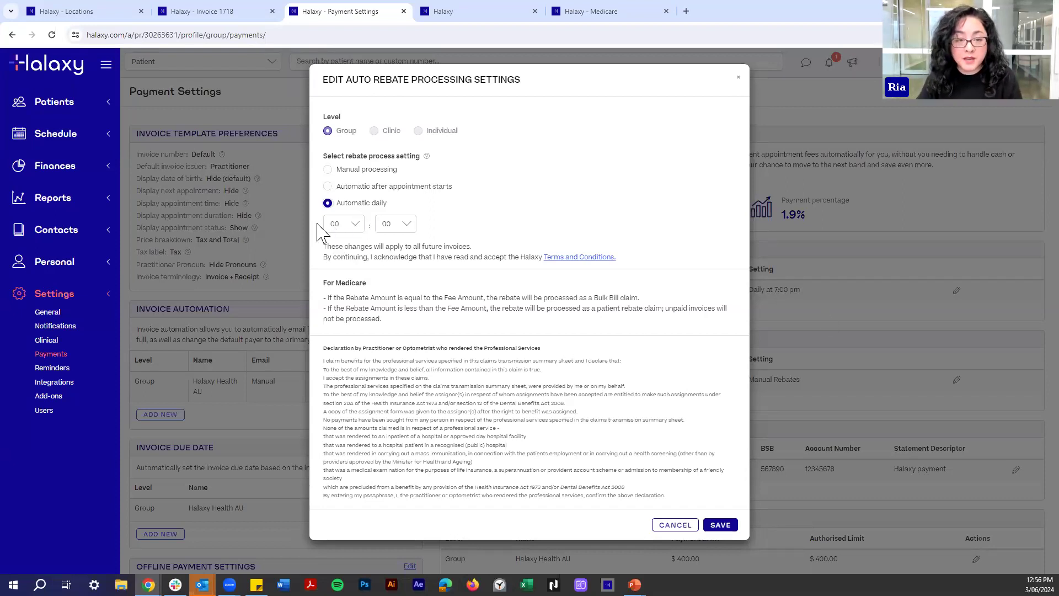
Set the rebate processing hour to 20 and save the settings.
{"action": "left_click", "coordinate": [340, 224]}
{"action": "scroll", "coordinate": [347, 346], "scroll_direction": "down", "scroll_amount": 1}
{"action": "left_click", "coordinate": [341, 356]}
{"action": "left_click", "coordinate": [340, 224]}
{"action": "scroll", "coordinate": [335, 342], "scroll_direction": "down", "scroll_amount": 3}
{"action": "left_click", "coordinate": [336, 336]}
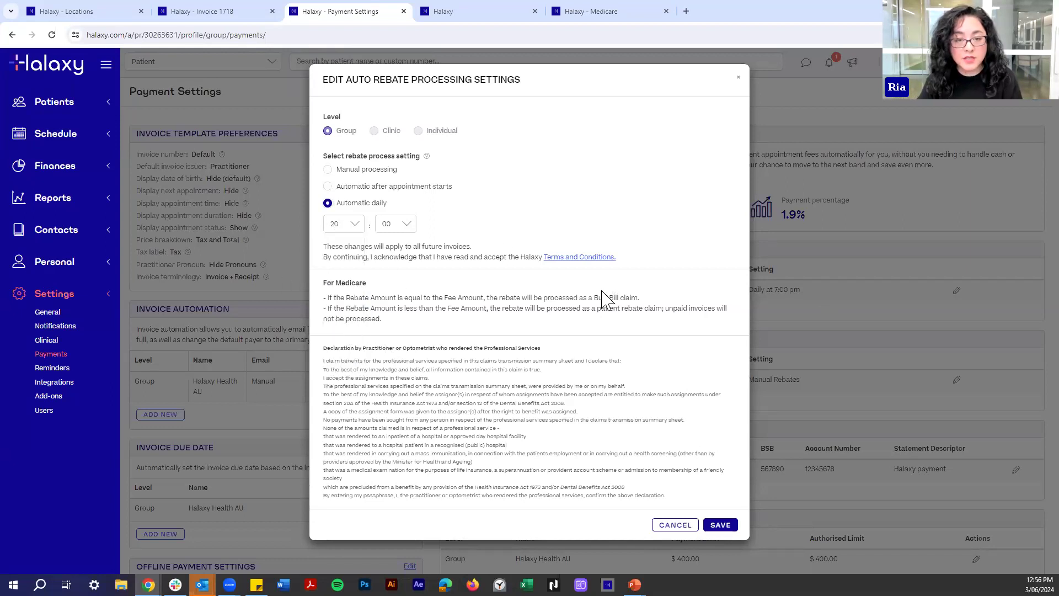
{"action": "left_click", "coordinate": [721, 525]}
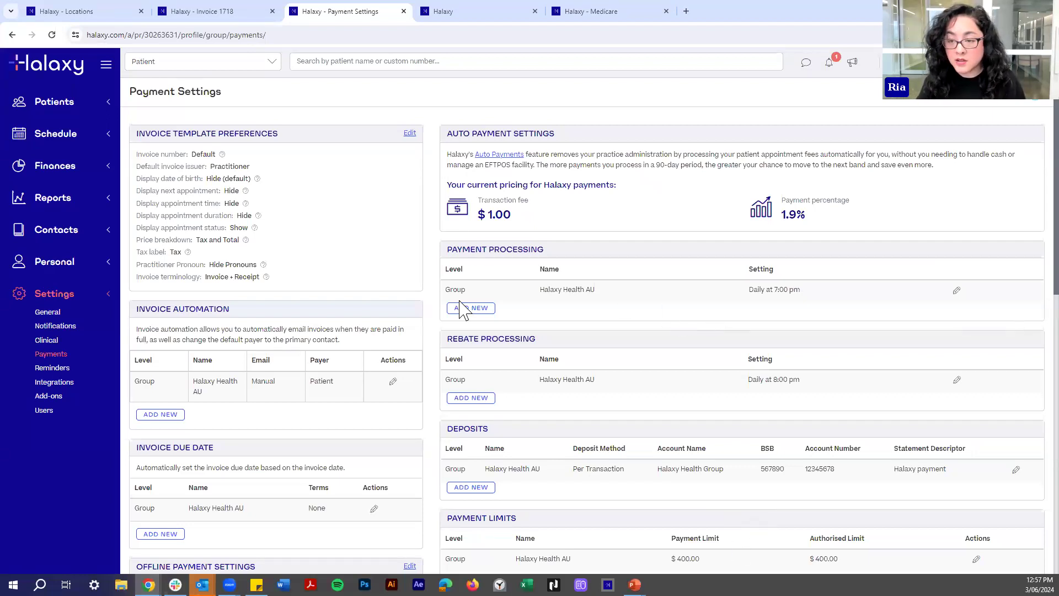
Create a new Automatic daily payment rule at Individual level for one practitioner.
{"action": "left_click_drag", "start_coordinate": [452, 249], "coordinate": [489, 249]}
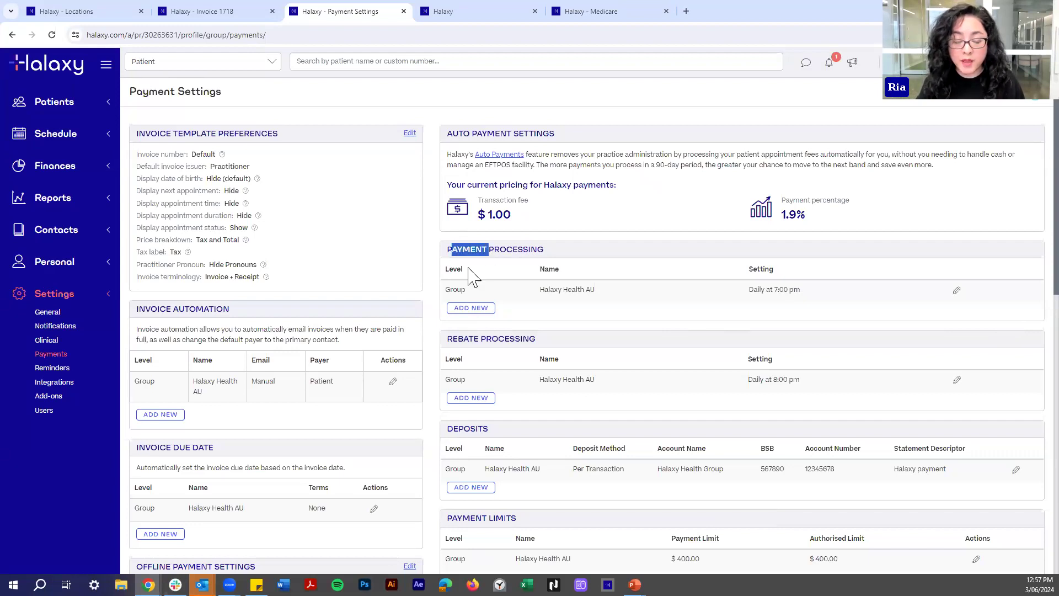
{"action": "left_click", "coordinate": [564, 306]}
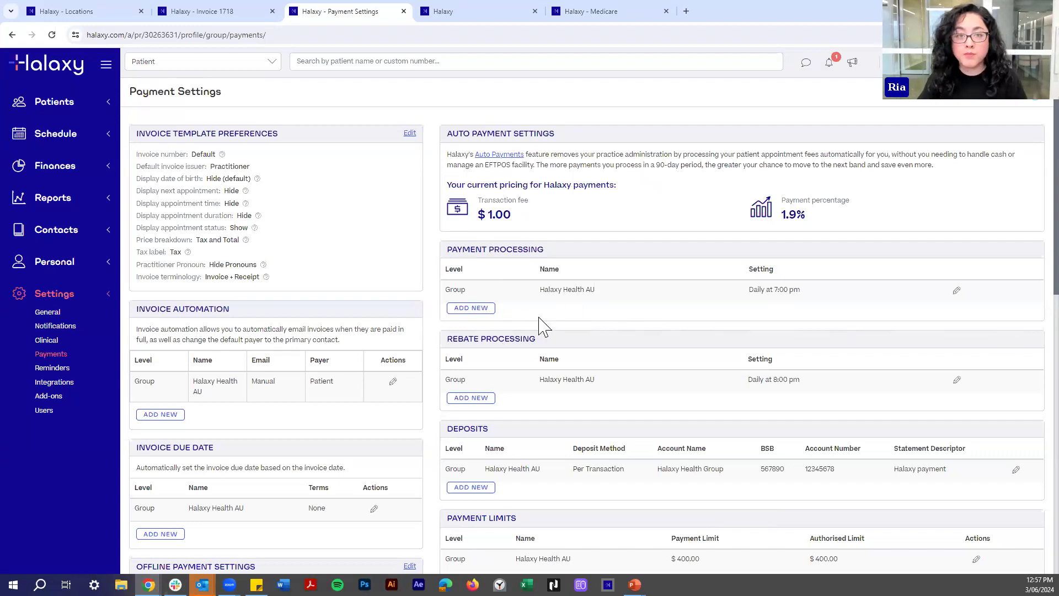
{"action": "left_click", "coordinate": [465, 308]}
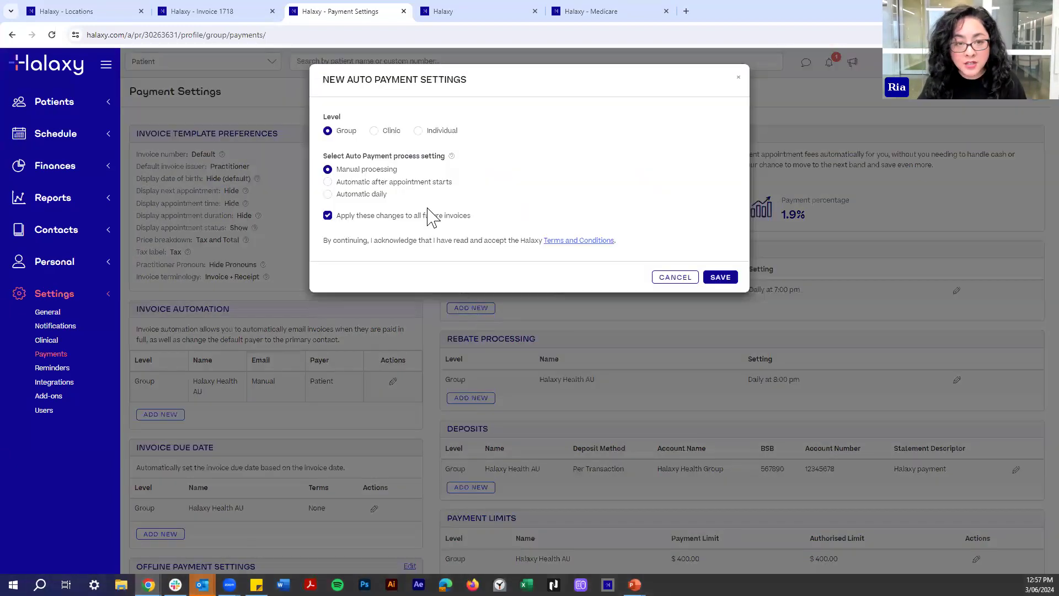
{"action": "left_click", "coordinate": [360, 197]}
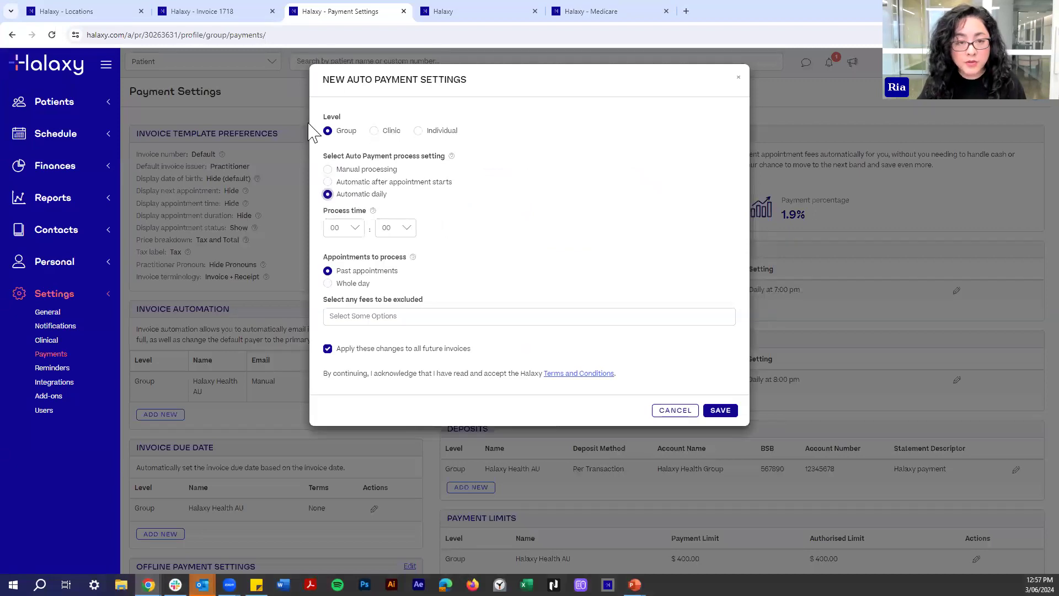
{"action": "left_click", "coordinate": [442, 130]}
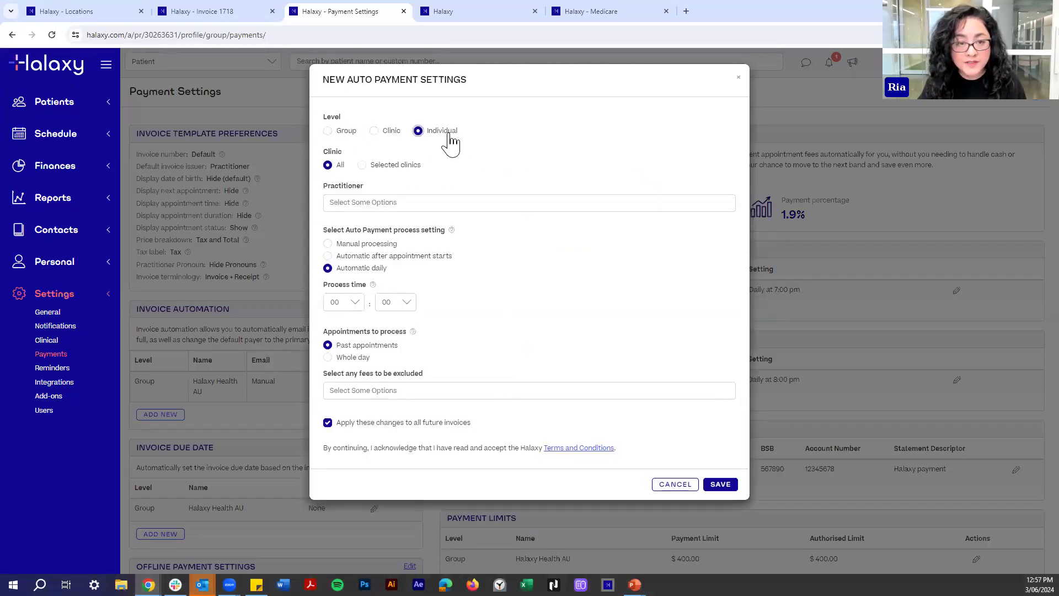
{"action": "left_click", "coordinate": [334, 197]}
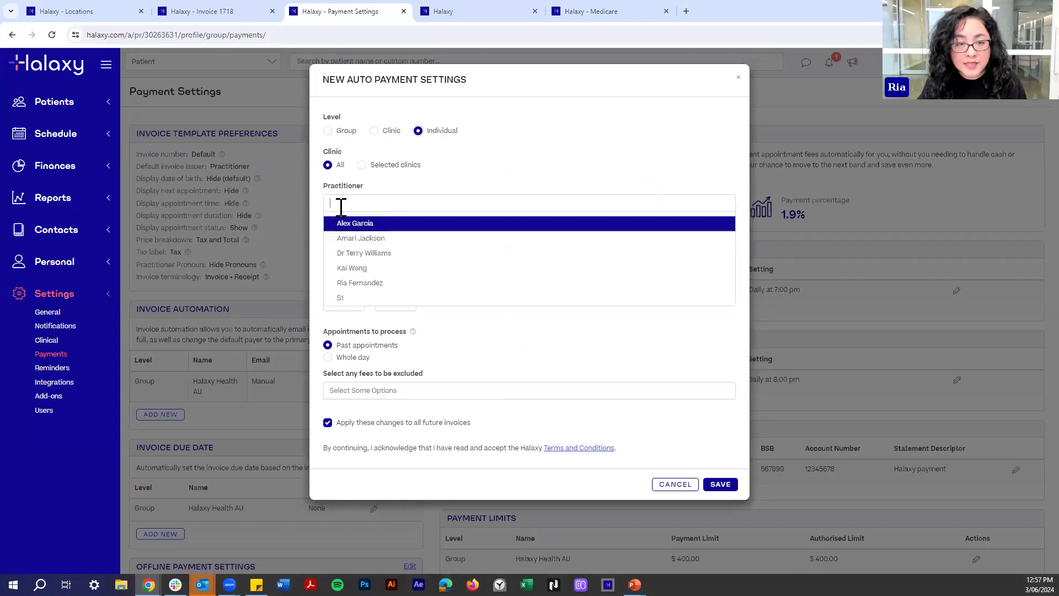
{"action": "left_click", "coordinate": [346, 223]}
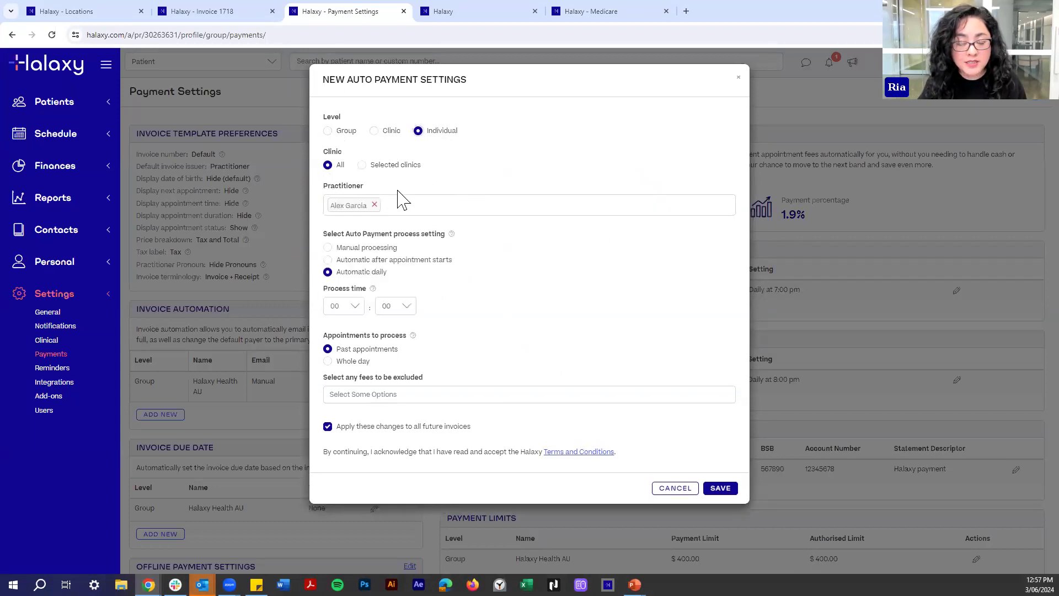
Set the new rule's processing hour to 13 and save it.
{"action": "left_click", "coordinate": [338, 306]}
{"action": "scroll", "coordinate": [340, 397], "scroll_direction": "down", "scroll_amount": 5}
{"action": "scroll", "coordinate": [343, 436], "scroll_direction": "up", "scroll_amount": 2}
{"action": "left_click", "coordinate": [342, 409]}
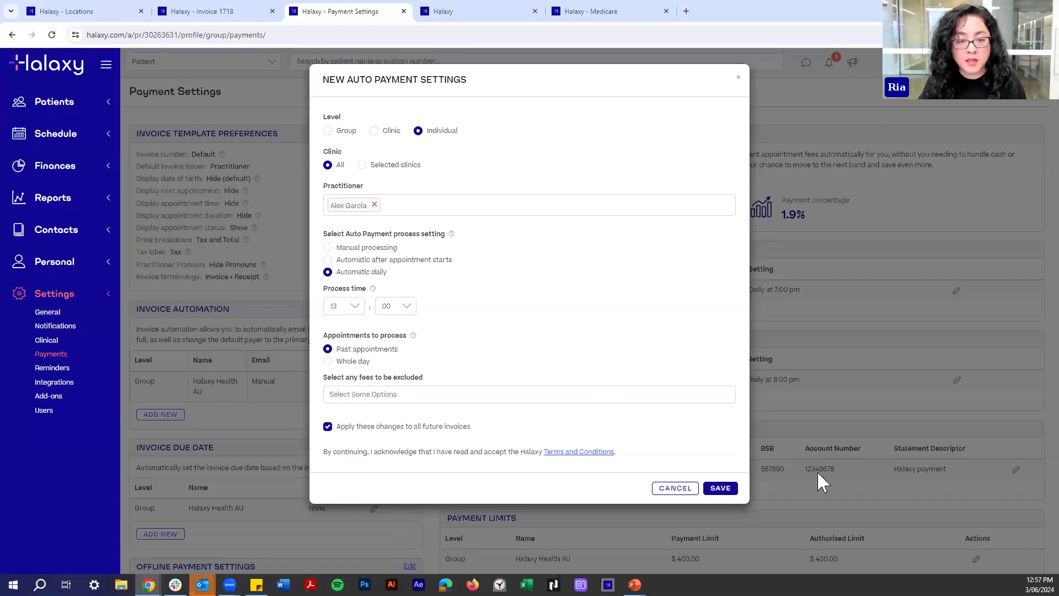
{"action": "left_click", "coordinate": [720, 489]}
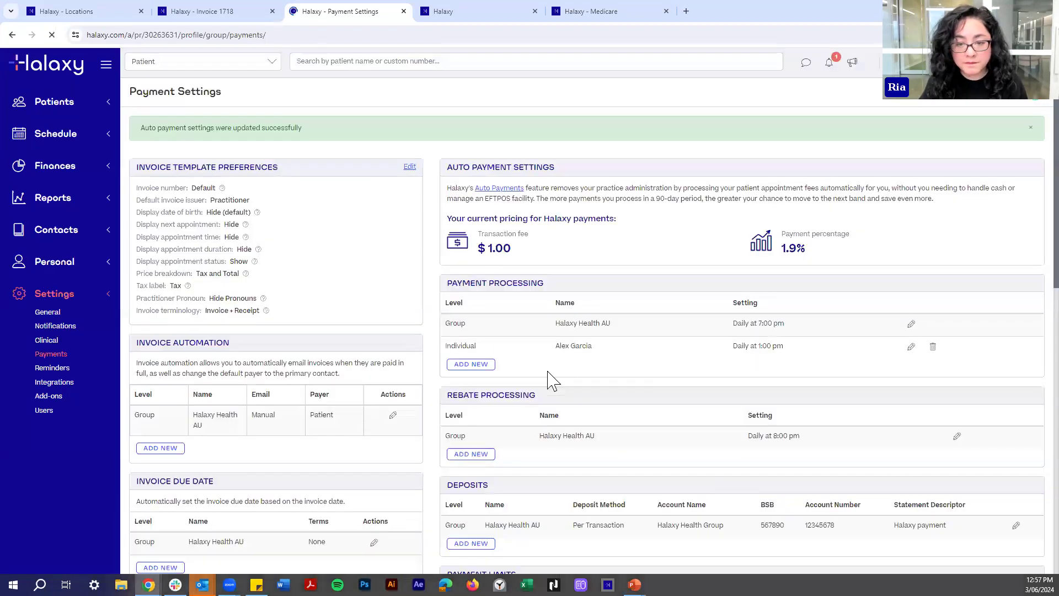
{"action": "left_click_drag", "start_coordinate": [560, 347], "coordinate": [576, 347]}
{"action": "left_click", "coordinate": [596, 361]}
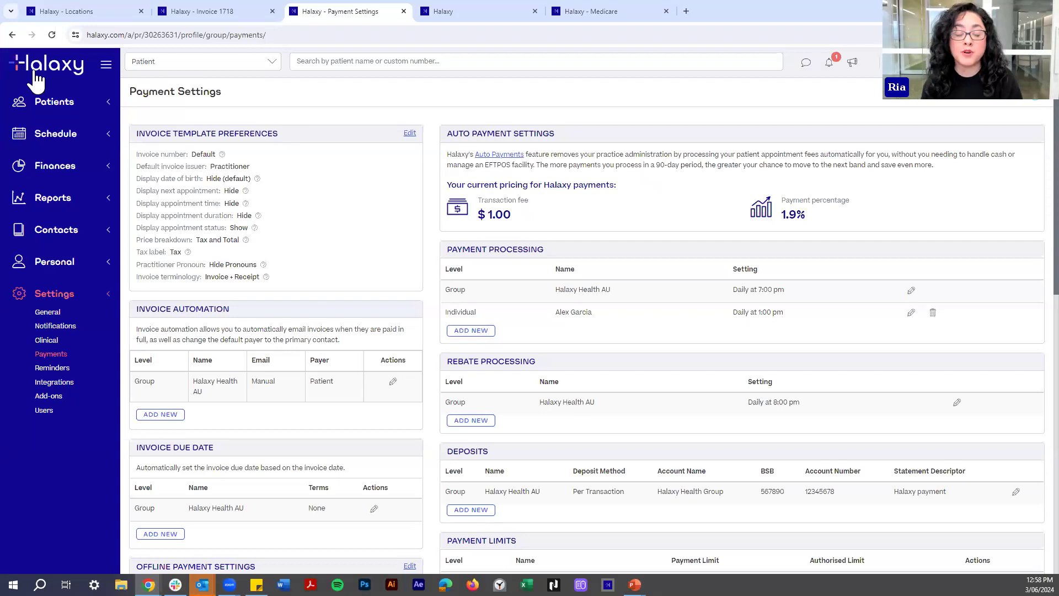
Show the 9–15 June 2024 calendar, close duplicate tabs and move it after Medicare.
{"action": "left_click", "coordinate": [109, 134]}
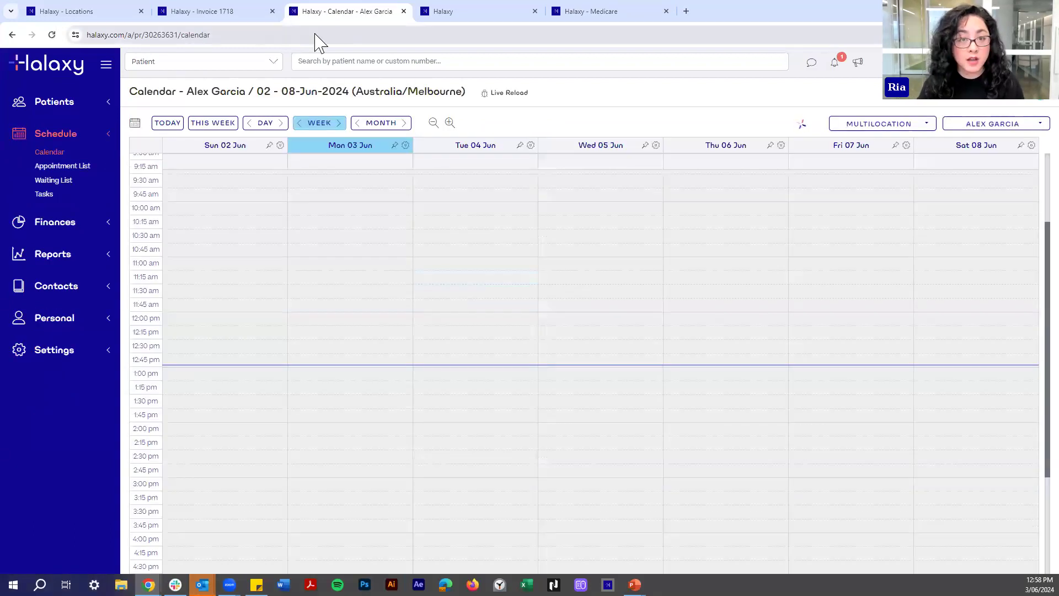
{"action": "left_click", "coordinate": [200, 11]}
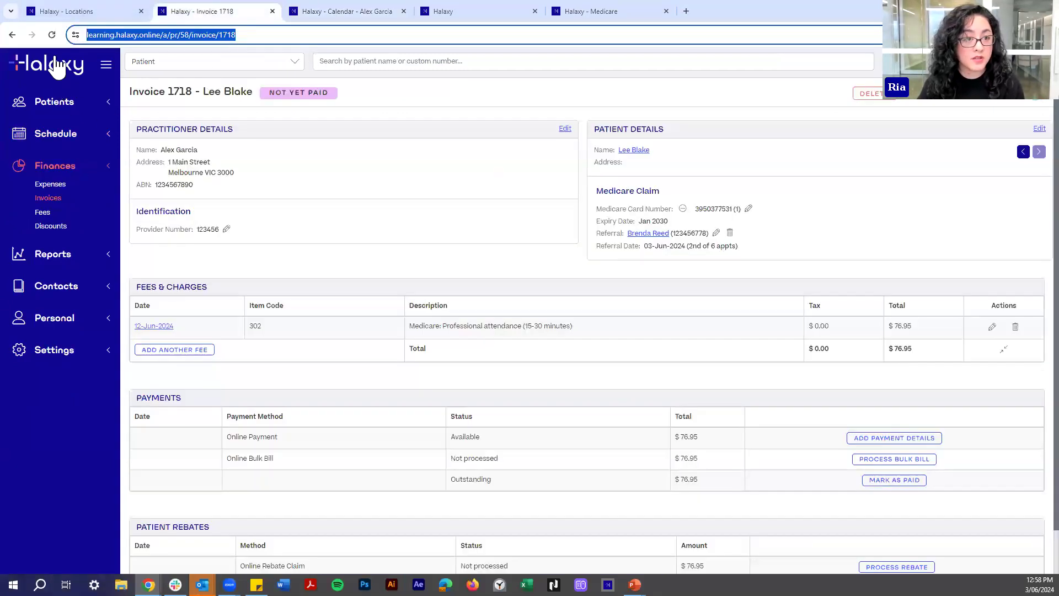
{"action": "left_click", "coordinate": [58, 67]}
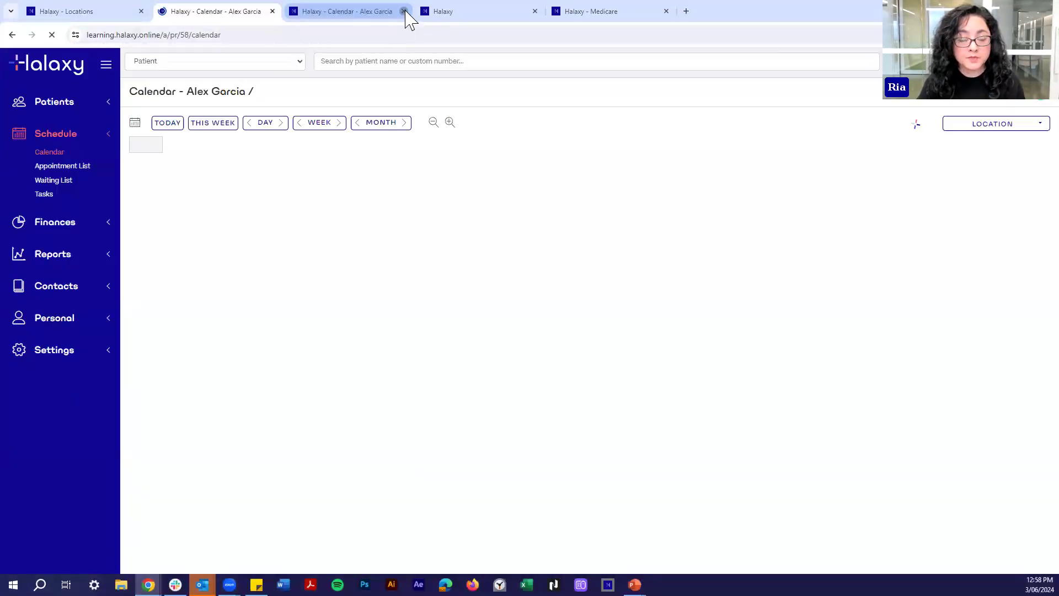
{"action": "left_click", "coordinate": [403, 11]}
{"action": "left_click_drag", "start_coordinate": [181, 13], "coordinate": [344, 17]}
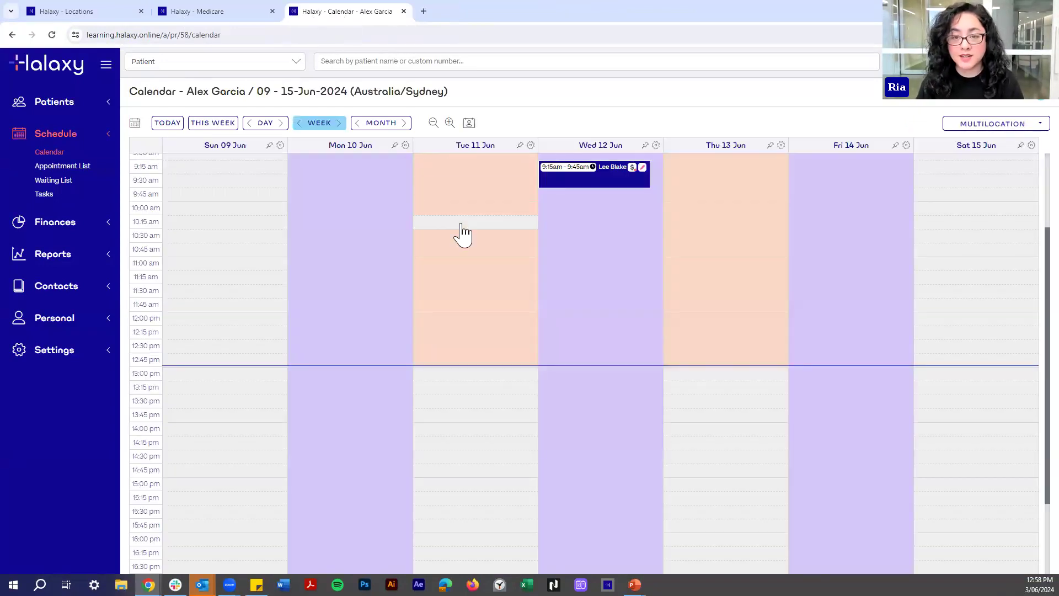
{"action": "scroll", "coordinate": [219, 157], "scroll_direction": "up", "scroll_amount": 1}
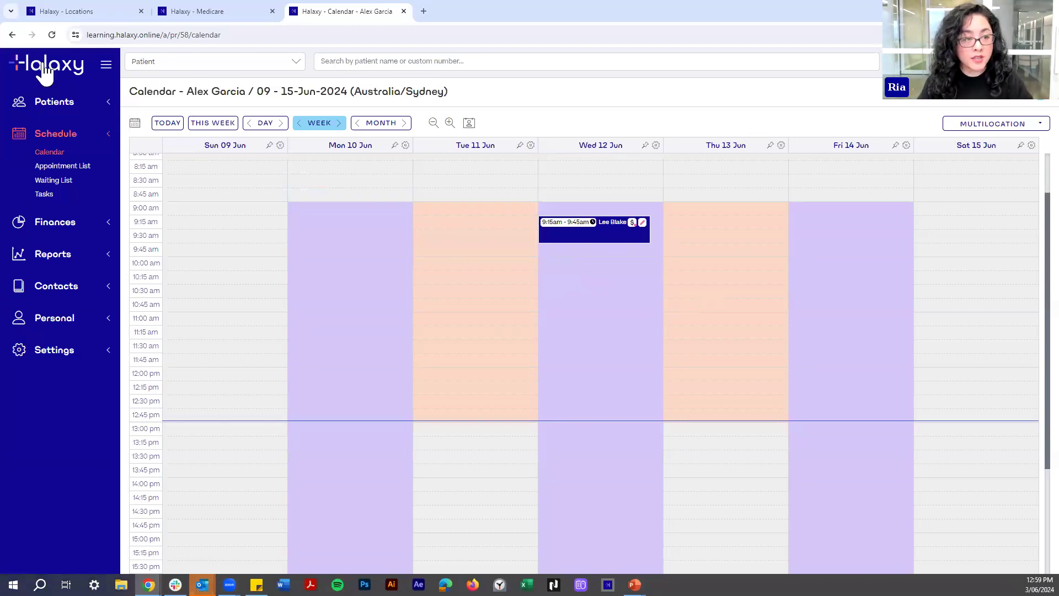
Open Finances > Fees and show the Funders tab, listing only Medicare.
{"action": "left_click", "coordinate": [52, 225]}
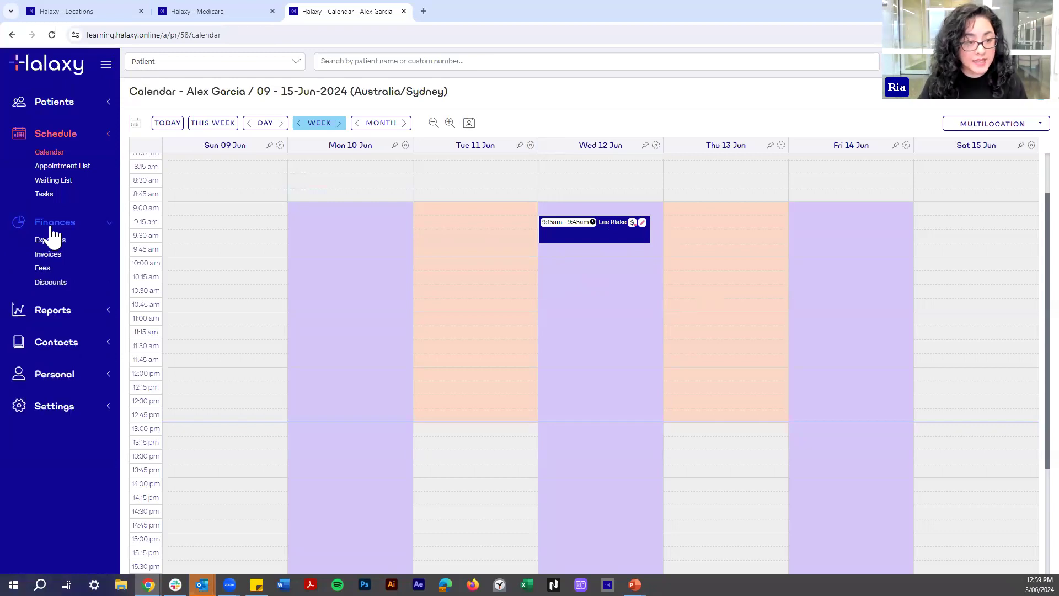
{"action": "left_click", "coordinate": [44, 269]}
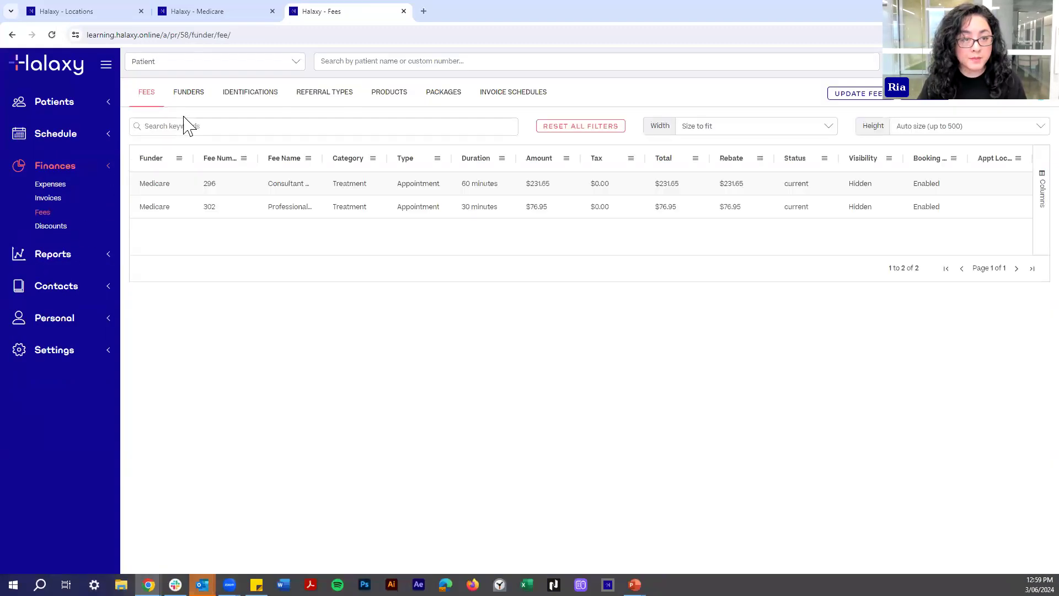
{"action": "left_click", "coordinate": [193, 100]}
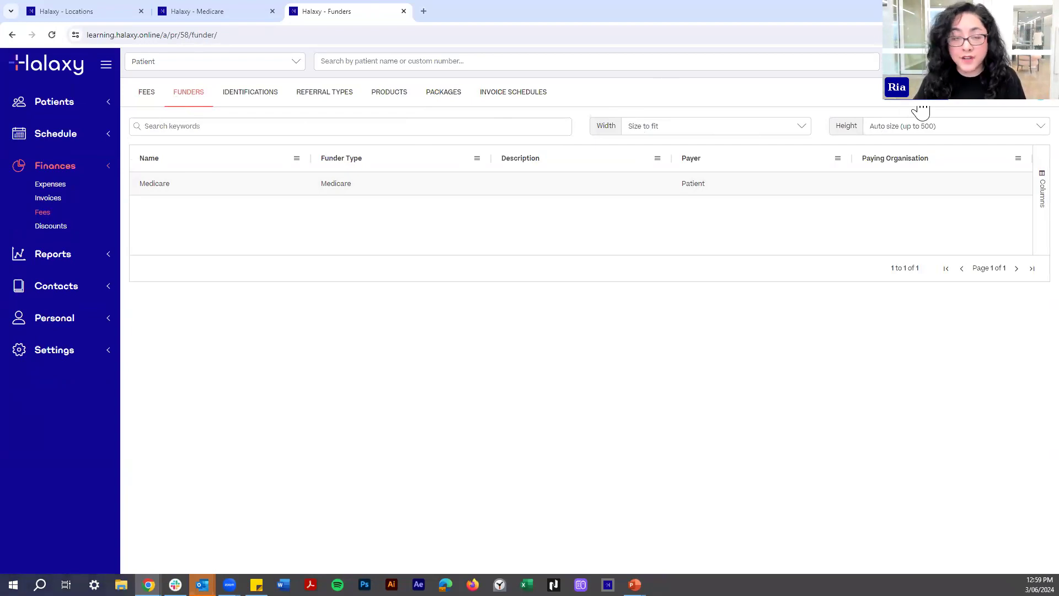
Reload Funders and name a new funder 'School services' with a default patient claim.
{"action": "key", "text": "F5"}
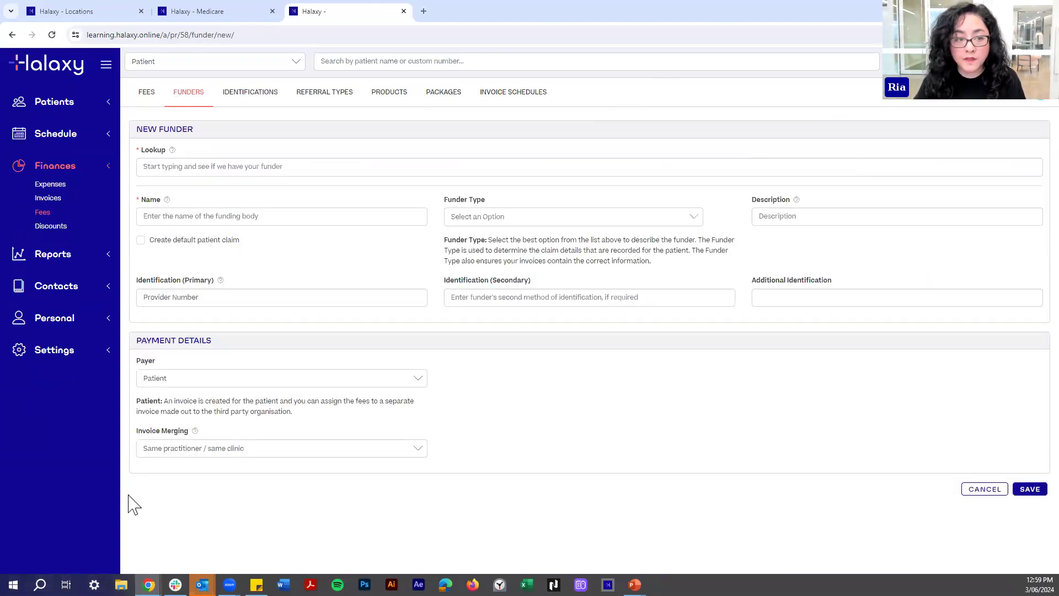
{"action": "left_click", "coordinate": [195, 220]}
{"action": "type", "text": "School services"}
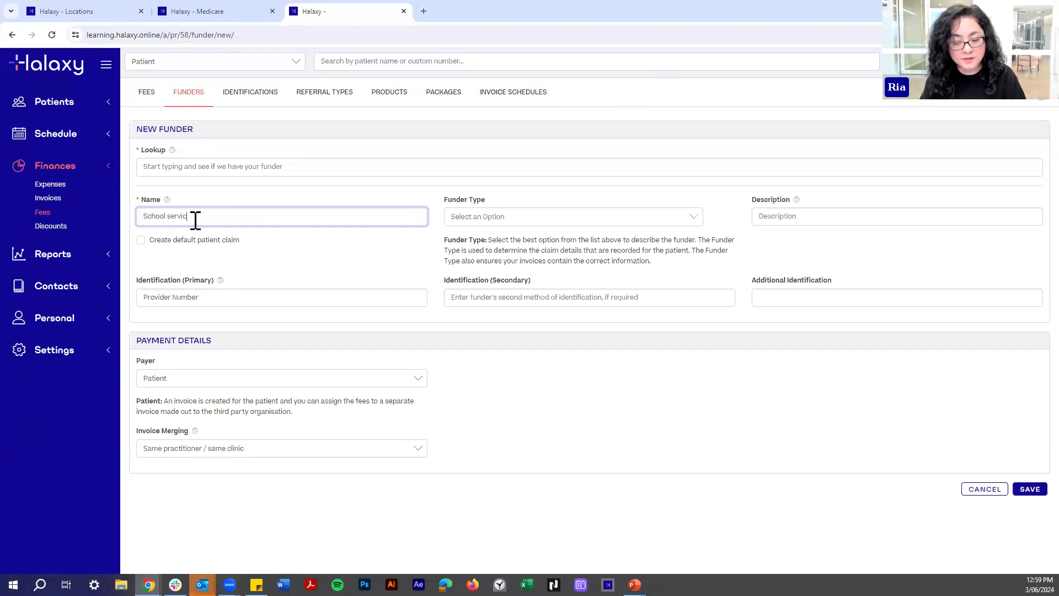
{"action": "left_click", "coordinate": [306, 266]}
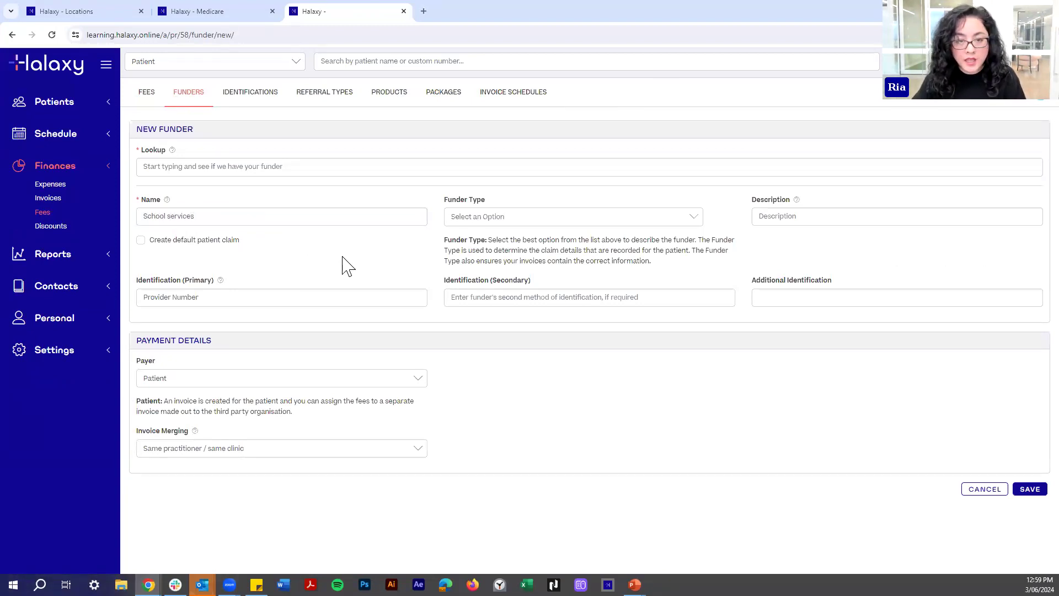
{"action": "left_click", "coordinate": [141, 240]}
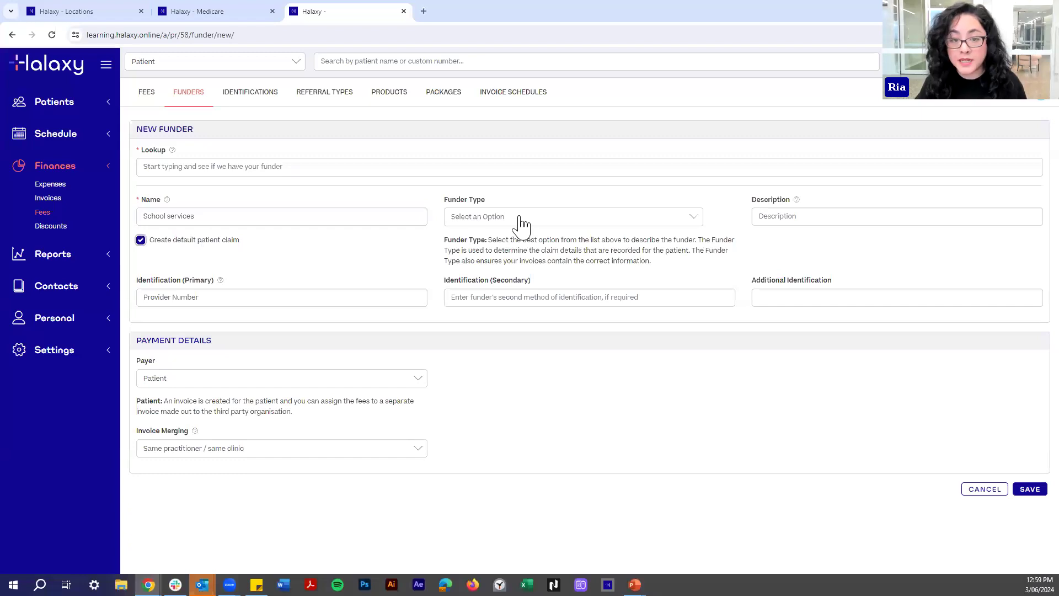
Set Funder Type to Import Third-party body and relabel primary identification 'AHPRA Number'.
{"action": "left_click", "coordinate": [483, 218]}
{"action": "scroll", "coordinate": [502, 293], "scroll_direction": "down", "scroll_amount": 3}
{"action": "scroll", "coordinate": [499, 298], "scroll_direction": "down", "scroll_amount": 2}
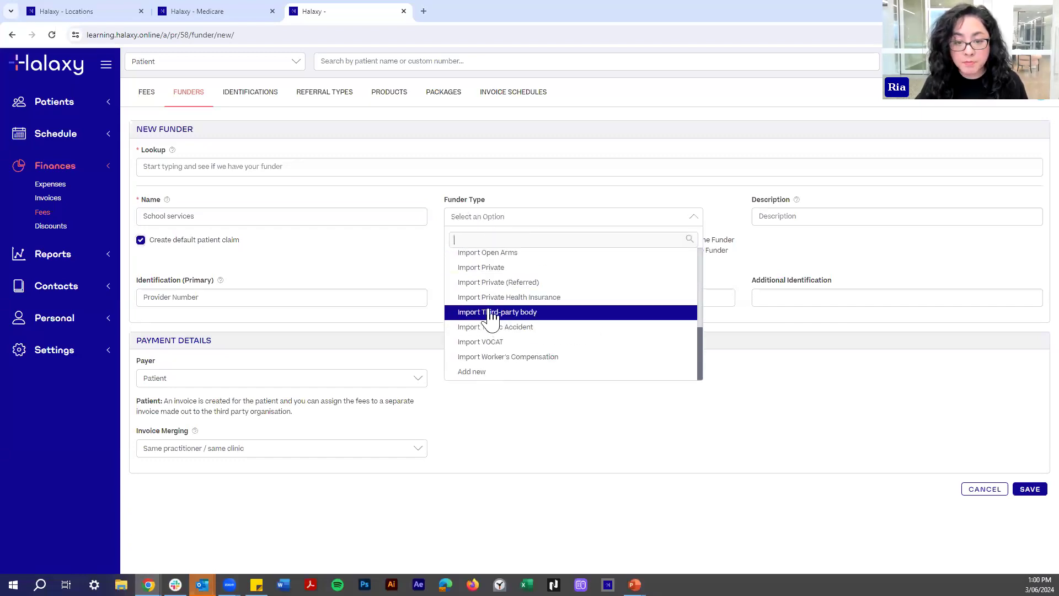
{"action": "left_click", "coordinate": [493, 311]}
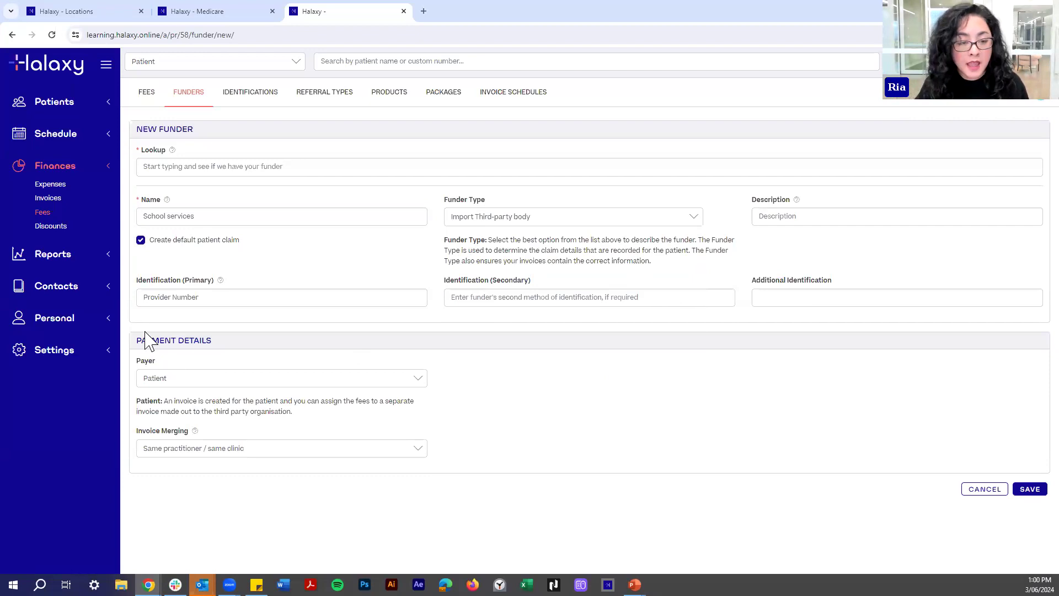
{"action": "left_click", "coordinate": [200, 301]}
{"action": "triple_click", "coordinate": [215, 298]}
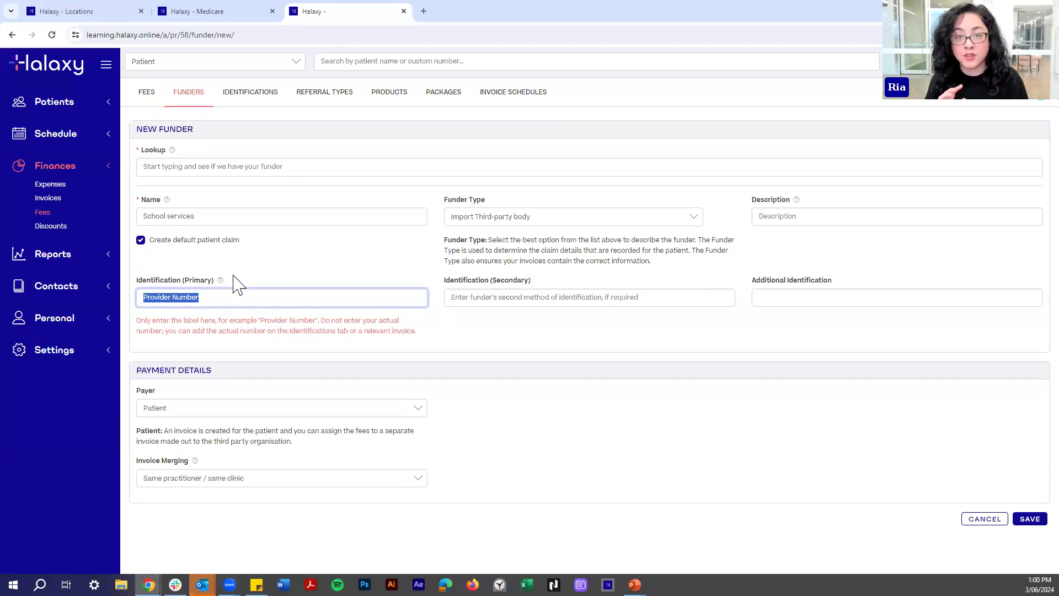
{"action": "type", "text": "AHPR"}
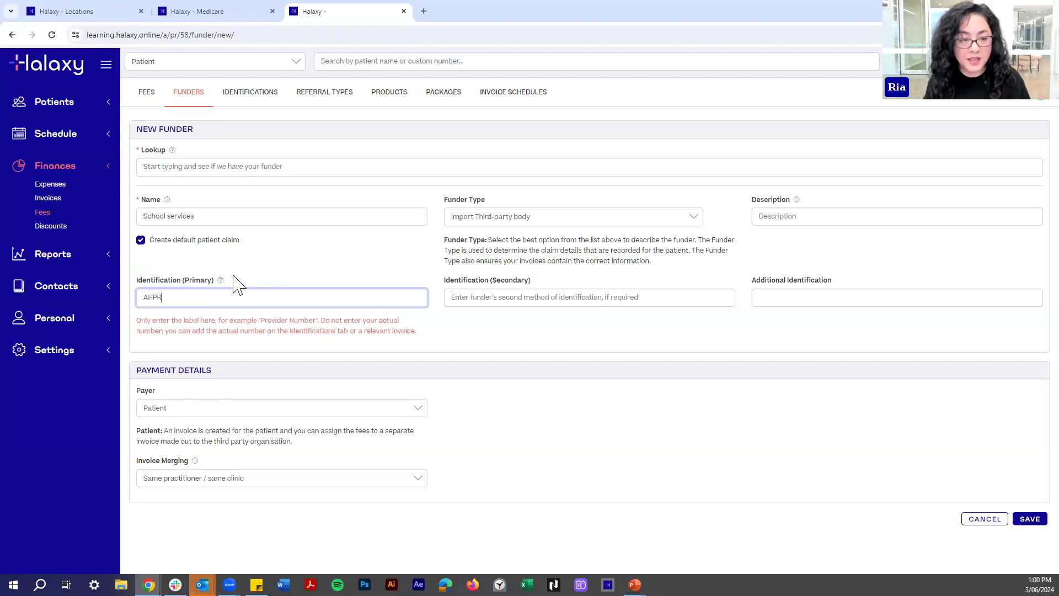
{"action": "type", "text": "A Number"}
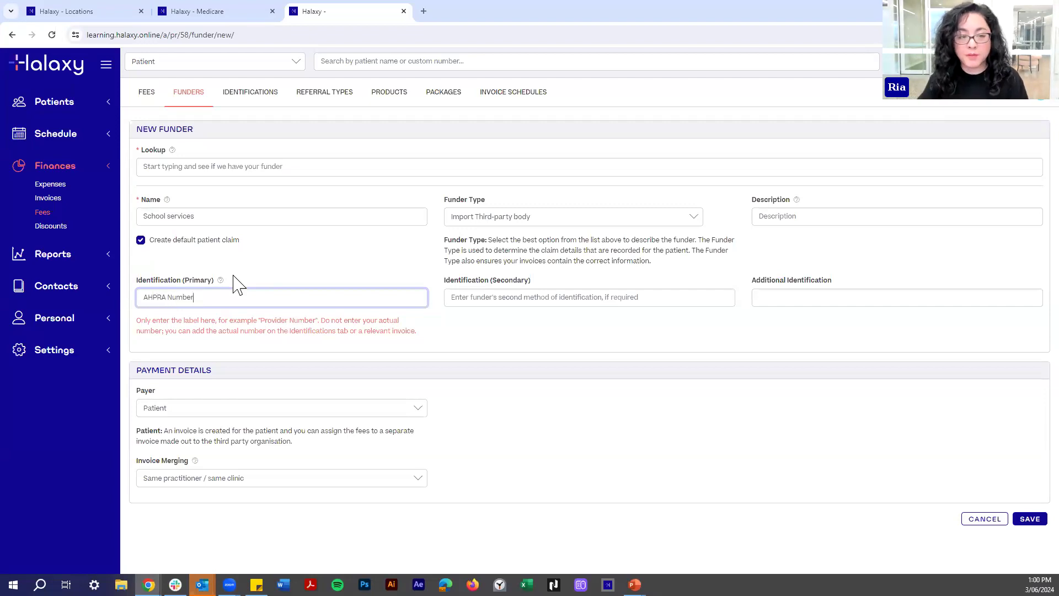
{"action": "left_click", "coordinate": [241, 287]}
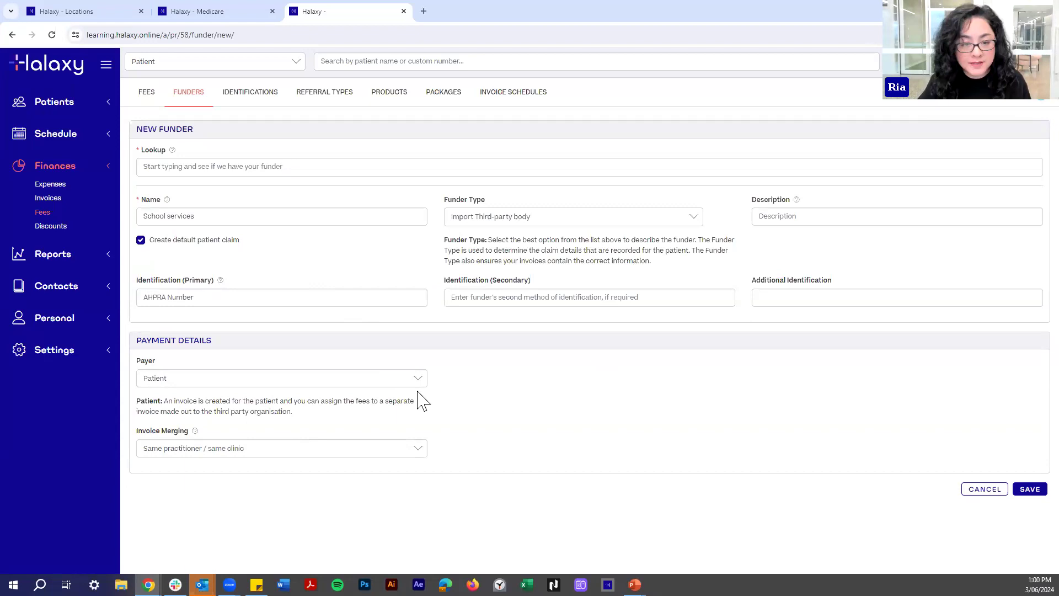
Set the School services funder's payer to 'Organisation (existing invoice, any patient)' and save it.
{"action": "left_click", "coordinate": [150, 377]}
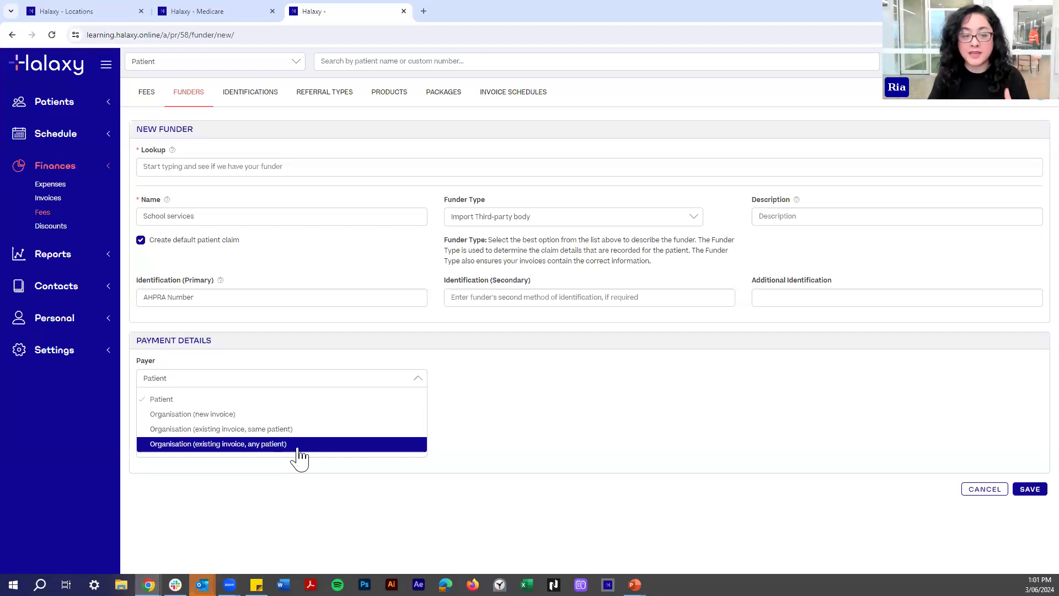
{"action": "left_click", "coordinate": [219, 444]}
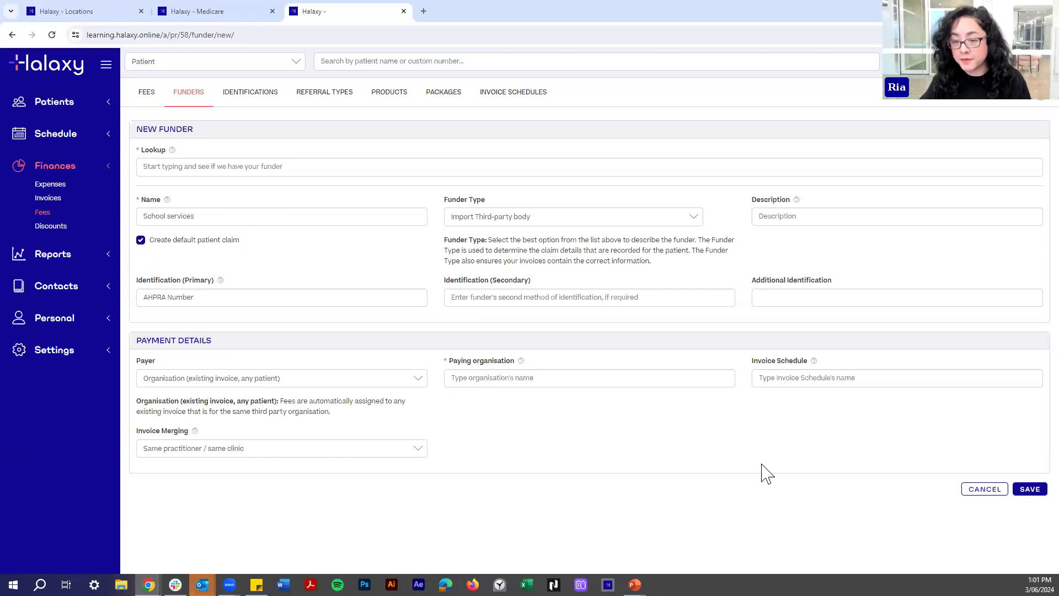
{"action": "left_click", "coordinate": [1030, 491]}
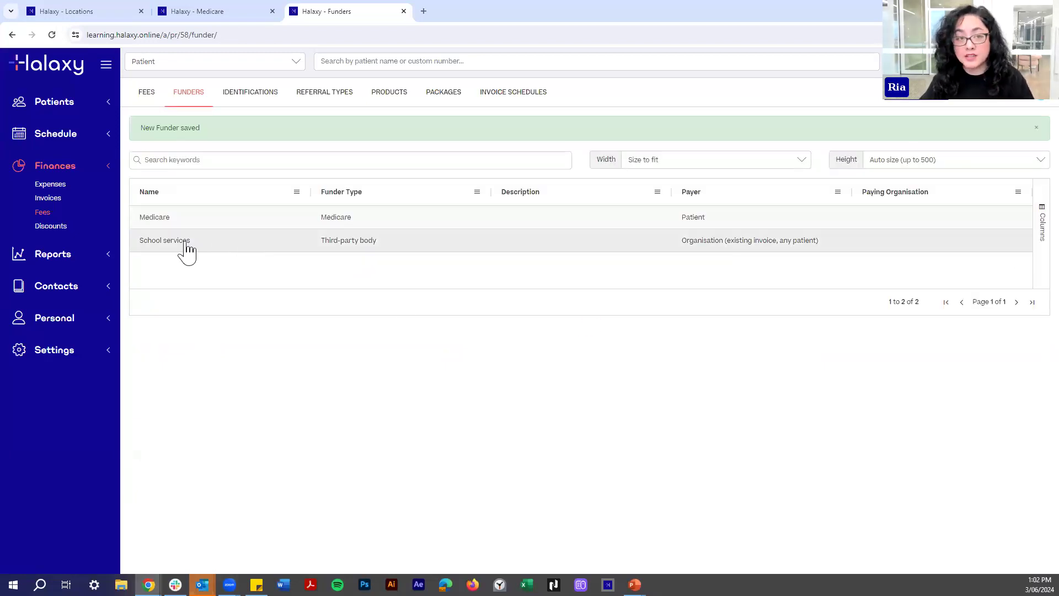
Start a new fee with funder School services and fee name 'Student checkup'.
{"action": "left_click", "coordinate": [146, 98]}
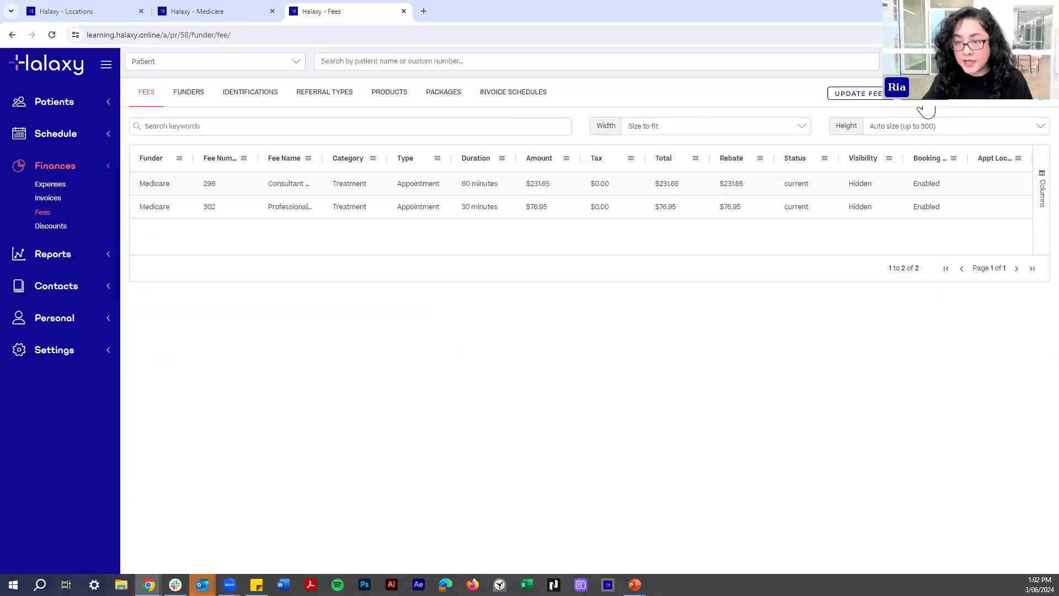
{"action": "left_click", "coordinate": [923, 111]}
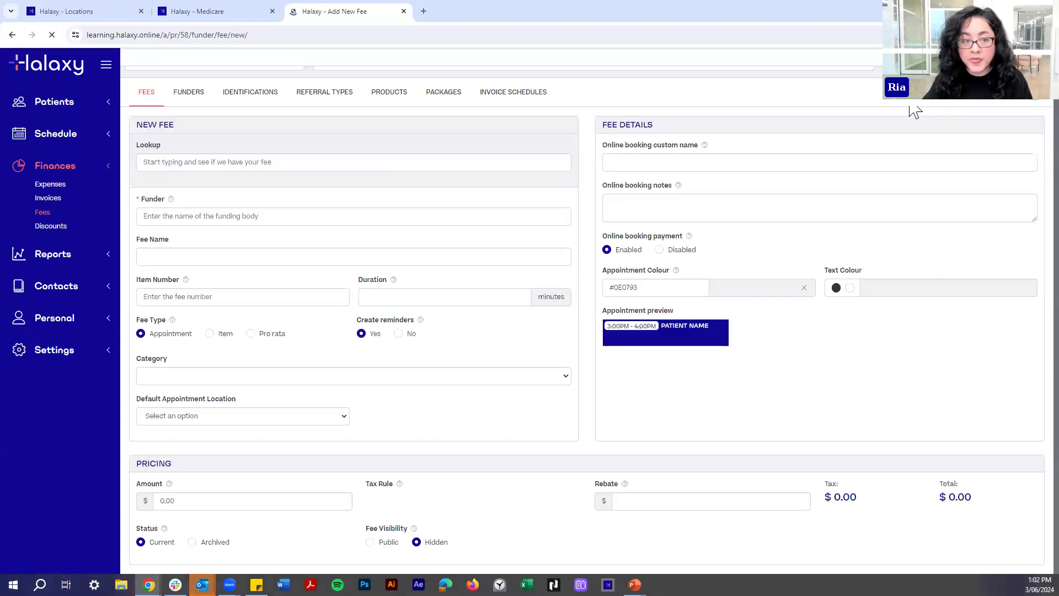
{"action": "left_click", "coordinate": [176, 214]}
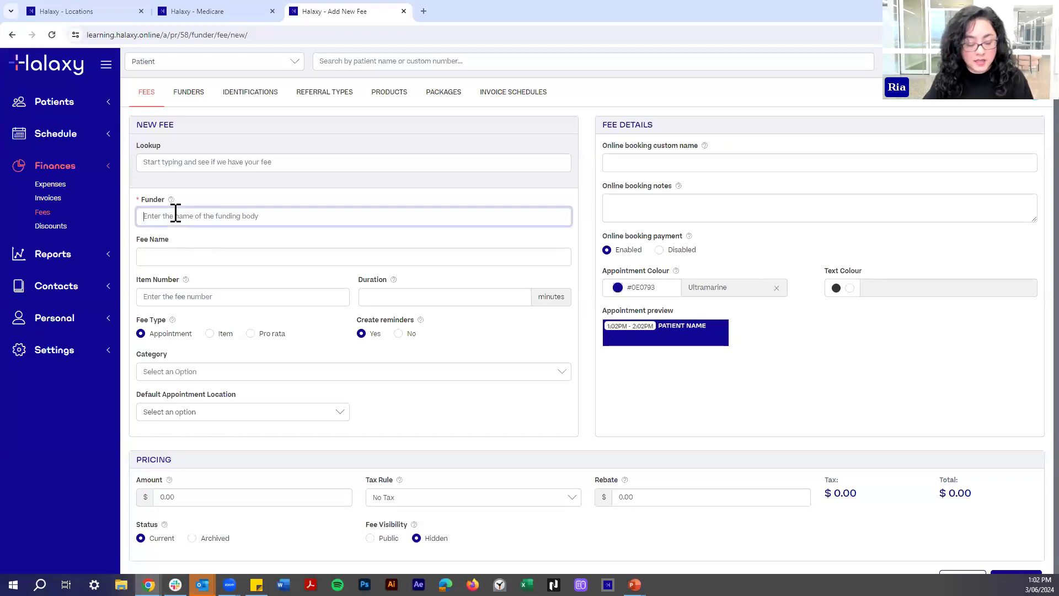
{"action": "type", "text": "Schoo"}
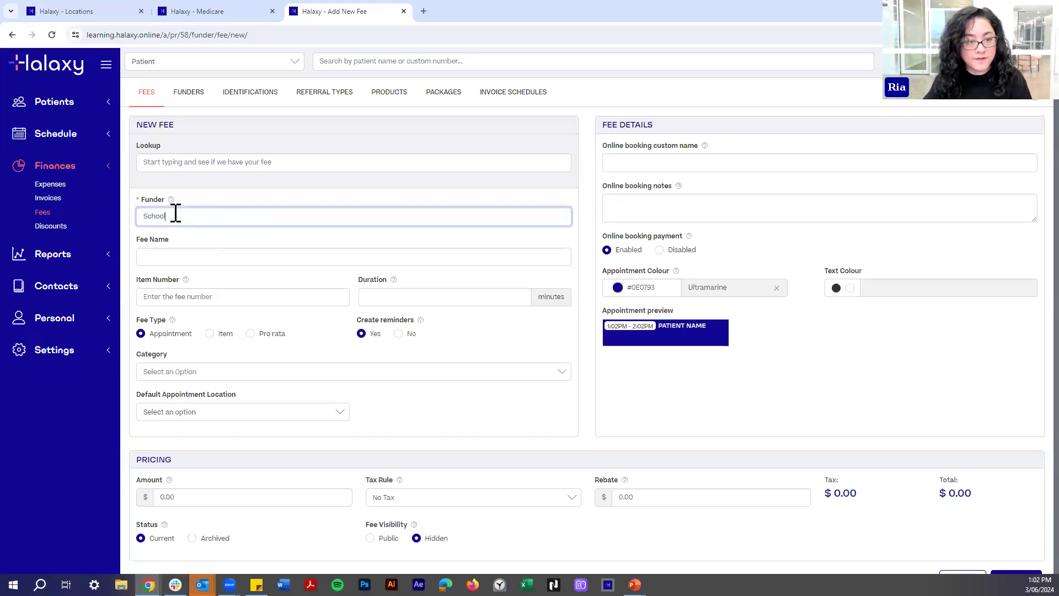
{"action": "type", "text": "l"}
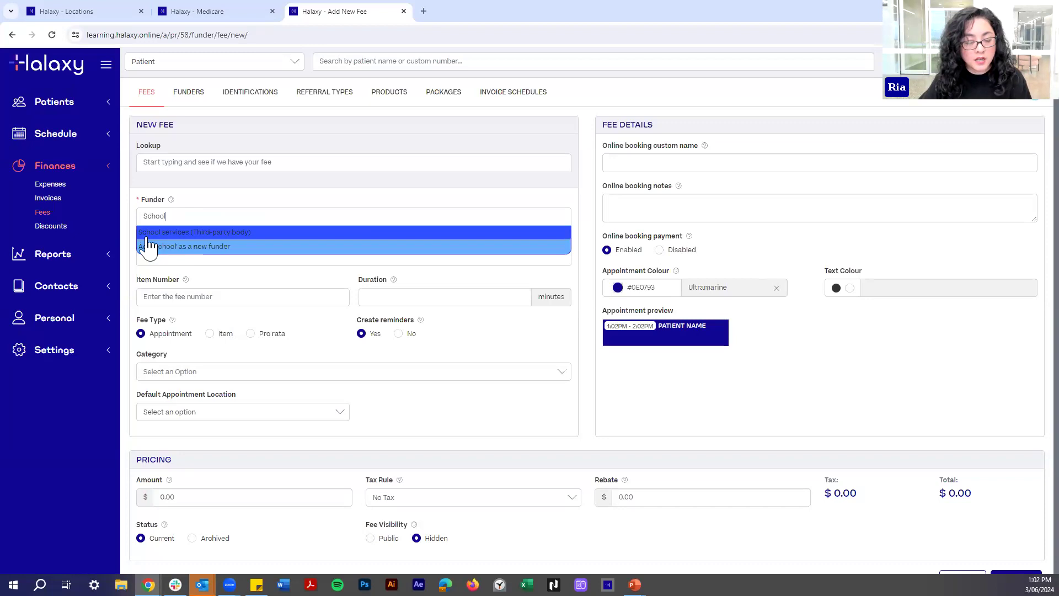
{"action": "left_click", "coordinate": [240, 231]}
{"action": "left_click", "coordinate": [202, 255]}
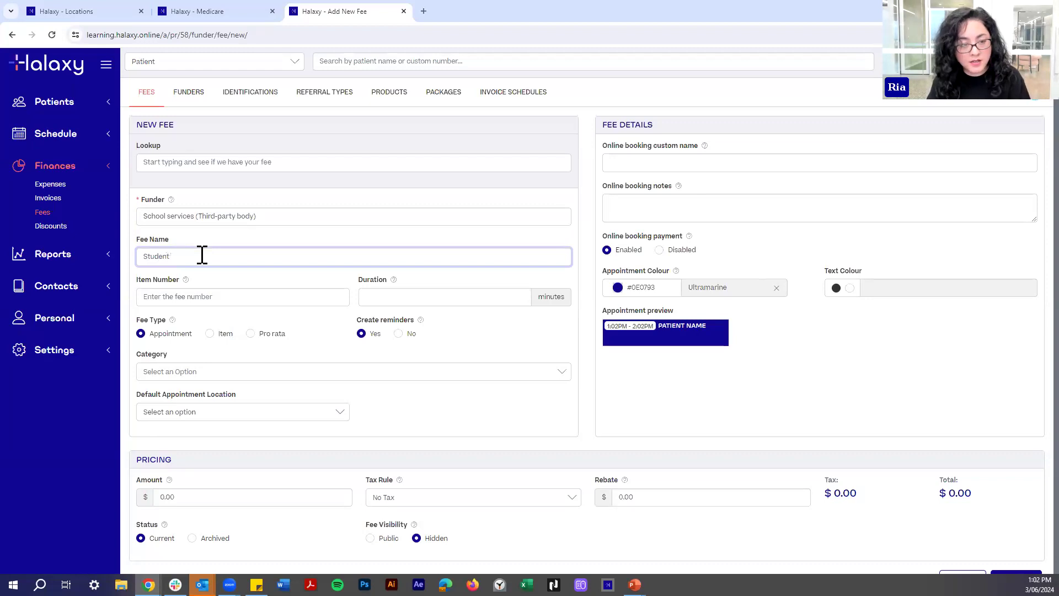
{"action": "type", "text": "Student checkup"}
{"action": "left_click", "coordinate": [430, 300]}
Give the Student checkup fee a 15-minute duration, $50.00 amount and $50.00 rebate, and save it.
{"action": "left_click", "coordinate": [488, 341]}
{"action": "scroll", "coordinate": [147, 339], "scroll_direction": "down", "scroll_amount": 1}
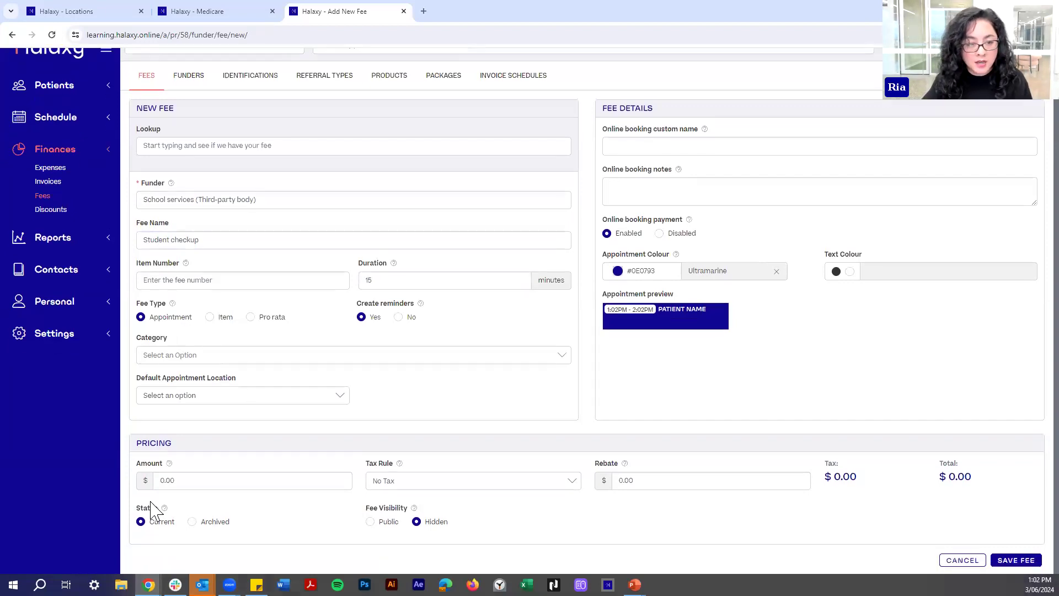
{"action": "left_click", "coordinate": [162, 482]}
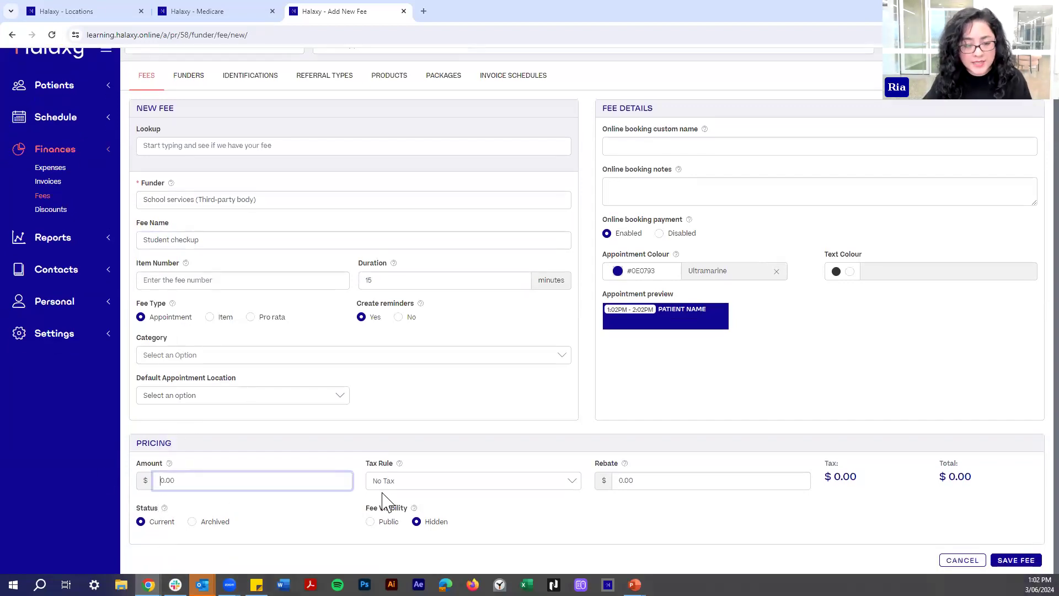
{"action": "type", "text": "50.00"}
{"action": "left_click", "coordinate": [621, 480]}
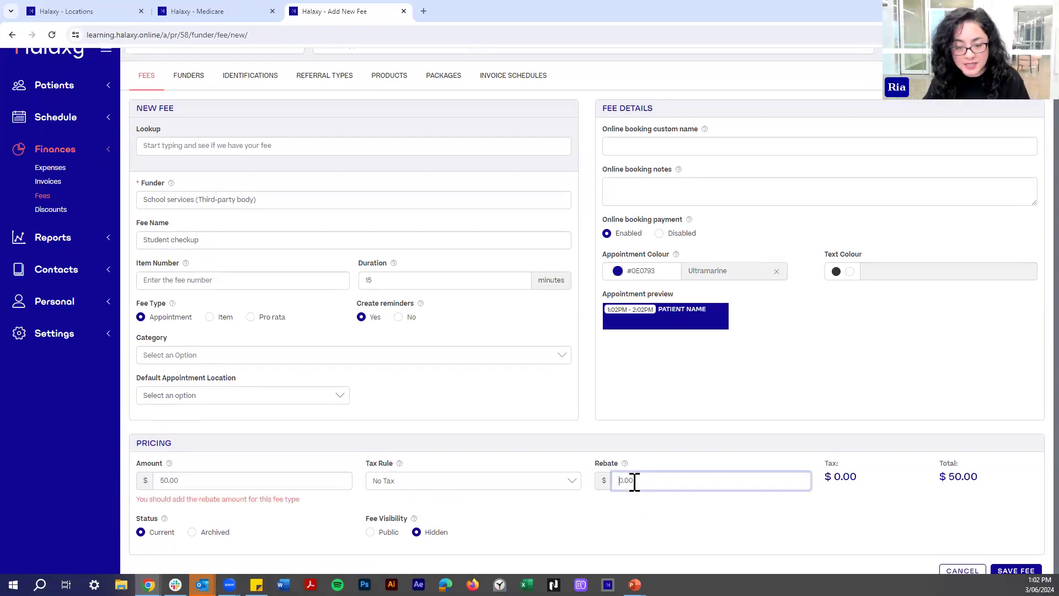
{"action": "left_click", "coordinate": [786, 467]}
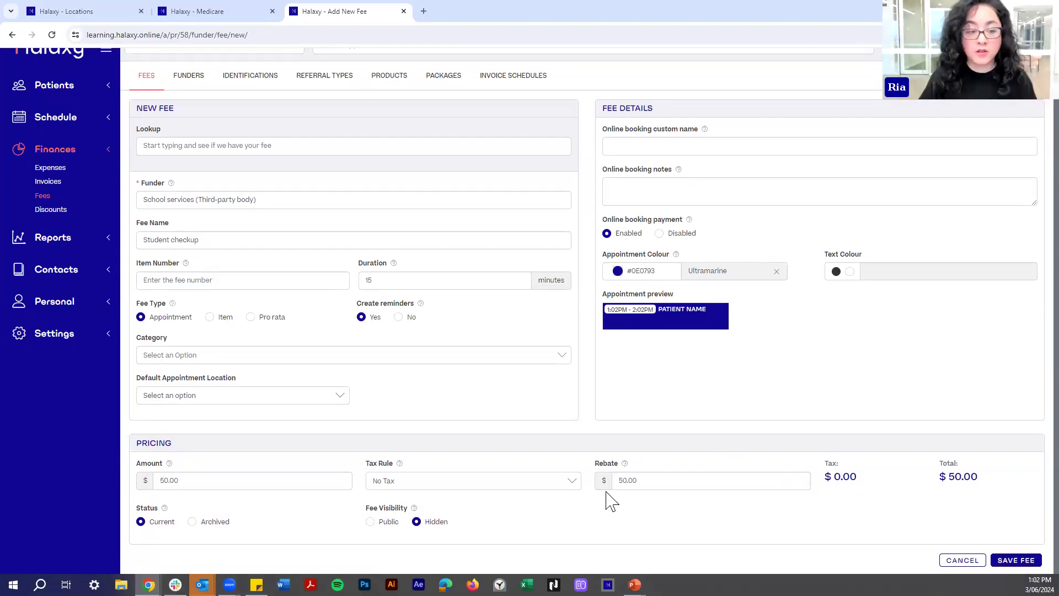
{"action": "left_click", "coordinate": [1016, 560]}
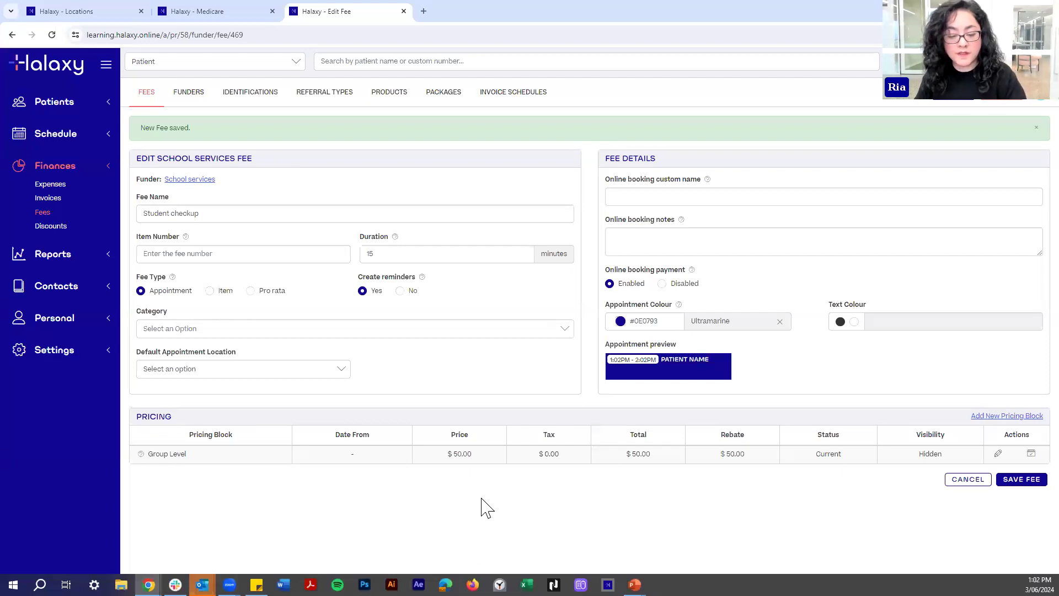
Book a new student patient at 9:00 on Fri 14 Jun with the Student checkup fee.
{"action": "left_click", "coordinate": [72, 75]}
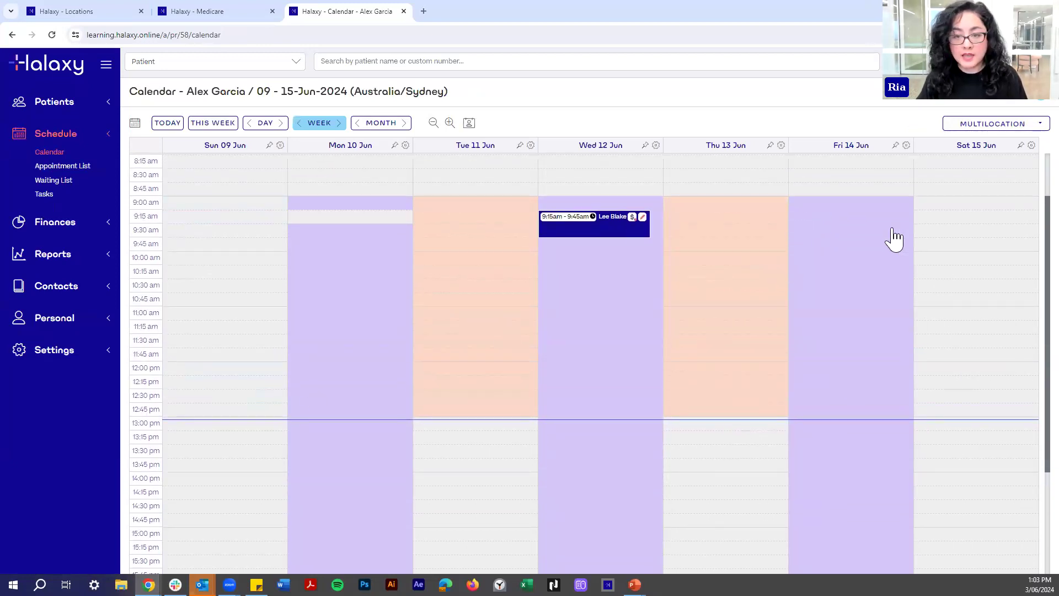
{"action": "left_click", "coordinate": [847, 204]}
{"action": "left_click", "coordinate": [831, 207]}
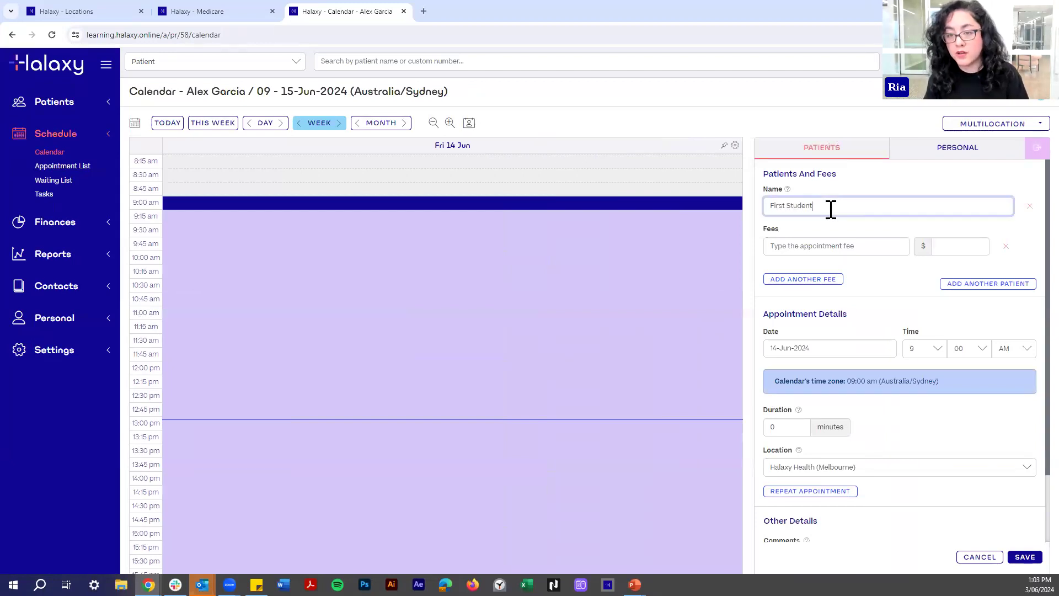
{"action": "left_click", "coordinate": [842, 223]}
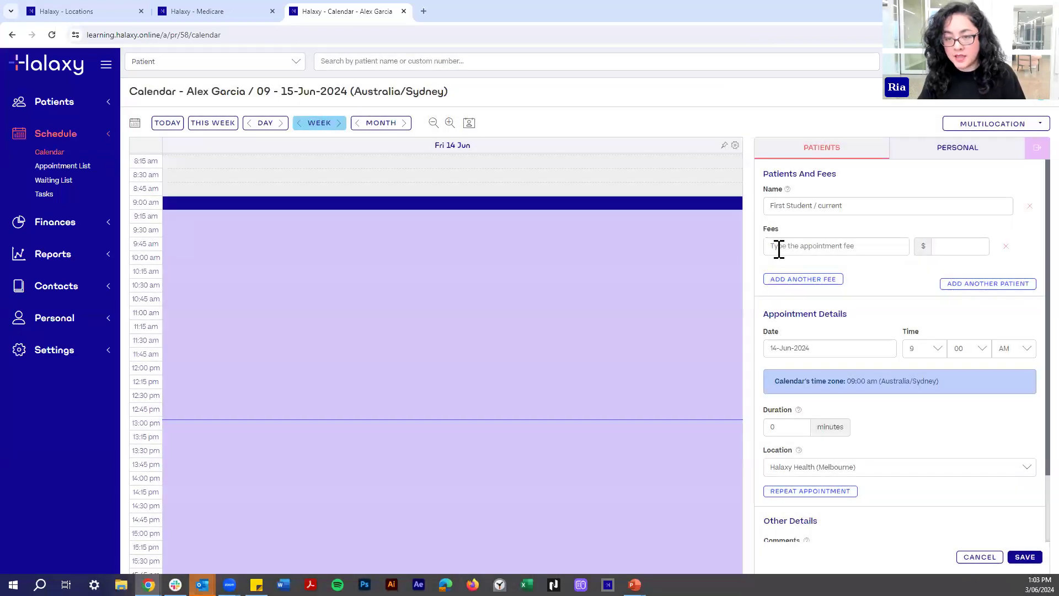
{"action": "left_click", "coordinate": [779, 248]}
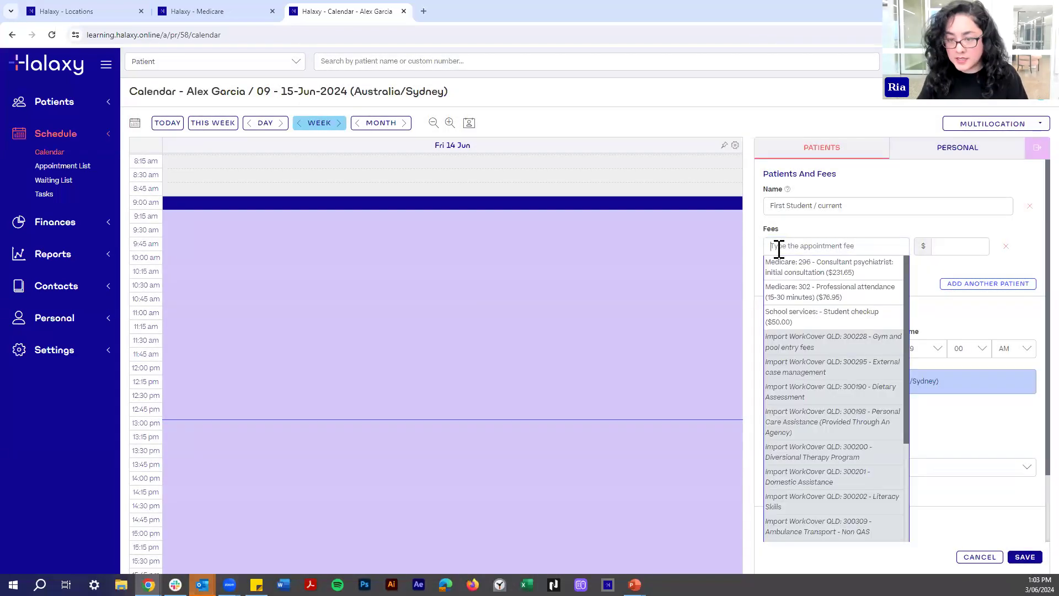
{"action": "left_click", "coordinate": [808, 325]}
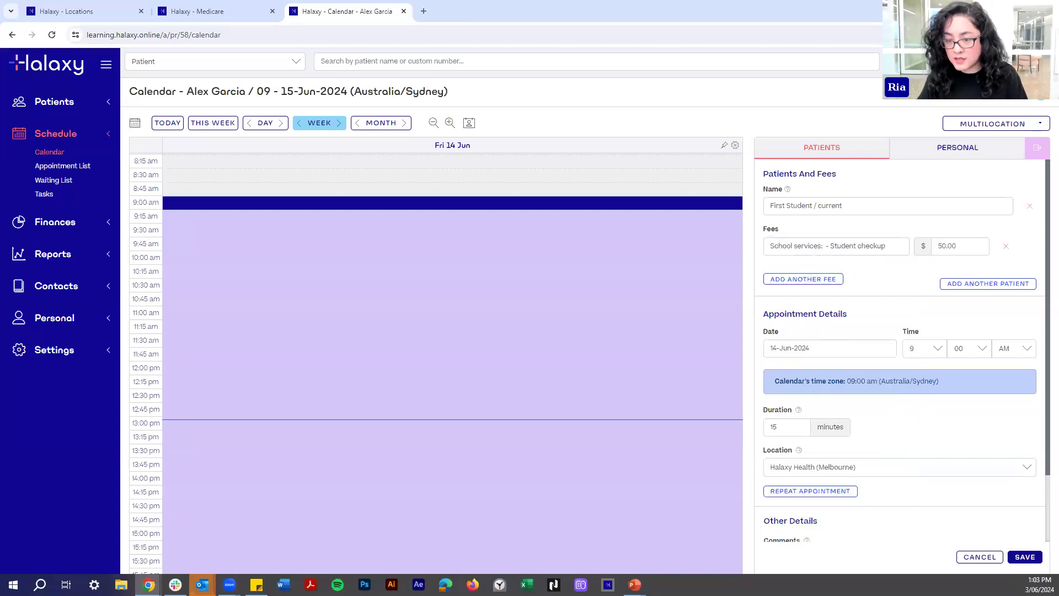
{"action": "left_click", "coordinate": [1026, 558]}
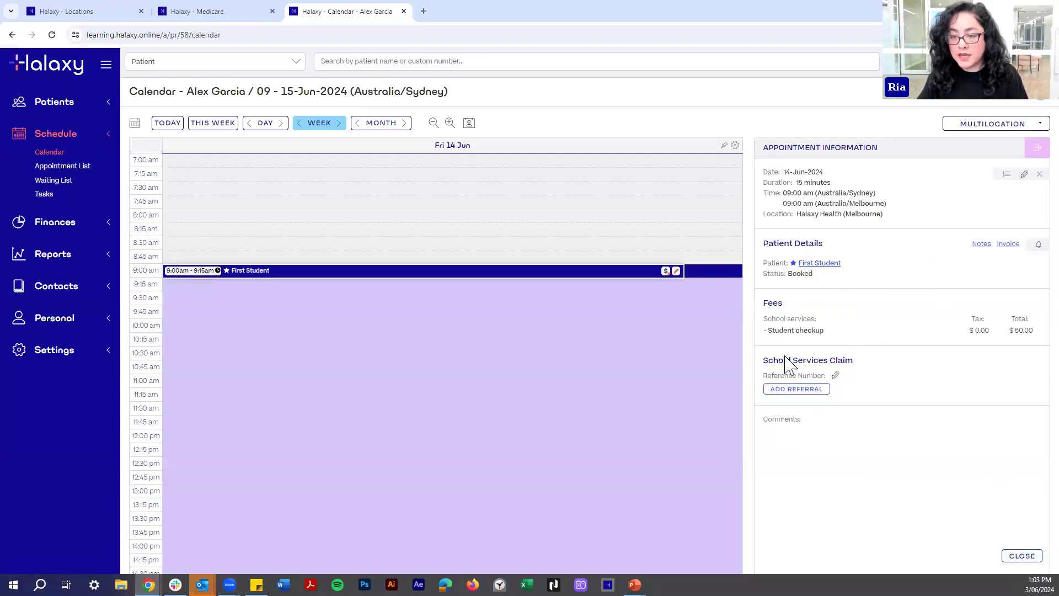
Bill the School Services claim to new organisation Melbourne Grammar with a claim reference number.
{"action": "left_click", "coordinate": [835, 376]}
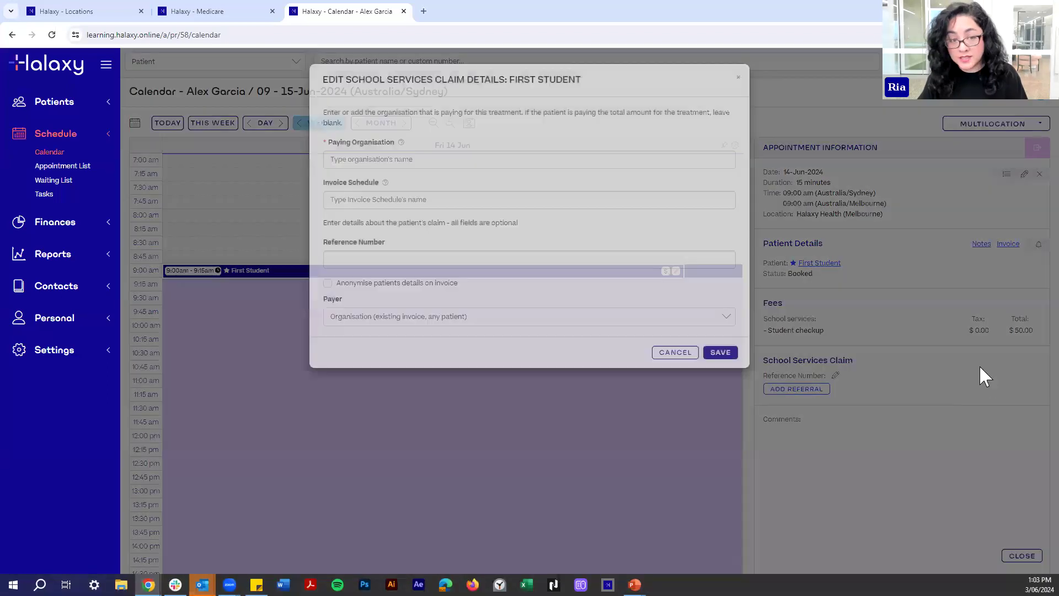
{"action": "left_click", "coordinate": [381, 166]}
{"action": "type", "text": "Melbourne Grammar"}
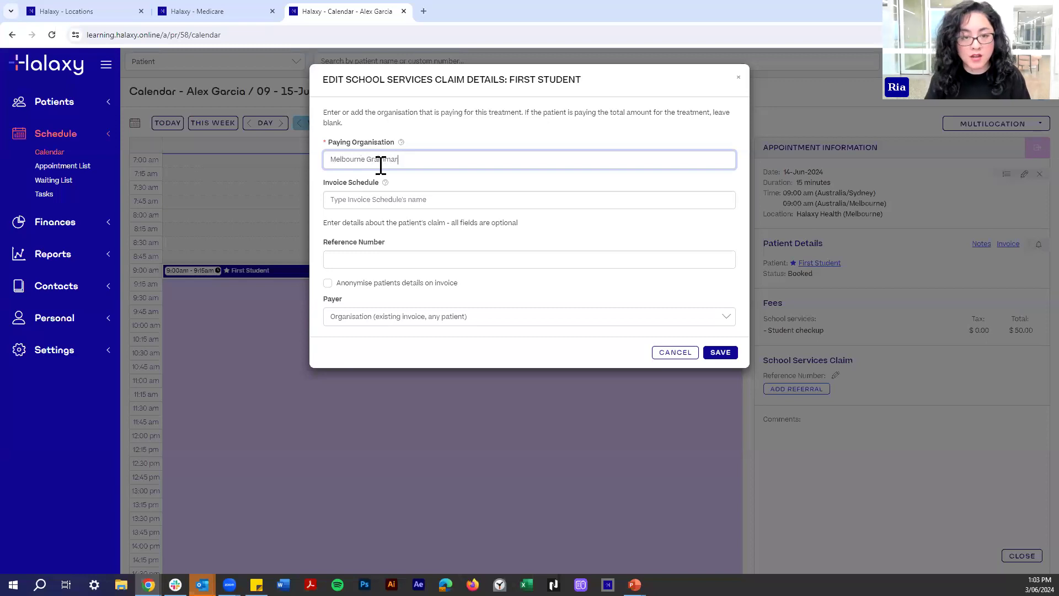
{"action": "left_click", "coordinate": [380, 174]}
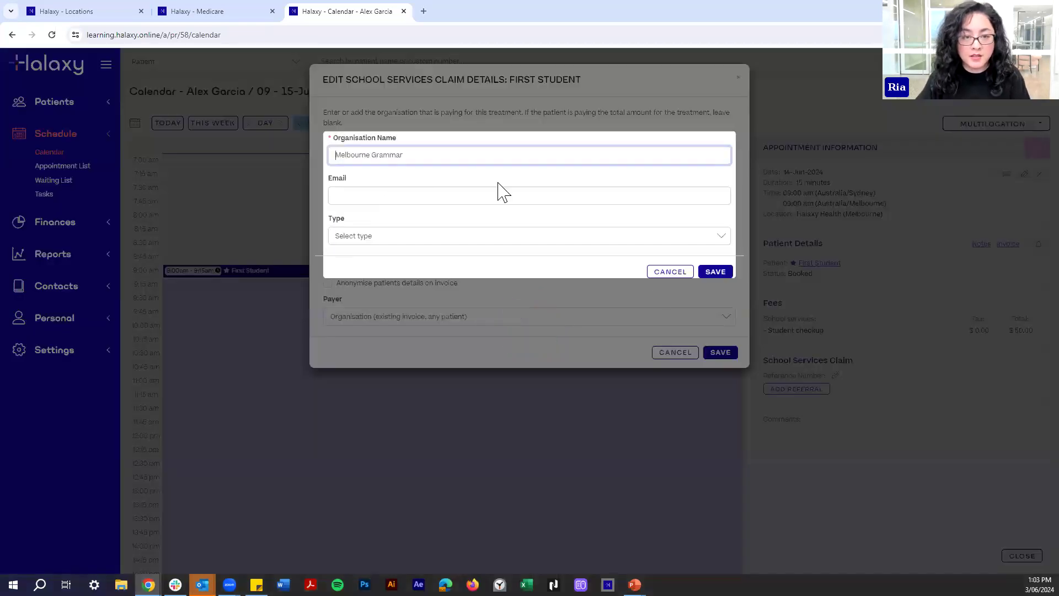
{"action": "left_click", "coordinate": [723, 267]}
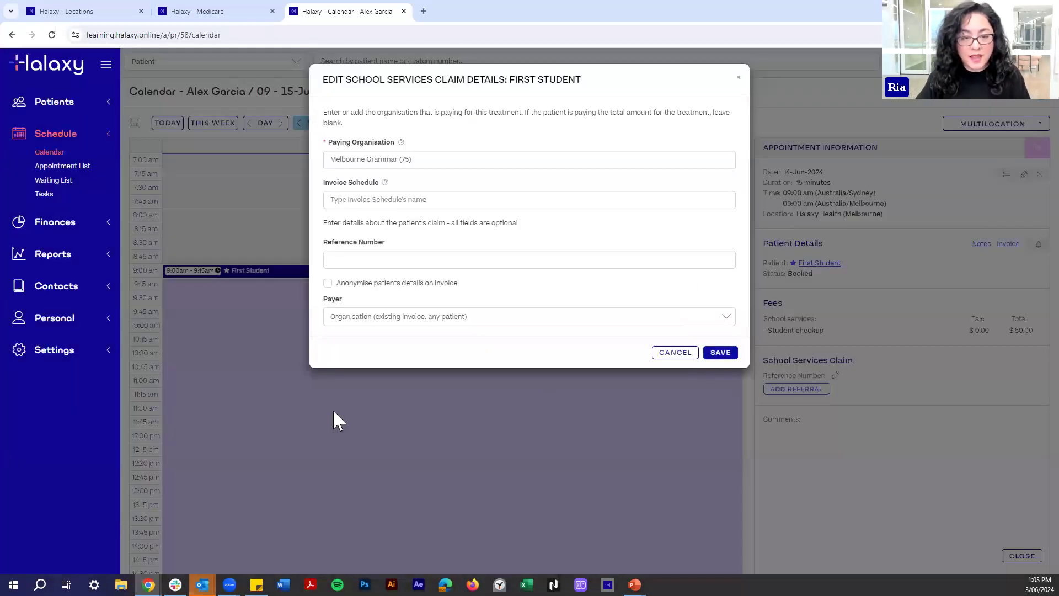
{"action": "left_click", "coordinate": [664, 268]}
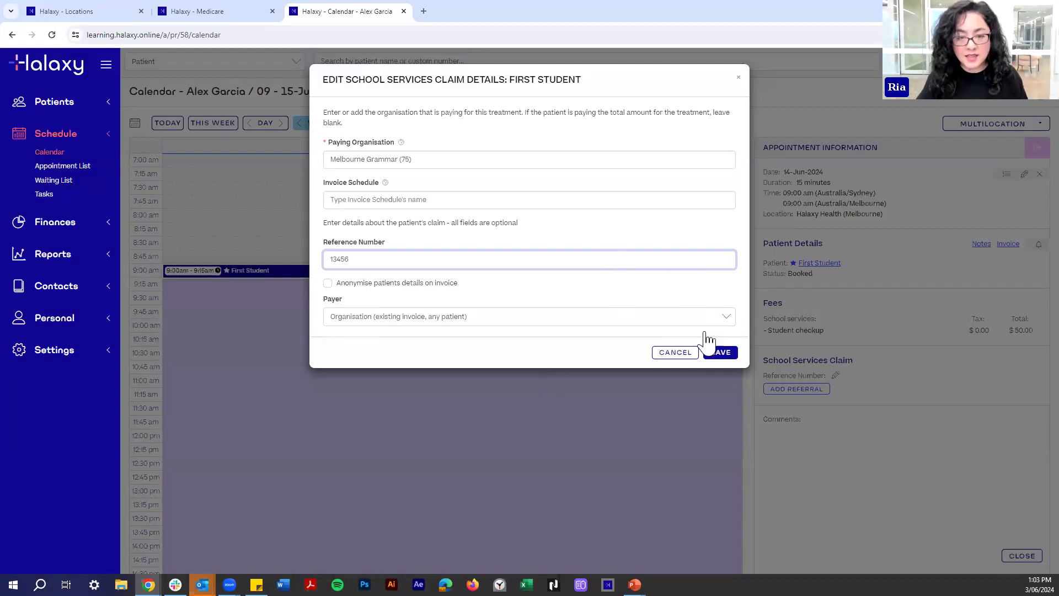
{"action": "left_click", "coordinate": [721, 356]}
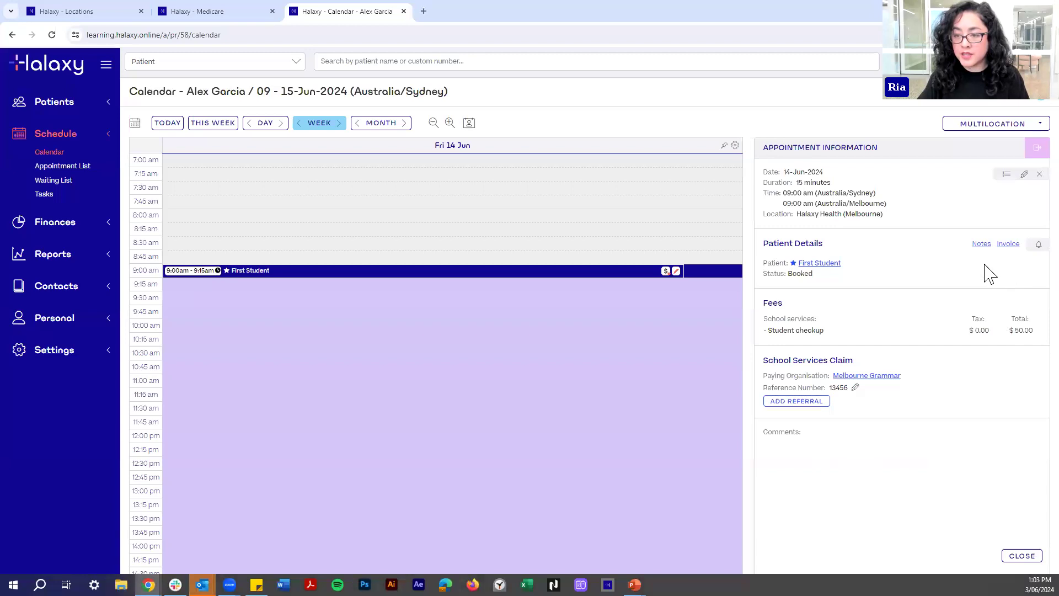
{"action": "left_click", "coordinate": [1012, 247]}
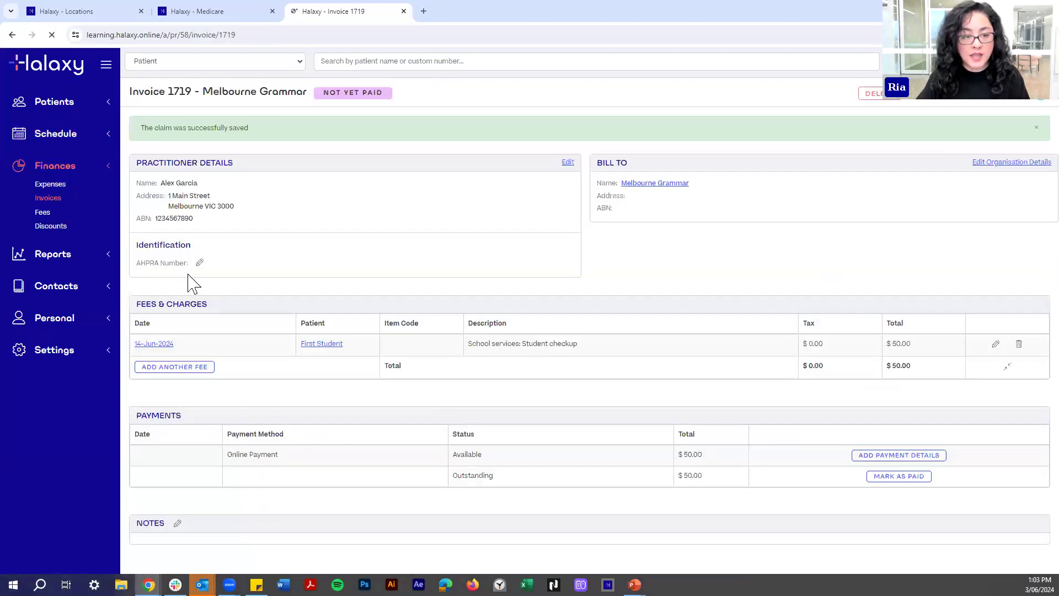
Enter the practitioner's AHPRA registration number on invoice 1719 and save it.
{"action": "left_click_drag", "start_coordinate": [143, 267], "coordinate": [172, 275]}
{"action": "left_click", "coordinate": [158, 261]}
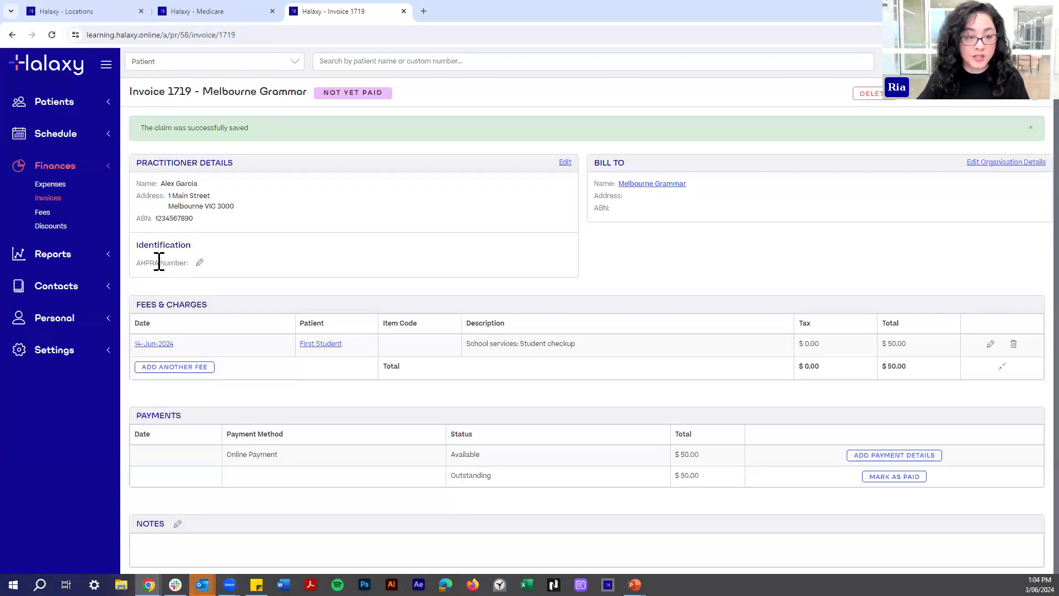
{"action": "left_click", "coordinate": [558, 349]}
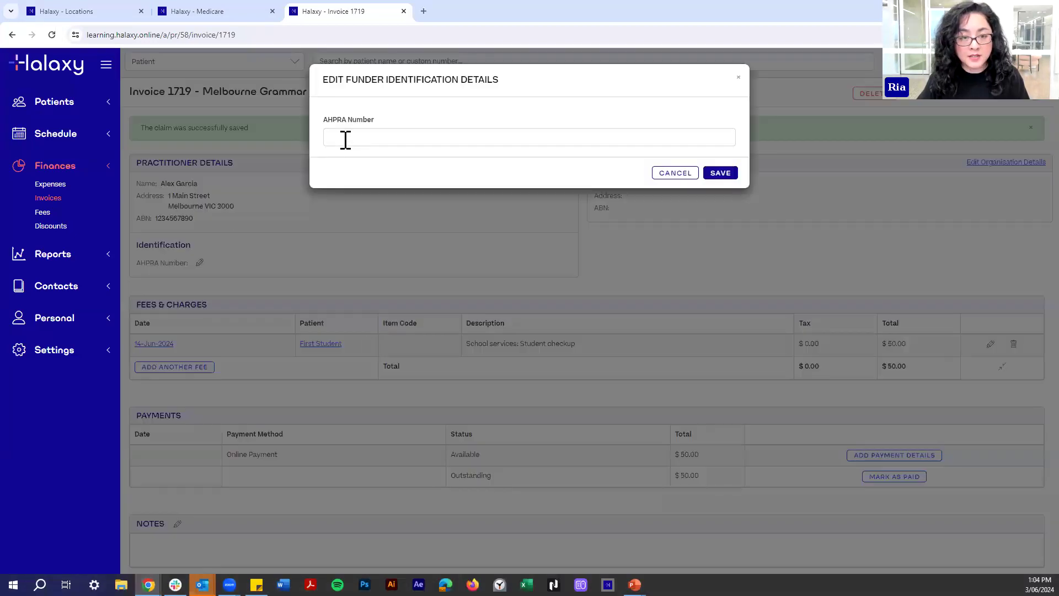
{"action": "left_click", "coordinate": [345, 139]}
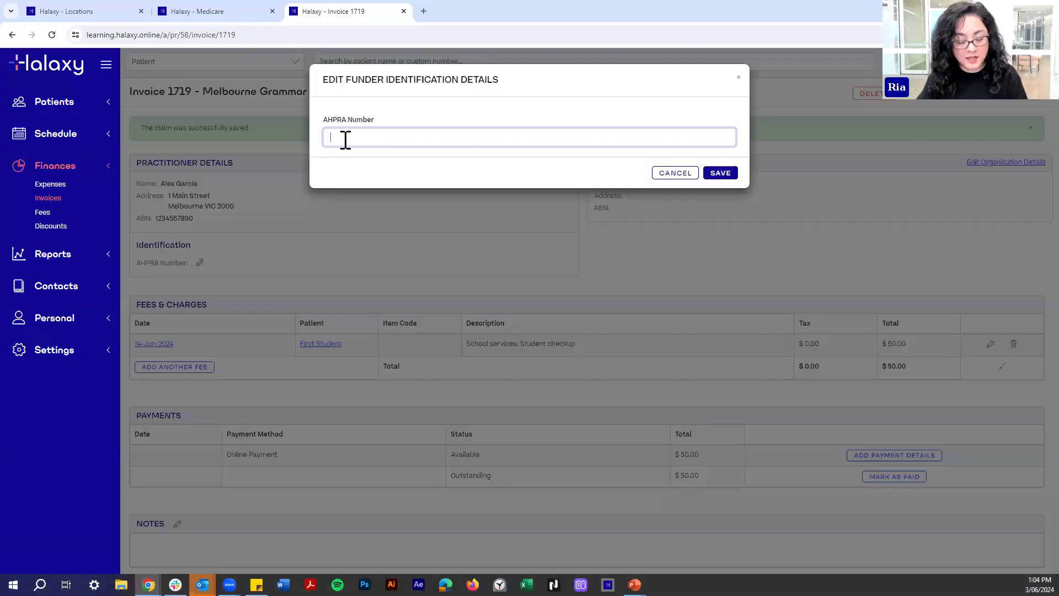
{"action": "type", "text": "123456X"}
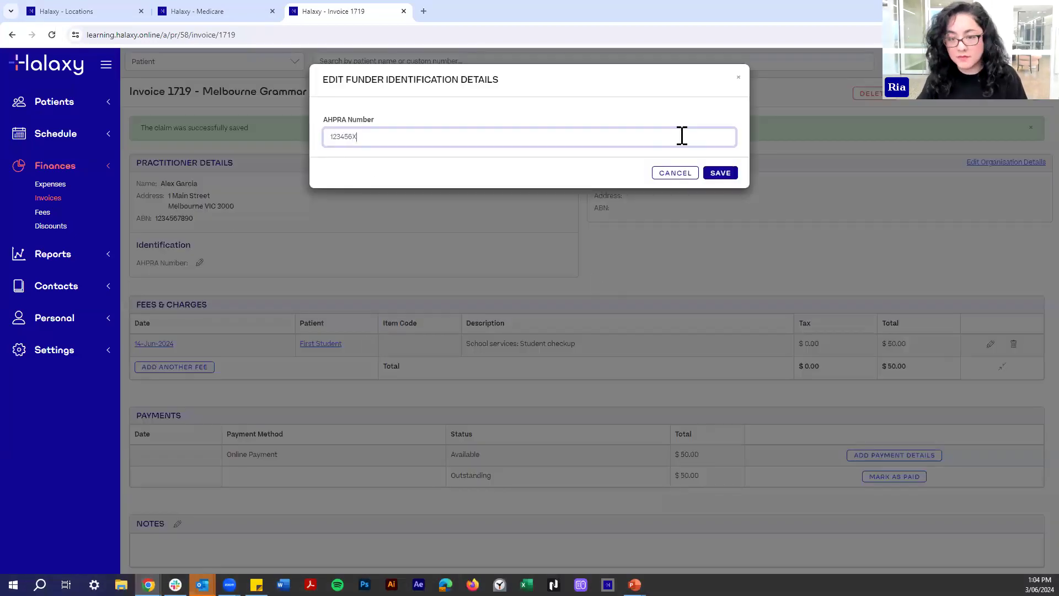
{"action": "left_click", "coordinate": [726, 175]}
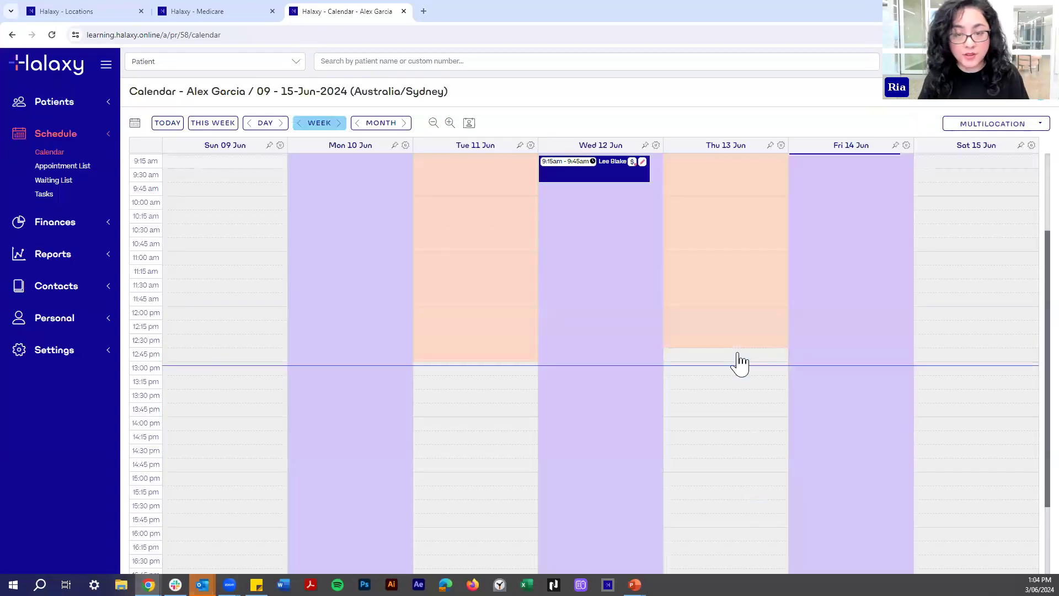
Book new patient 'Second Student' at 9:15 on Fri 14 Jun with the Student checkup fee.
{"action": "scroll", "coordinate": [796, 333], "scroll_direction": "up", "scroll_amount": 1}
{"action": "left_click", "coordinate": [823, 286]}
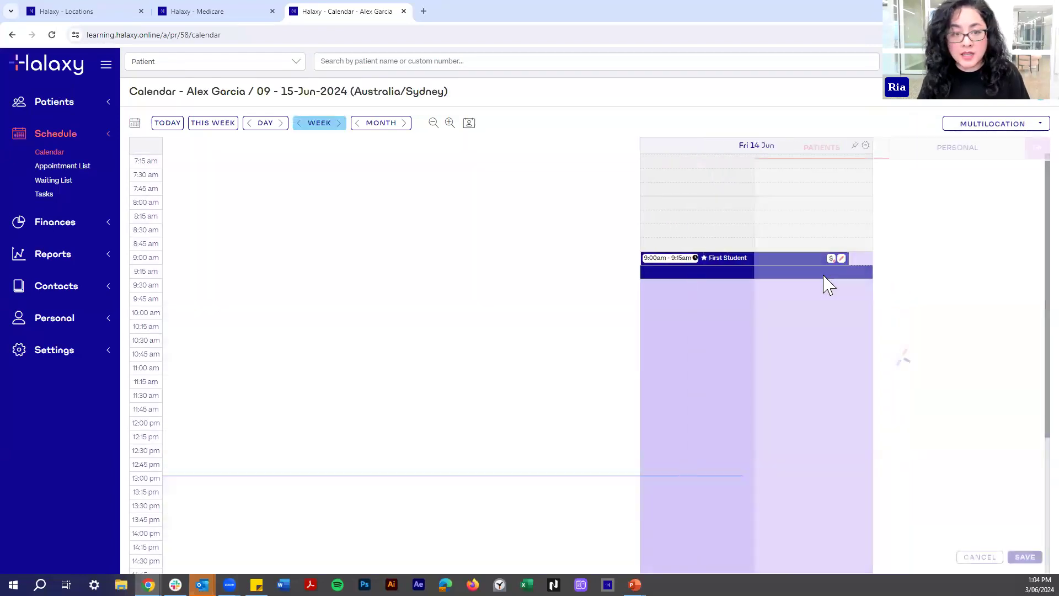
{"action": "left_click", "coordinate": [809, 206]}
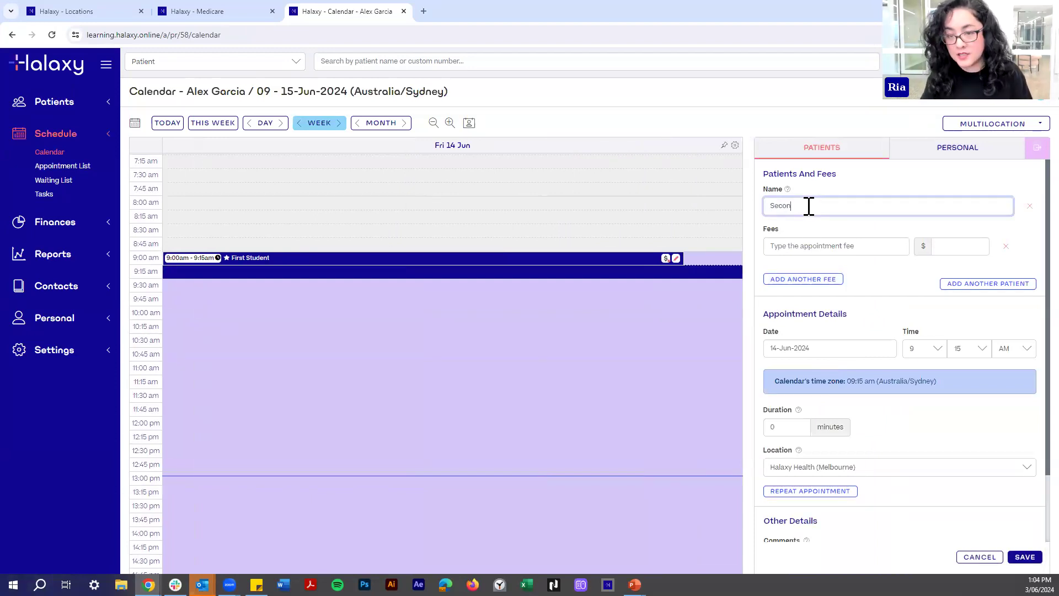
{"action": "type", "text": "Second Student"}
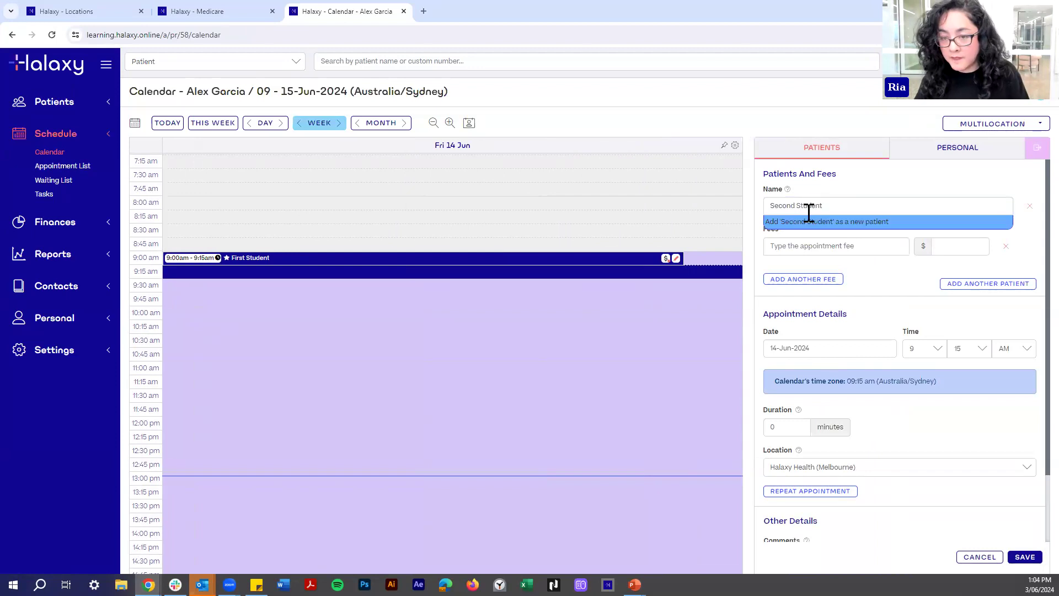
{"action": "left_click", "coordinate": [809, 226]}
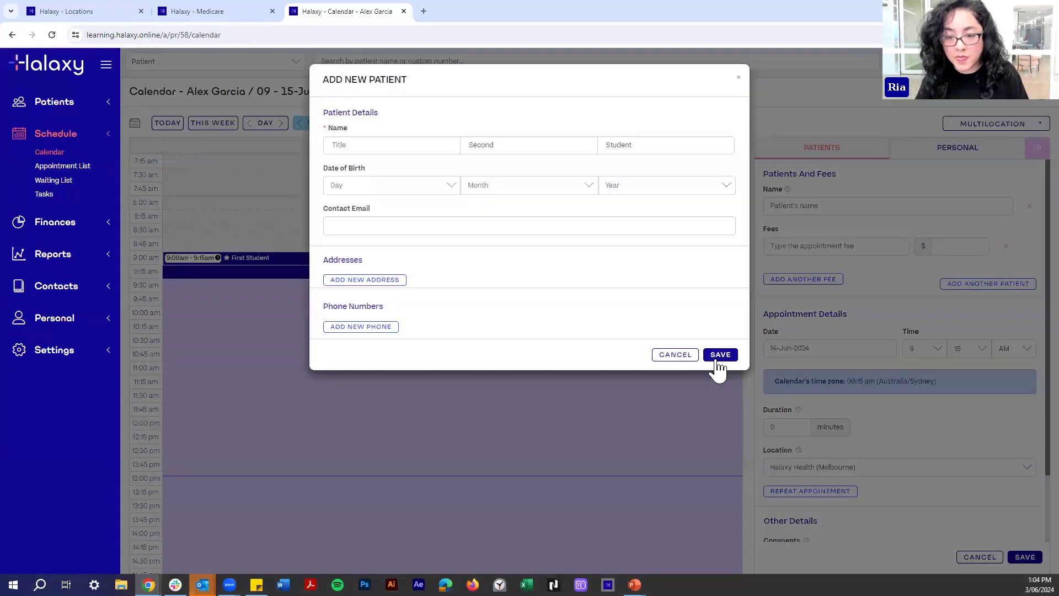
{"action": "left_click", "coordinate": [718, 358]}
{"action": "left_click", "coordinate": [788, 246]}
{"action": "left_click", "coordinate": [797, 316]}
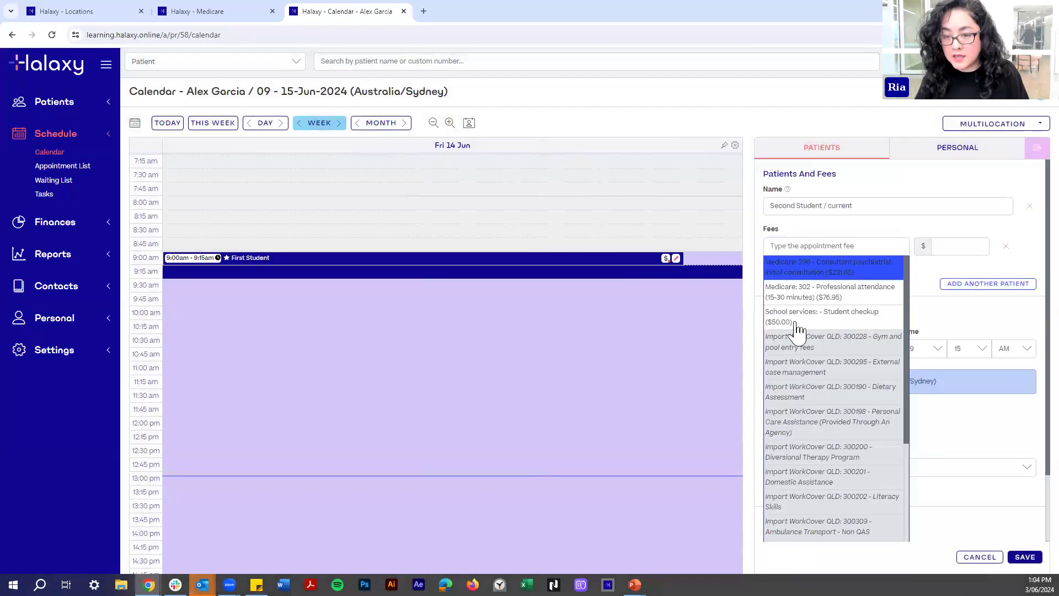
{"action": "left_click", "coordinate": [1025, 557]}
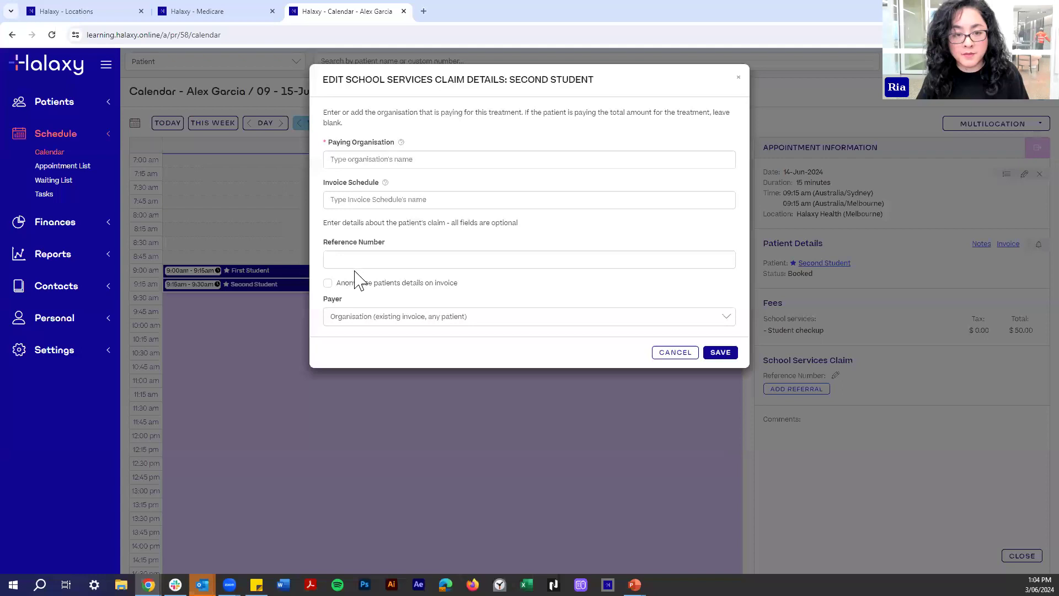
Save the claim with a reference number and review invoice 1720's school services claim.
{"action": "left_click", "coordinate": [352, 261]}
{"action": "type", "text": "345456"}
{"action": "left_click", "coordinate": [721, 354]}
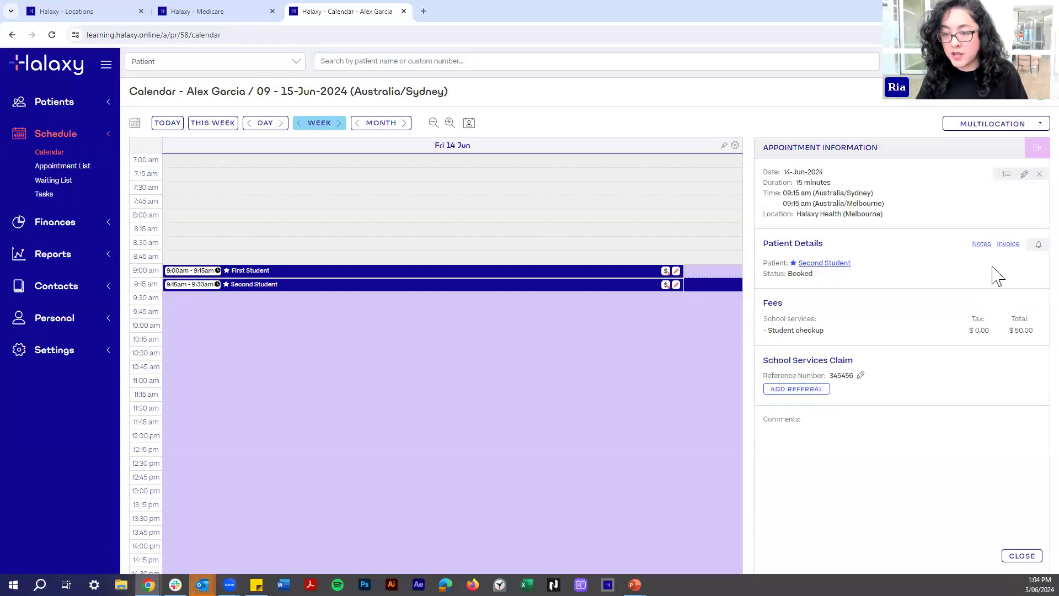
{"action": "left_click", "coordinate": [1007, 245]}
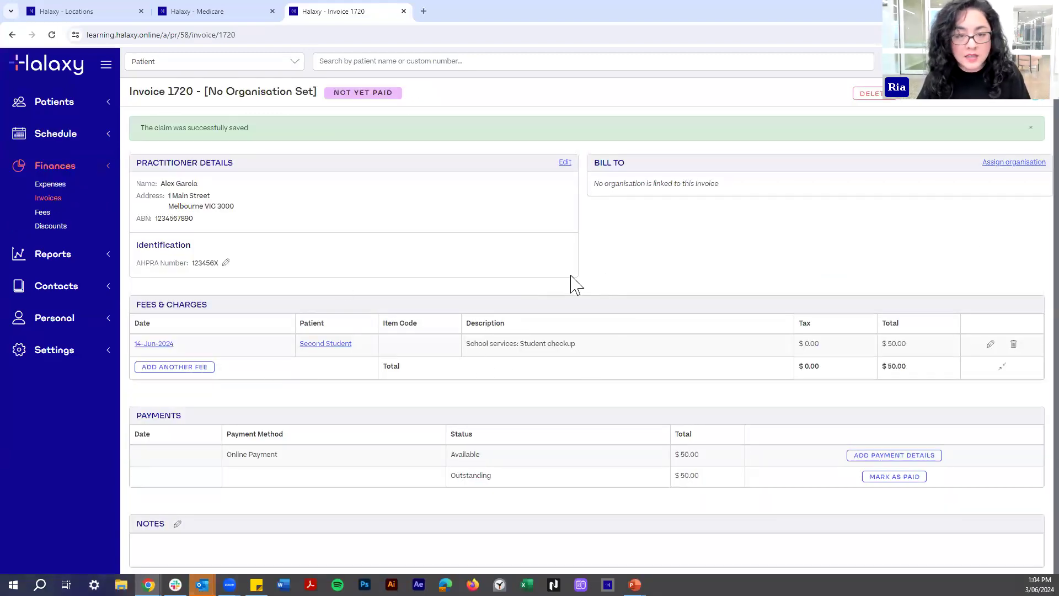
{"action": "left_click", "coordinate": [305, 344]}
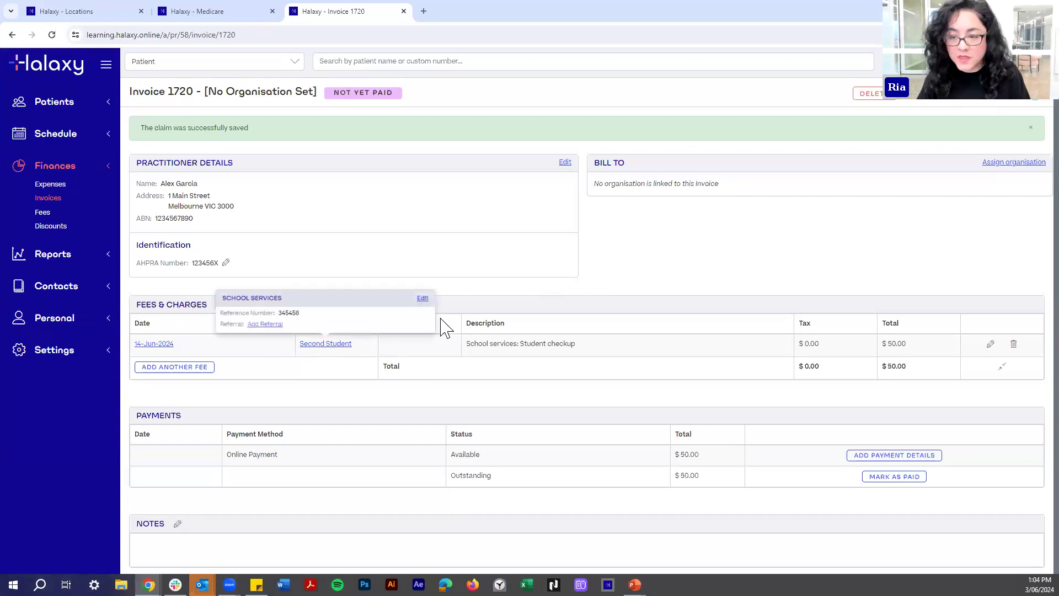
{"action": "left_click", "coordinate": [52, 72]}
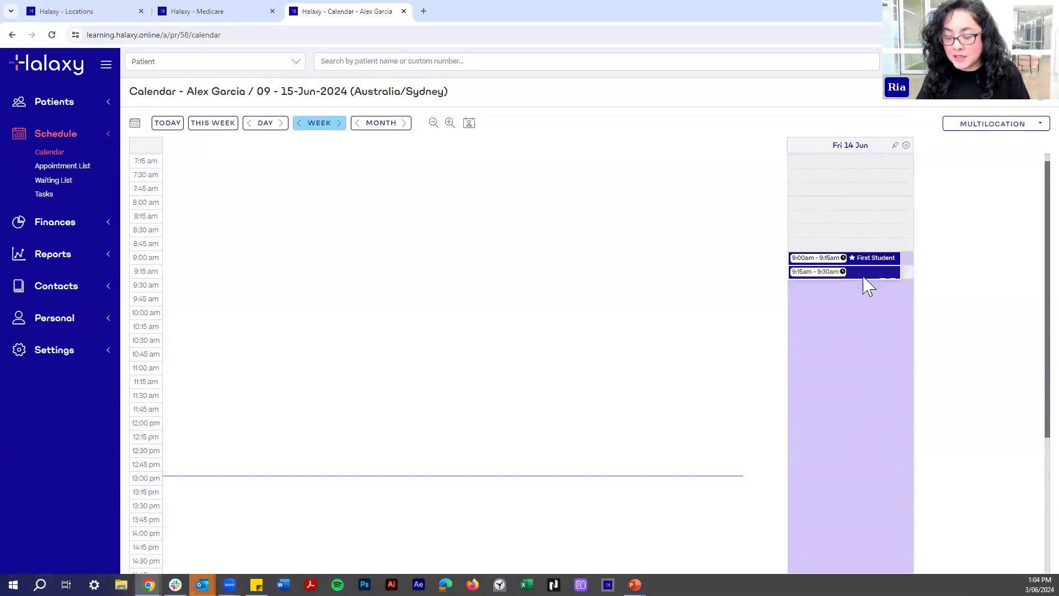
Delete Second Student's 9:15 appointment on Fri 14 Jun.
{"action": "left_click", "coordinate": [864, 276]}
{"action": "left_click", "coordinate": [1031, 175]}
{"action": "left_click", "coordinate": [367, 170]}
{"action": "left_click", "coordinate": [712, 294]}
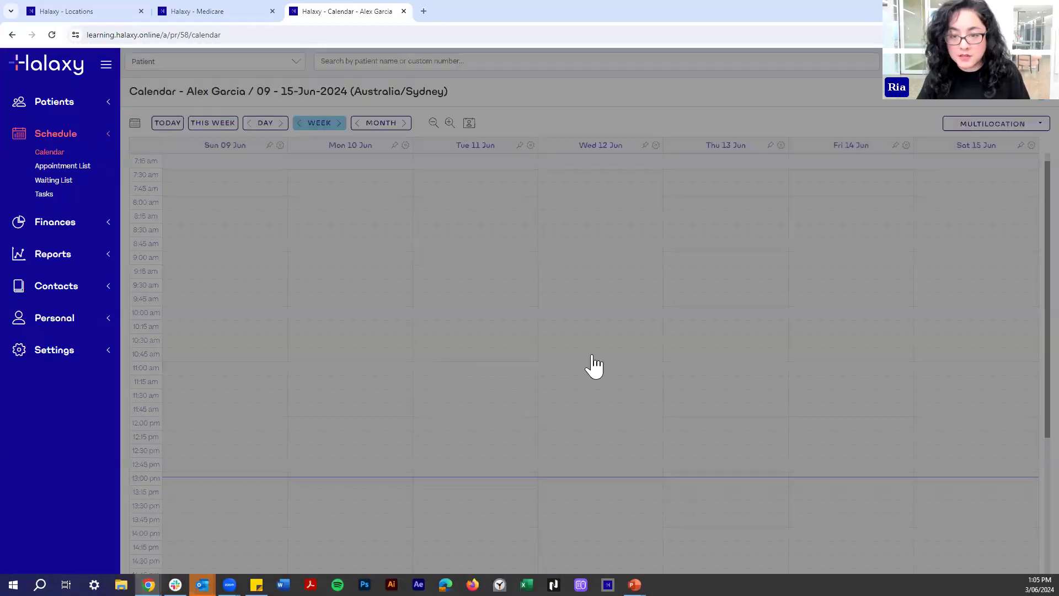
Rebook Second Student at 9:15 on Fri 14 Jun with the Student checkup fee.
{"action": "left_click", "coordinate": [816, 276]}
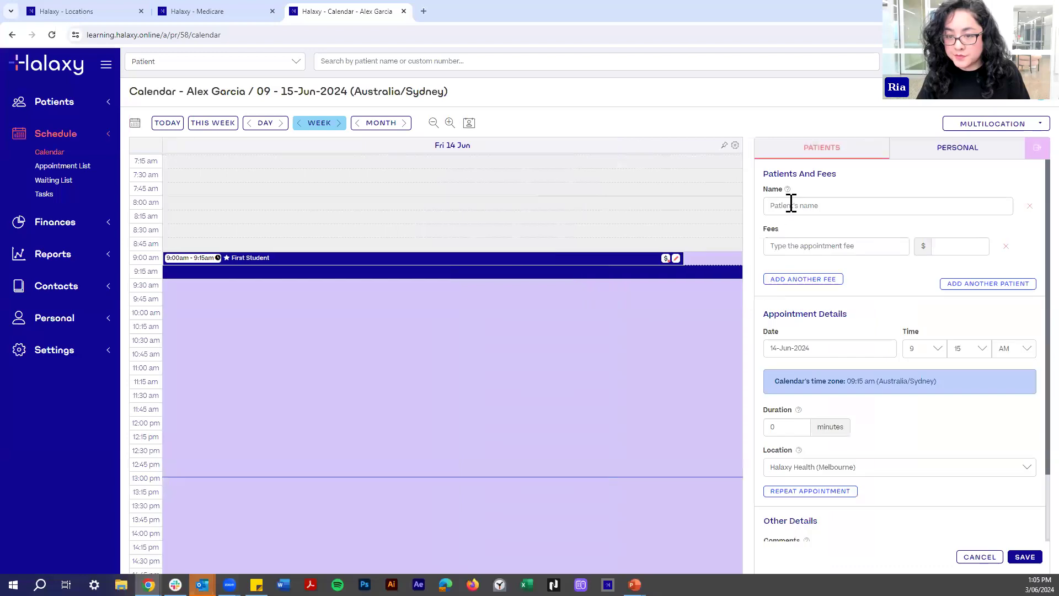
{"action": "left_click", "coordinate": [792, 203]}
{"action": "type", "text": "Second"}
{"action": "left_click", "coordinate": [836, 237]}
{"action": "left_click", "coordinate": [832, 251]}
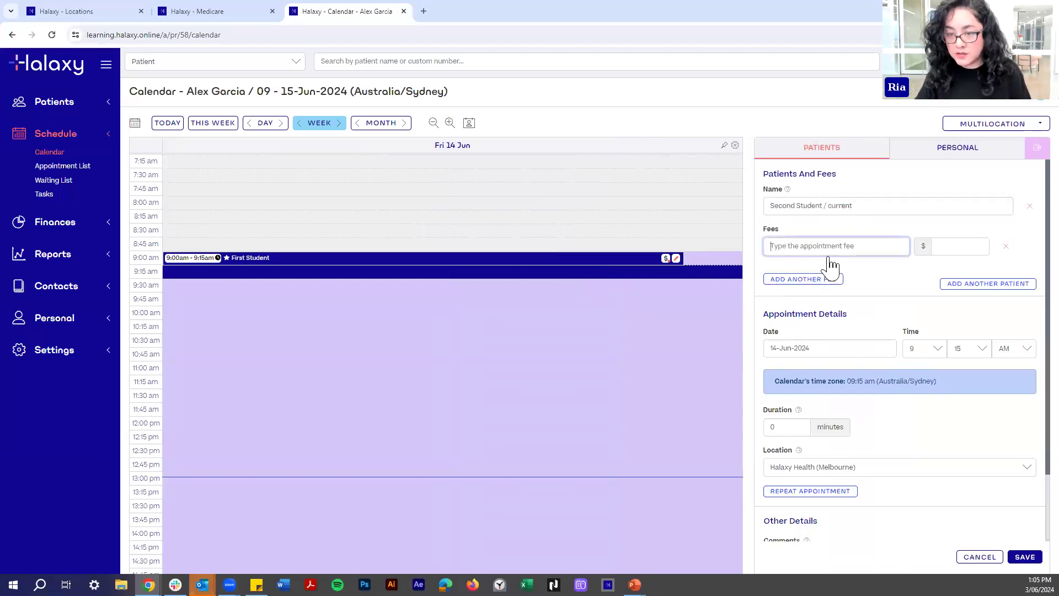
{"action": "left_click", "coordinate": [821, 309]}
{"action": "left_click", "coordinate": [1021, 558]}
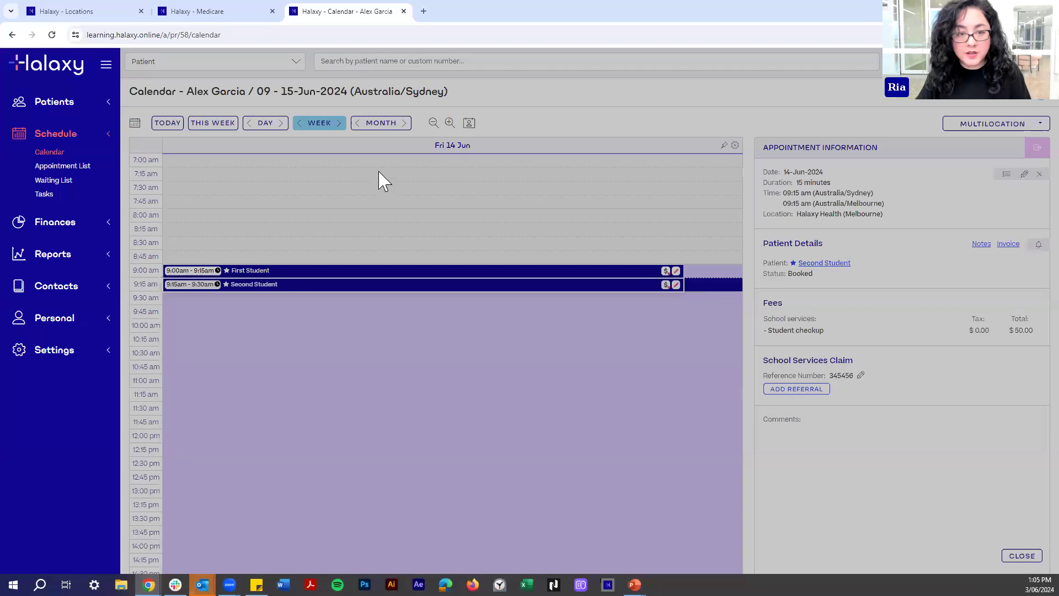
Set the claim's paying organisation to Melbourne Grammar and save it.
{"action": "type", "text": "Melbou"}
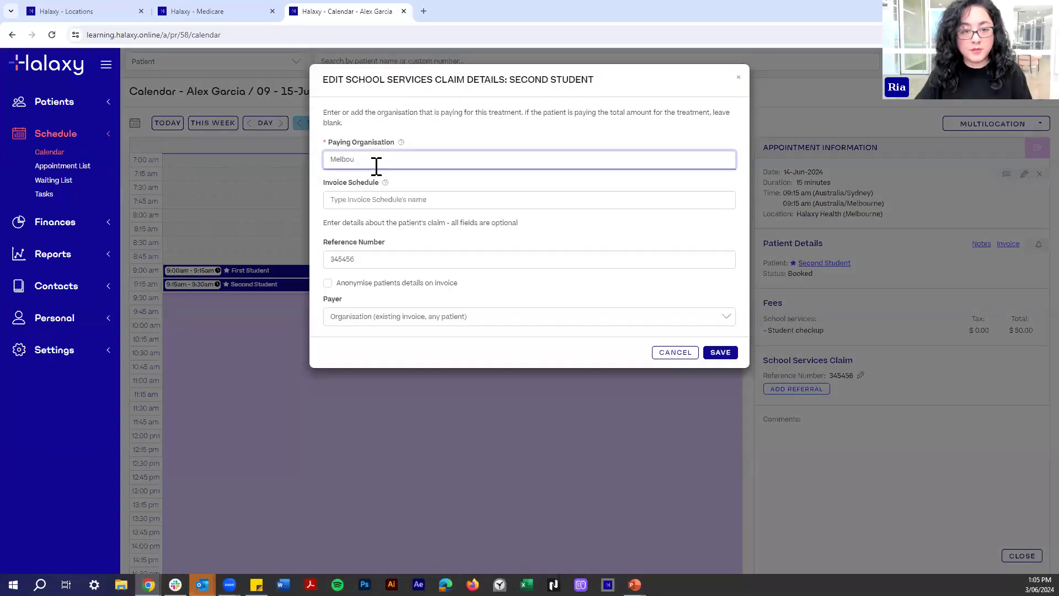
{"action": "left_click", "coordinate": [364, 187]}
{"action": "left_click", "coordinate": [719, 353]}
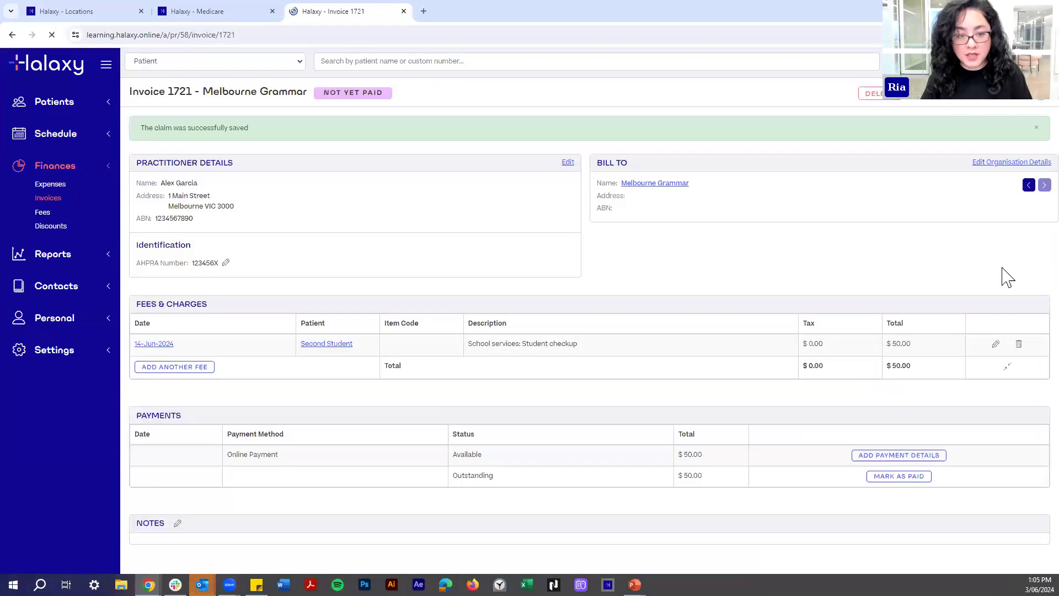
{"action": "mouse_move", "coordinate": [282, 367]}
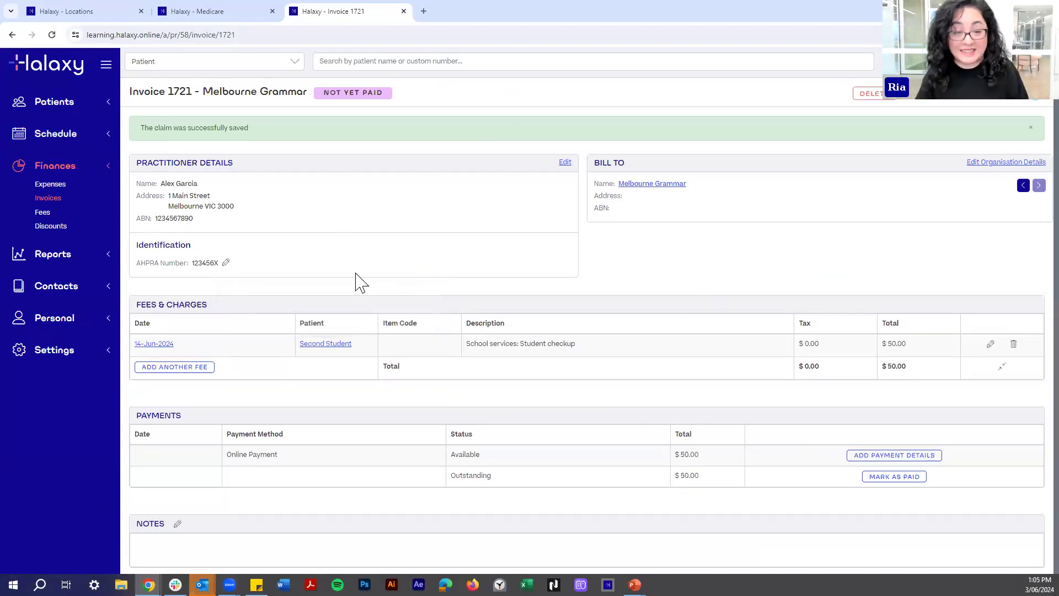
{"action": "left_click", "coordinate": [55, 102]}
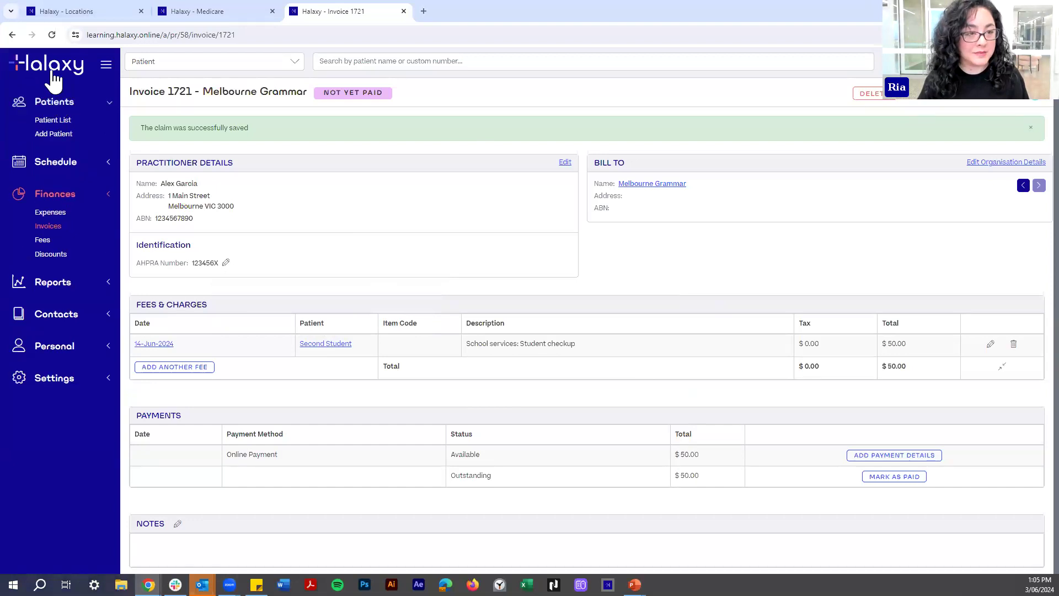
Book First Student at 9:00 on Fri 07 Jun with the Student checkup fee.
{"action": "left_click", "coordinate": [54, 78]}
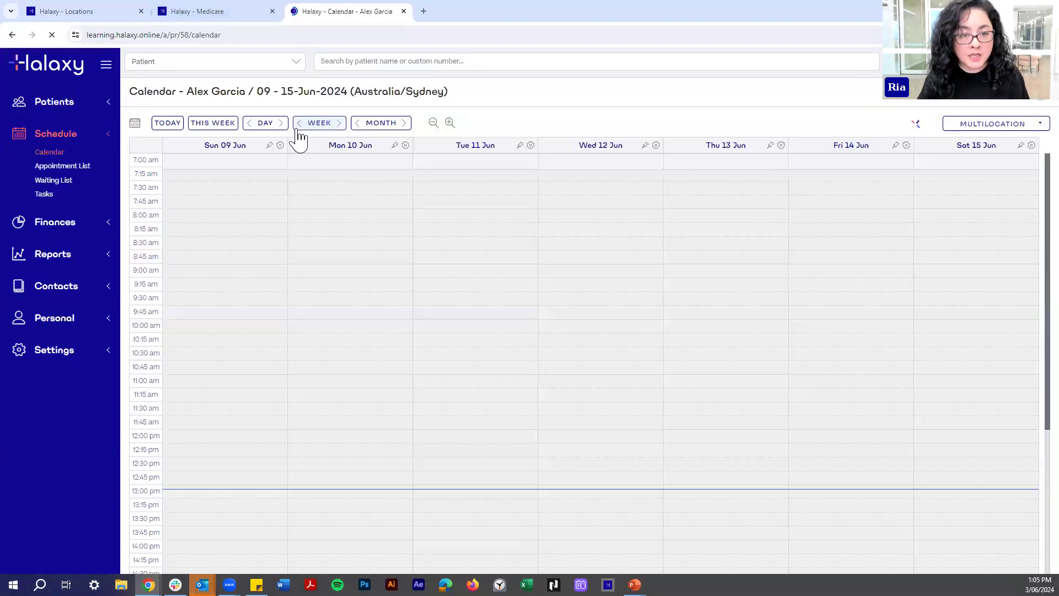
{"action": "left_click", "coordinate": [299, 123]}
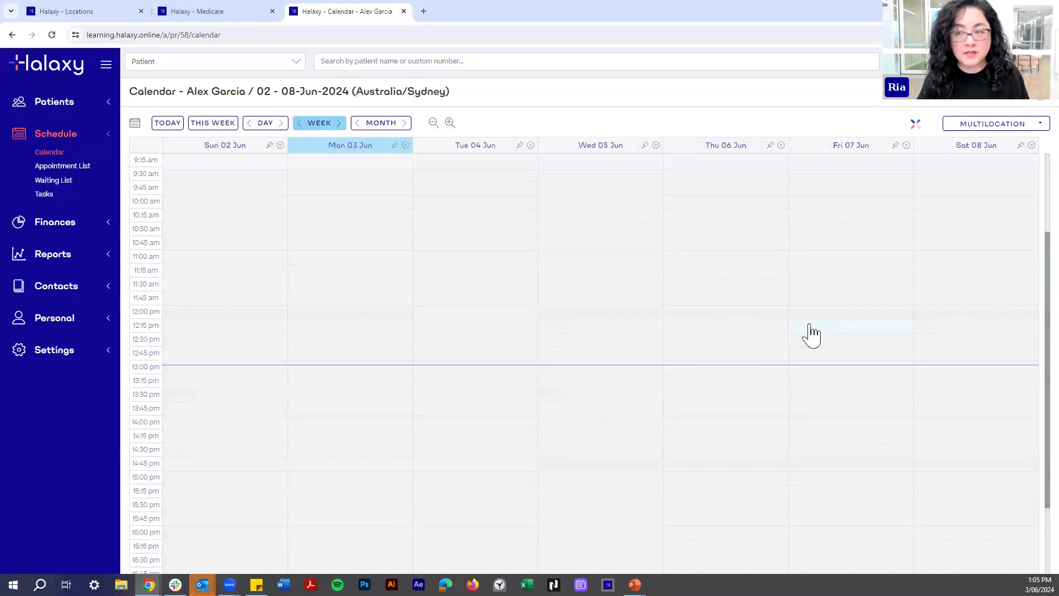
{"action": "scroll", "coordinate": [414, 182], "scroll_direction": "up", "scroll_amount": 3}
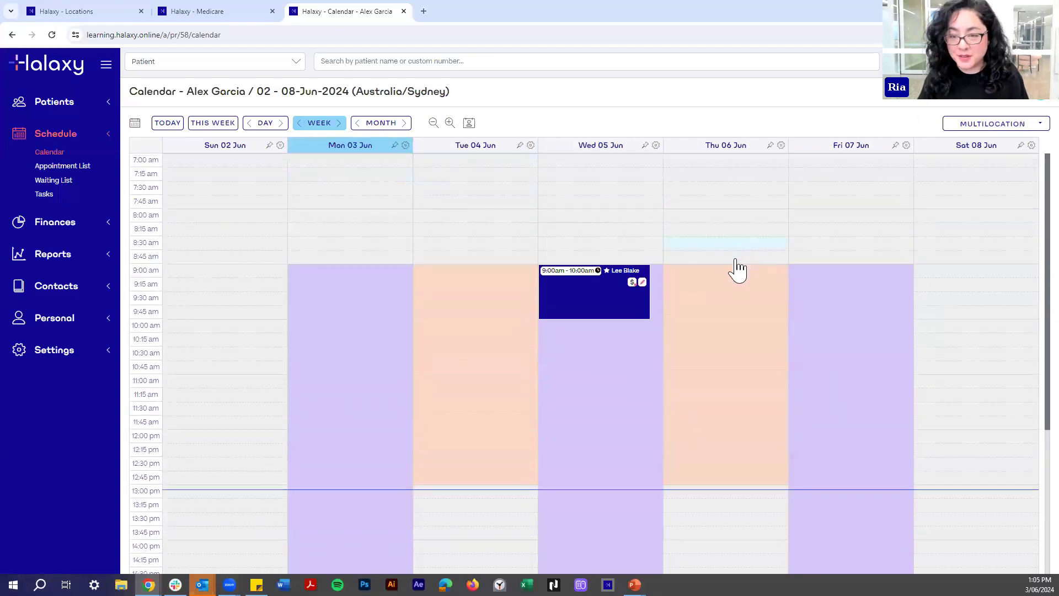
{"action": "left_click", "coordinate": [816, 279]}
{"action": "left_click", "coordinate": [796, 205]}
{"action": "type", "text": "First"}
{"action": "left_click", "coordinate": [797, 218]}
{"action": "left_click", "coordinate": [804, 247]}
{"action": "left_click", "coordinate": [813, 318]}
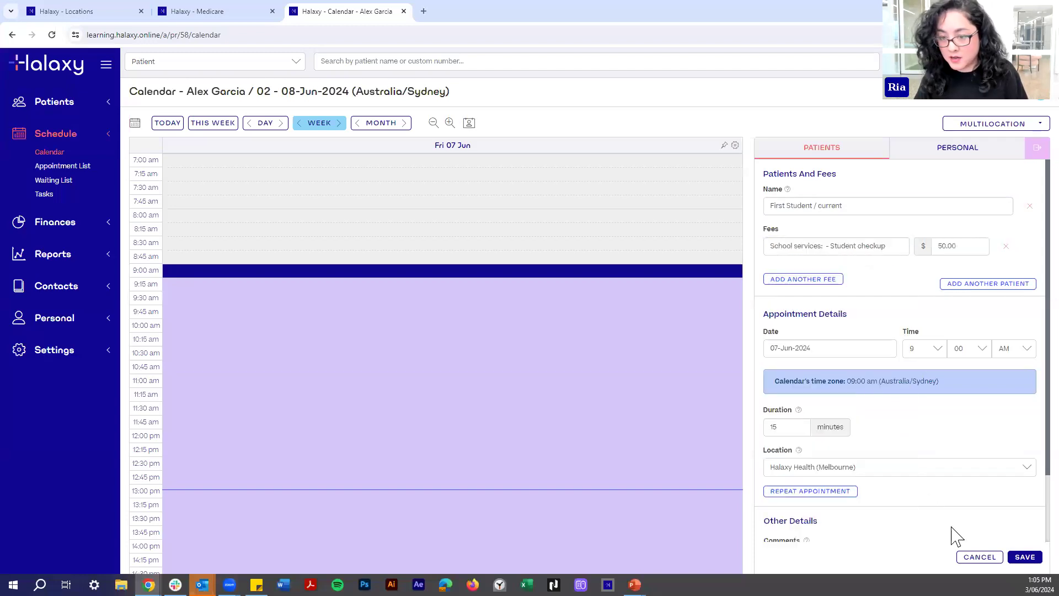
{"action": "left_click", "coordinate": [1024, 558]}
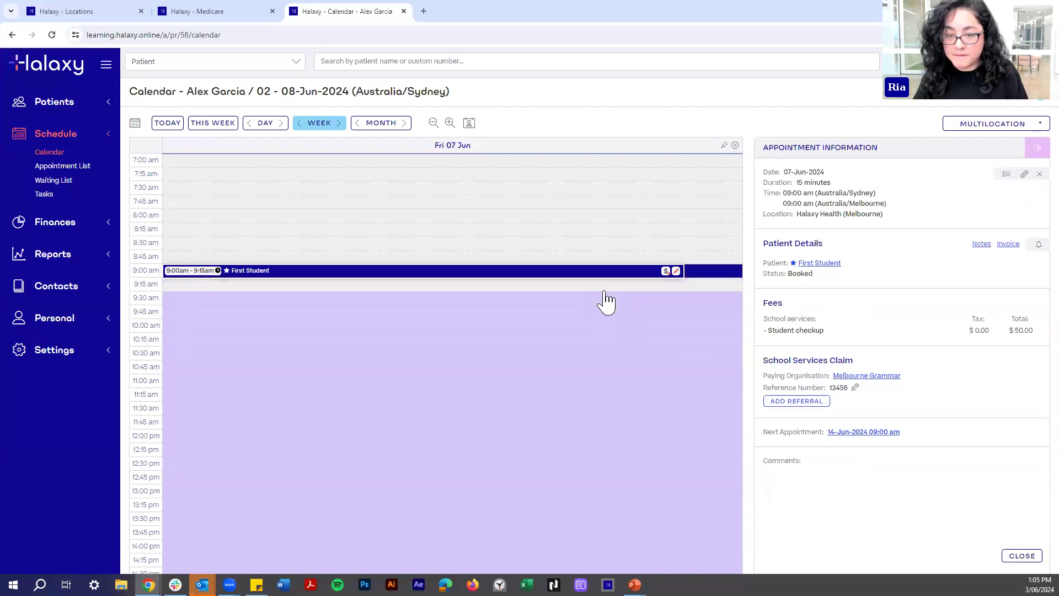
Book Second Student at 9:15 on Fri 07 Jun for a Student checkup, joining invoice 1719.
{"action": "left_click", "coordinate": [605, 289]}
{"action": "left_click", "coordinate": [818, 208]}
{"action": "type", "text": "Second"}
{"action": "left_click", "coordinate": [806, 220]}
{"action": "left_click", "coordinate": [785, 247]}
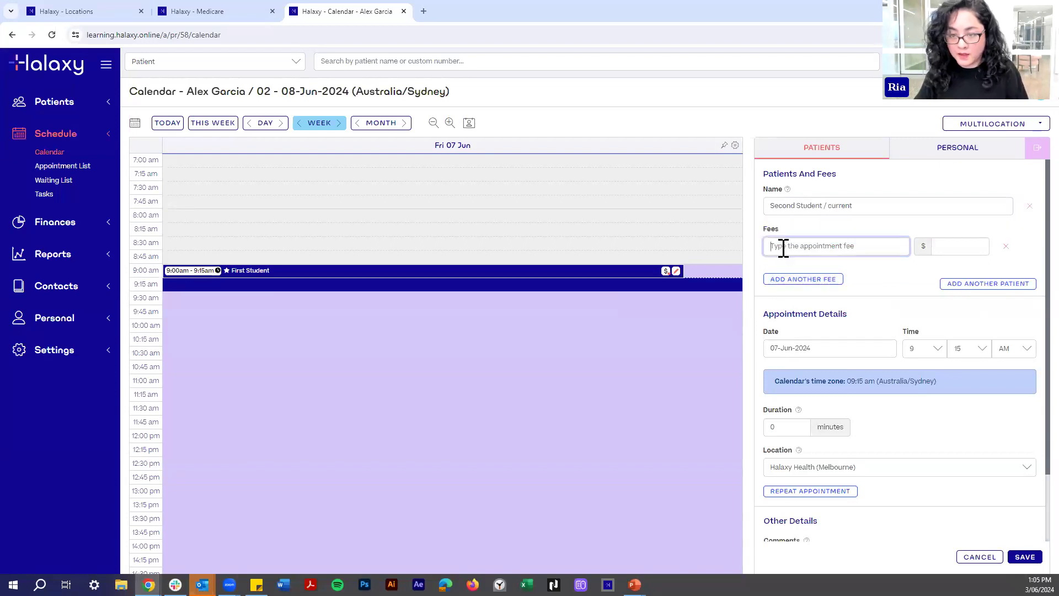
{"action": "left_click", "coordinate": [800, 325]}
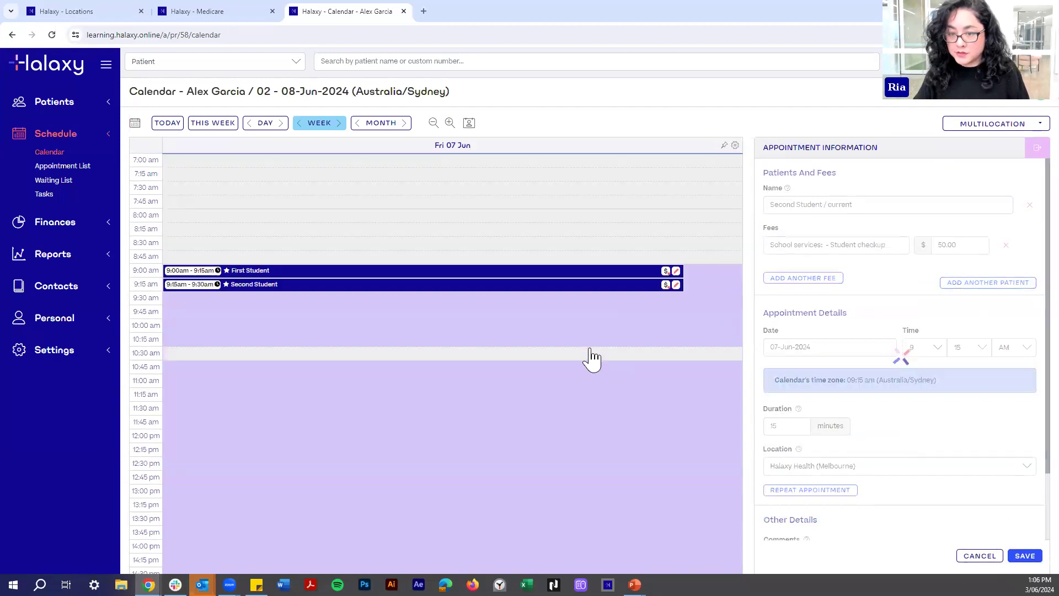
{"action": "left_click", "coordinate": [561, 272]}
{"action": "left_click", "coordinate": [1008, 244]}
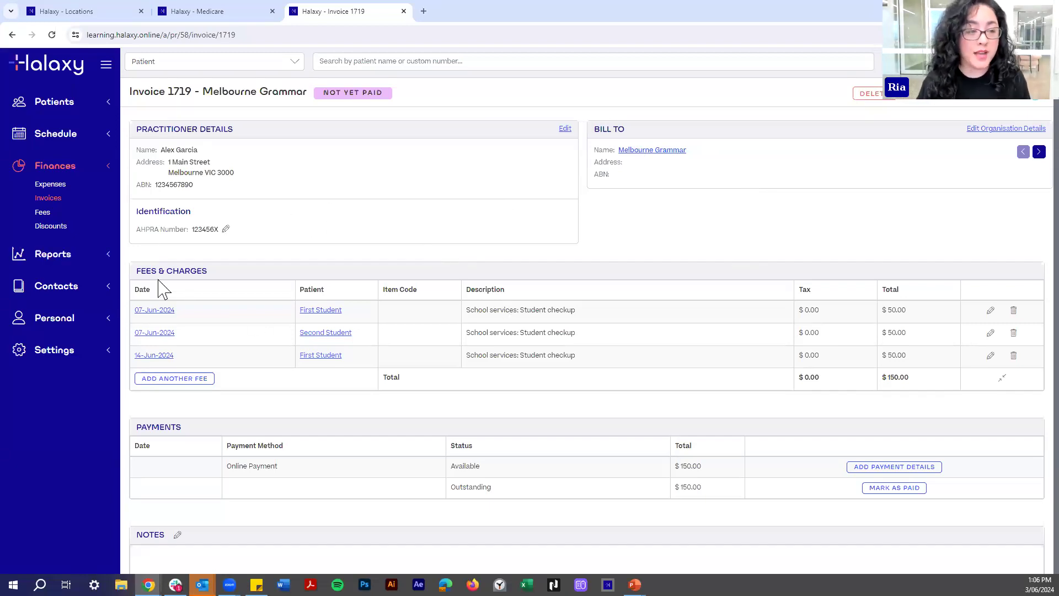
{"action": "left_click_drag", "start_coordinate": [139, 229], "coordinate": [208, 242]}
{"action": "left_click", "coordinate": [286, 238]}
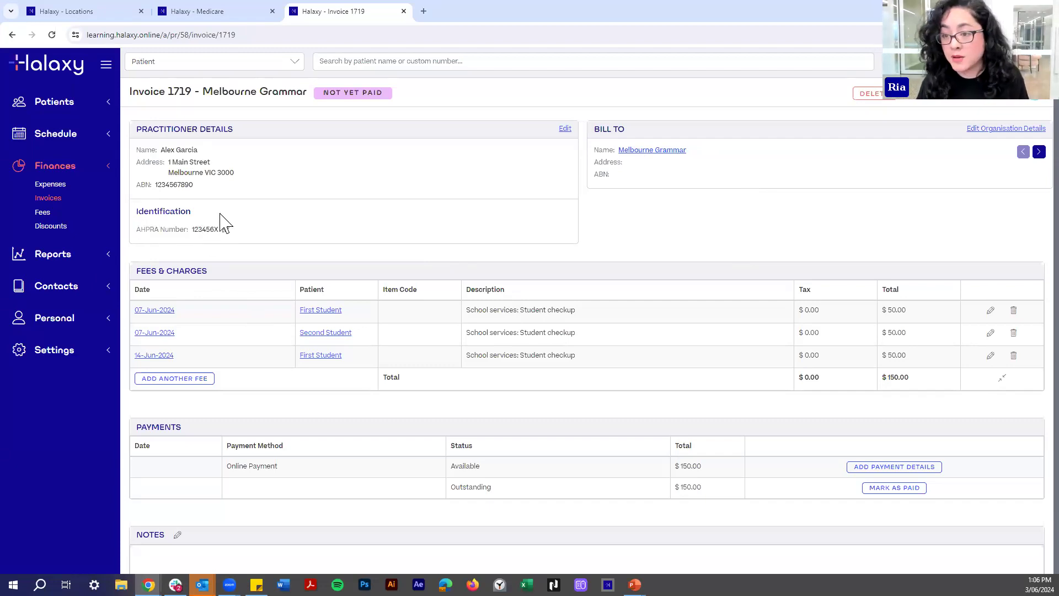
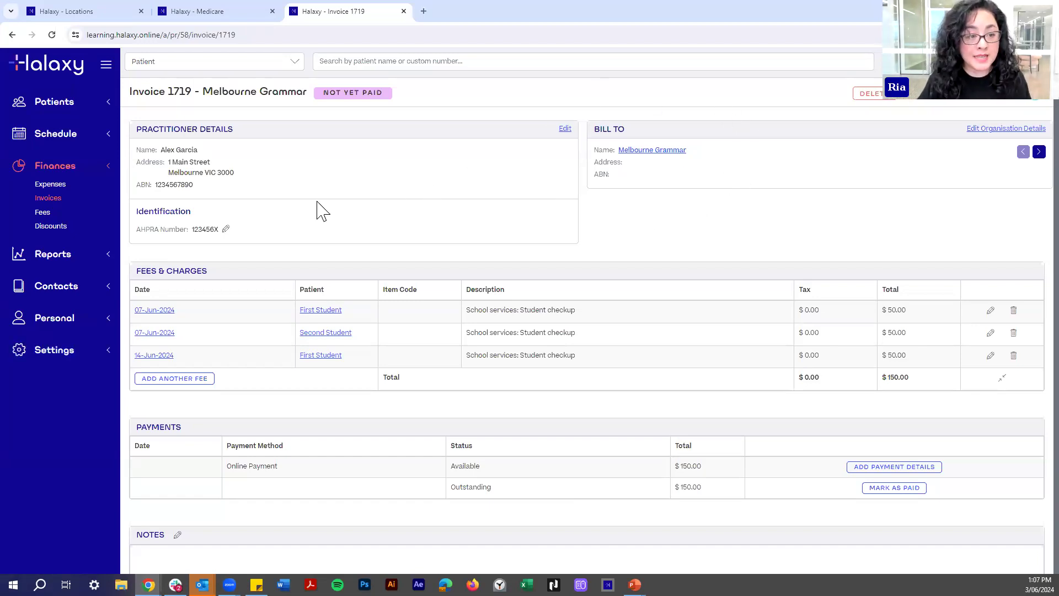
Expand Settings in the sidebar and go to the Payments settings page.
{"action": "left_click", "coordinate": [39, 354]}
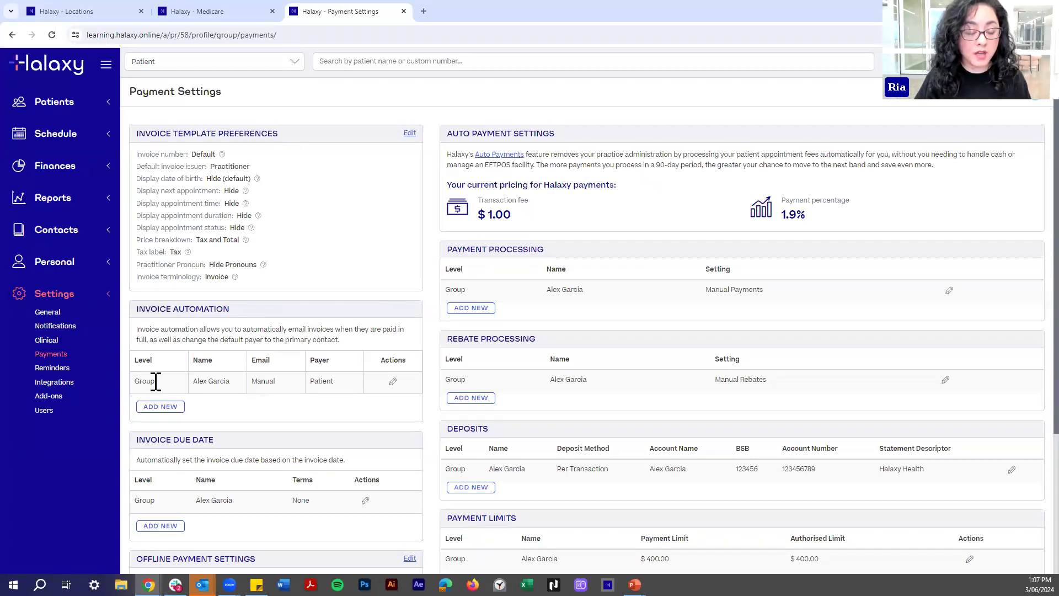
Open the Invoice Automation row for editing so the default payer can become Primary contact.
{"action": "left_click", "coordinate": [394, 383]}
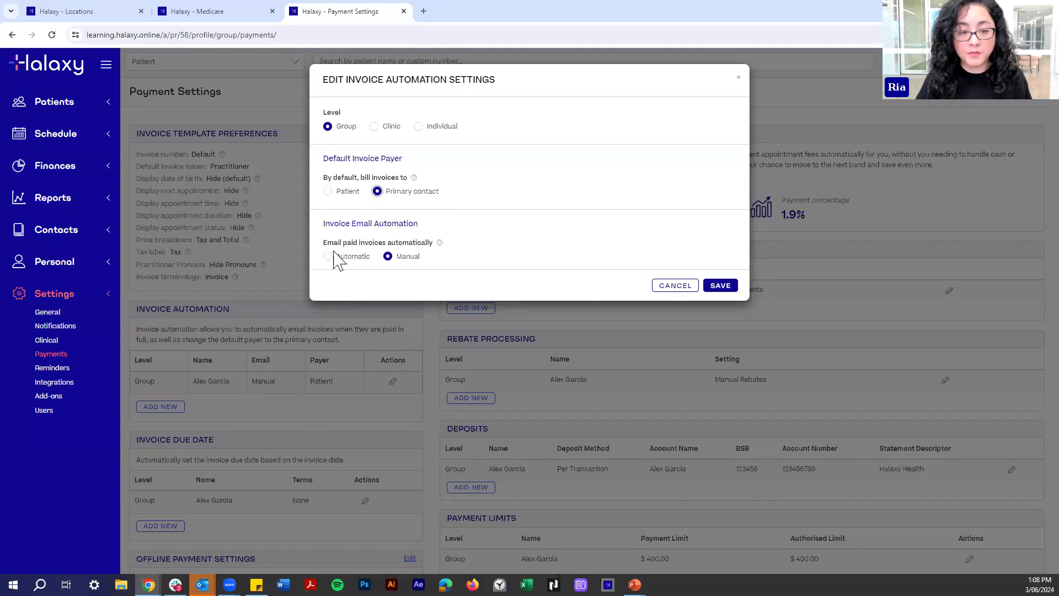
Save automatic emailing of paid invoices, then load the HX Admin site in a new tab.
{"action": "left_click", "coordinate": [366, 257]}
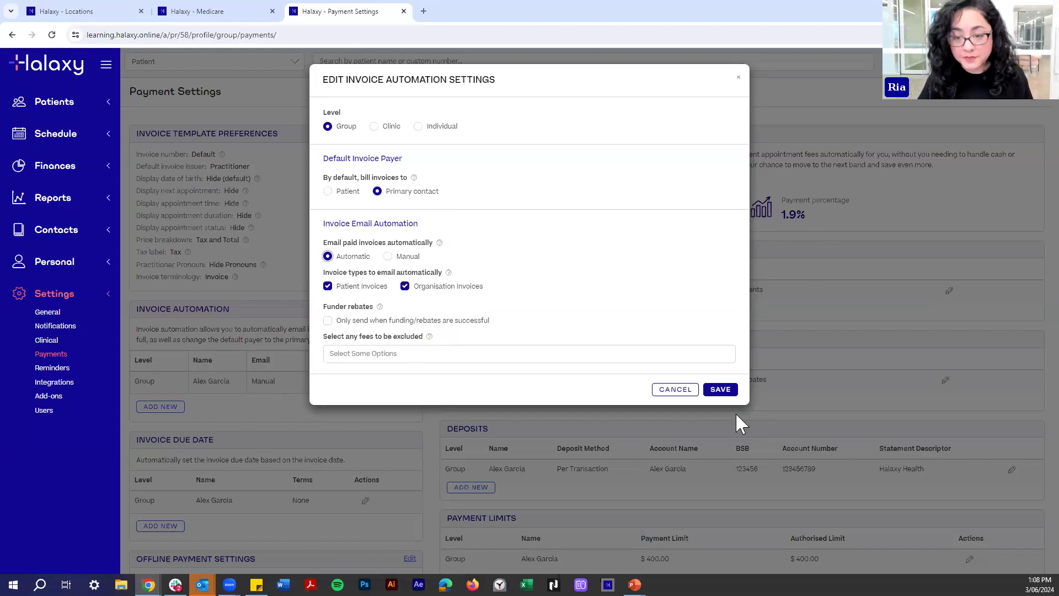
{"action": "left_click", "coordinate": [719, 391]}
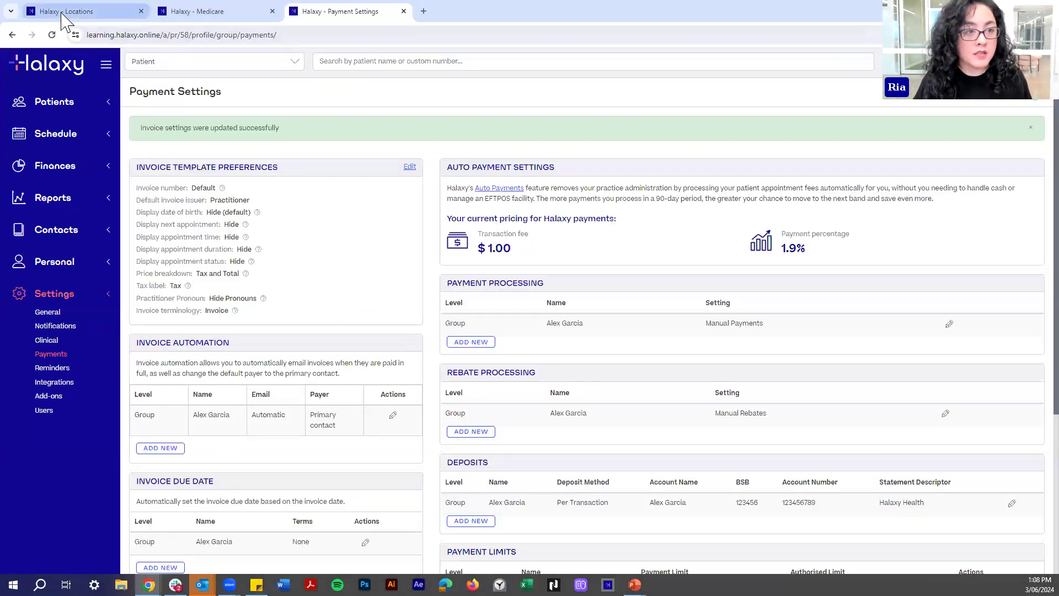
{"action": "left_click", "coordinate": [61, 12]}
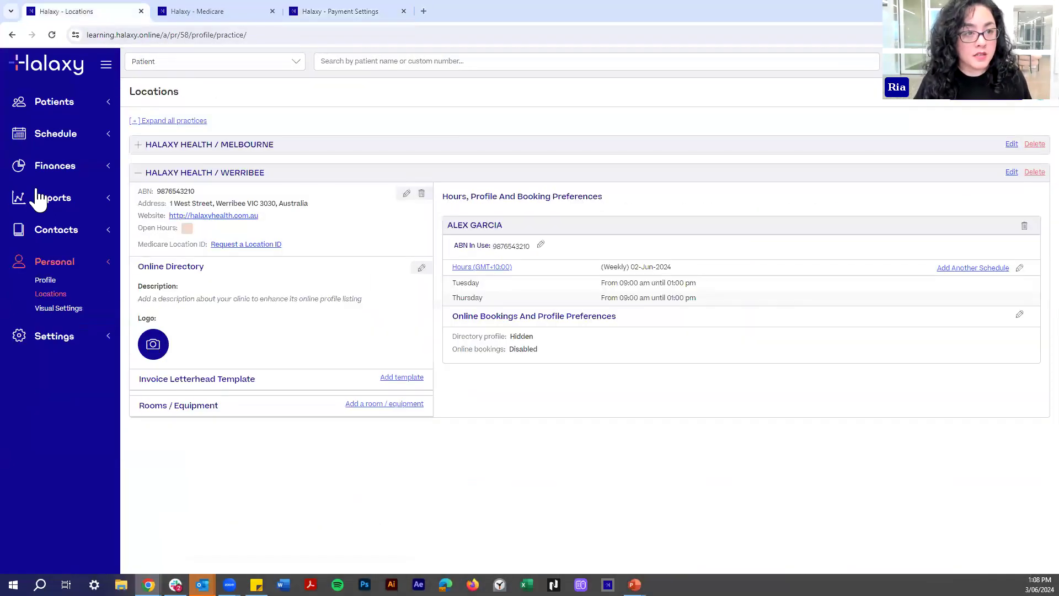
{"action": "left_click", "coordinate": [341, 12]}
{"action": "left_click", "coordinate": [424, 11]}
Set invoice automation to email paid invoices automatically to the primary contact, then save.
{"action": "left_click", "coordinate": [115, 56]}
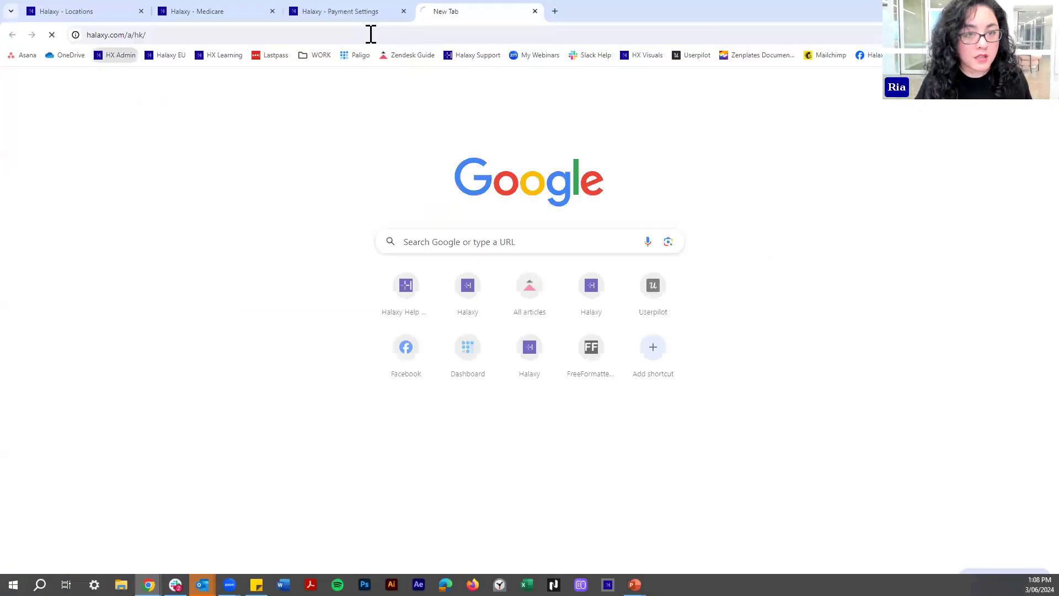
{"action": "key", "text": "ctrl+shift+Tab"}
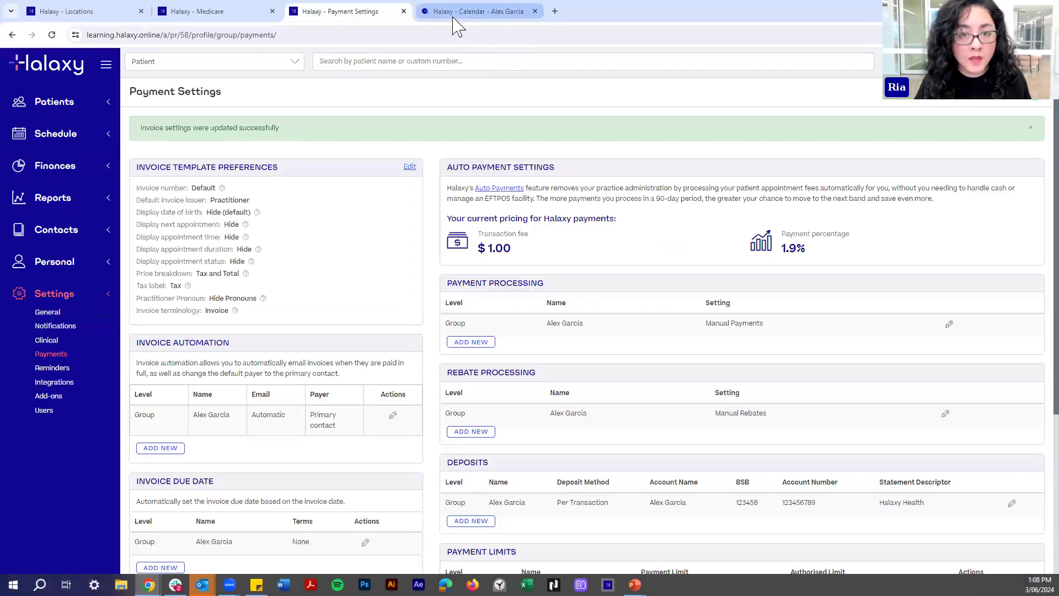
{"action": "left_click", "coordinate": [453, 17]}
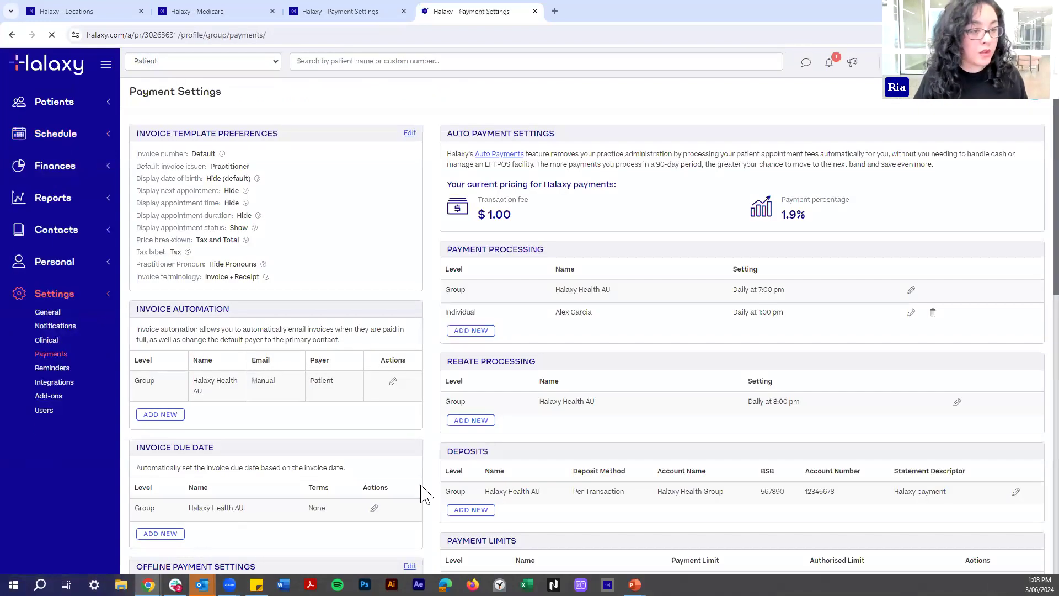
{"action": "left_click", "coordinate": [393, 382]}
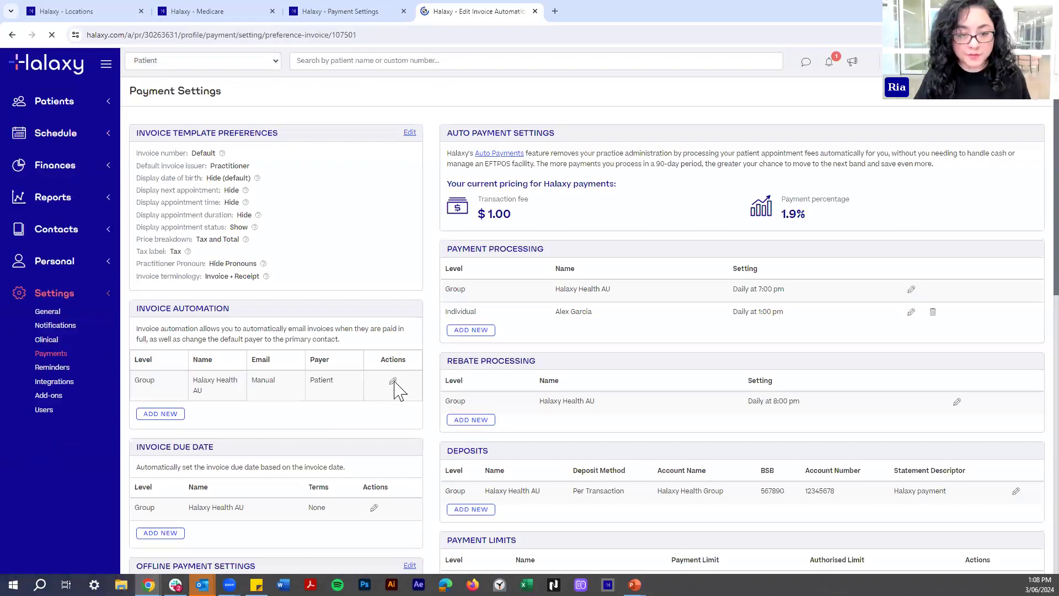
{"action": "left_click", "coordinate": [11, 35]}
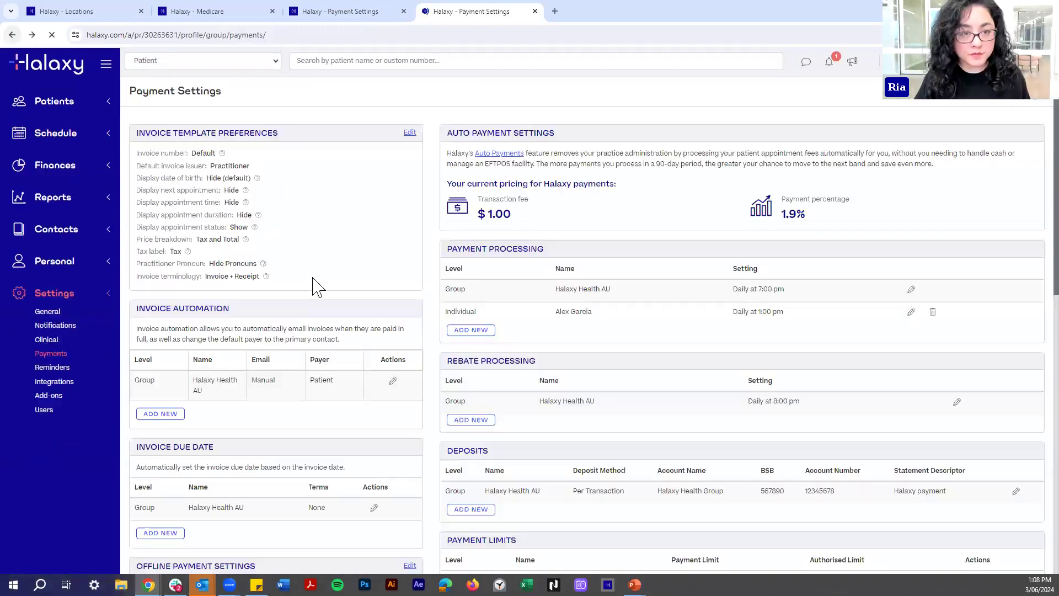
{"action": "left_click", "coordinate": [393, 381]}
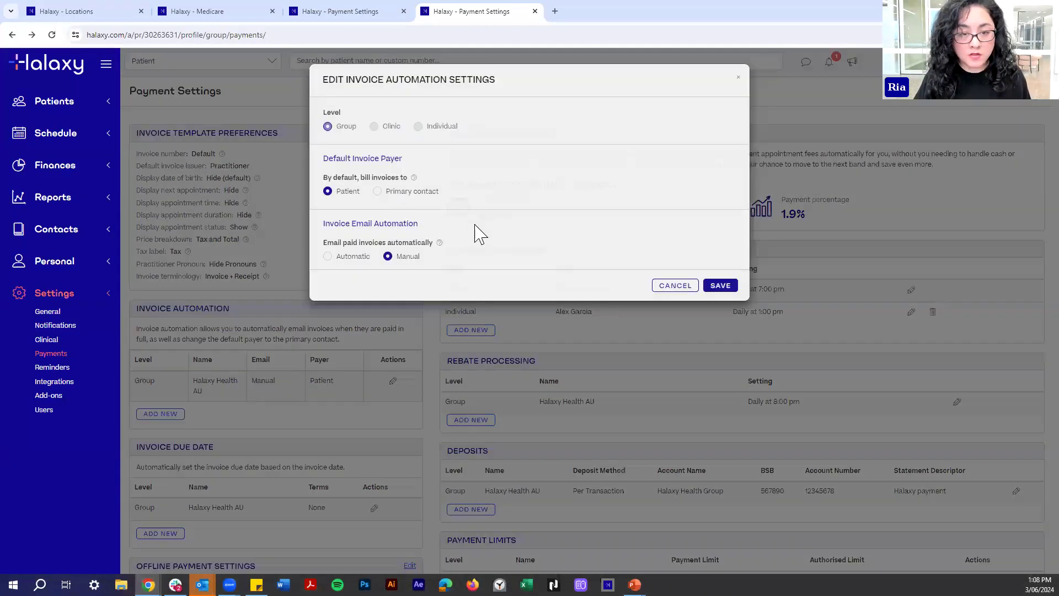
{"action": "left_click", "coordinate": [349, 257]}
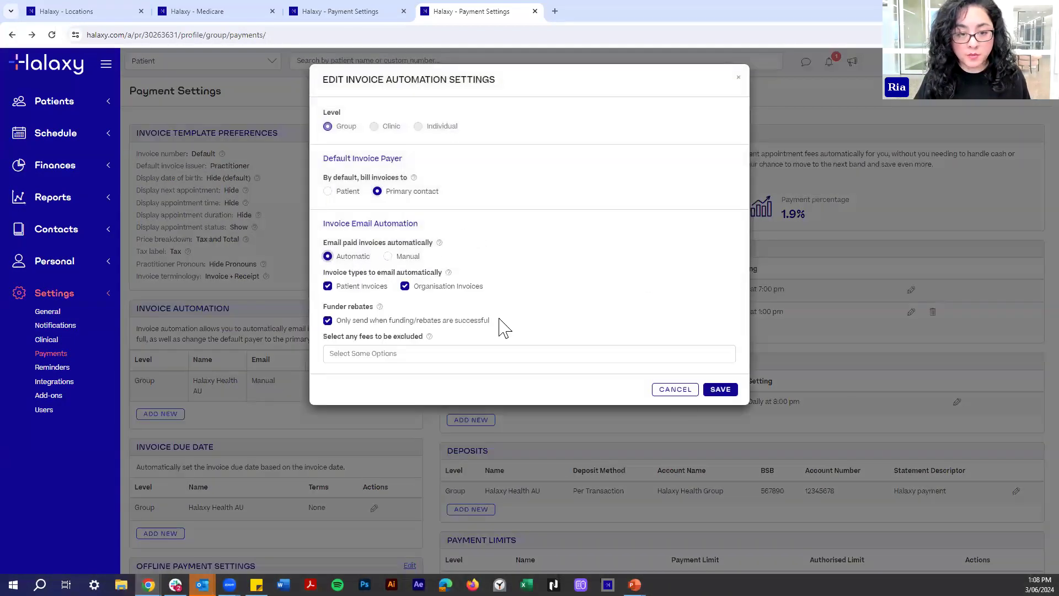
{"action": "left_click", "coordinate": [722, 391]}
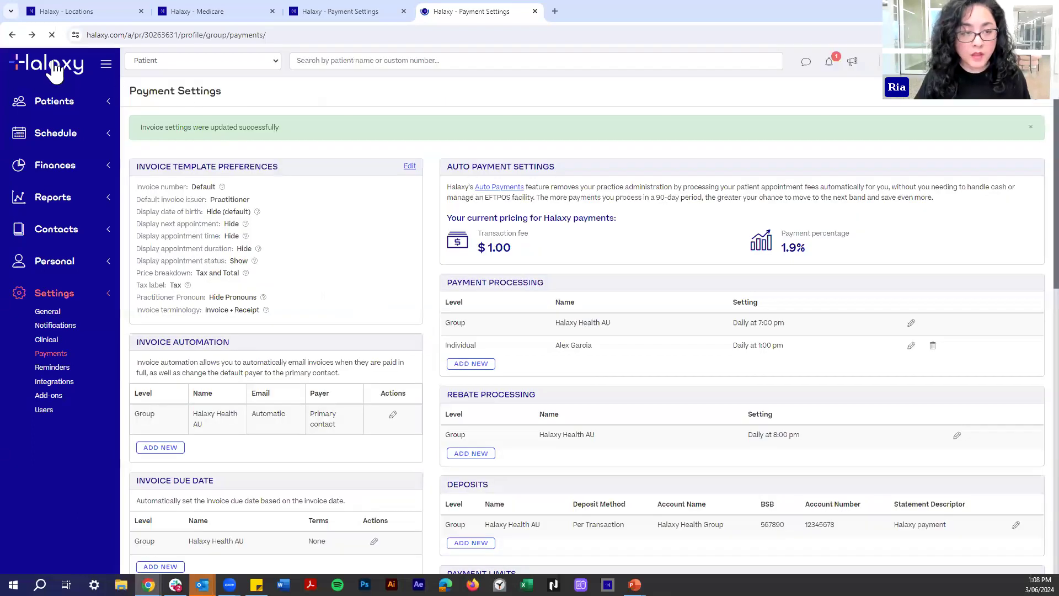
Book the patient at 9:30 am Wed 05 Jun with Medicare item 3 fee and open its invoice.
{"action": "middle_click", "coordinate": [66, 74]}
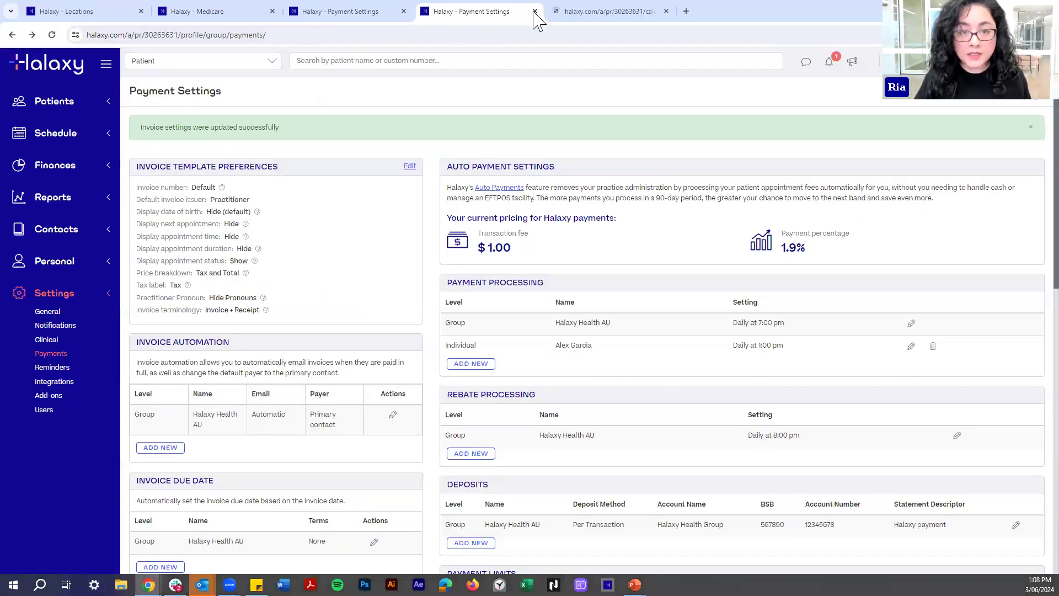
{"action": "left_click", "coordinate": [601, 11]}
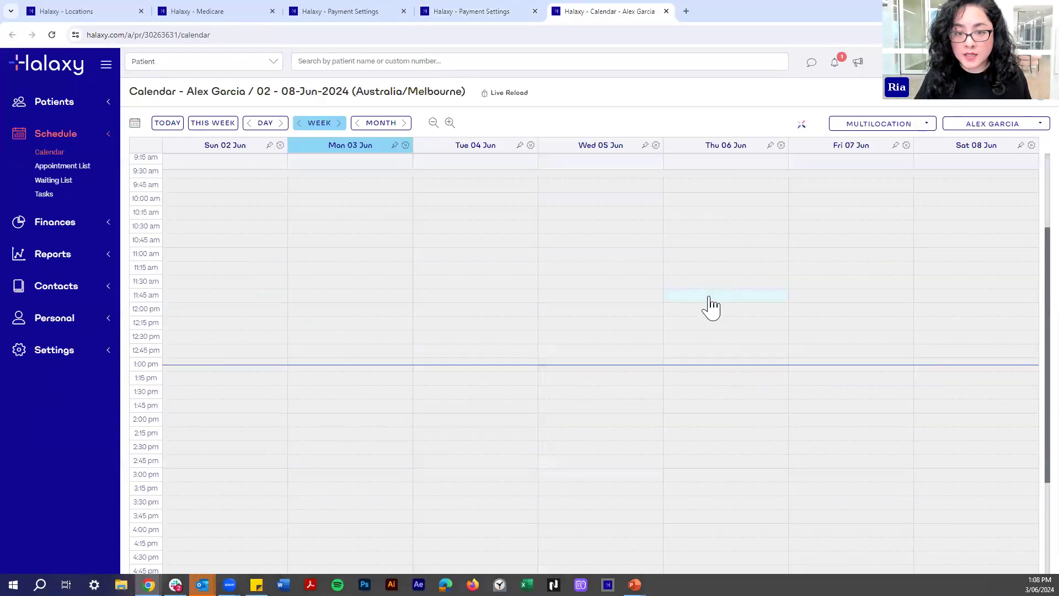
{"action": "left_click", "coordinate": [612, 228]}
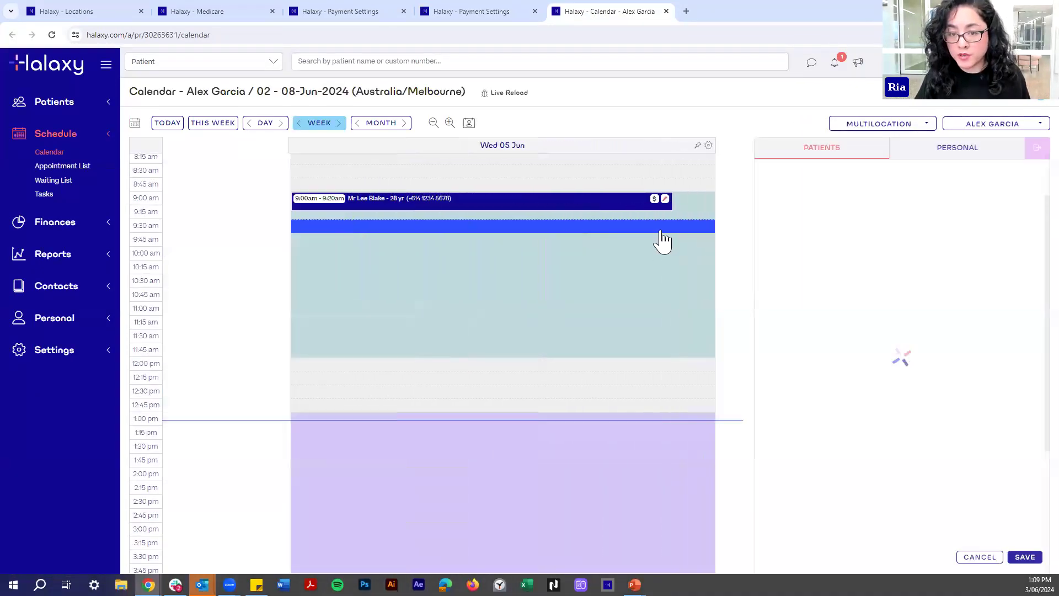
{"action": "left_click", "coordinate": [791, 206]}
{"action": "type", "text": "Lee"}
{"action": "left_click", "coordinate": [786, 217]}
{"action": "left_click", "coordinate": [790, 246]}
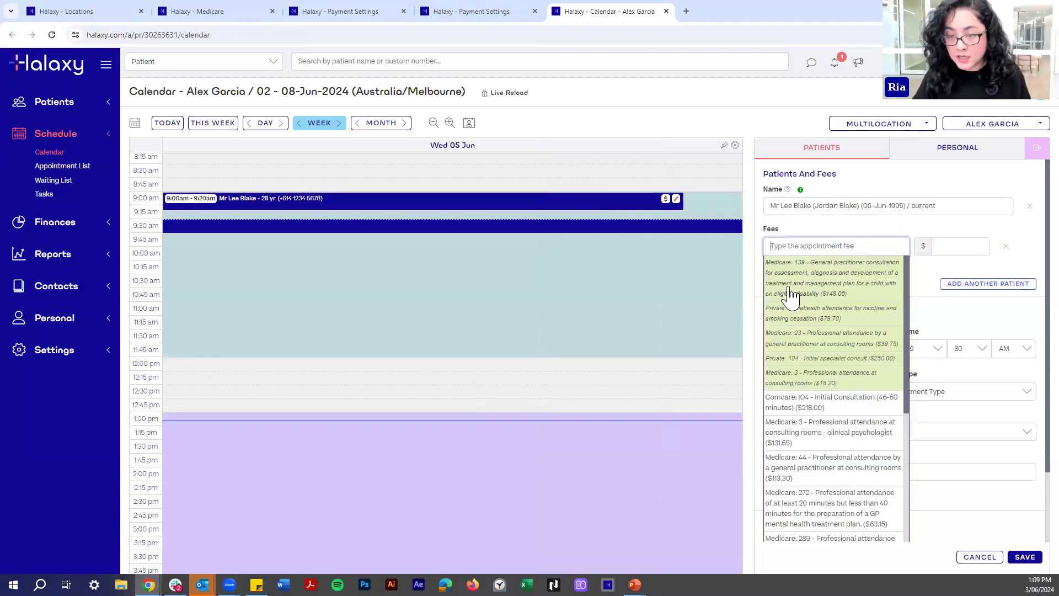
{"action": "left_click", "coordinate": [822, 378]}
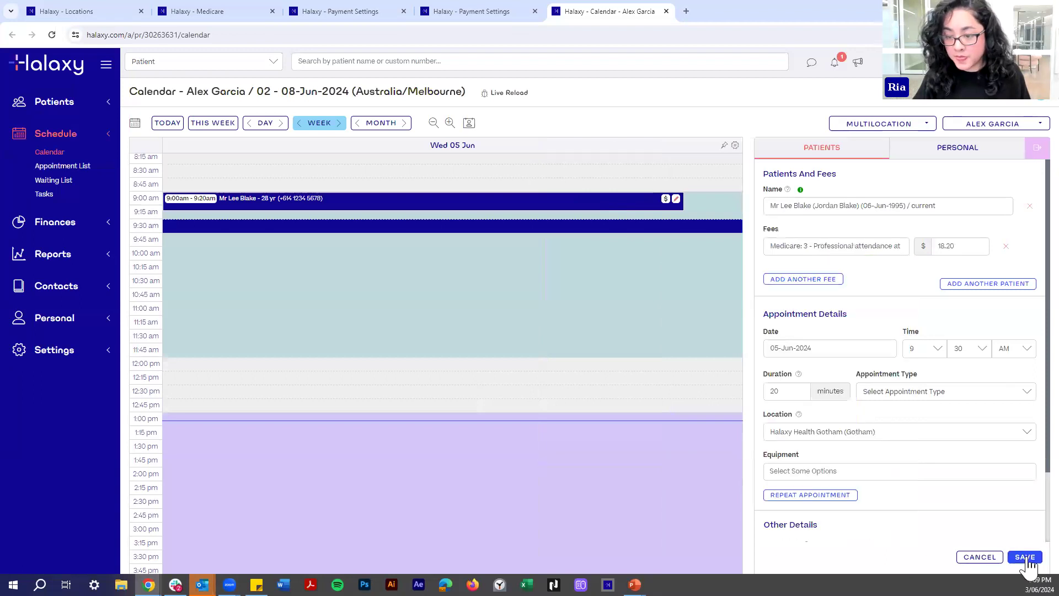
{"action": "left_click", "coordinate": [1028, 559]}
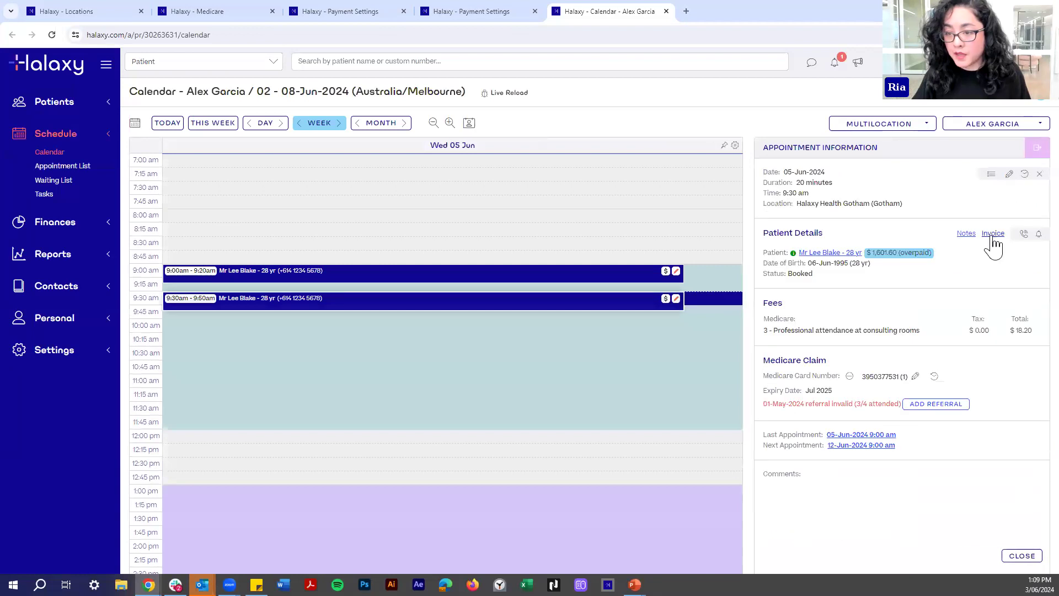
{"action": "left_click", "coordinate": [993, 234]}
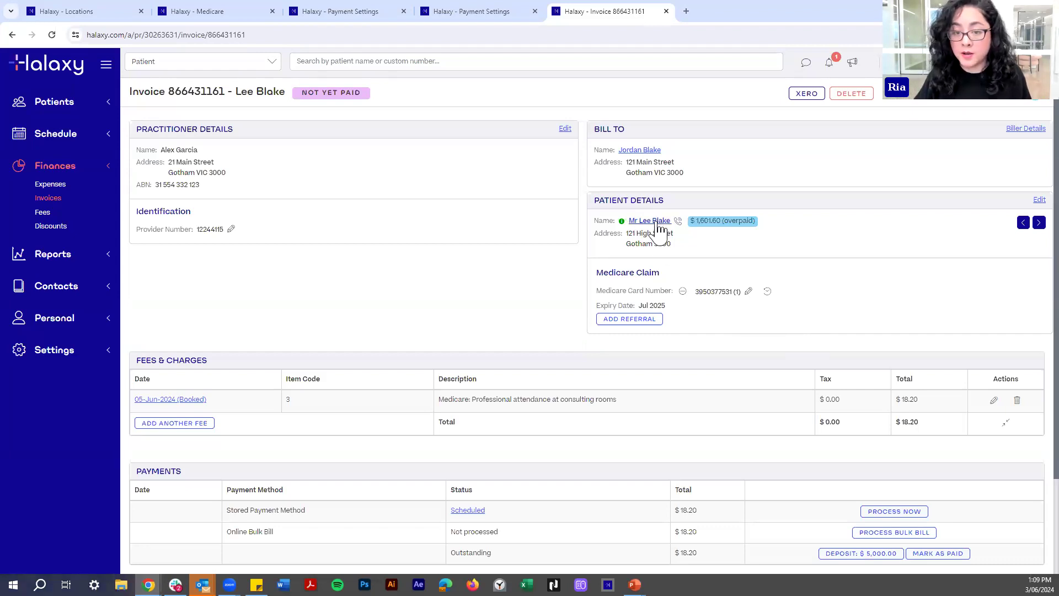
View the patient's profile in a new tab, then return to the Payment Settings tab.
{"action": "middle_click", "coordinate": [637, 221]}
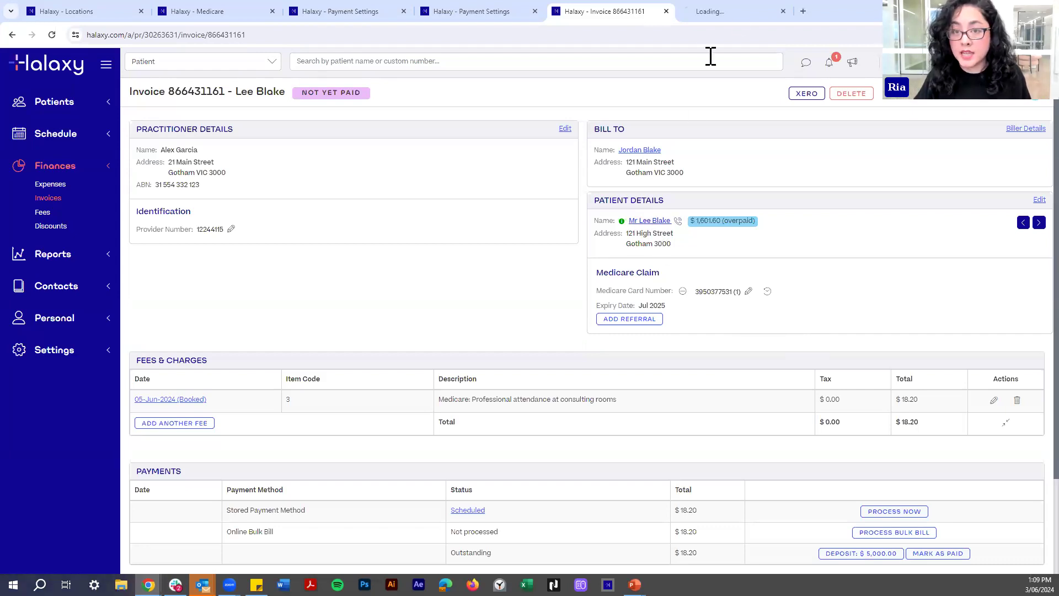
{"action": "left_click", "coordinate": [736, 11]}
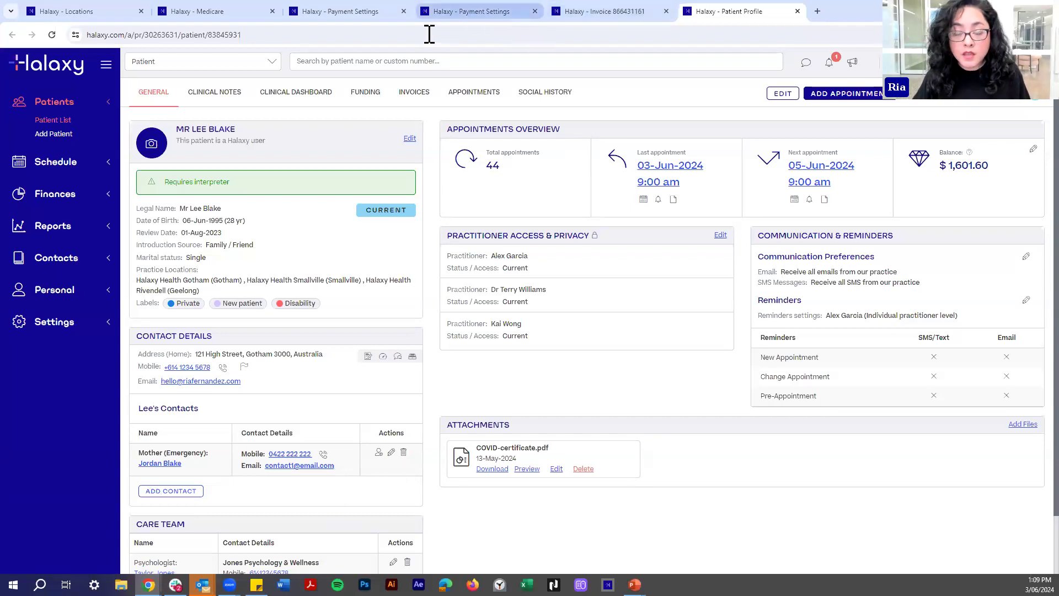
{"action": "left_click", "coordinate": [458, 12]}
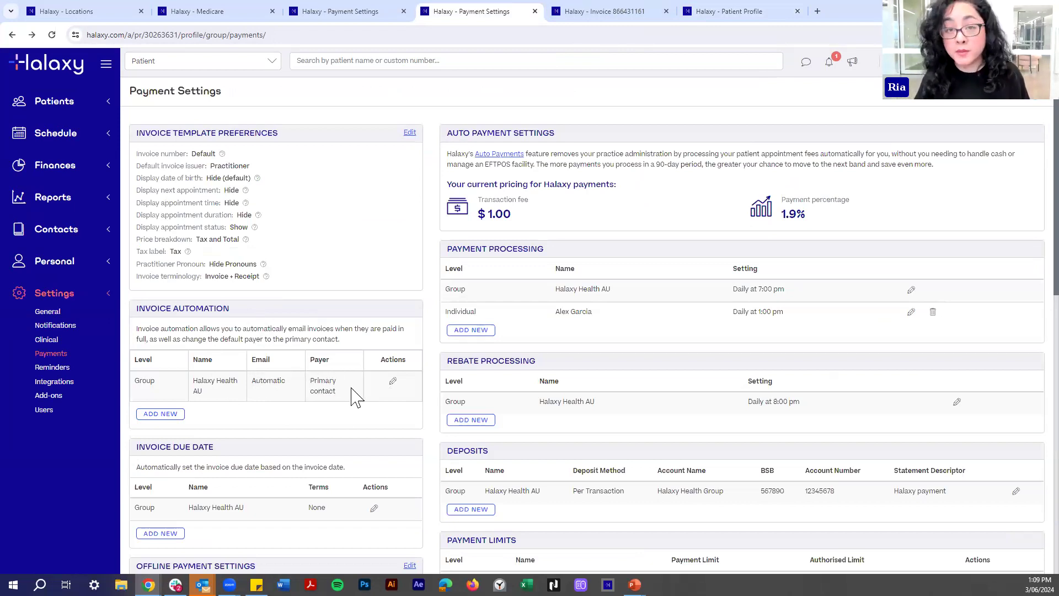
Scroll down Payment Settings to the Invoice Due Date row, currently set to None.
{"action": "scroll", "coordinate": [325, 345], "scroll_direction": "down", "scroll_amount": 4}
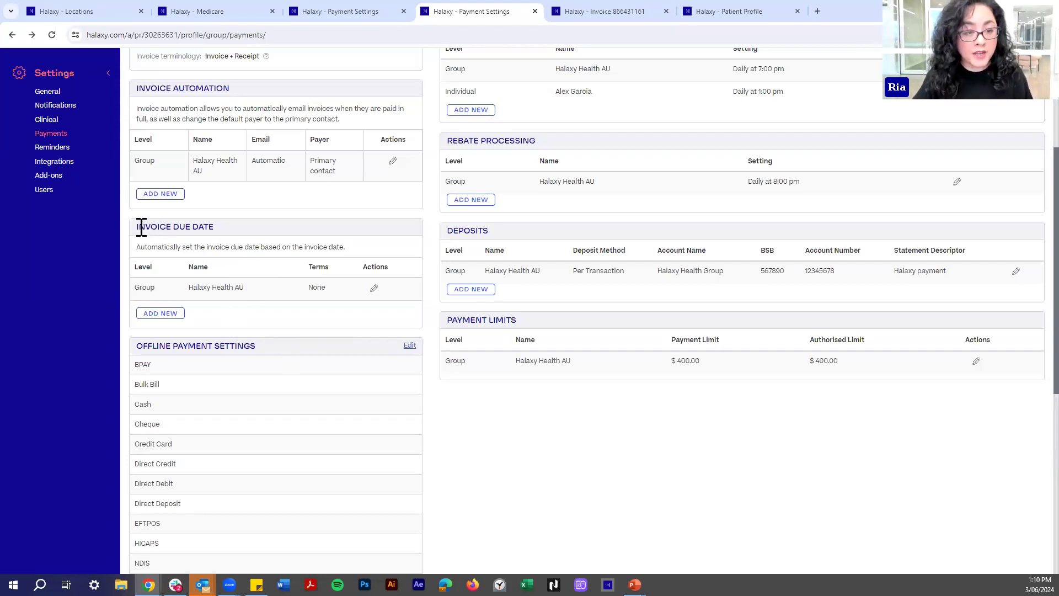
{"action": "left_click_drag", "start_coordinate": [139, 227], "coordinate": [214, 228]}
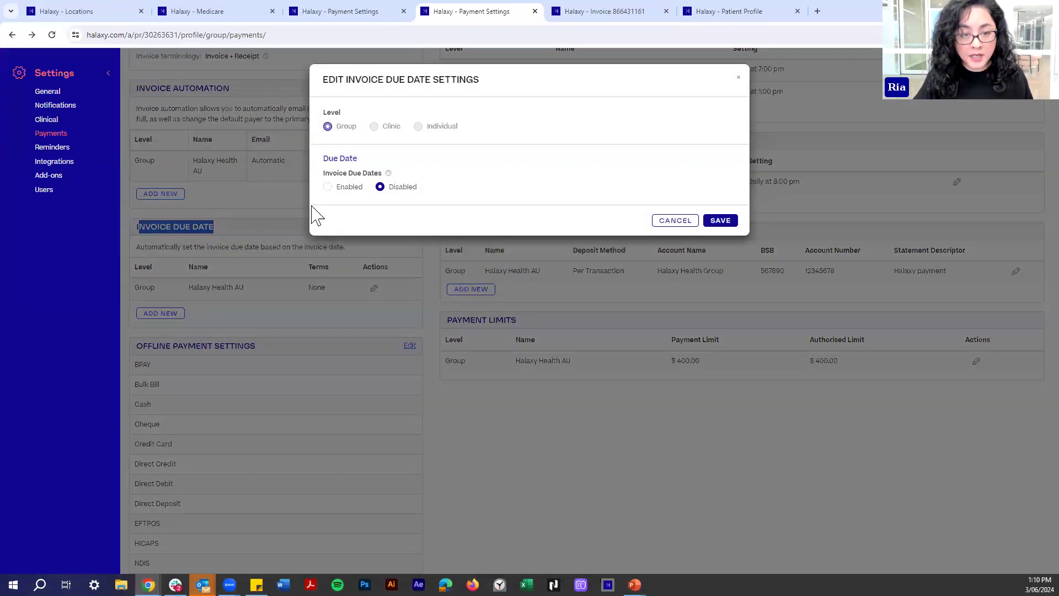
Enable invoice due dates and set the default due date to -2 days.
{"action": "left_click", "coordinate": [328, 188]}
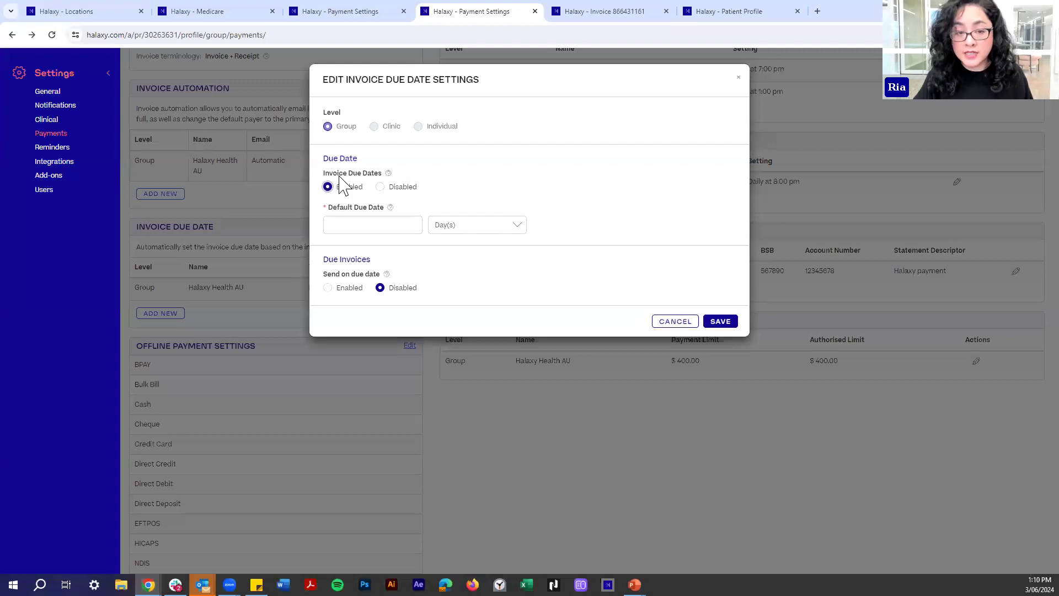
{"action": "left_click", "coordinate": [340, 223]}
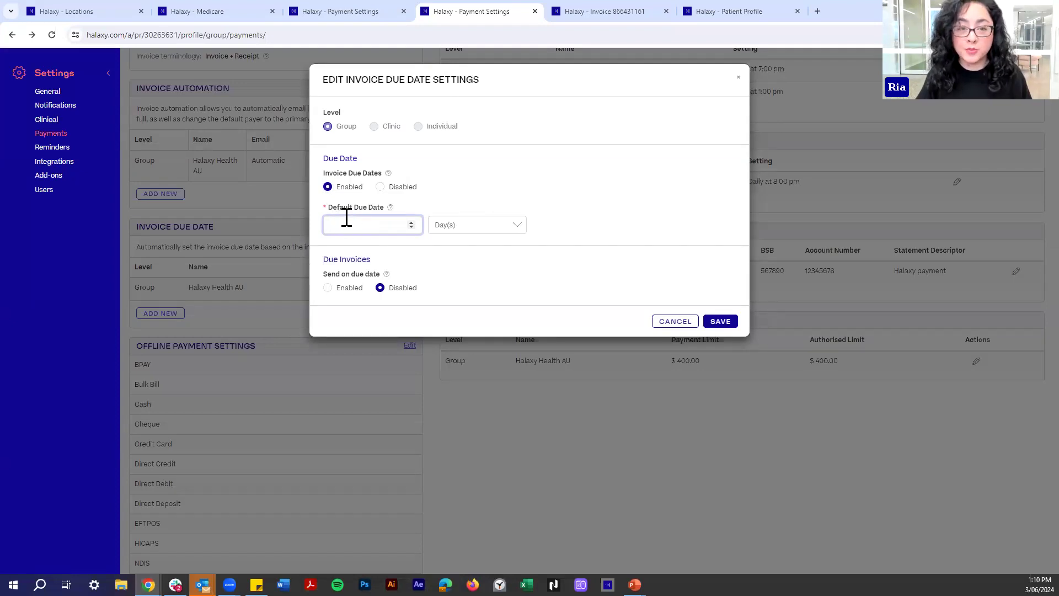
{"action": "type", "text": "0"}
{"action": "left_click", "coordinate": [433, 210]}
{"action": "double_click", "coordinate": [331, 225]}
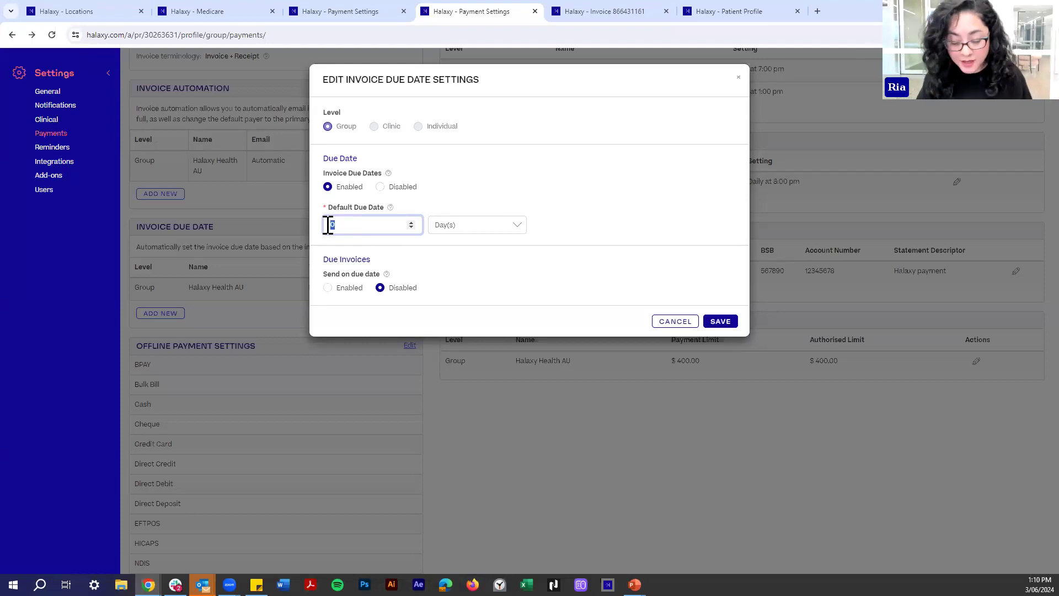
{"action": "left_click", "coordinate": [457, 204]}
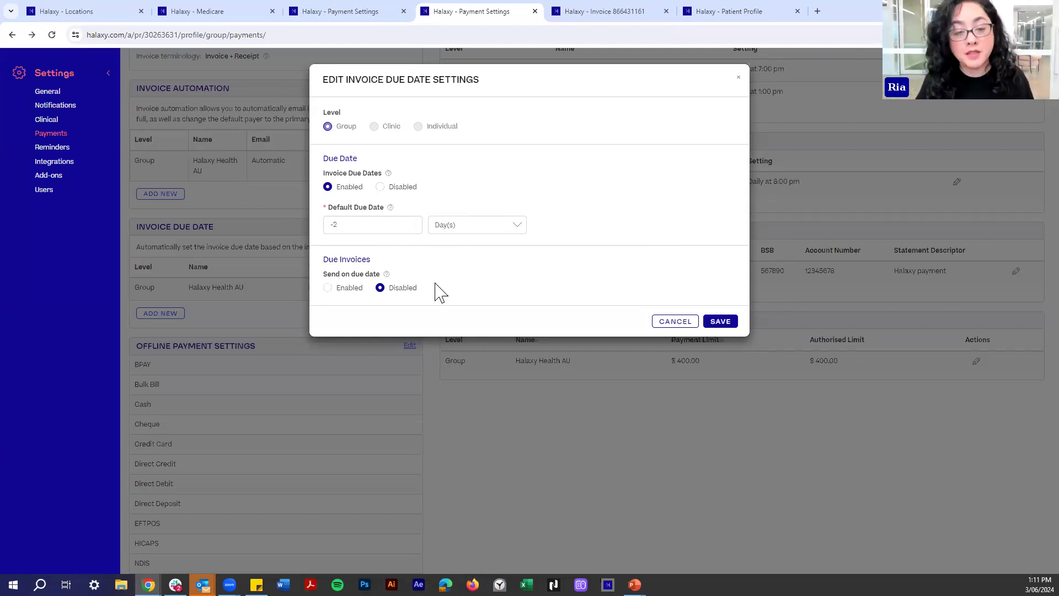
Send invoices on their due date using the Unpaid Invoices communication template.
{"action": "left_click", "coordinate": [341, 289]}
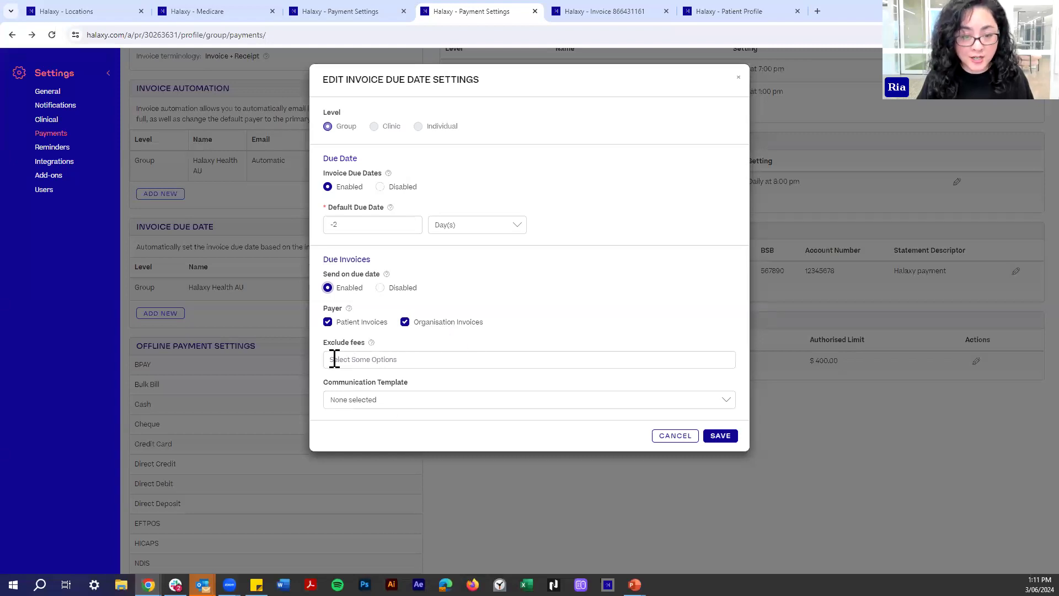
{"action": "left_click", "coordinate": [463, 360]}
{"action": "left_click", "coordinate": [551, 323]}
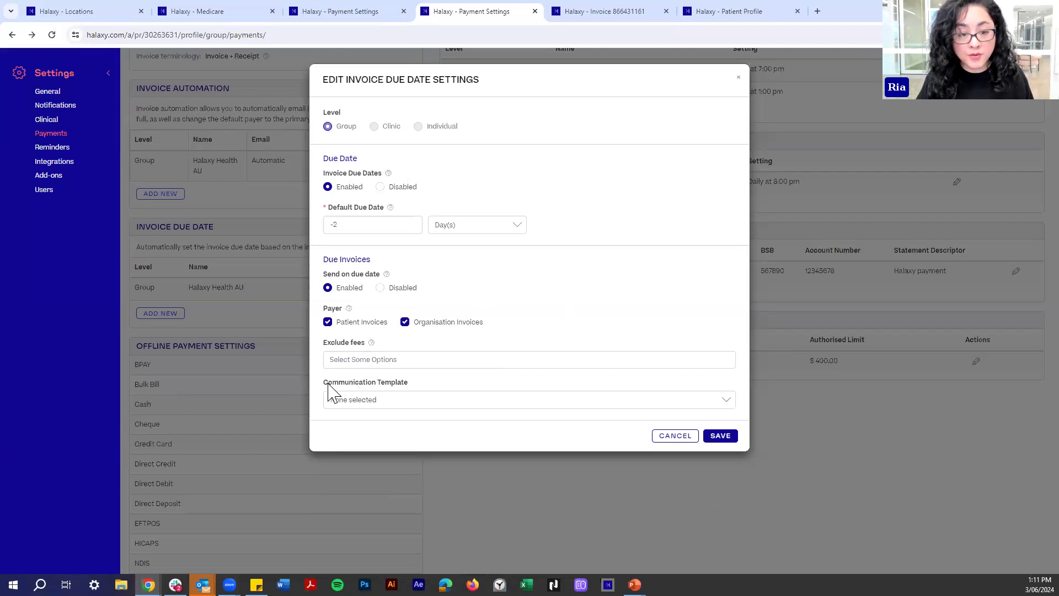
{"action": "left_click", "coordinate": [354, 402]}
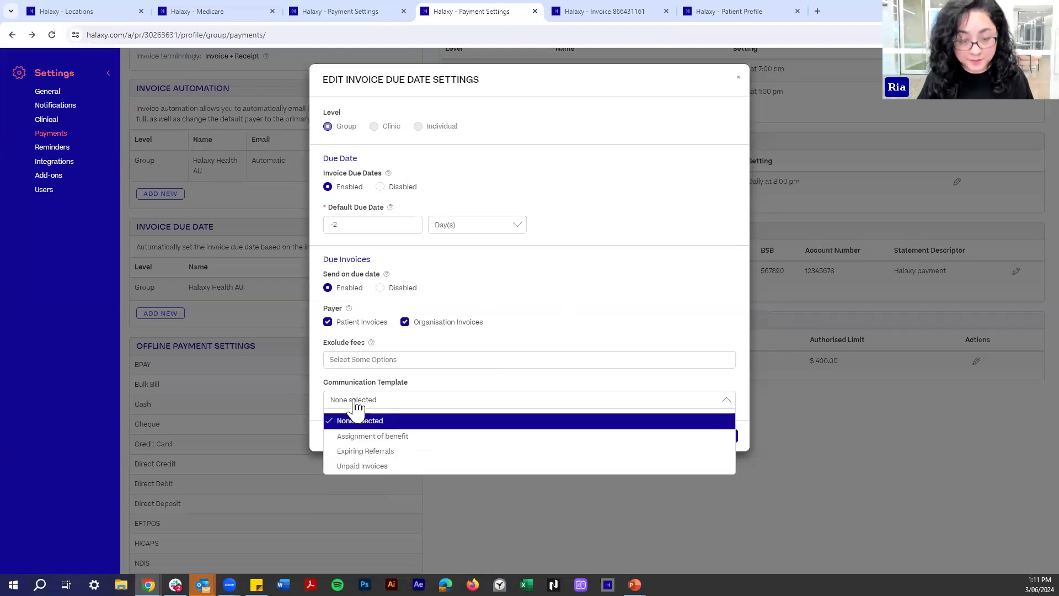
{"action": "left_click", "coordinate": [355, 469]}
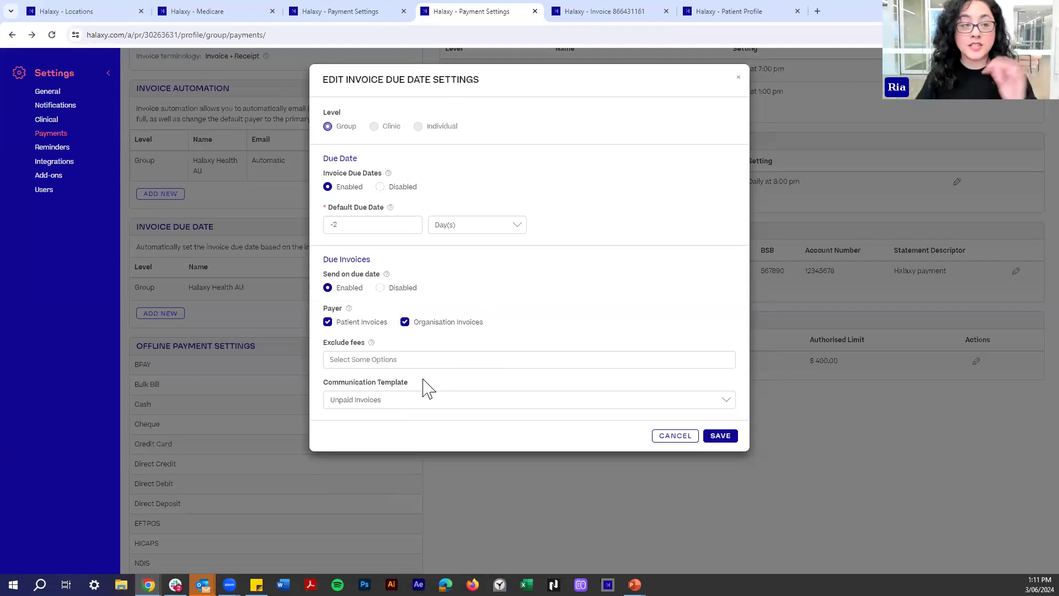
Close the duplicate Payment Settings tab and save the invoice due date settings.
{"action": "left_click", "coordinate": [635, 11]}
{"action": "key", "text": "ctrl+shift+Tab"}
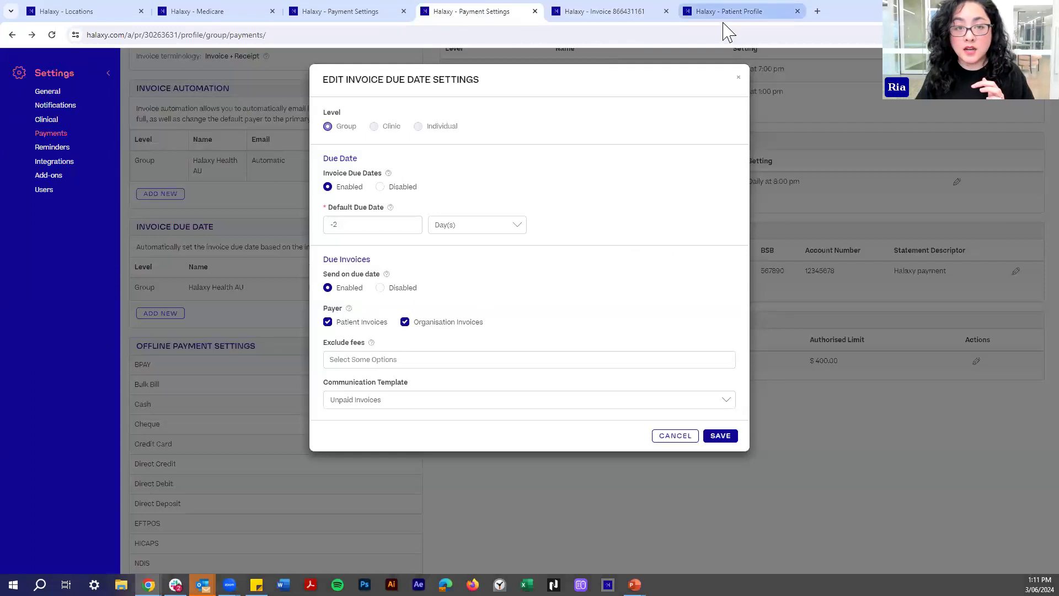
{"action": "left_click", "coordinate": [205, 16]}
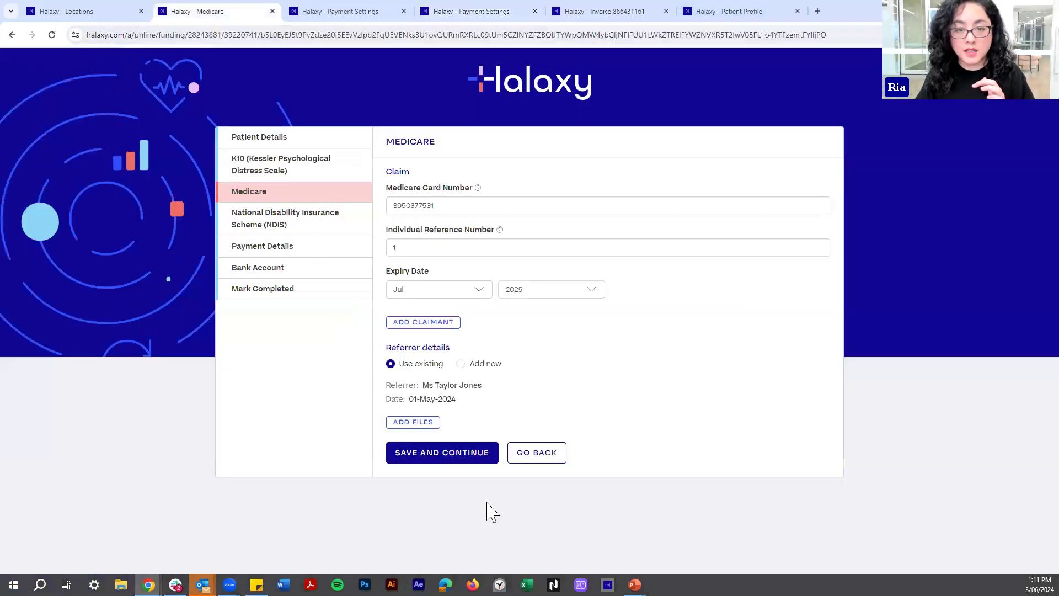
{"action": "left_click", "coordinate": [83, 11]}
{"action": "left_click", "coordinate": [216, 11]}
{"action": "left_click", "coordinate": [354, 11]}
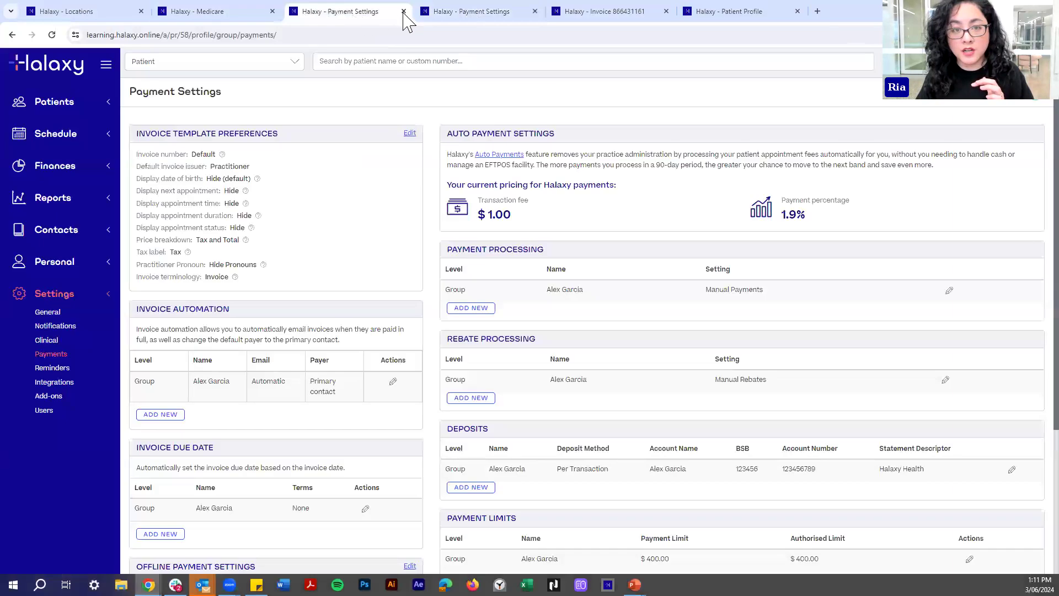
{"action": "left_click", "coordinate": [436, 11]}
{"action": "key", "text": "ctrl+w"}
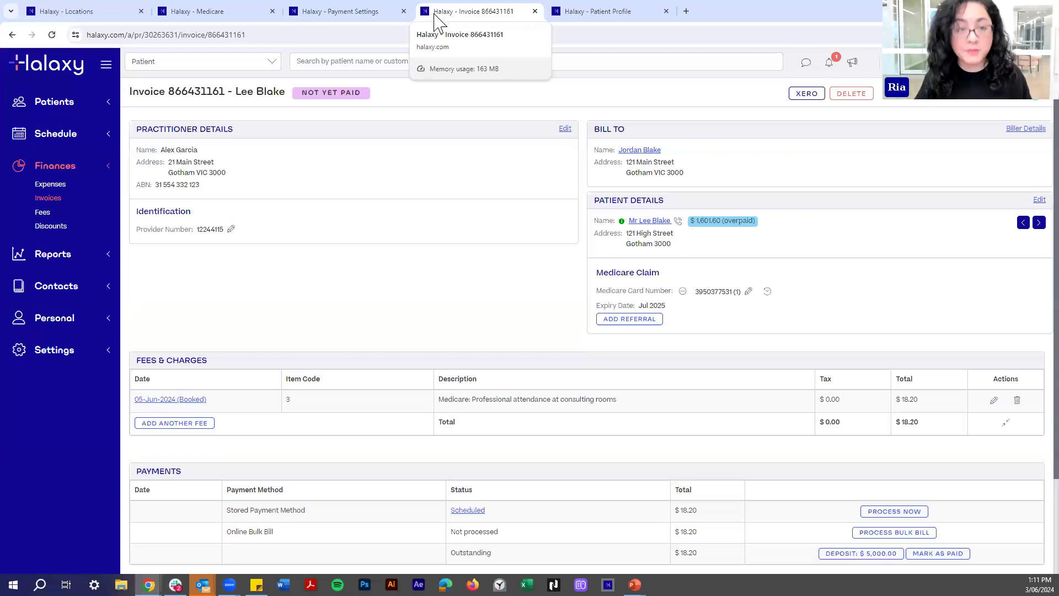
{"action": "left_click", "coordinate": [347, 11]}
{"action": "left_click", "coordinate": [720, 436]}
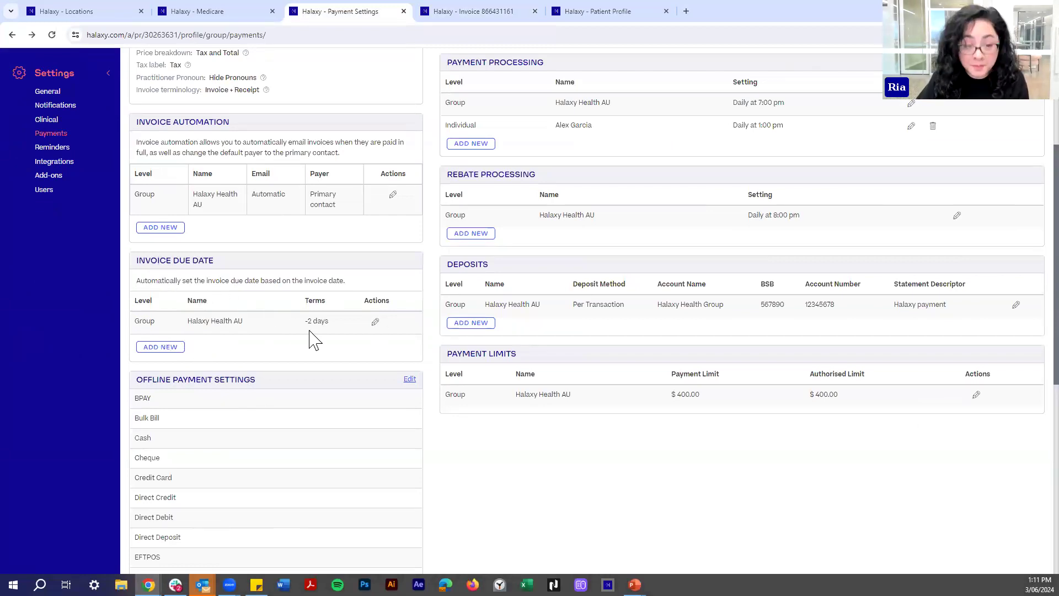
Check that the invoice due date term now reads -2 days.
{"action": "left_click_drag", "start_coordinate": [308, 320], "coordinate": [329, 321]}
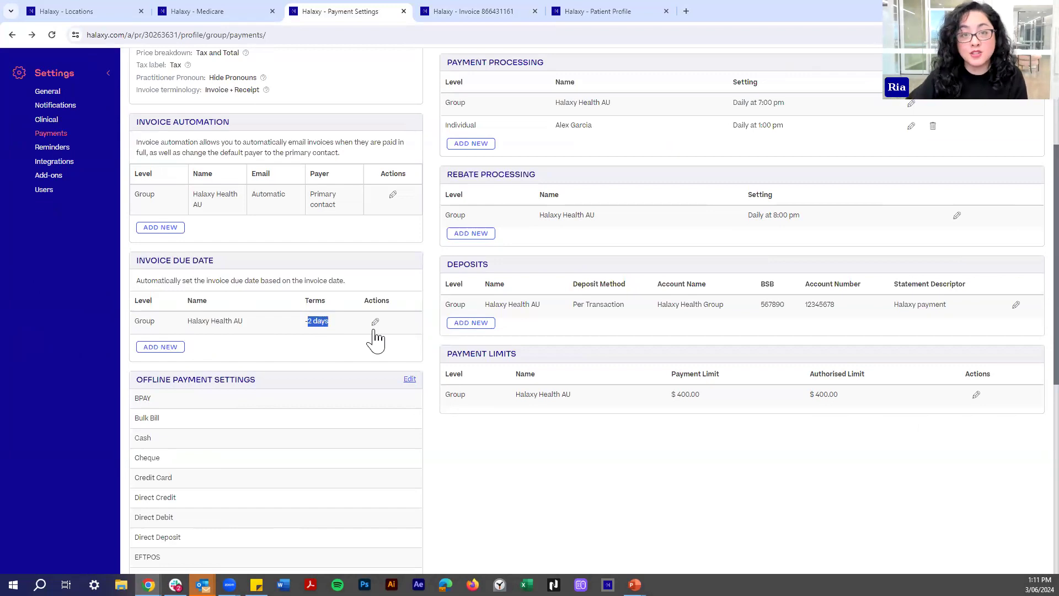
{"action": "scroll", "coordinate": [375, 331], "scroll_direction": "down", "scroll_amount": 1}
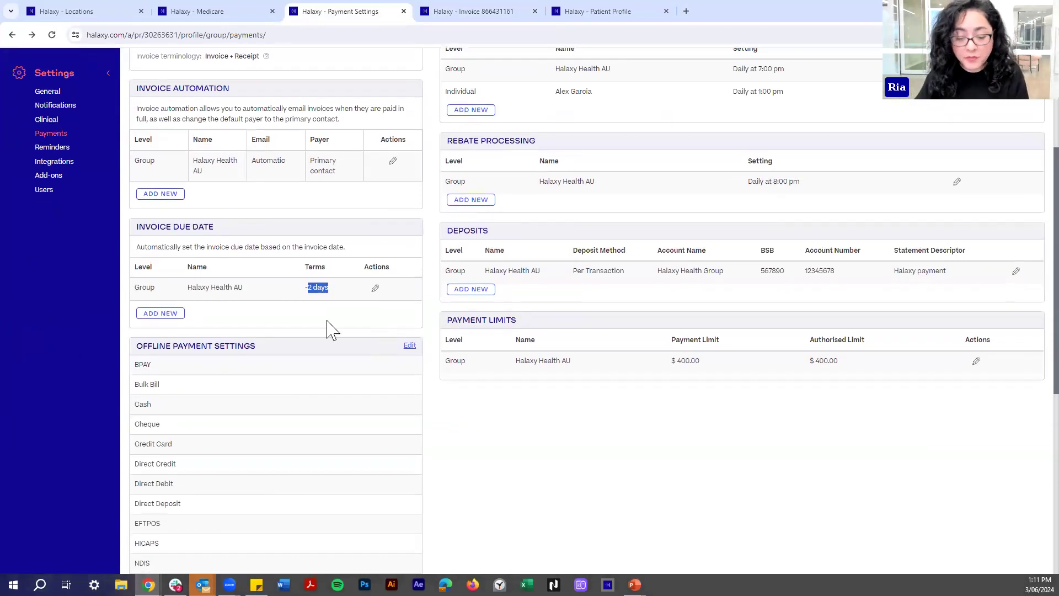
{"action": "scroll", "coordinate": [327, 341], "scroll_direction": "up", "scroll_amount": 3}
{"action": "left_click", "coordinate": [305, 324]}
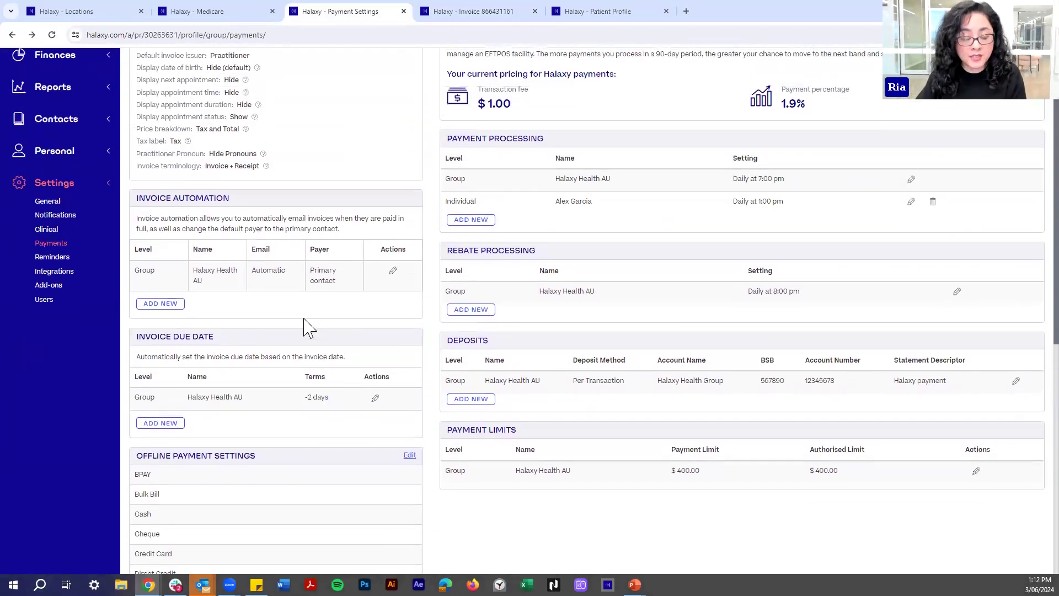
{"action": "scroll", "coordinate": [303, 324], "scroll_direction": "up", "scroll_amount": 3}
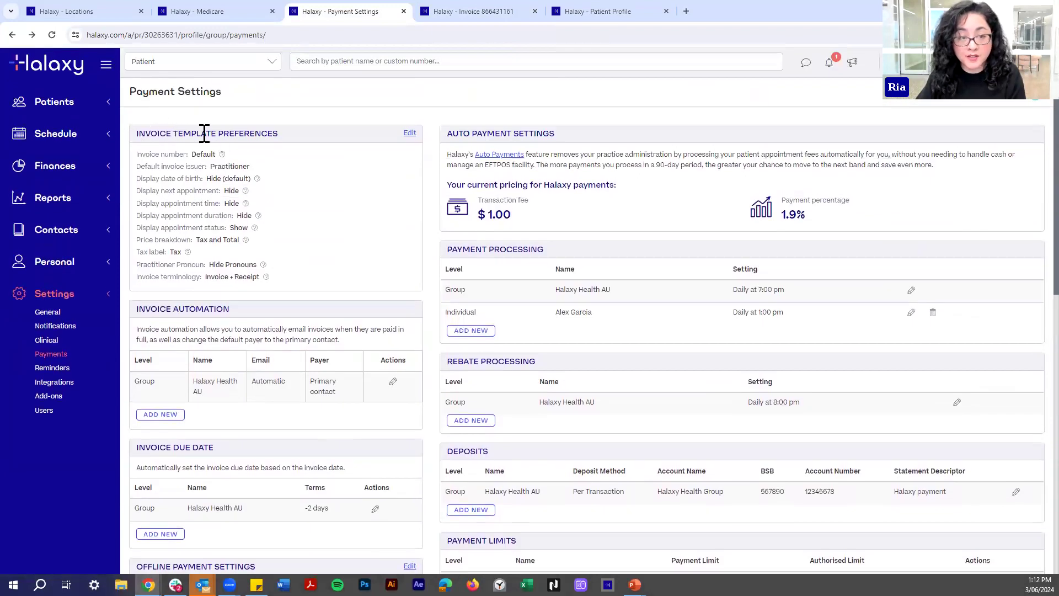
Save Invoice Template Preferences unchanged, keeping Invoice + Receipt, Hide Pronouns and hidden duration.
{"action": "left_click", "coordinate": [410, 134]}
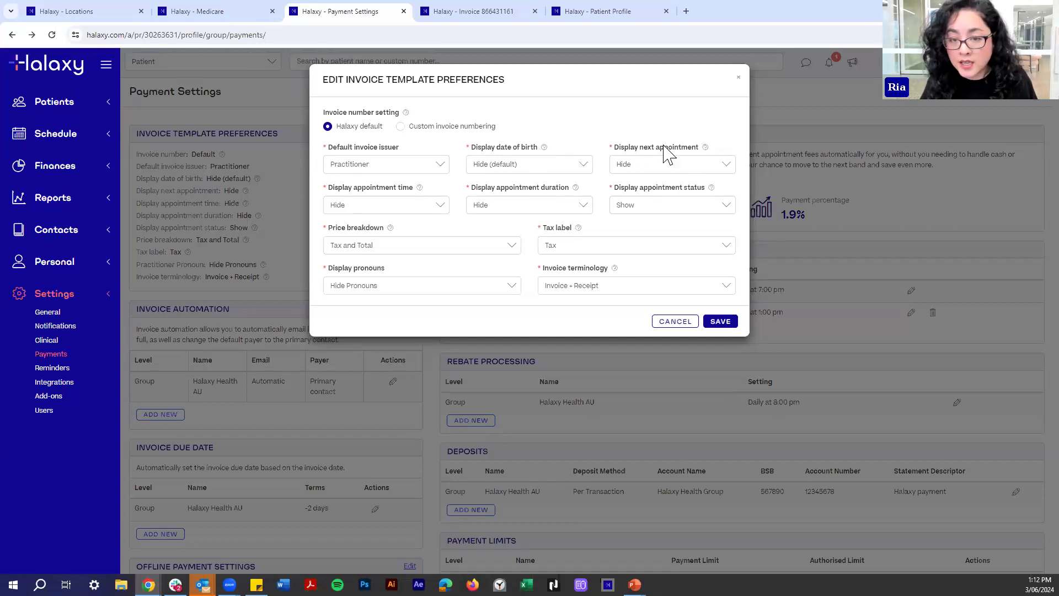
{"action": "left_click", "coordinate": [638, 169]}
{"action": "left_click", "coordinate": [655, 187]}
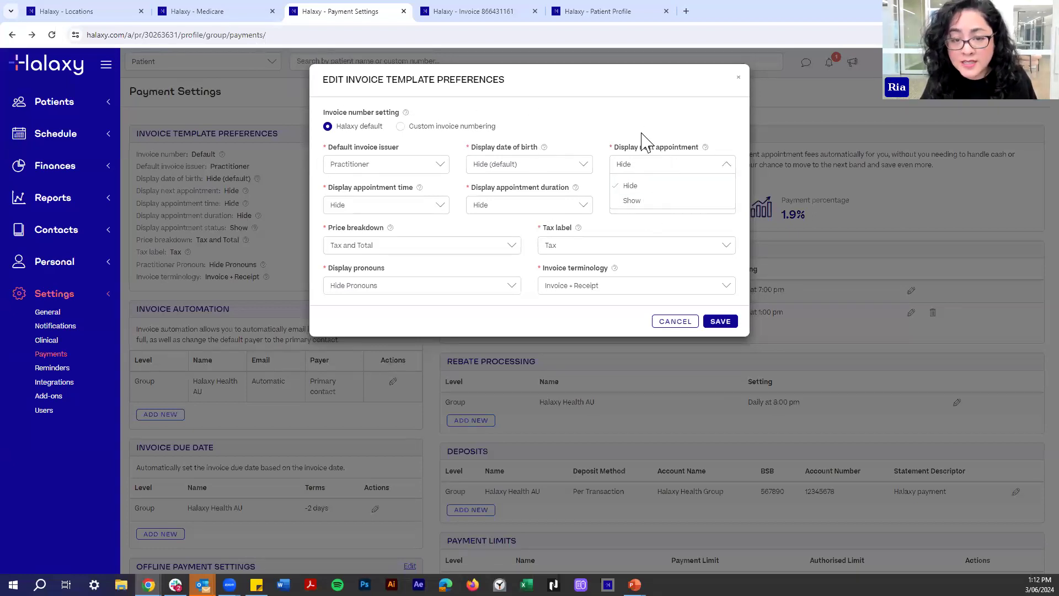
{"action": "left_click", "coordinate": [562, 288]}
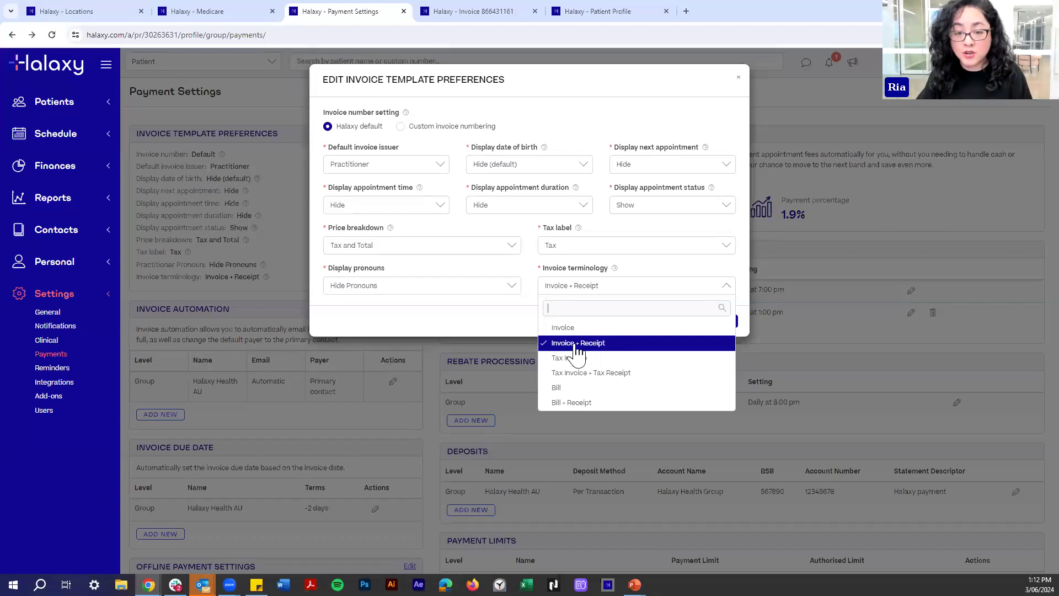
{"action": "left_click", "coordinate": [599, 234]}
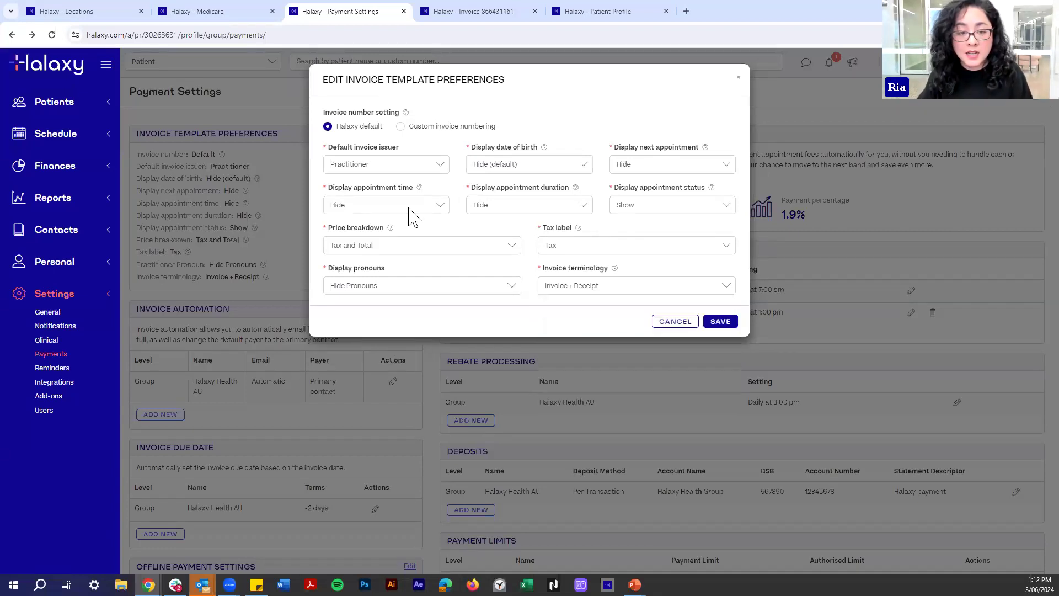
{"action": "left_click", "coordinate": [409, 290]}
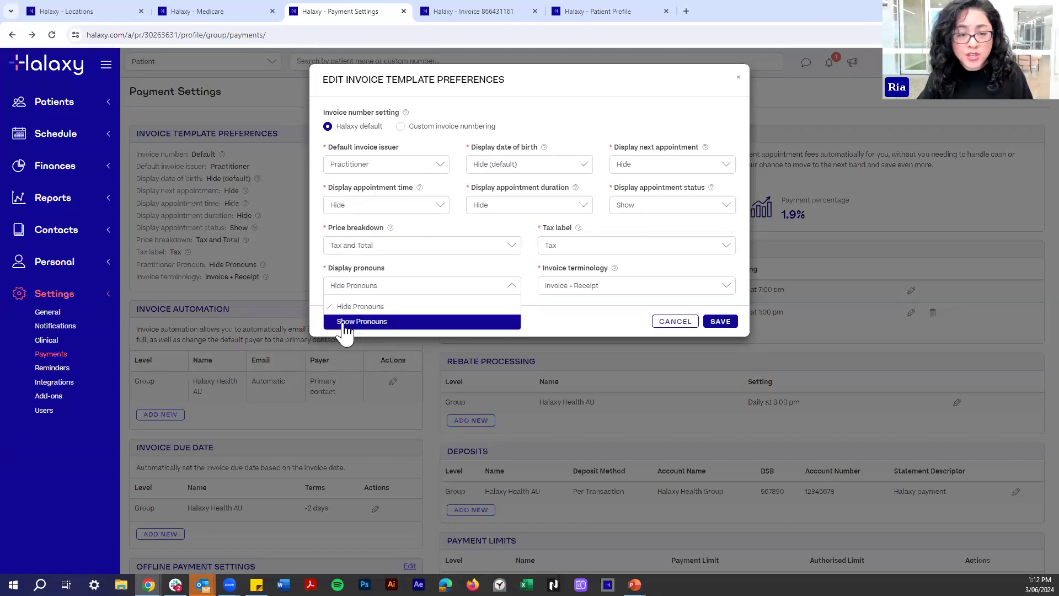
{"action": "left_click", "coordinate": [552, 192]}
{"action": "left_click", "coordinate": [493, 209]}
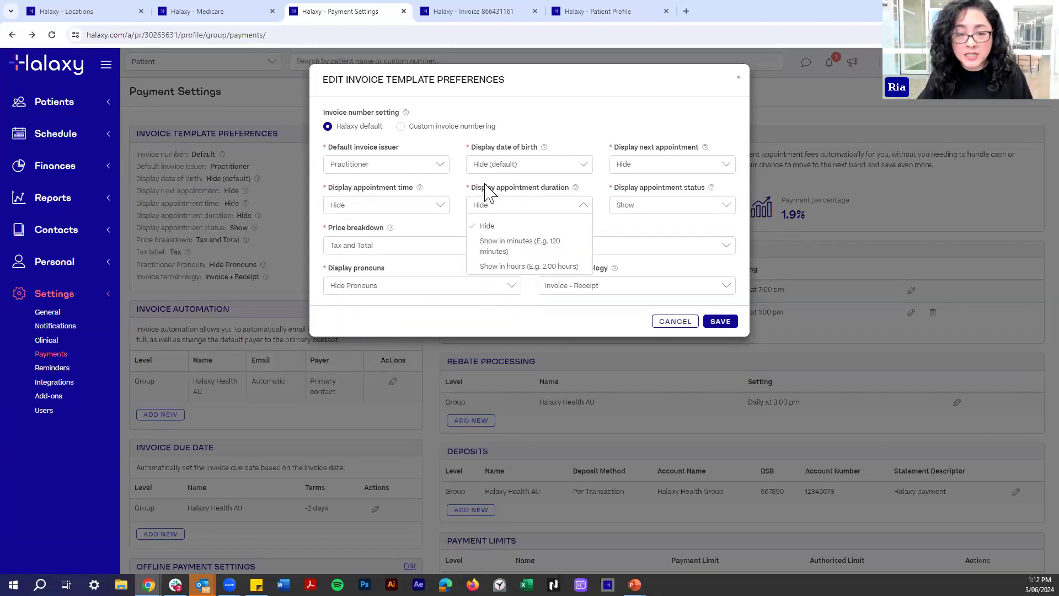
{"action": "left_click", "coordinate": [451, 191]}
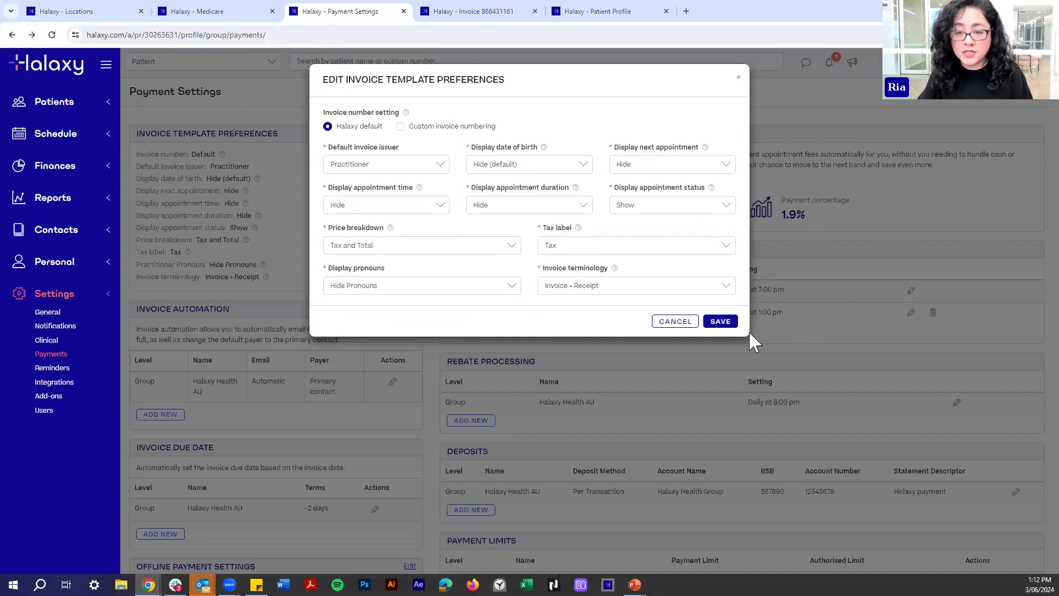
{"action": "left_click", "coordinate": [721, 322]}
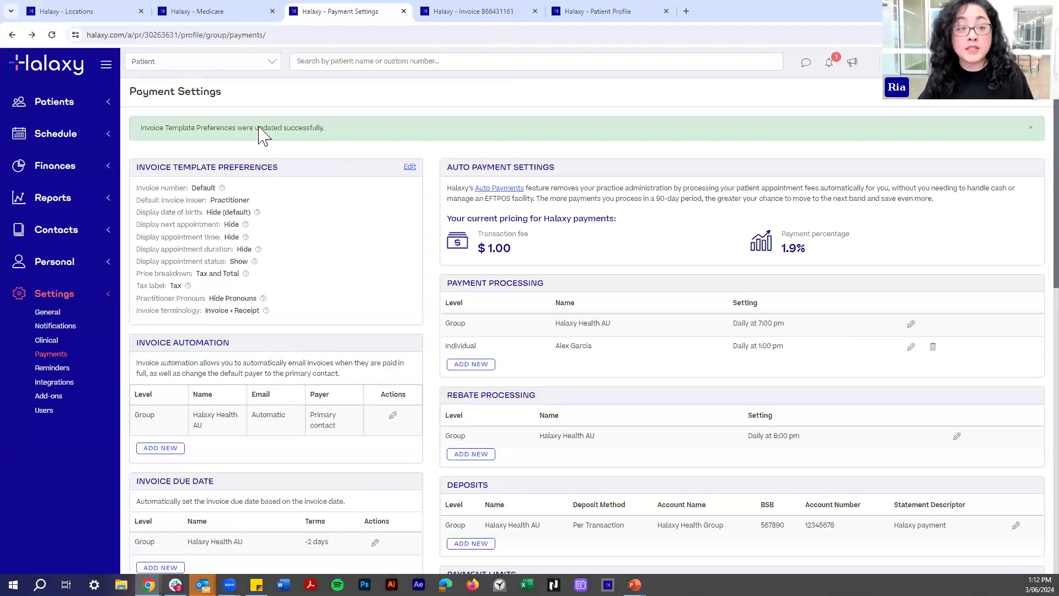
Scroll through Payment Settings reviewing the saved template preferences, then expand the Reports navigation section.
{"action": "scroll", "coordinate": [450, 186], "scroll_direction": "down", "scroll_amount": 3}
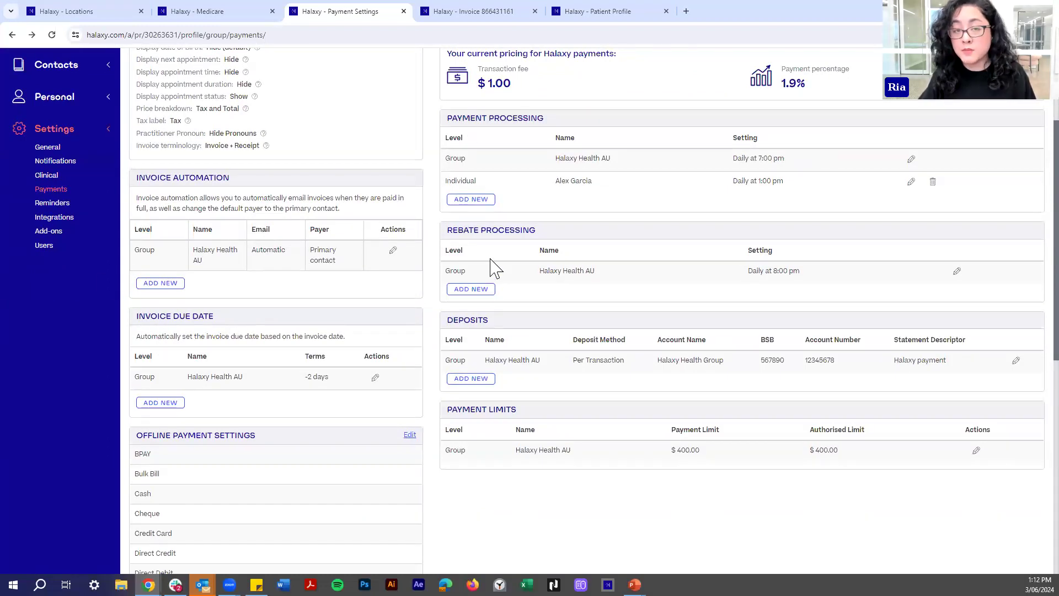
{"action": "scroll", "coordinate": [137, 267], "scroll_direction": "down", "scroll_amount": 1}
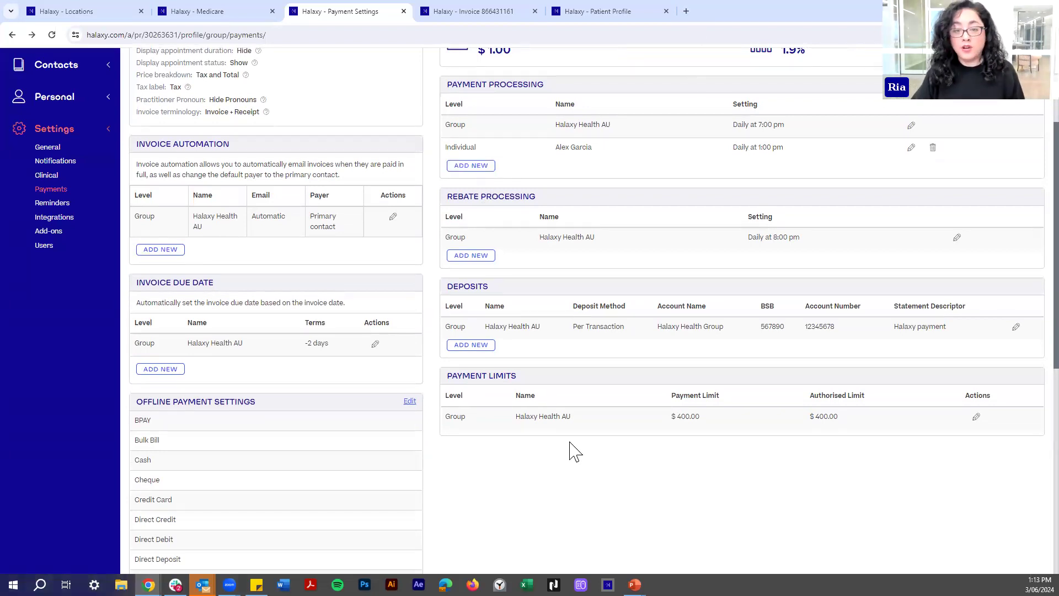
{"action": "scroll", "coordinate": [546, 460], "scroll_direction": "up", "scroll_amount": 1}
{"action": "scroll", "coordinate": [546, 457], "scroll_direction": "up", "scroll_amount": 3}
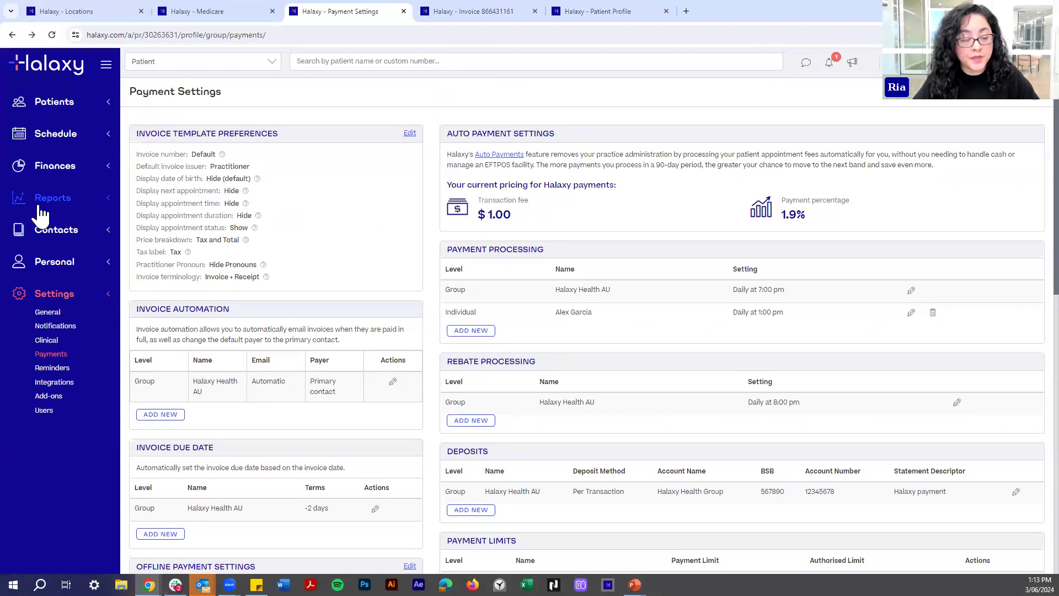
{"action": "left_click", "coordinate": [91, 202]}
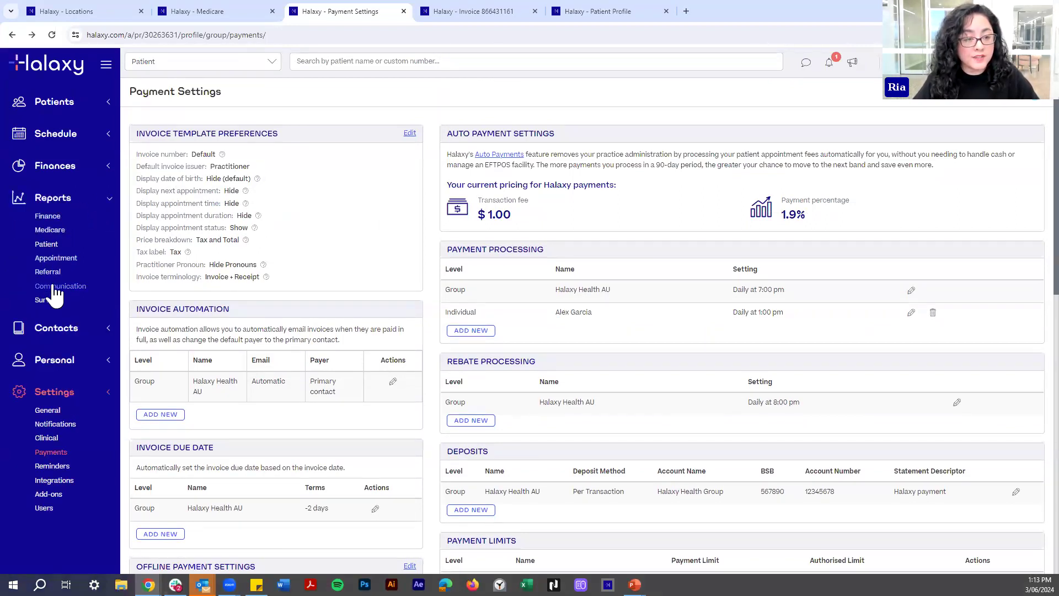
Switch to the Locations tab and start a new Finance report from the Reports sidebar.
{"action": "left_click", "coordinate": [208, 11]}
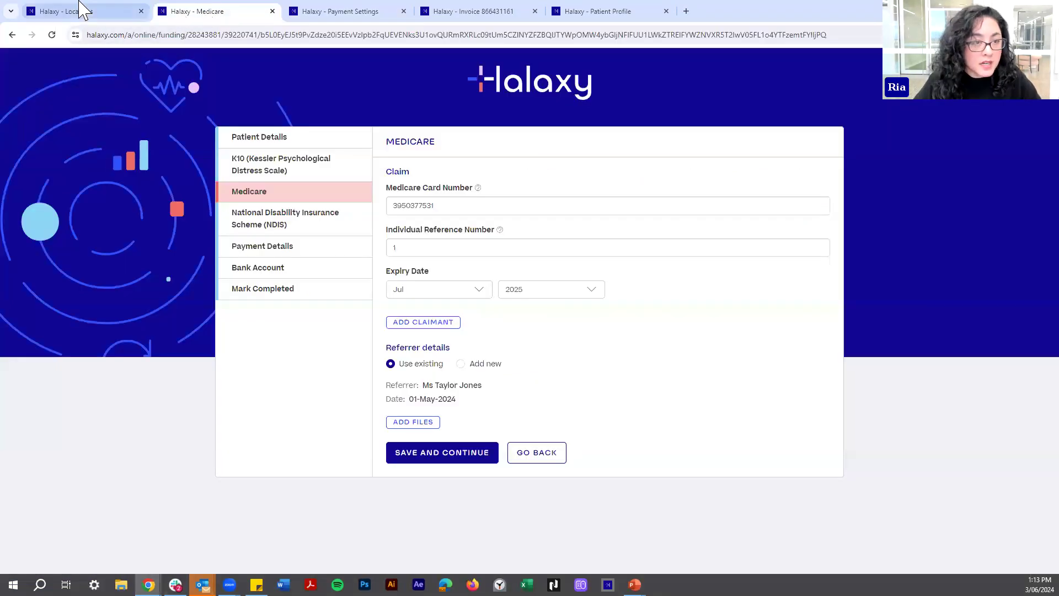
{"action": "left_click", "coordinate": [78, 11]}
{"action": "left_click", "coordinate": [97, 206]}
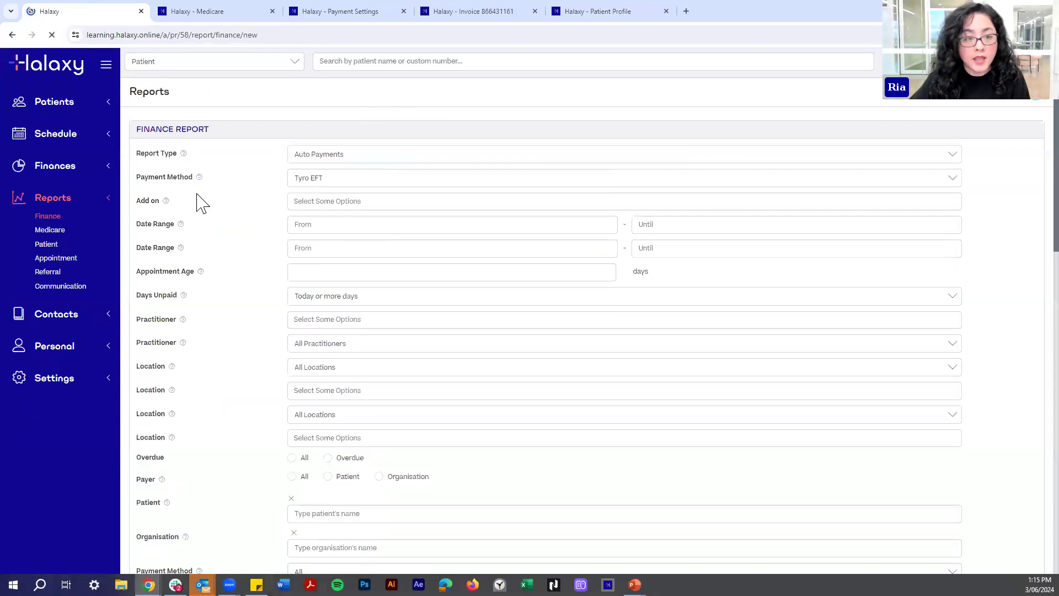
Set the report type to Unpaid Invoices, pick one practitioner, and run the report.
{"action": "left_click", "coordinate": [373, 157]}
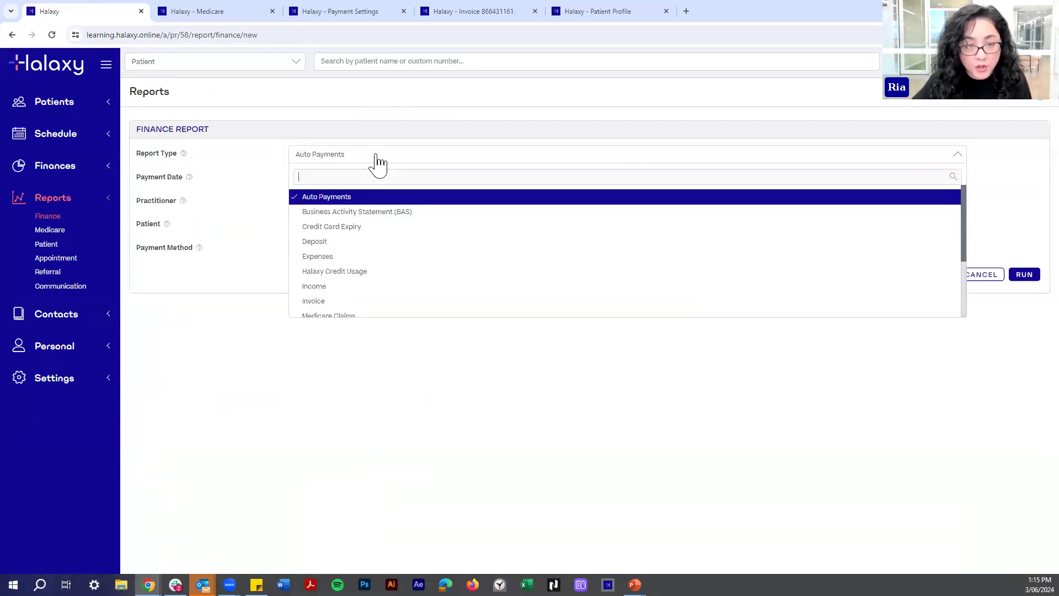
{"action": "scroll", "coordinate": [400, 237], "scroll_direction": "down", "scroll_amount": 3}
{"action": "scroll", "coordinate": [395, 289], "scroll_direction": "up", "scroll_amount": 3}
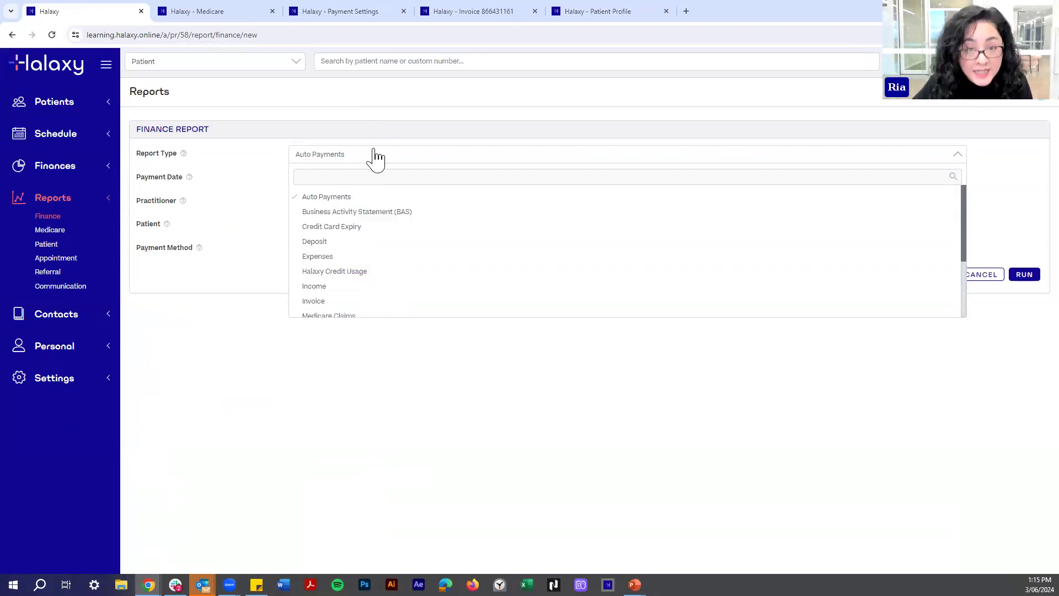
{"action": "scroll", "coordinate": [406, 243], "scroll_direction": "down", "scroll_amount": 1}
{"action": "scroll", "coordinate": [407, 241], "scroll_direction": "down", "scroll_amount": 1}
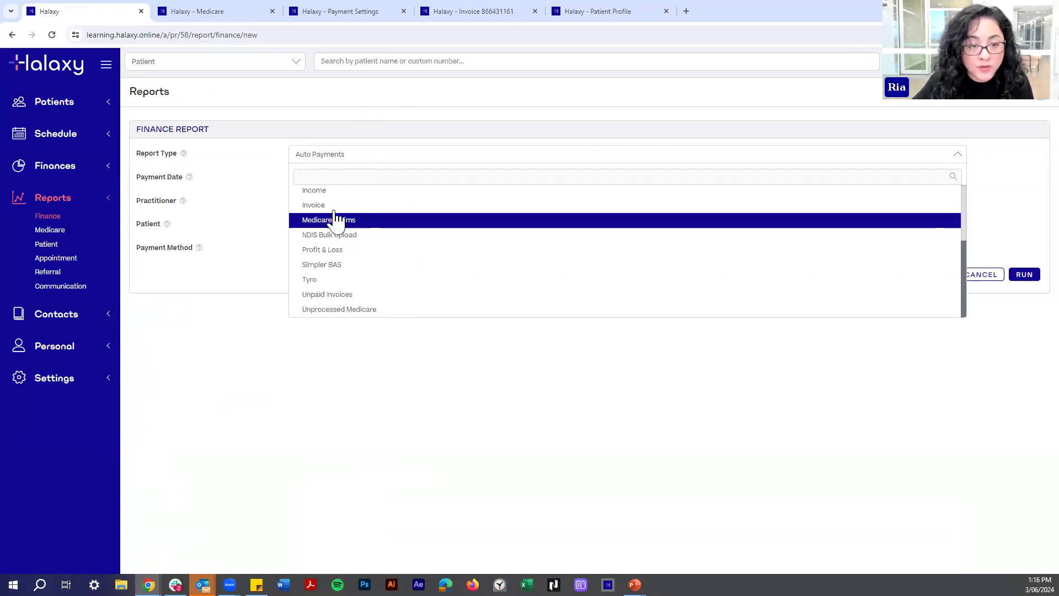
{"action": "left_click", "coordinate": [329, 298]}
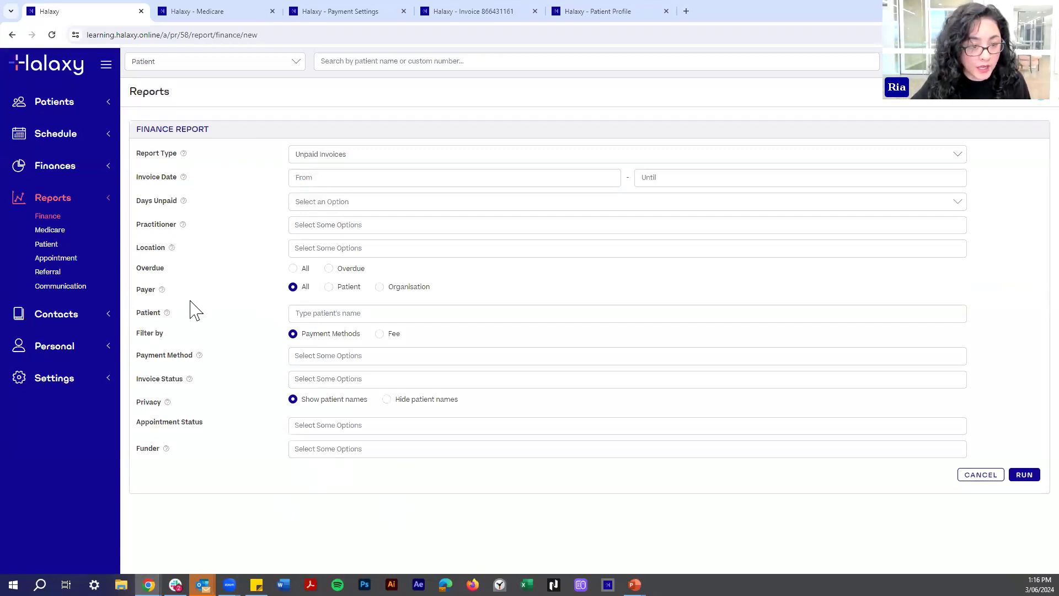
{"action": "left_click", "coordinate": [352, 226]}
{"action": "left_click", "coordinate": [316, 263]}
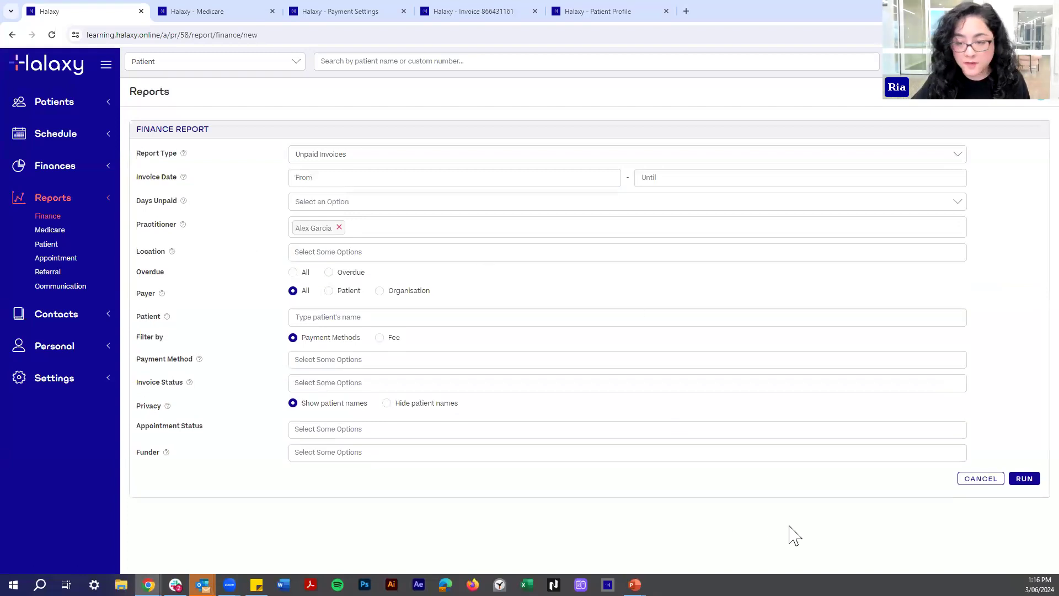
{"action": "left_click", "coordinate": [1024, 481]}
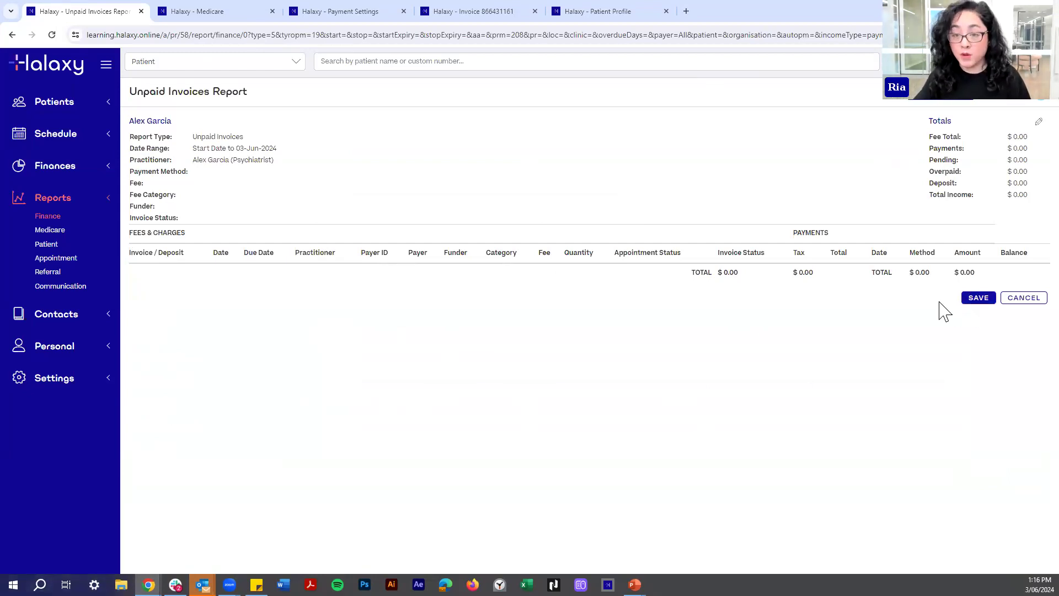
Start saving the report as a regular report repeating every 1 month.
{"action": "left_click", "coordinate": [977, 301]}
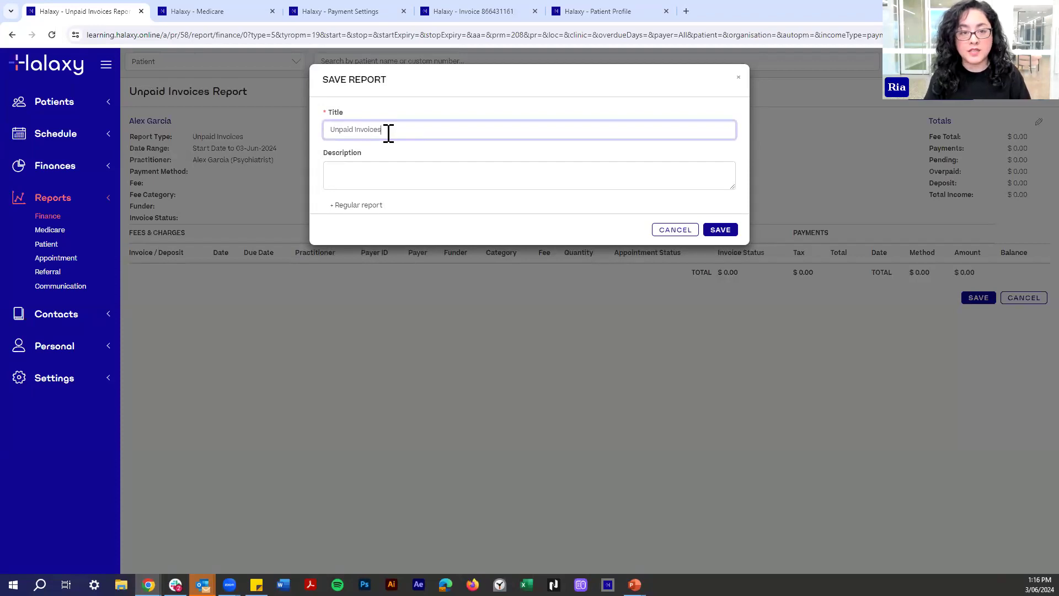
{"action": "left_click", "coordinate": [346, 208]}
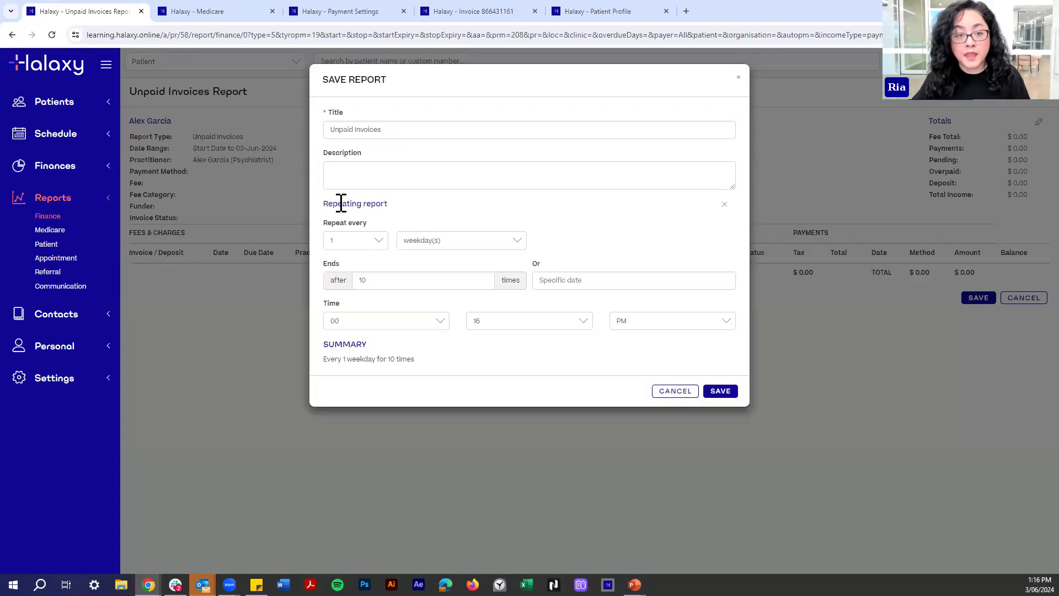
{"action": "left_click", "coordinate": [444, 245]}
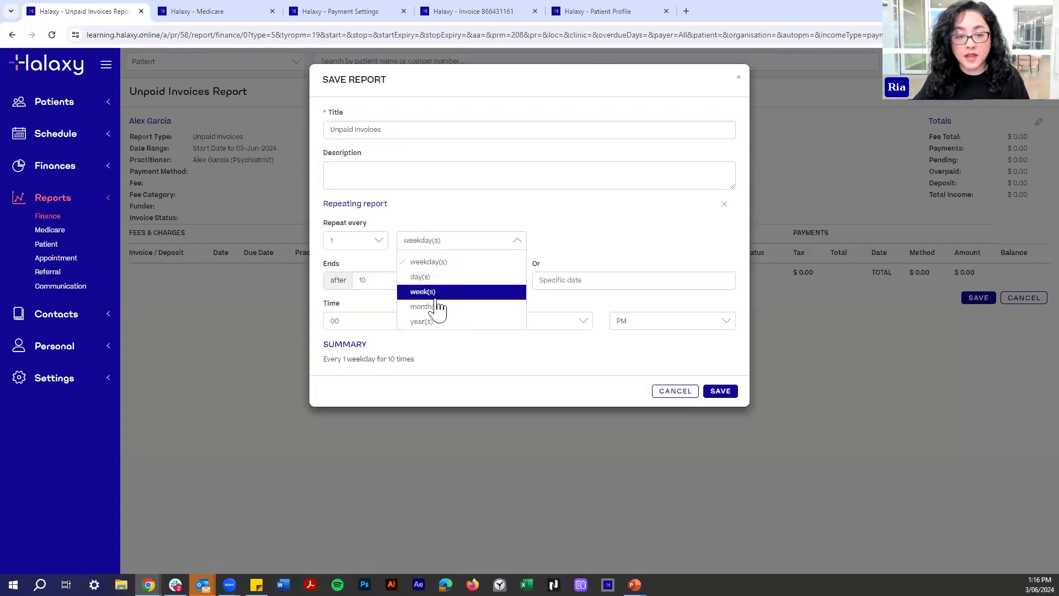
{"action": "left_click", "coordinate": [458, 304]}
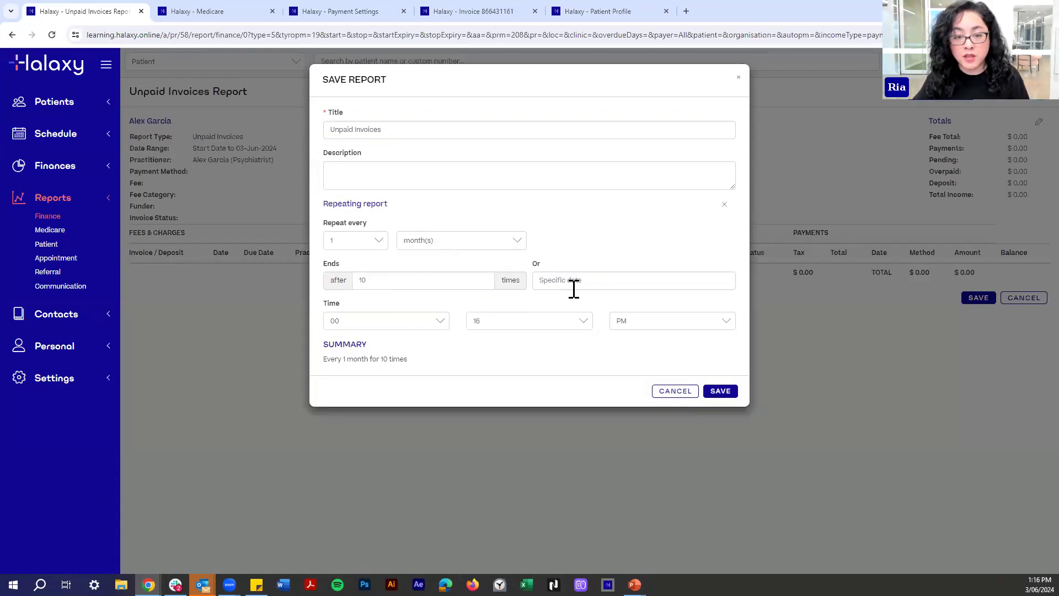
Leave the repeat end date empty so the monthly report never stops.
{"action": "left_click", "coordinate": [598, 283]}
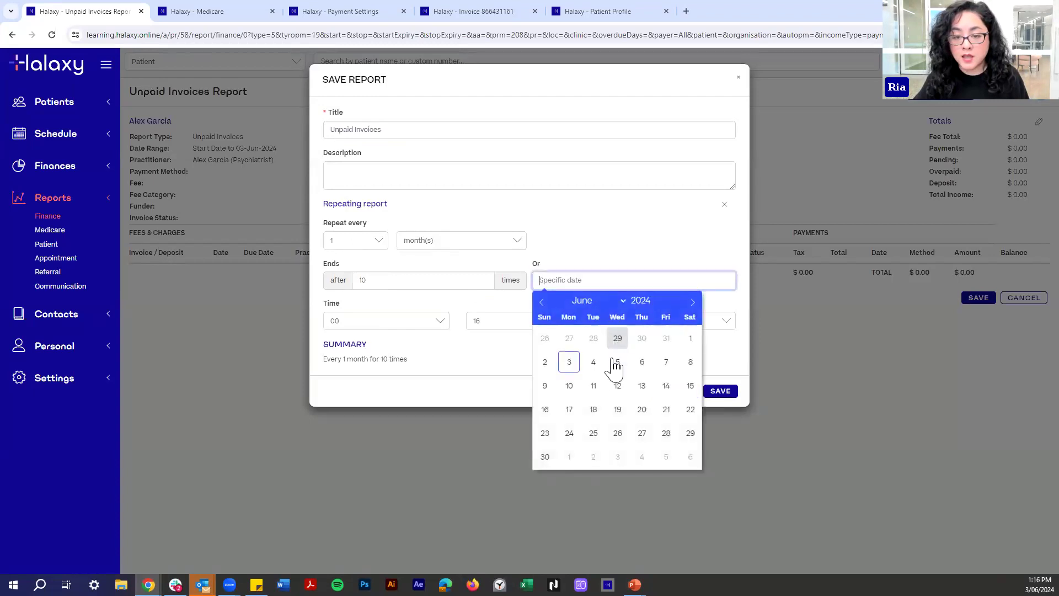
{"action": "left_click", "coordinate": [349, 282]}
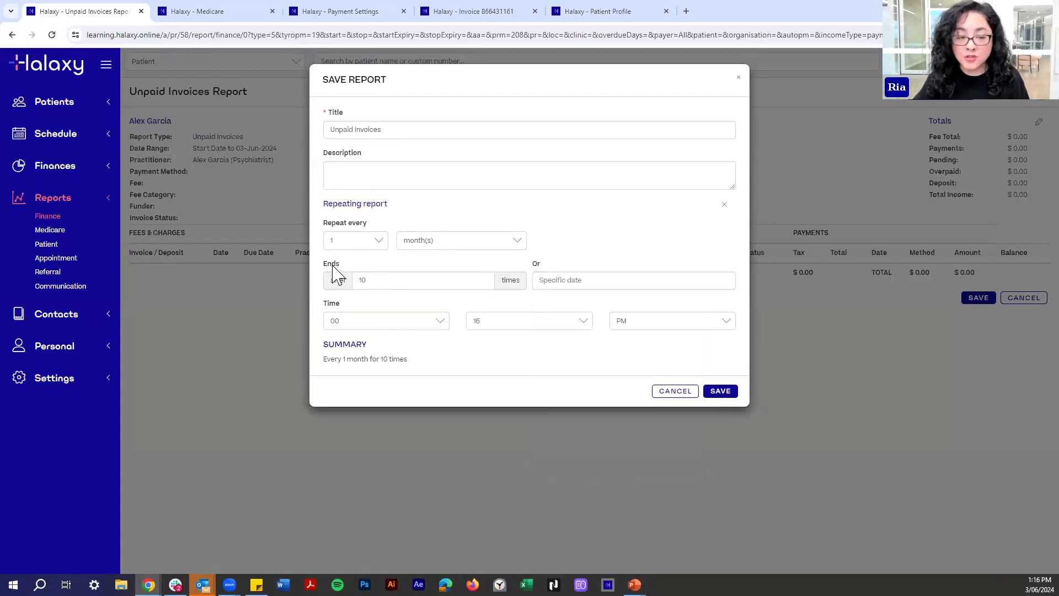
{"action": "left_click", "coordinate": [367, 283]}
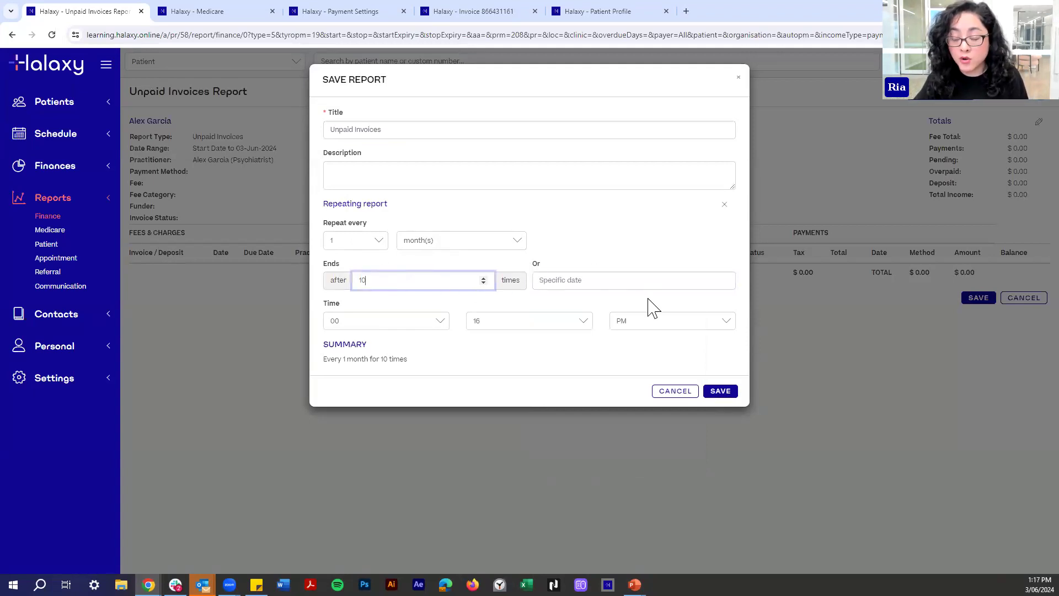
{"action": "left_click", "coordinate": [573, 282]}
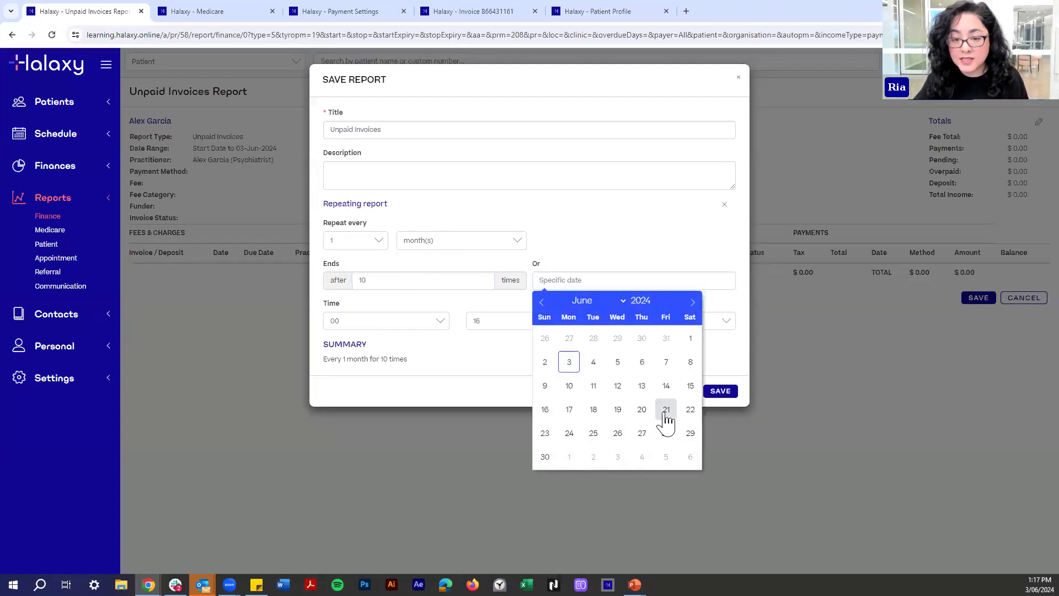
{"action": "left_click", "coordinate": [664, 409]}
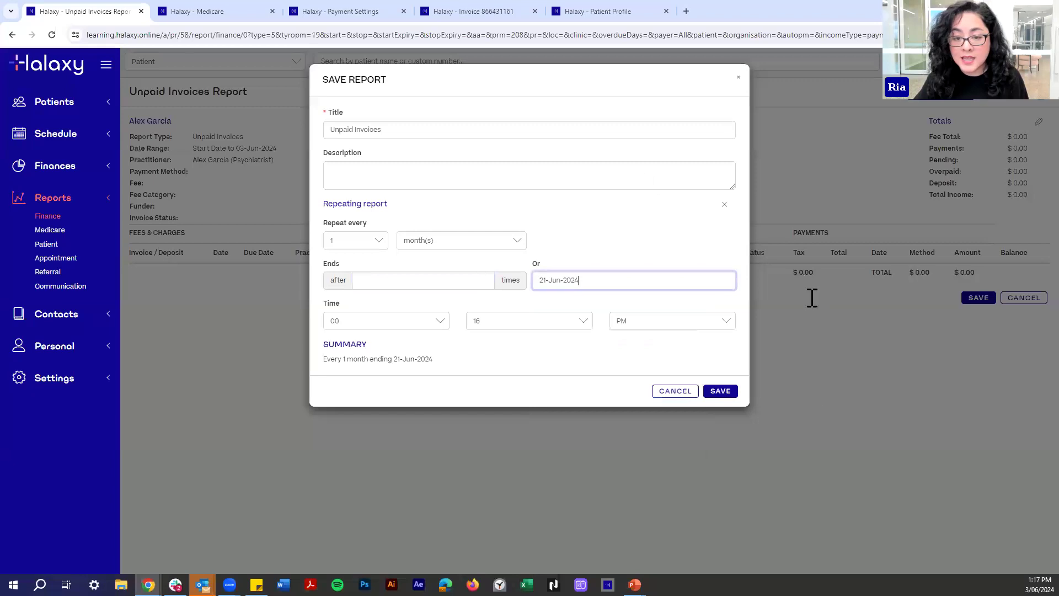
{"action": "left_click", "coordinate": [562, 285]}
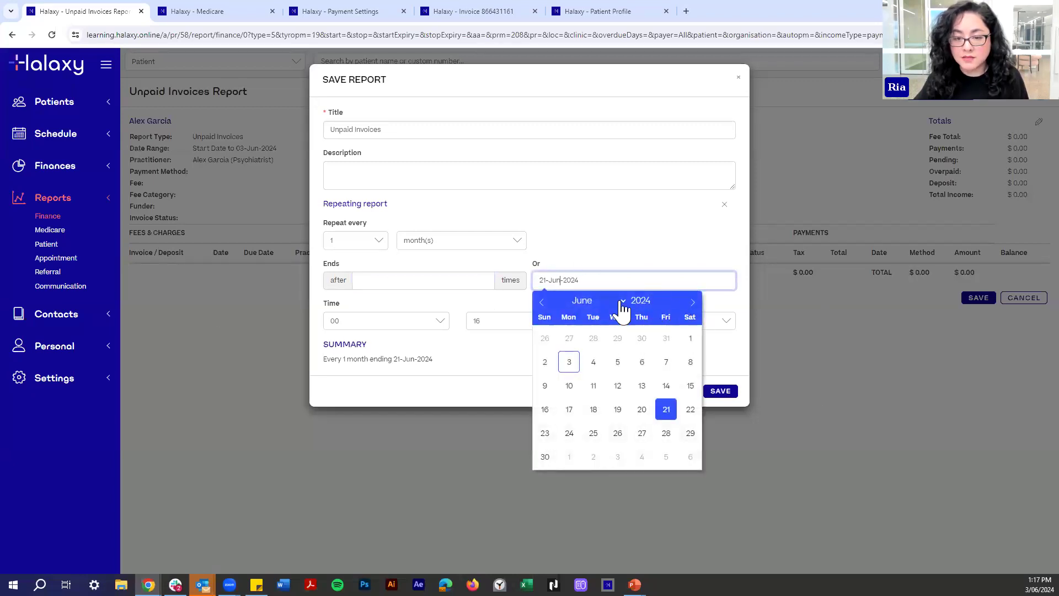
{"action": "left_click", "coordinate": [622, 304]}
{"action": "left_click", "coordinate": [592, 447]}
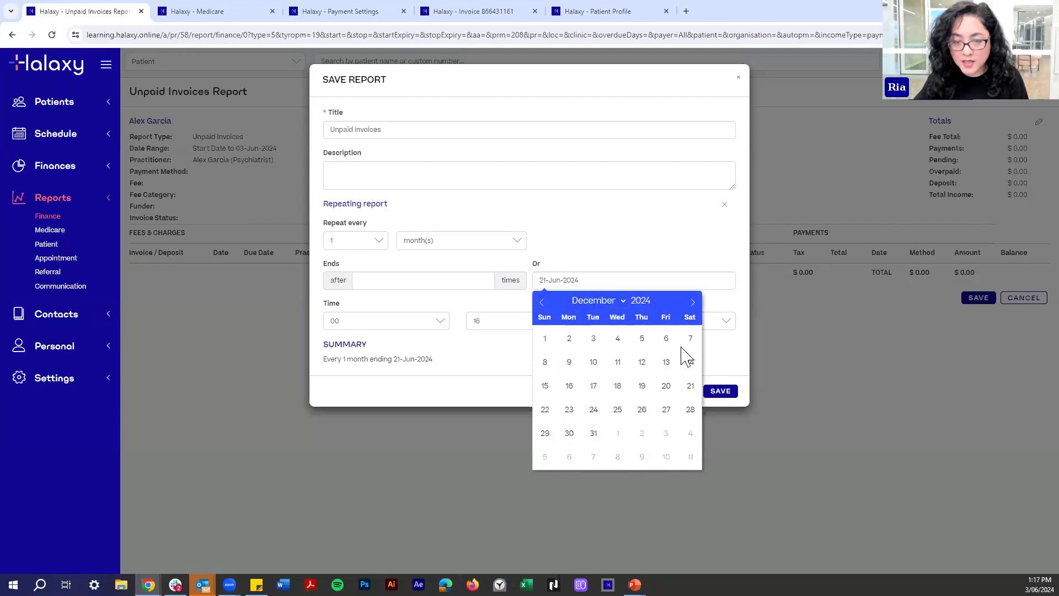
{"action": "left_click", "coordinate": [569, 438]}
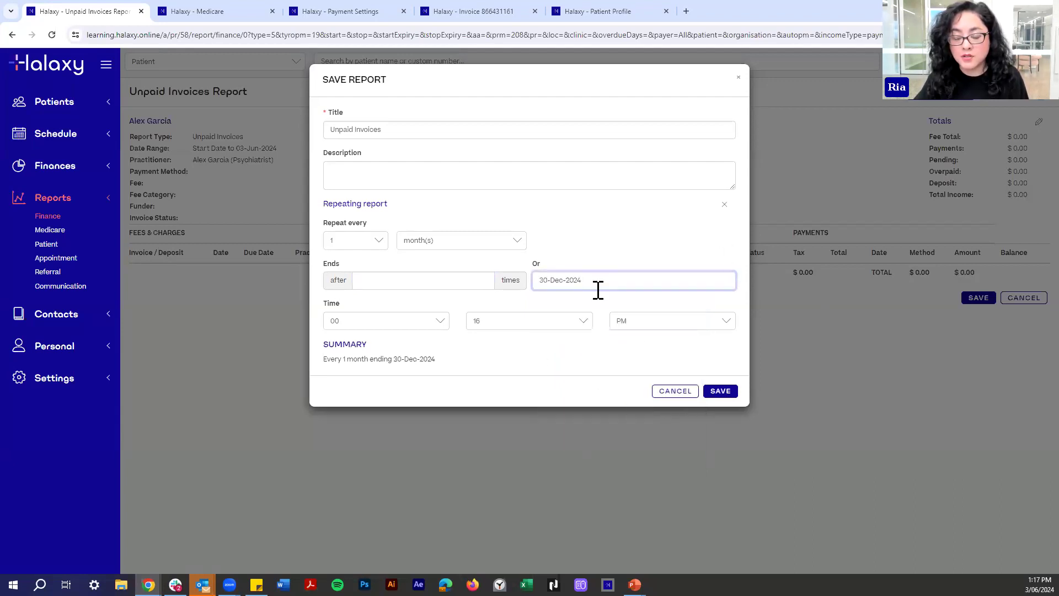
{"action": "left_click", "coordinate": [568, 279]}
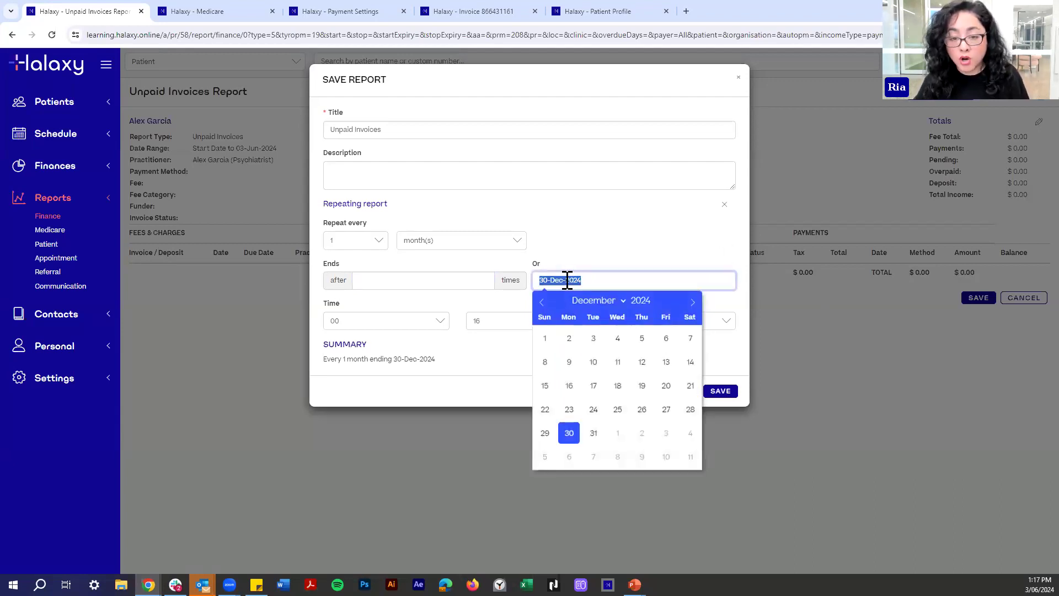
{"action": "key", "text": "BackSpace"}
{"action": "left_click", "coordinate": [563, 260]}
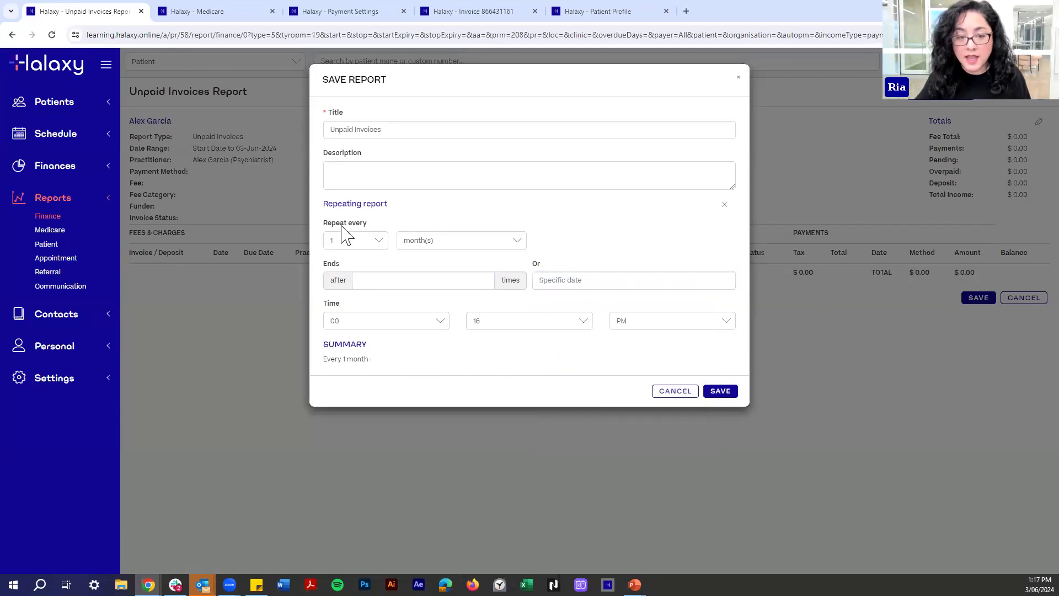
{"action": "left_click_drag", "start_coordinate": [328, 364], "coordinate": [369, 374]}
{"action": "left_click", "coordinate": [384, 379]}
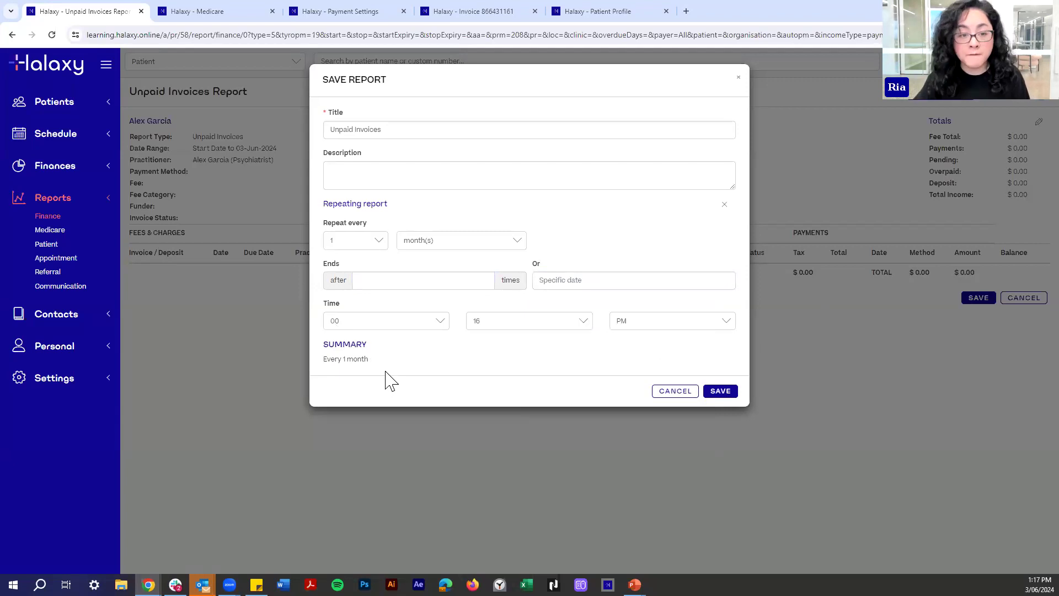
Set the report's run time to 11:59 PM.
{"action": "left_click", "coordinate": [436, 319]}
{"action": "scroll", "coordinate": [408, 435], "scroll_direction": "down", "scroll_amount": 2}
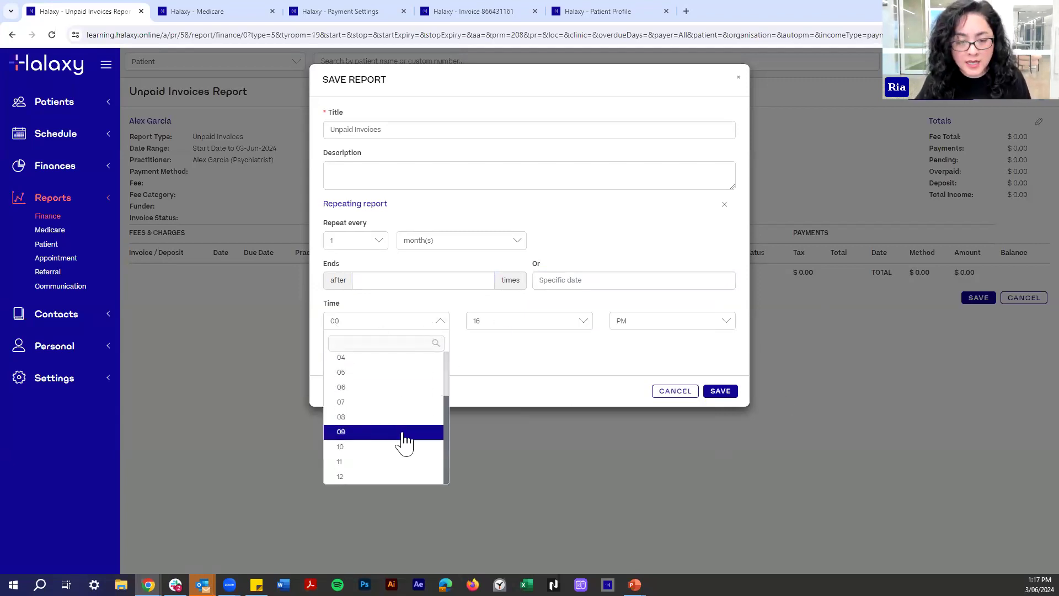
{"action": "left_click", "coordinate": [364, 468]}
{"action": "left_click", "coordinate": [523, 323]}
{"action": "scroll", "coordinate": [474, 475], "scroll_direction": "down", "scroll_amount": 8}
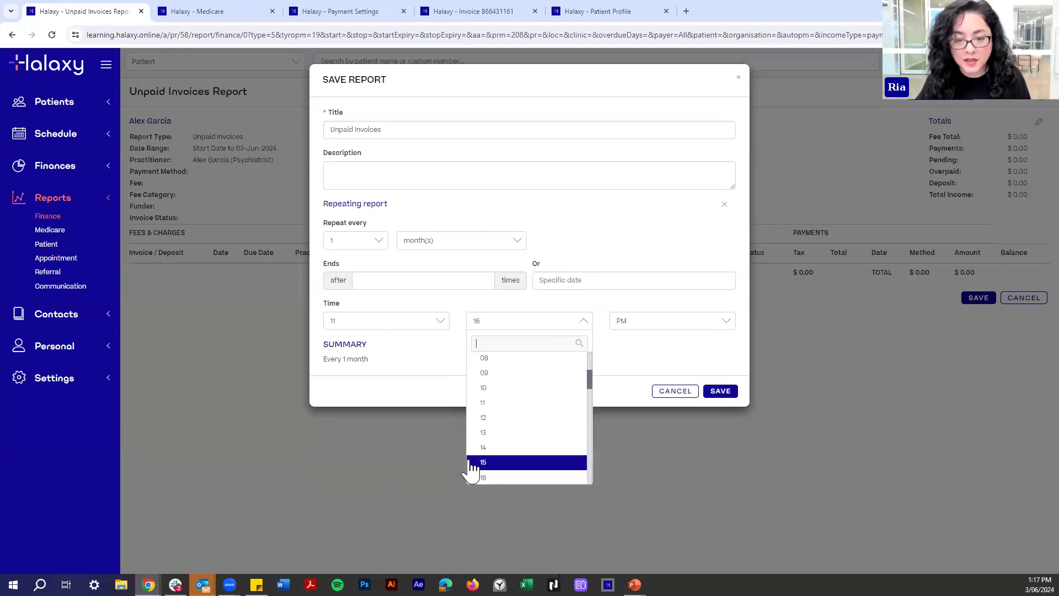
{"action": "left_click", "coordinate": [480, 476]}
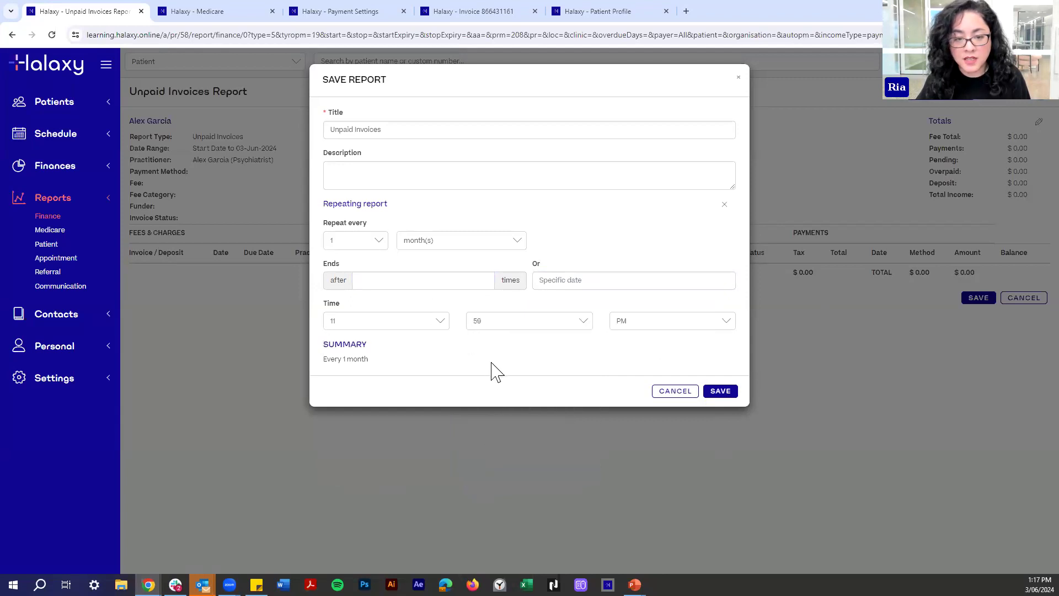
Save the repeating report and reopen Unpaid Invoices from the finance reports list.
{"action": "left_click", "coordinate": [729, 394]}
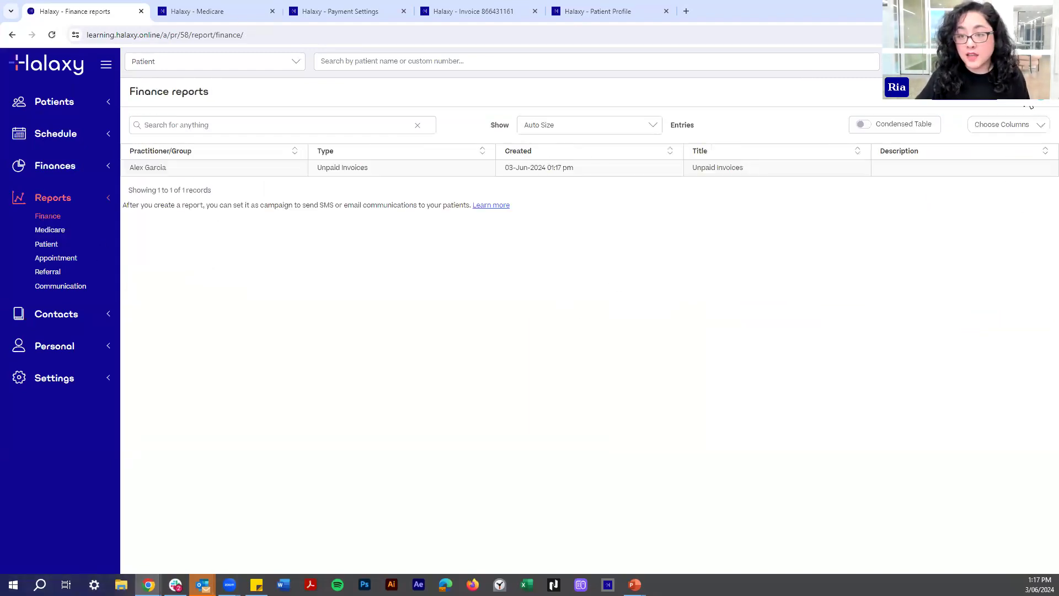
{"action": "left_click", "coordinate": [558, 169]}
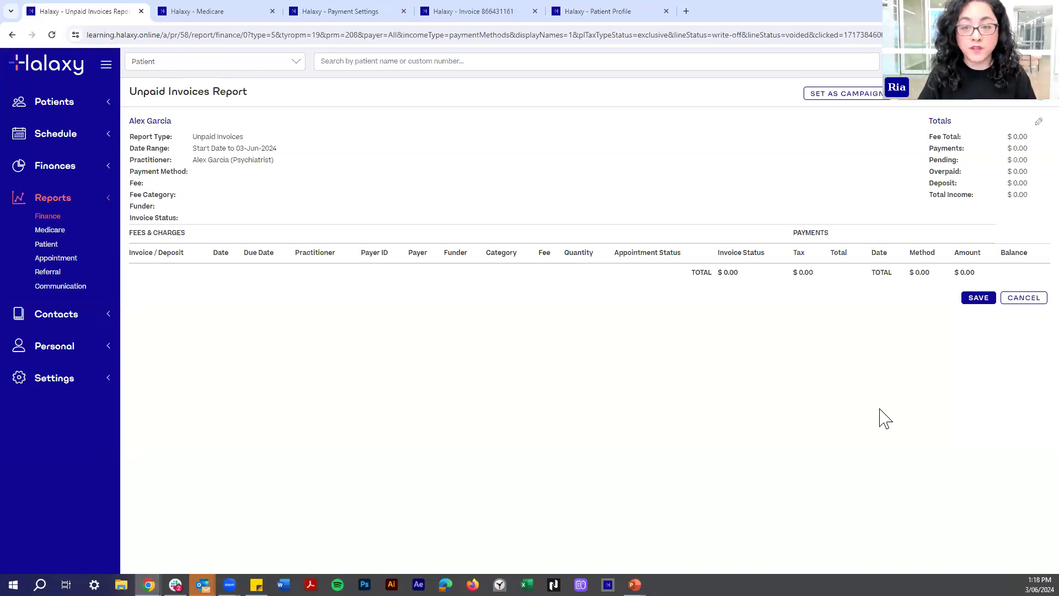
Switch to the invoice tab and start a new Referral report from Reports.
{"action": "left_click", "coordinate": [447, 10]}
{"action": "left_click", "coordinate": [43, 257]}
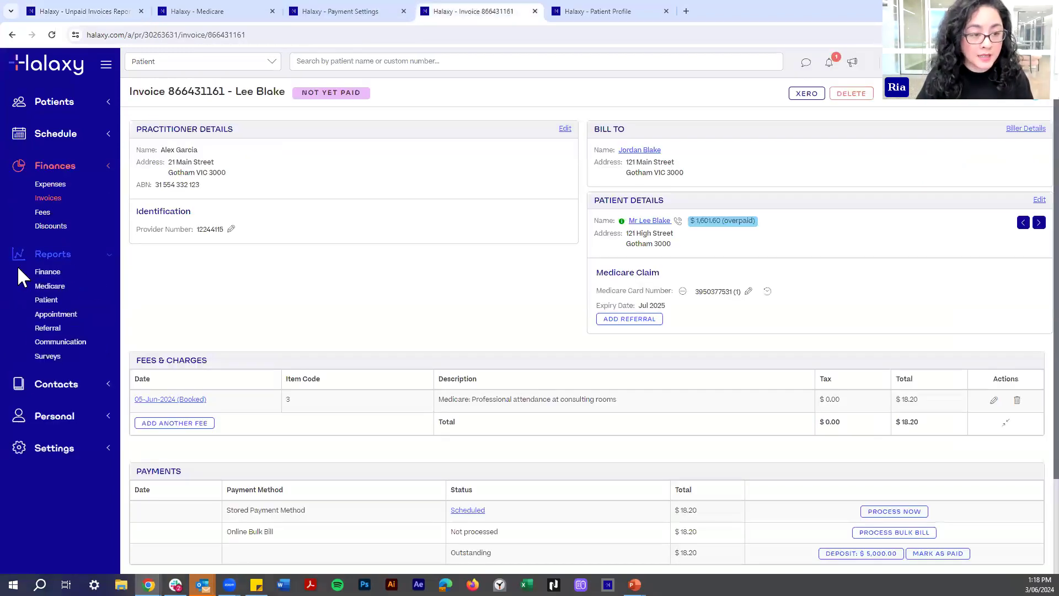
{"action": "left_click", "coordinate": [55, 329]}
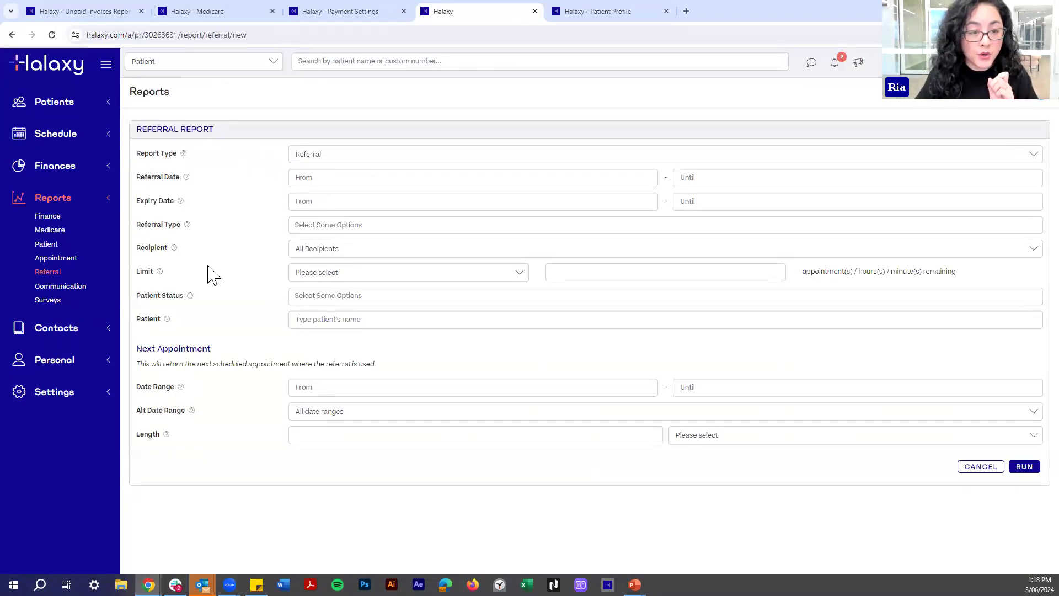
Limit the referral report to exactly 1 appointment remaining.
{"action": "left_click", "coordinate": [322, 273]}
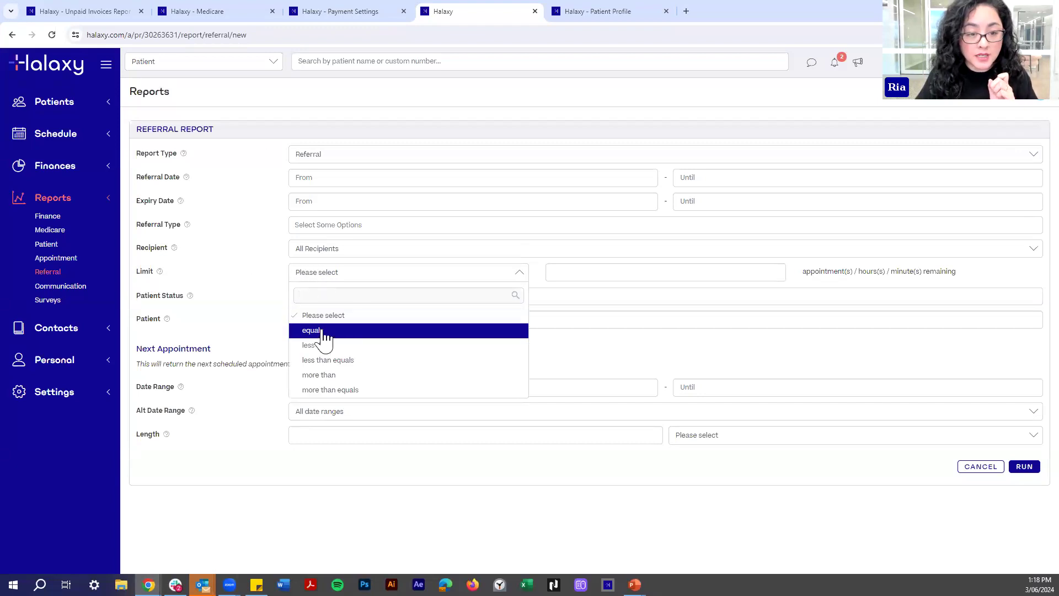
{"action": "left_click", "coordinate": [321, 332]}
{"action": "left_click", "coordinate": [578, 273]}
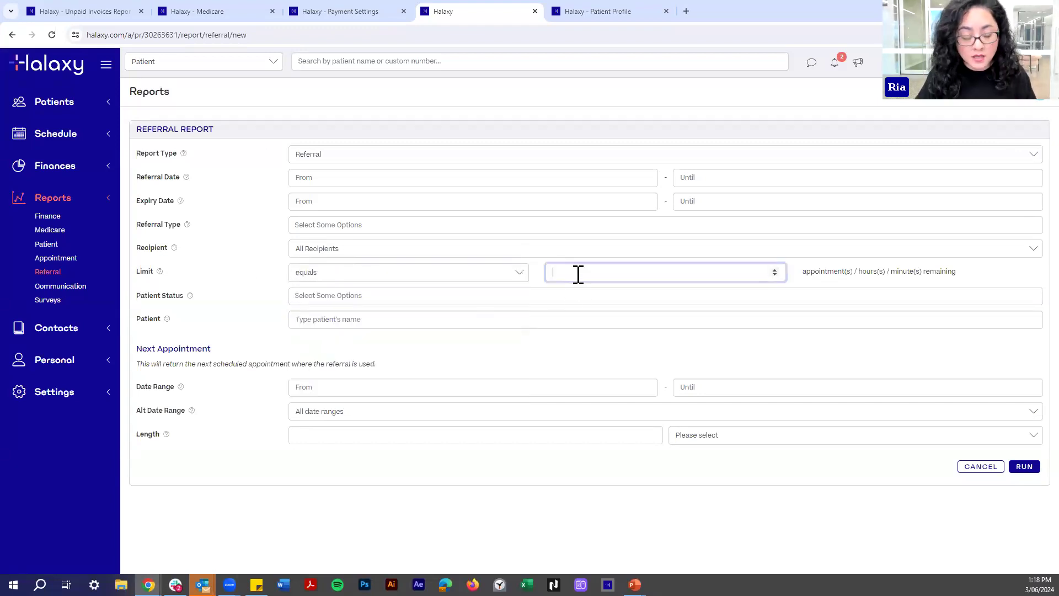
{"action": "left_click", "coordinate": [271, 315]}
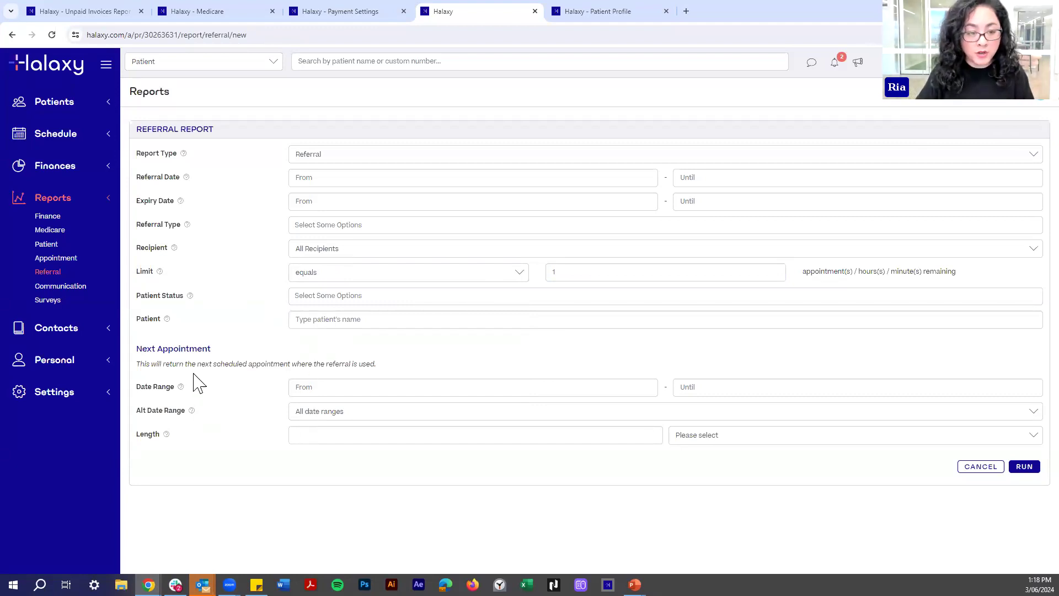
Set the next appointment window to 2 weeks and run the report.
{"action": "left_click_drag", "start_coordinate": [157, 349], "coordinate": [213, 358]}
{"action": "left_click", "coordinate": [177, 449]}
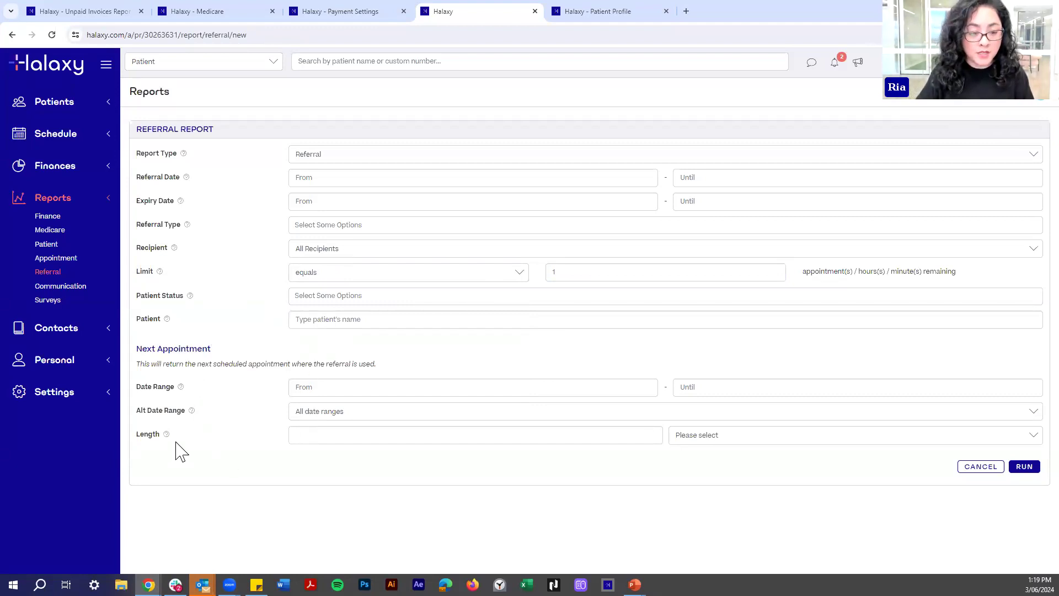
{"action": "left_click", "coordinate": [422, 437]}
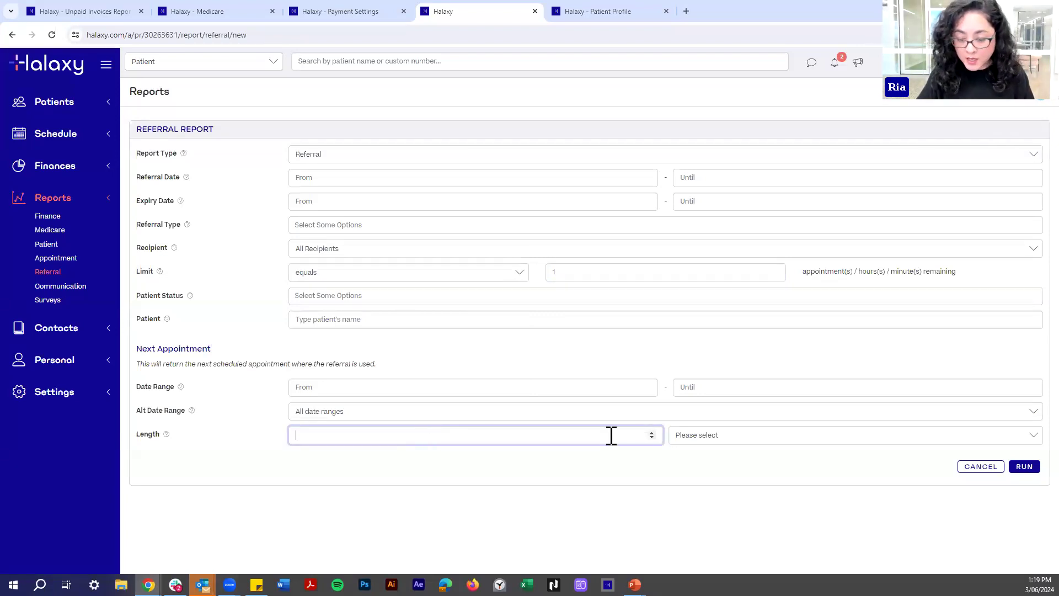
{"action": "left_click", "coordinate": [655, 434]}
{"action": "left_click", "coordinate": [654, 435]}
{"action": "left_click", "coordinate": [703, 442]}
{"action": "left_click", "coordinate": [696, 486]}
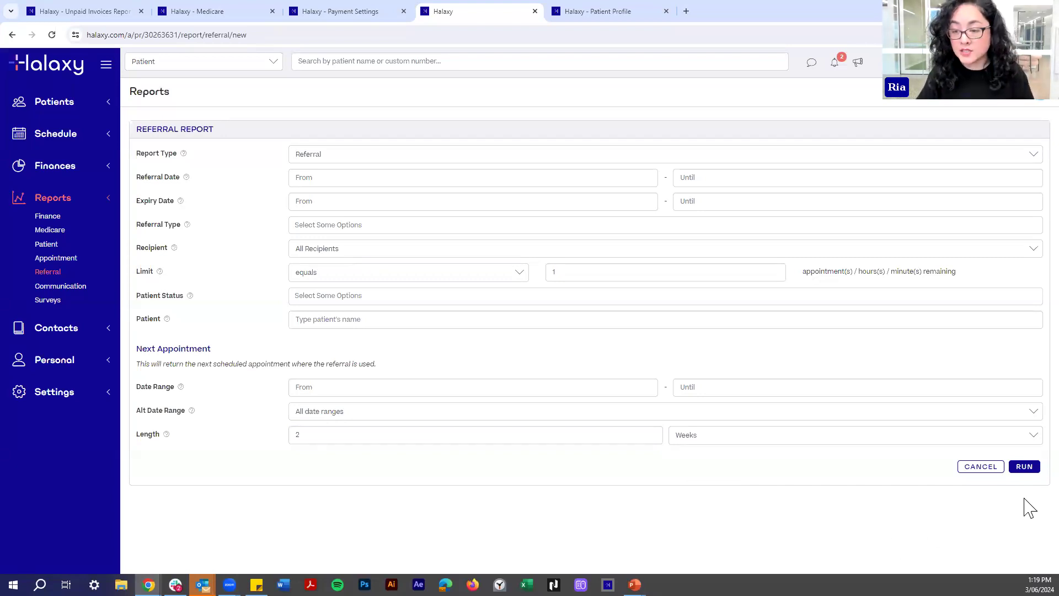
{"action": "left_click", "coordinate": [1027, 469]}
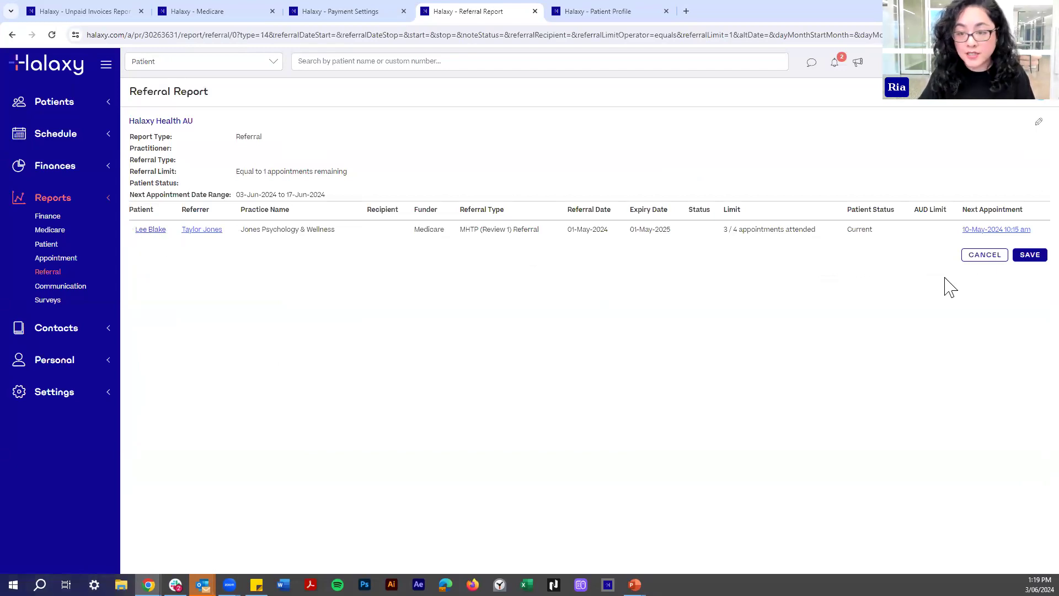
Save the referral report results with the title 'Expring Referrals'.
{"action": "left_click", "coordinate": [1031, 256]}
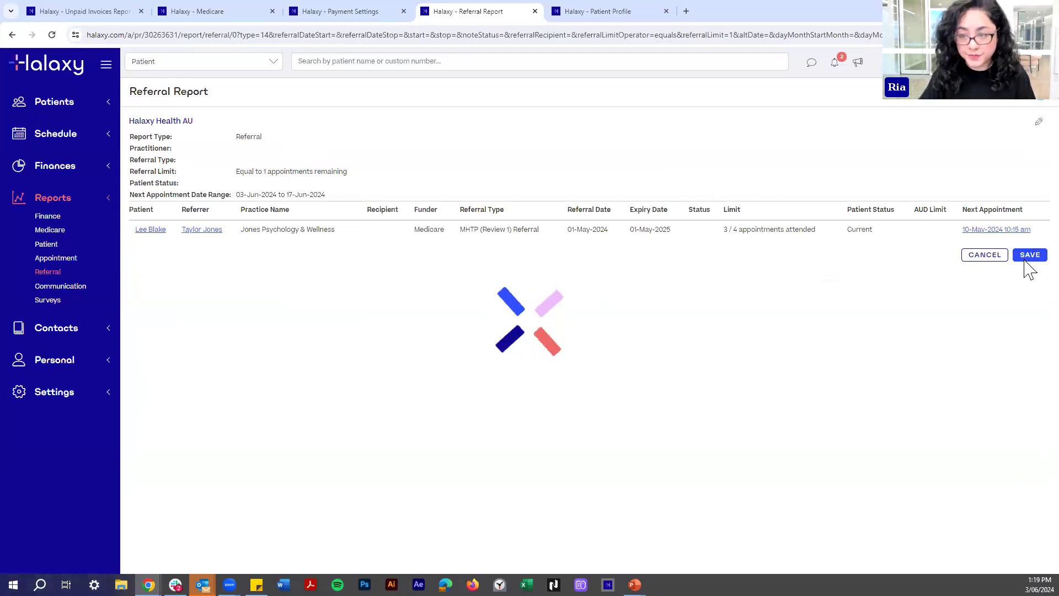
{"action": "left_click", "coordinate": [375, 123]}
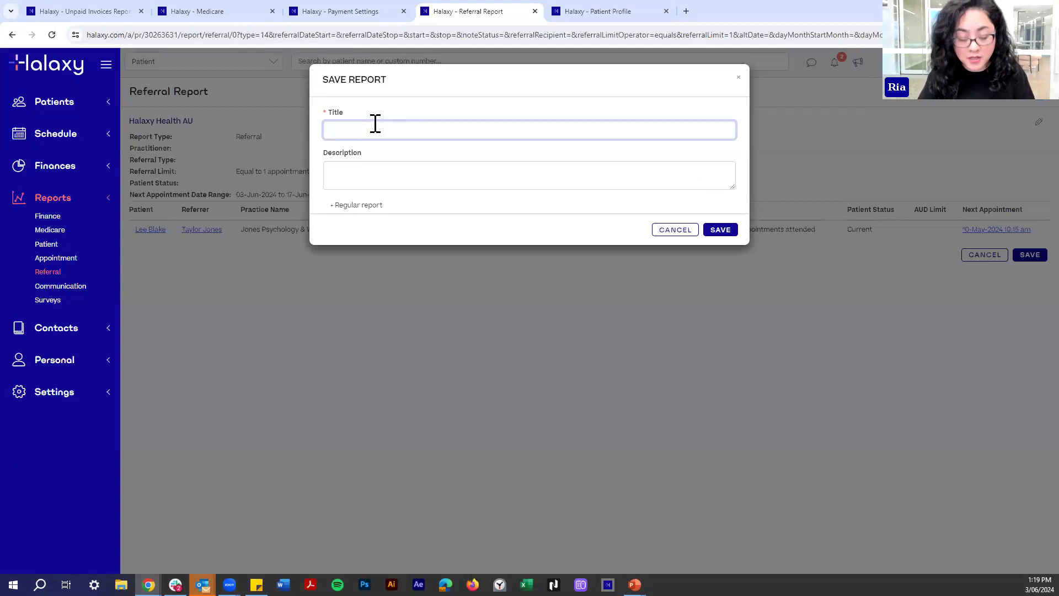
{"action": "type", "text": "Expring Referrals"}
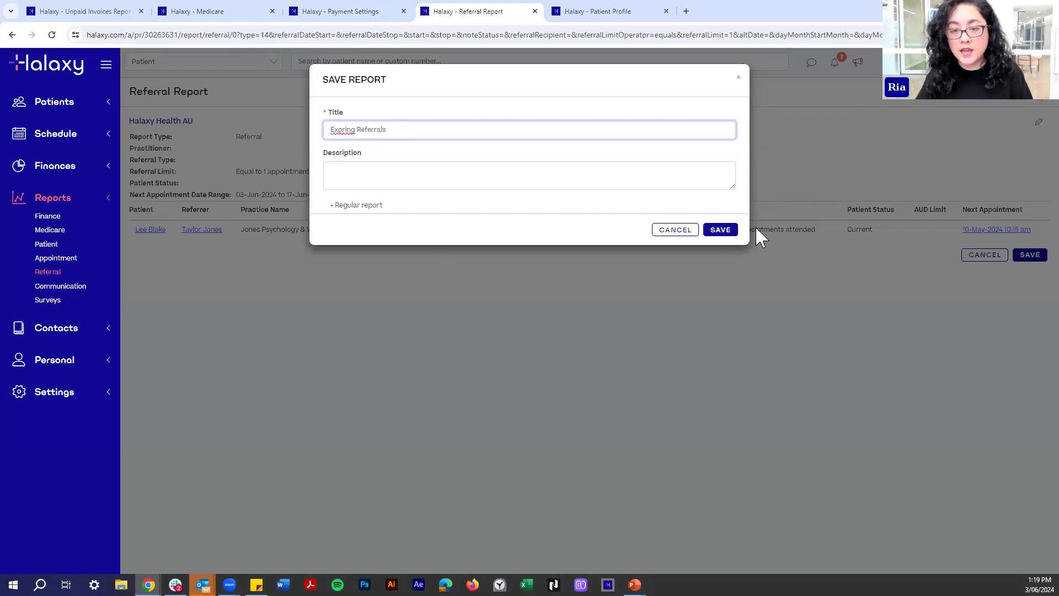
{"action": "left_click", "coordinate": [726, 233]}
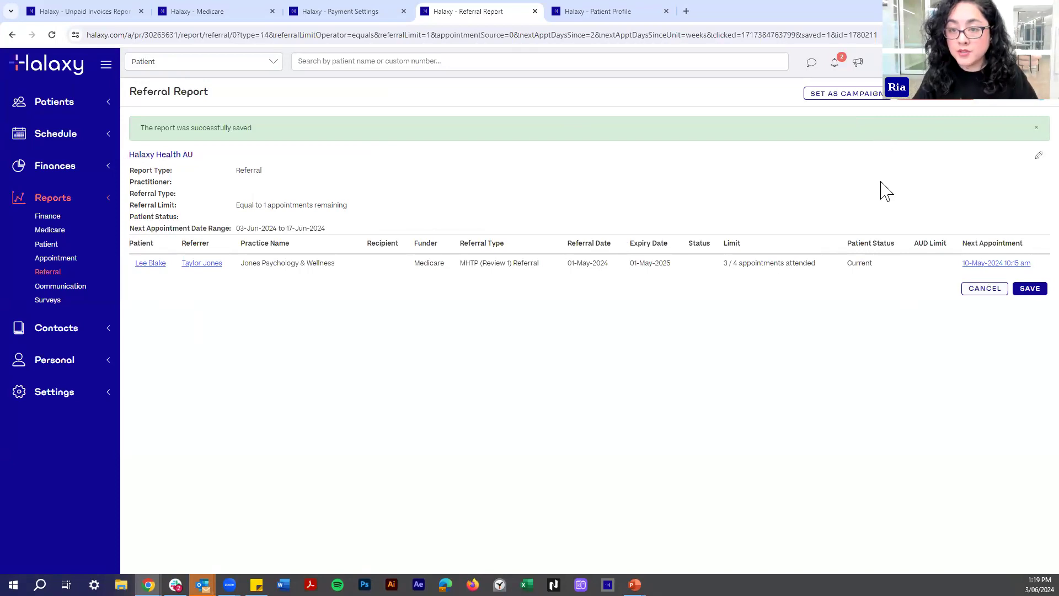
Set the saved report as a campaign using the Expiring Referrals email template.
{"action": "left_click", "coordinate": [870, 99]}
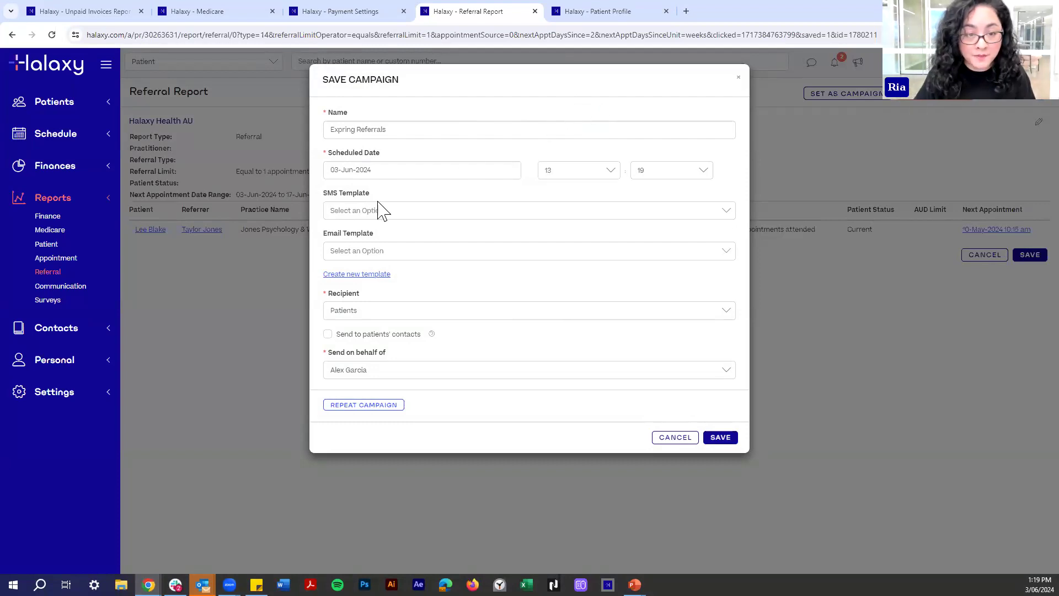
{"action": "left_click", "coordinate": [513, 254]}
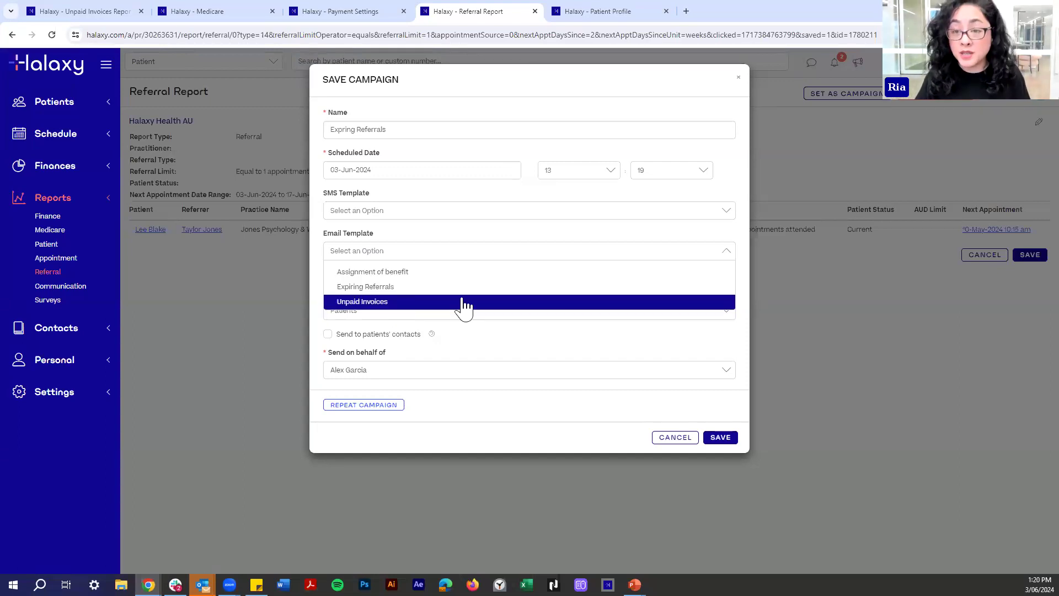
{"action": "left_click", "coordinate": [362, 289]}
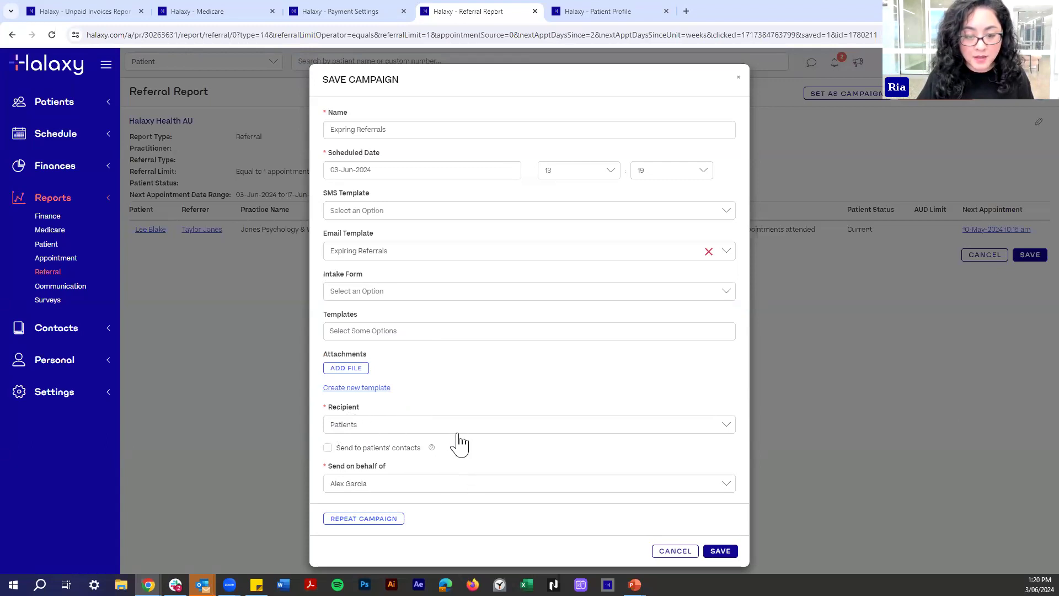
Make the campaign repeat every 1 week on Monday and save it.
{"action": "left_click", "coordinate": [353, 520]}
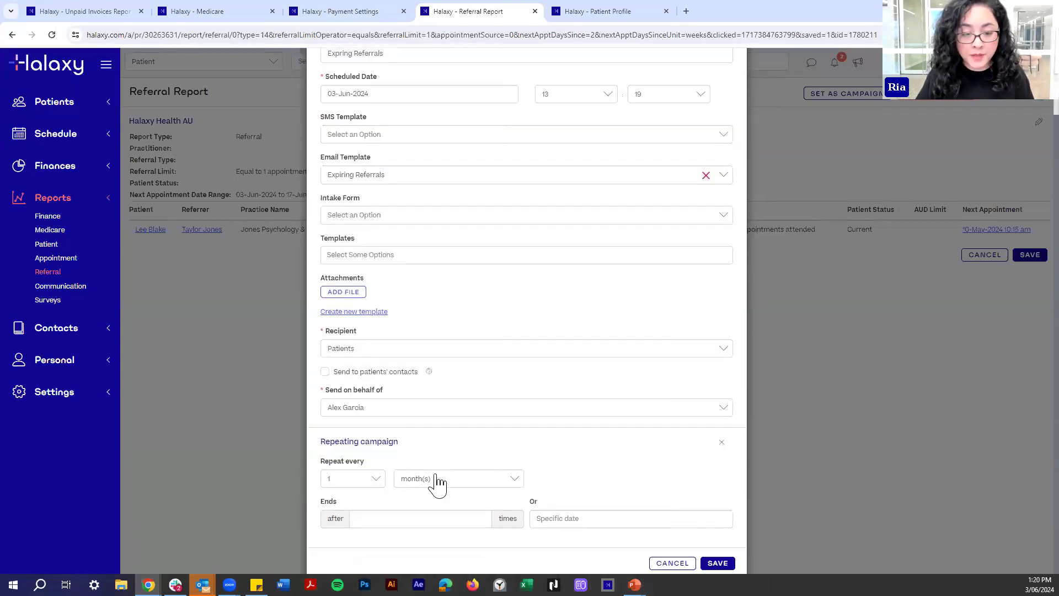
{"action": "left_click", "coordinate": [437, 483]}
{"action": "left_click", "coordinate": [436, 500]}
{"action": "left_click", "coordinate": [438, 485]}
{"action": "left_click", "coordinate": [436, 518]}
{"action": "left_click", "coordinate": [436, 479]}
{"action": "left_click", "coordinate": [422, 529]}
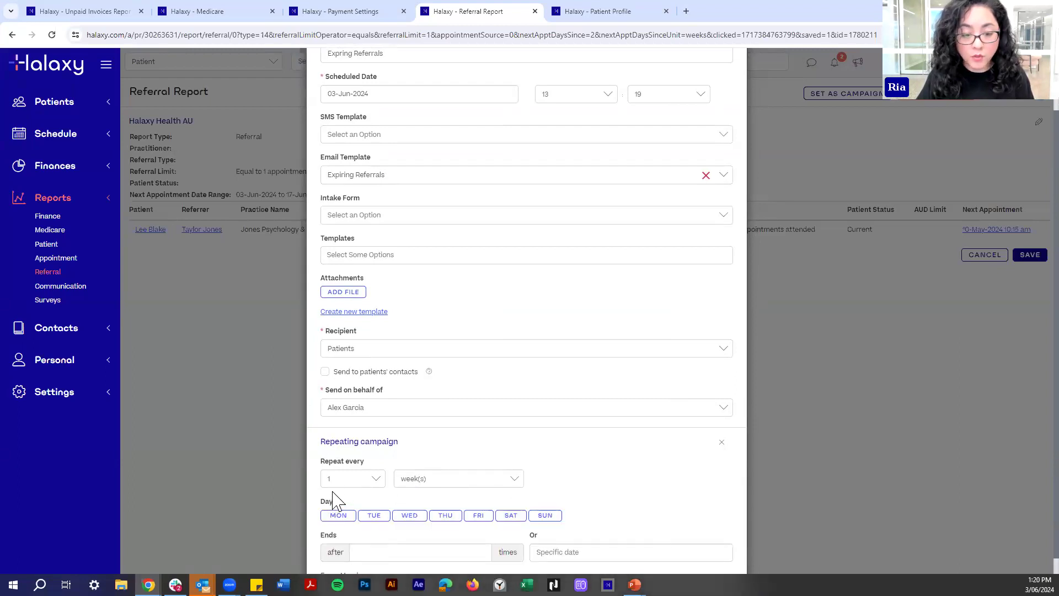
{"action": "left_click", "coordinate": [337, 480]}
{"action": "left_click", "coordinate": [342, 491]}
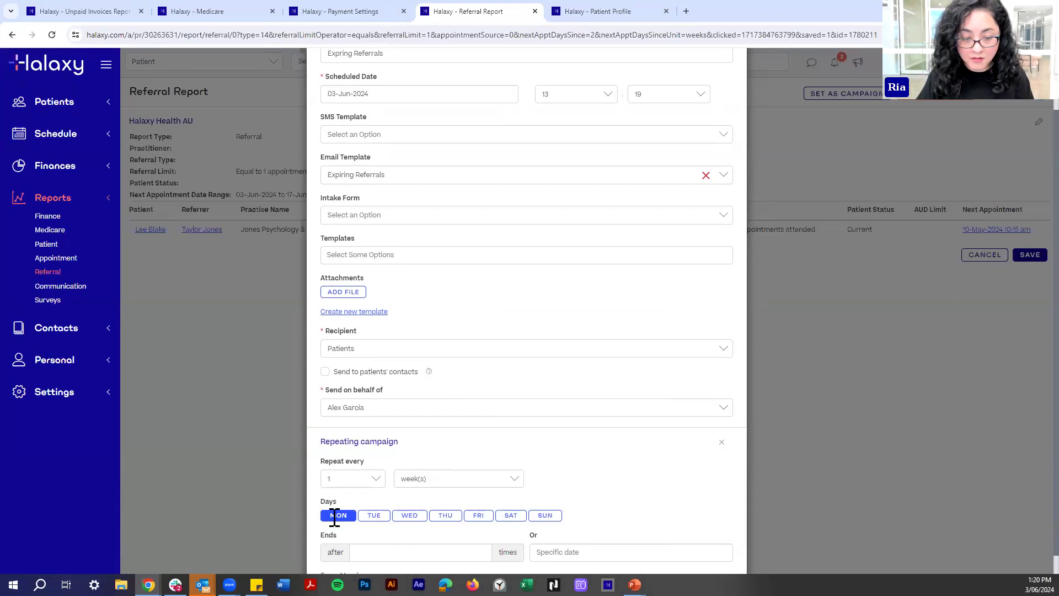
{"action": "scroll", "coordinate": [623, 465], "scroll_direction": "down", "scroll_amount": 1}
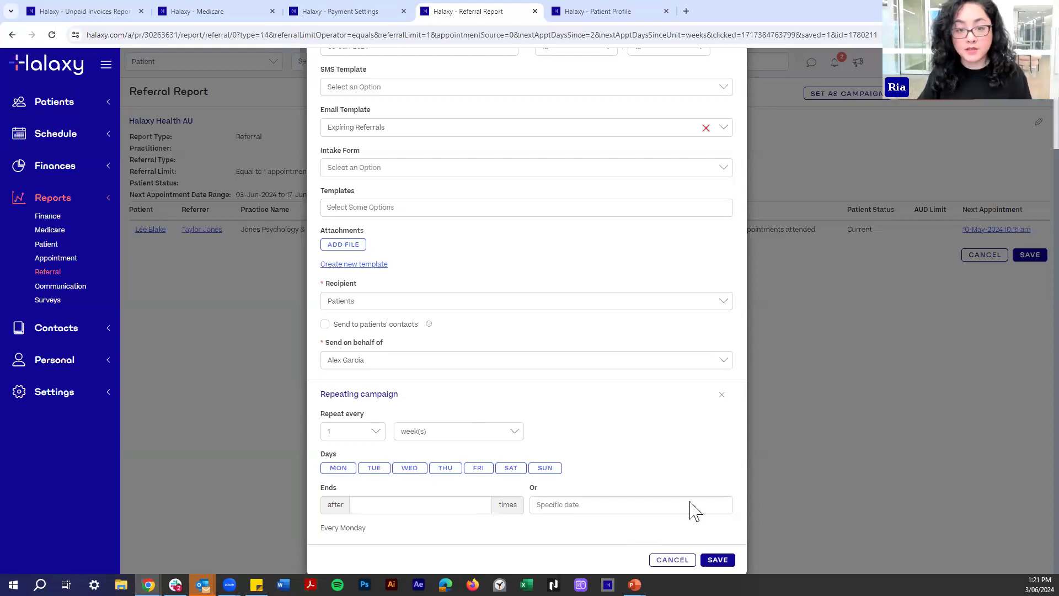
{"action": "left_click", "coordinate": [728, 557]}
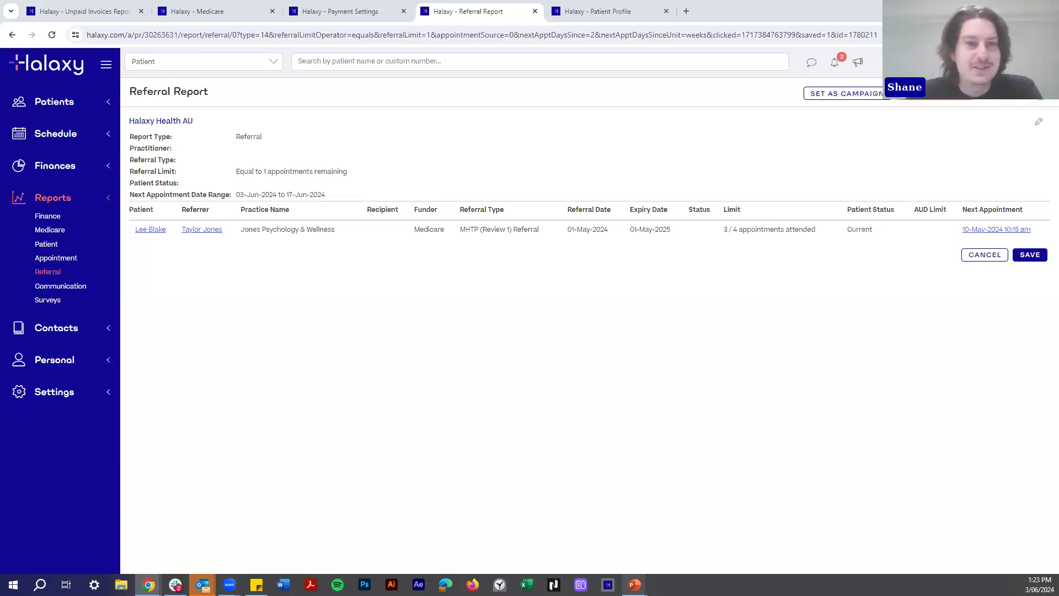
Return to the PowerPoint slideshow and advance to the 'Have any questions?' slide.
{"action": "mouse_move", "coordinate": [635, 584]}
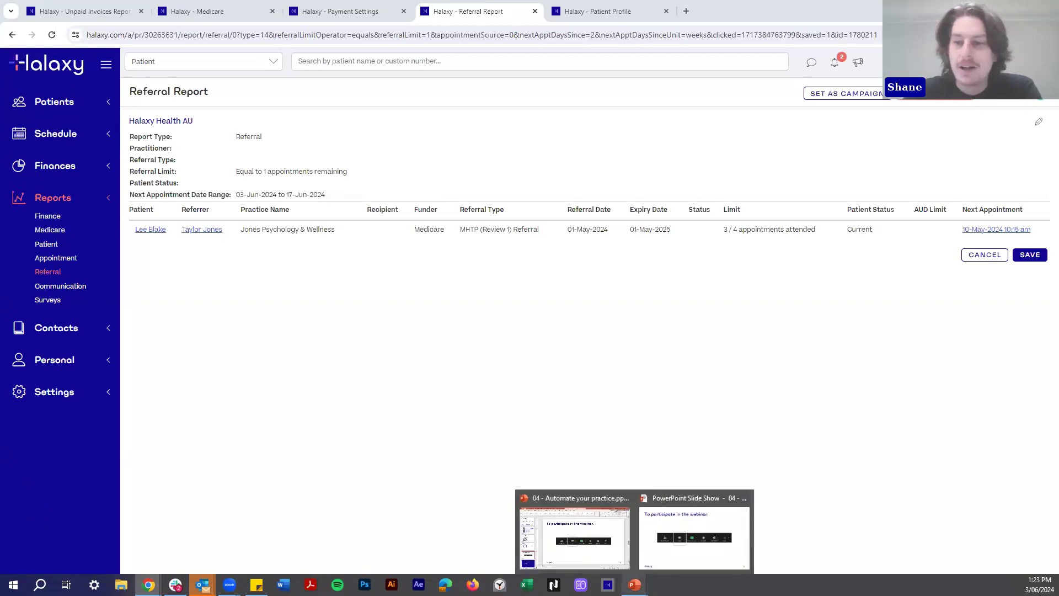
{"action": "left_click", "coordinate": [683, 543]}
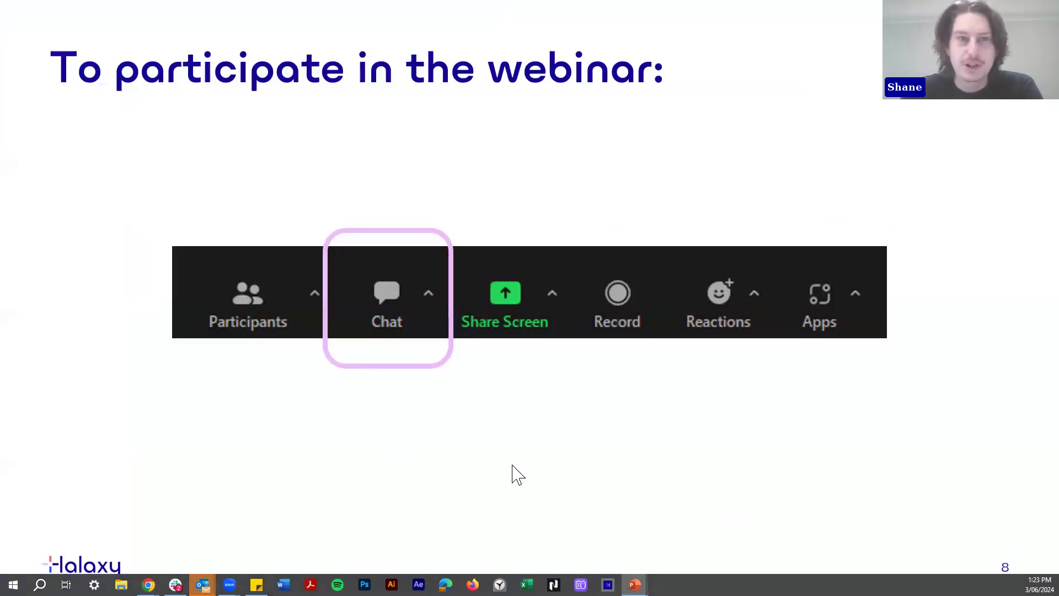
{"action": "left_click", "coordinate": [580, 414]}
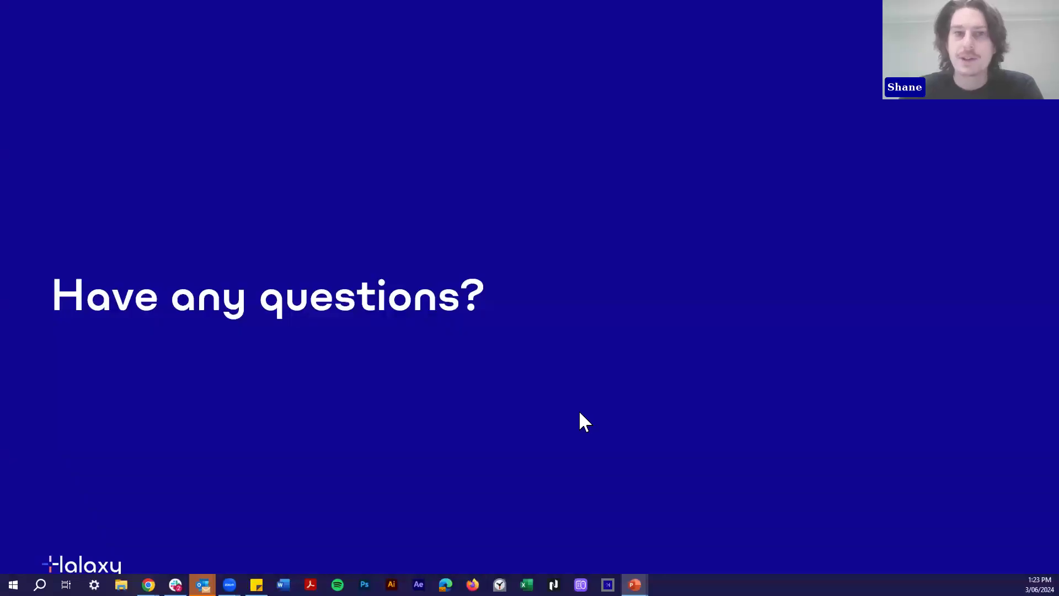